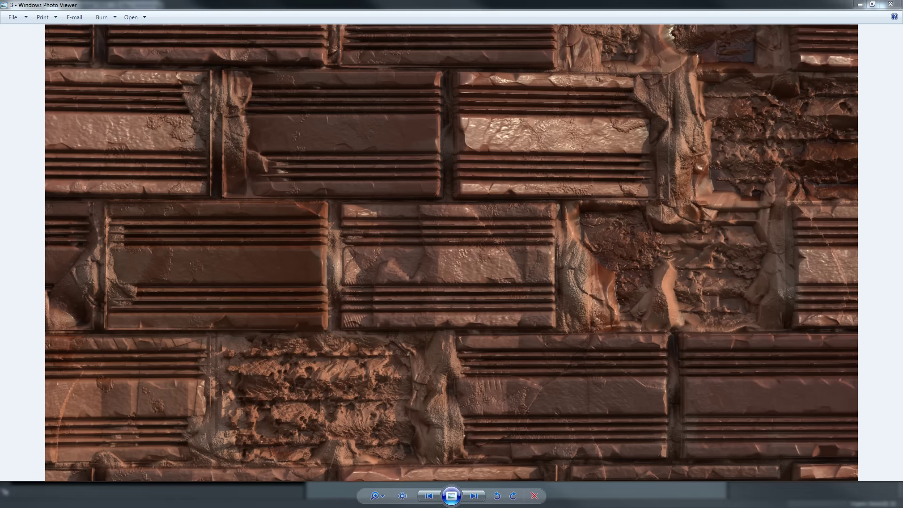
Look through the rendered brick wall images in the photo viewer, ending on the full cube render.
key("Right")
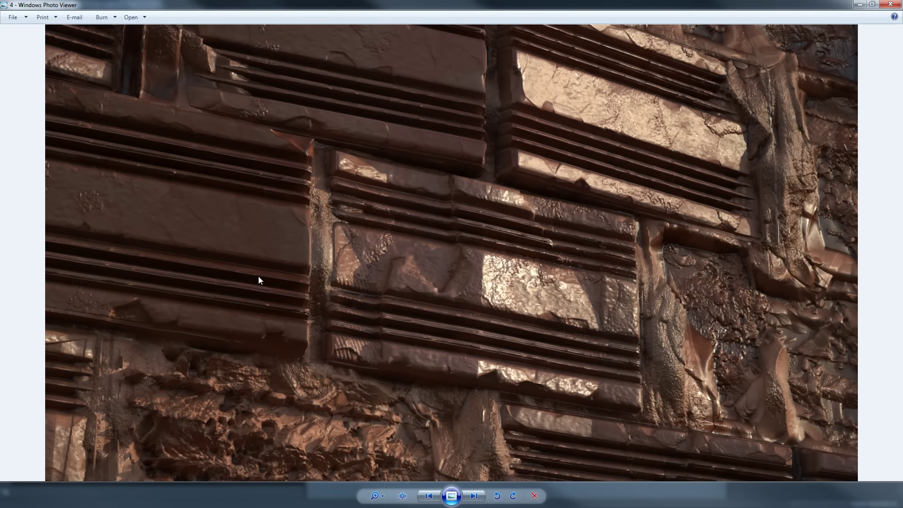
key("Right")
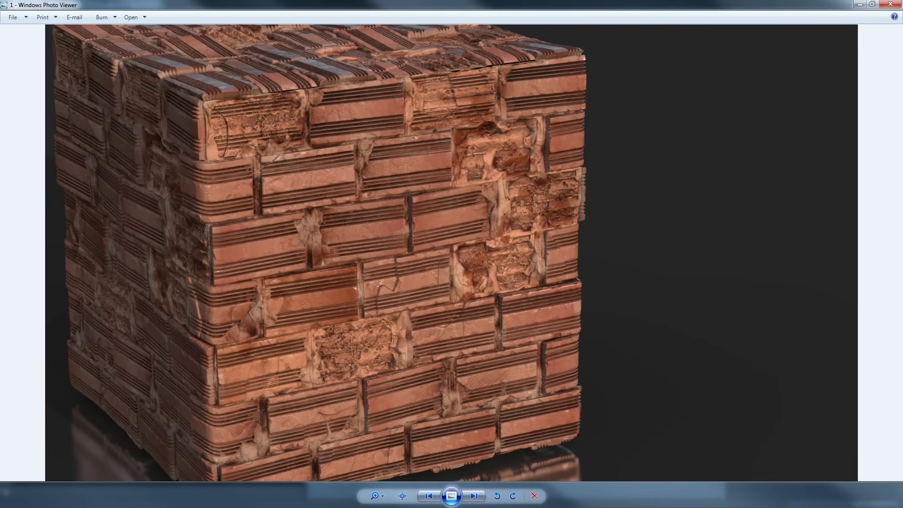
key("Right")
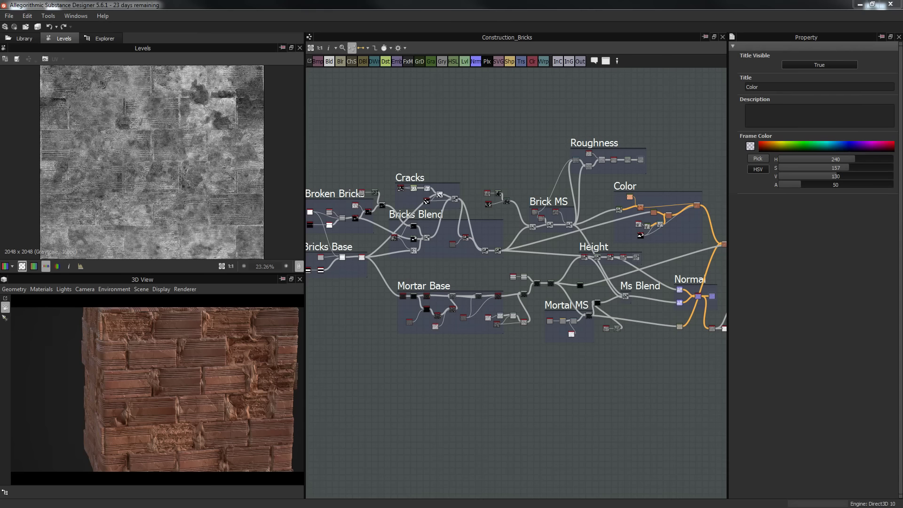
Show the Sharpstance Patreon posts page, close it and return to the Construction_Bricks graph in Substance Designer.
left_click_drag(902, 29, 405, 32)
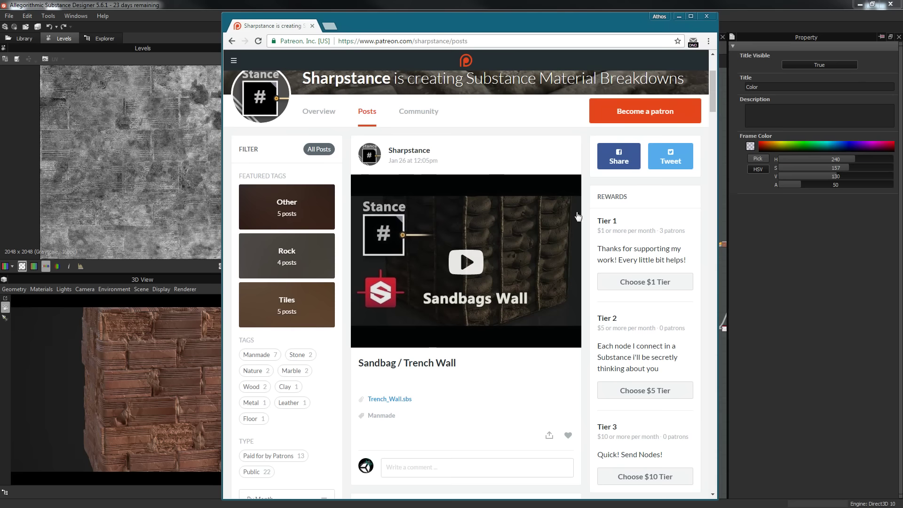
left_click(707, 17)
middle_click_drag(473, 140, 503, 129)
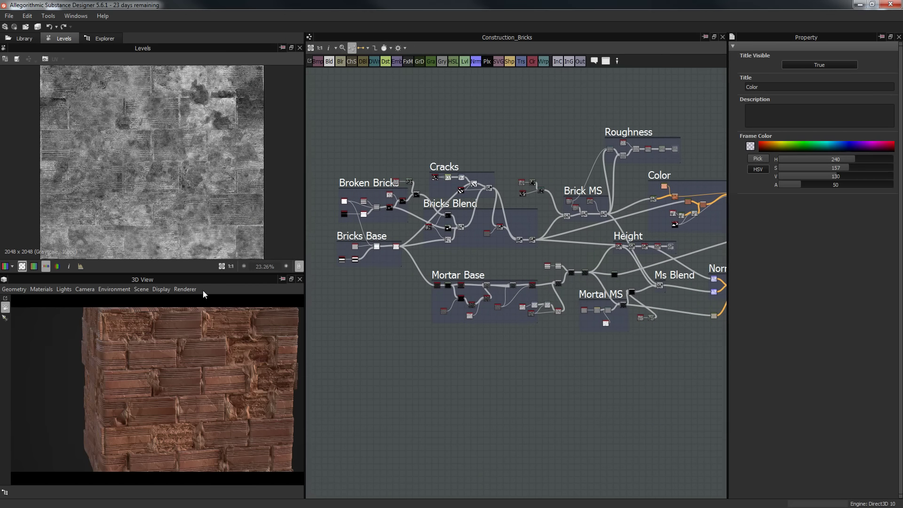
Enlarge the 3D view, examine the brick cube from its corner and show the material's height and tessellation parameters.
left_click_drag(141, 276, 141, 209)
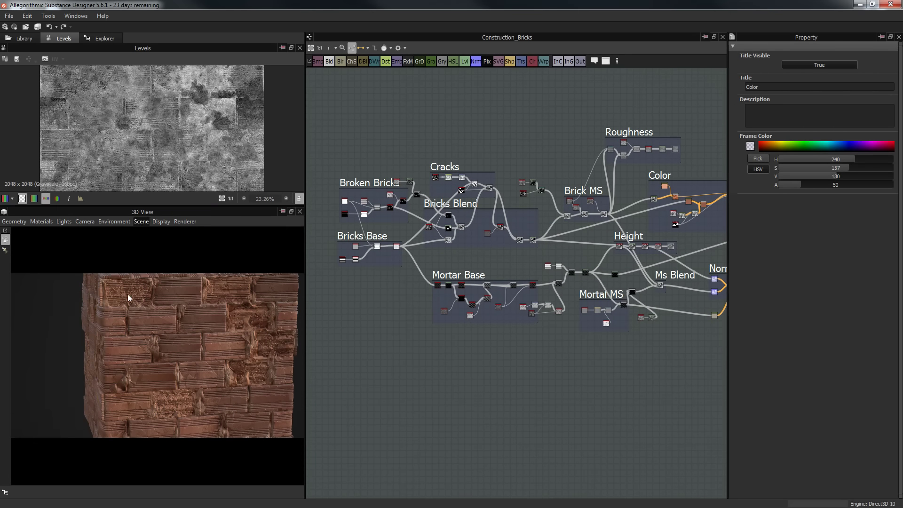
left_click_drag(196, 350, 74, 284)
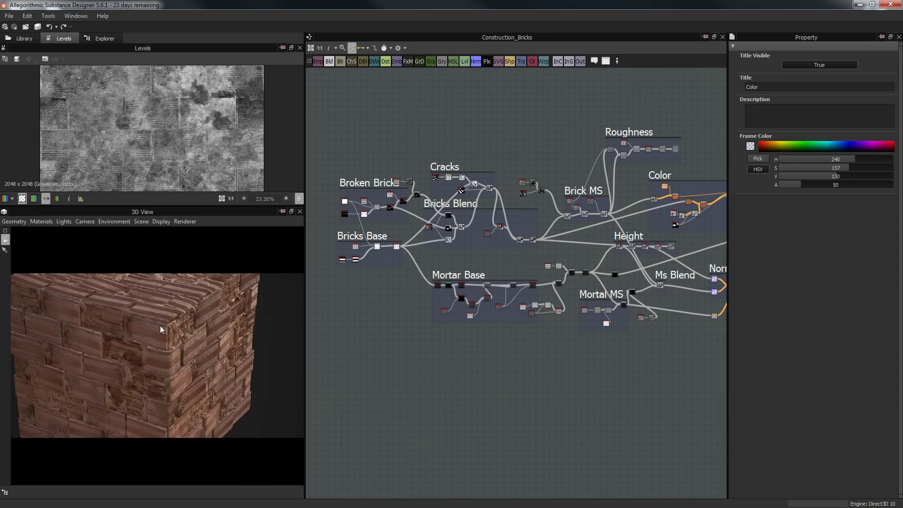
left_click_drag(170, 347, 137, 313)
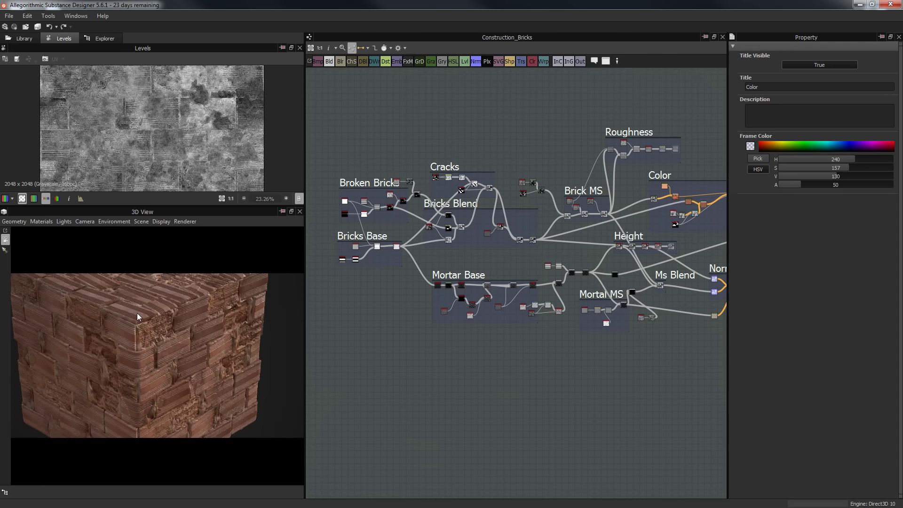
left_click(41, 222)
mouse_move(50, 233)
left_click(100, 233)
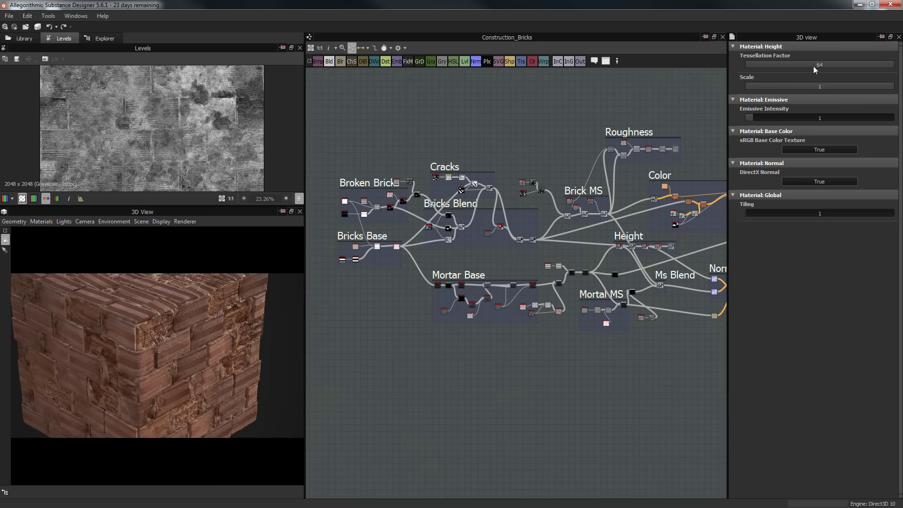
Dock the 3D view as a full-height tabbed panel and widen it to examine the brick cube.
middle_click_drag(522, 175, 492, 173)
left_click_drag(177, 321, 140, 97)
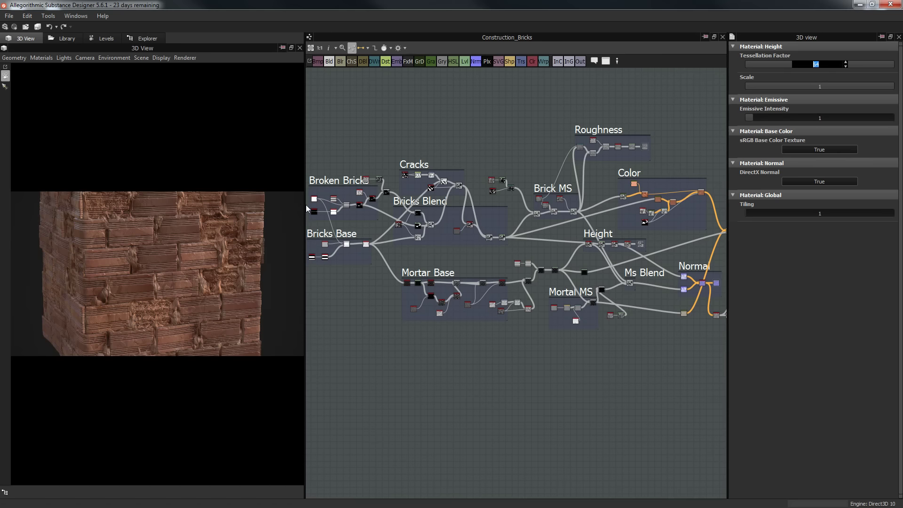
left_click_drag(305, 208, 361, 208)
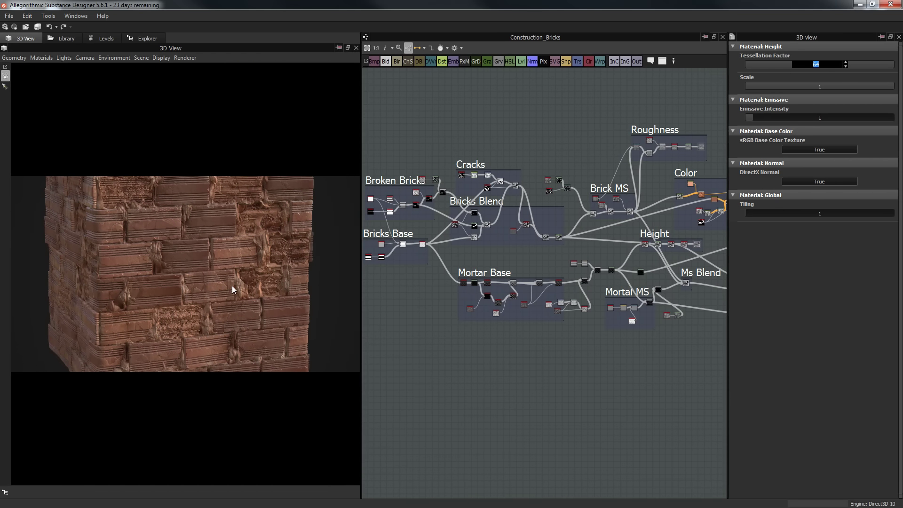
left_click_drag(235, 290, 259, 275)
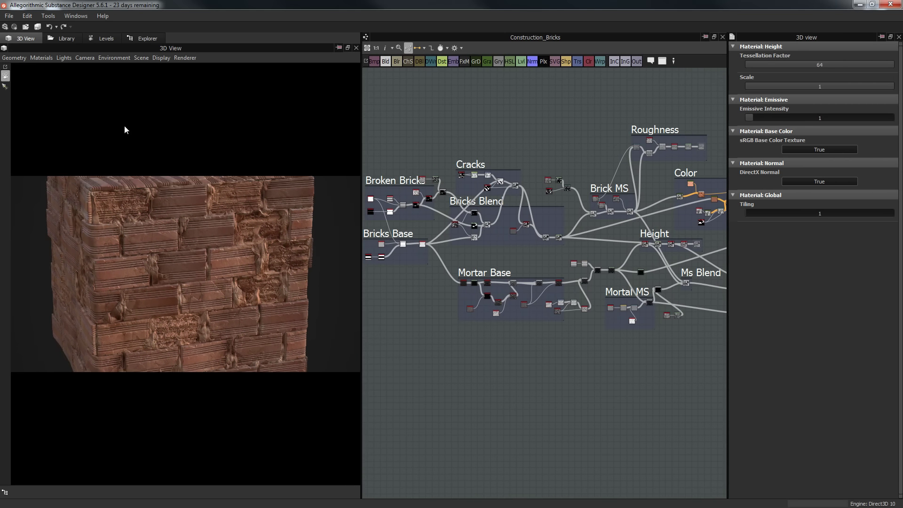
Set the 3D view's default camera to use the window resolution.
left_click(85, 58)
left_click(102, 70)
left_click(819, 194)
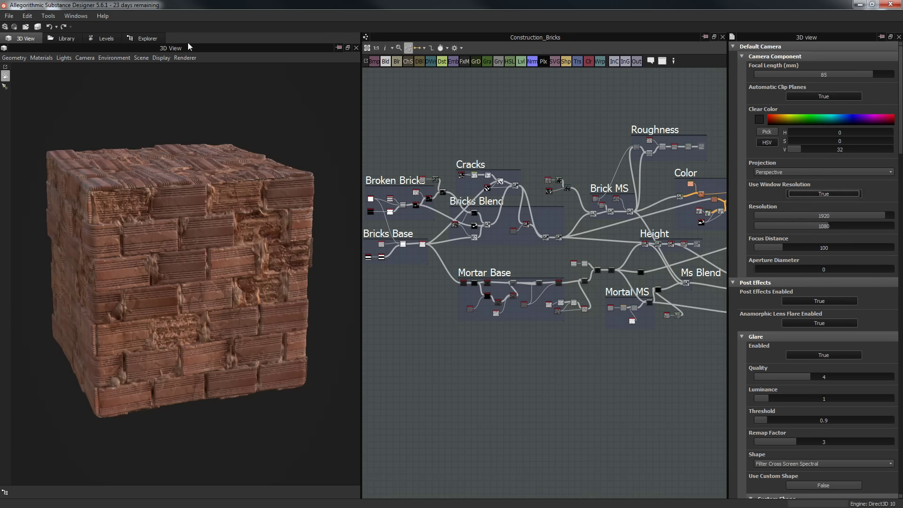
Examine the brick cube up close and narrow the 3D view panel to give the graph more room.
left_click_drag(189, 261, 142, 247)
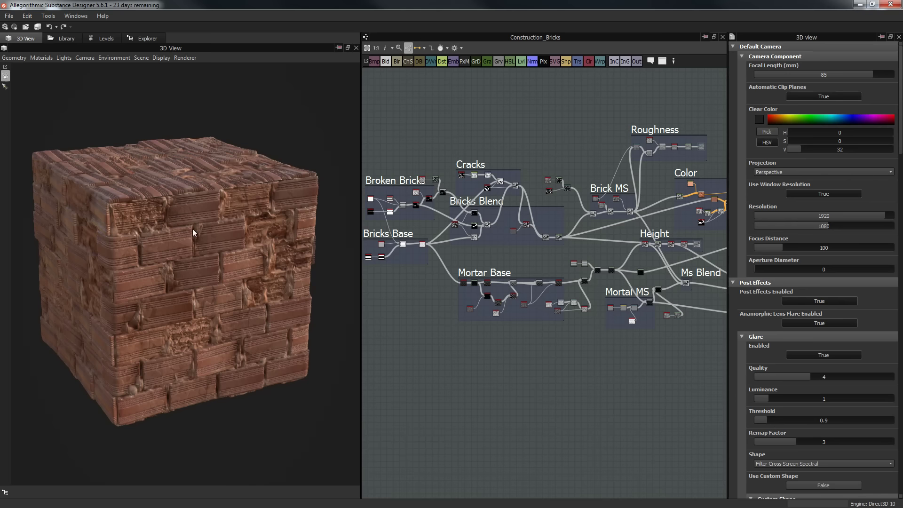
right_click_drag(153, 256, 271, 196)
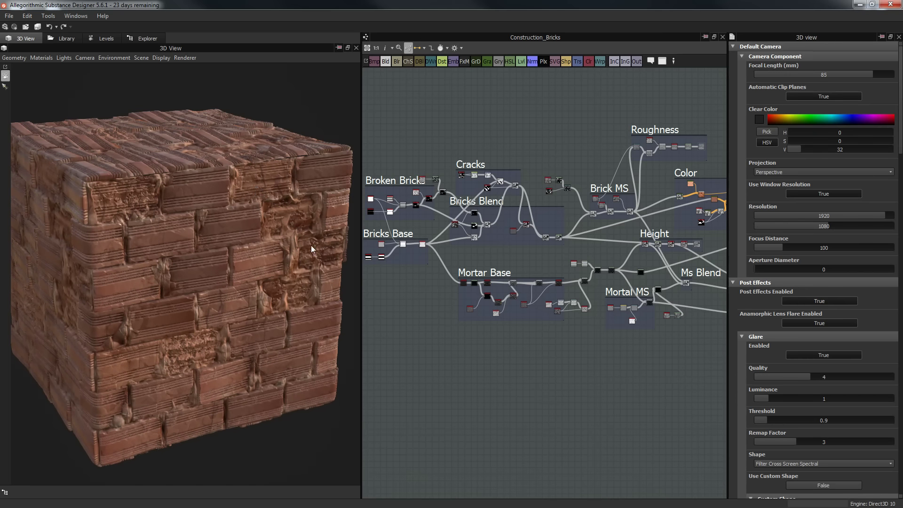
left_click_drag(256, 178, 242, 177)
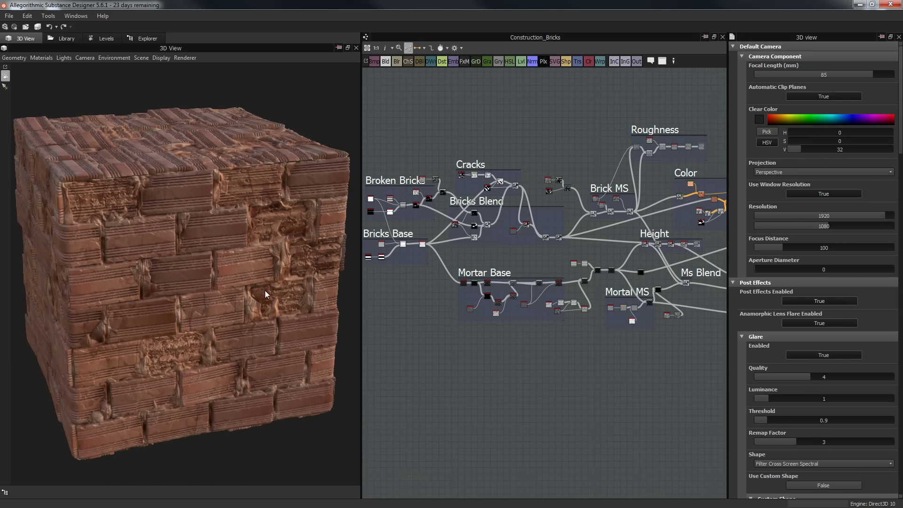
left_click_drag(362, 330, 278, 330)
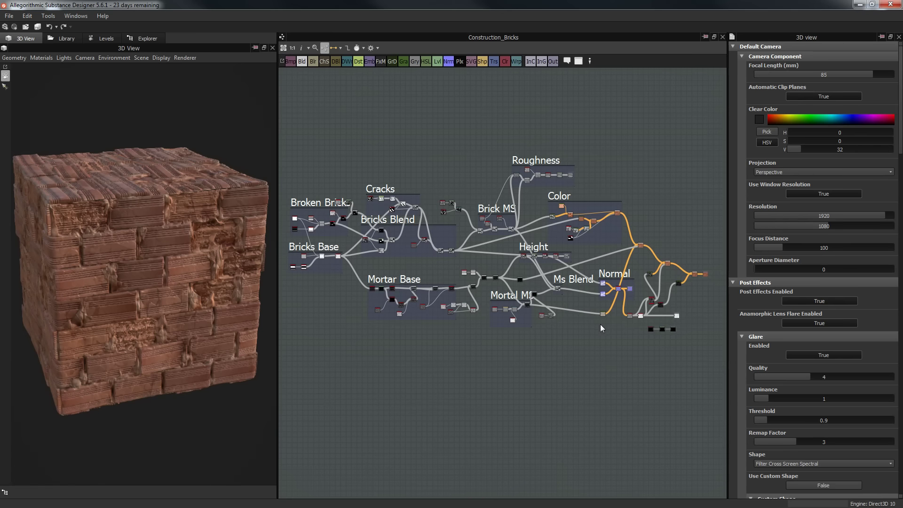
Display the Bricks Base frame's Tile Generator output in the 2D view along with its parameters.
mouse_move(600, 323)
middle_mouse_down()
mouse_move(581, 312)
mouse_move(600, 313)
middle_mouse_up()
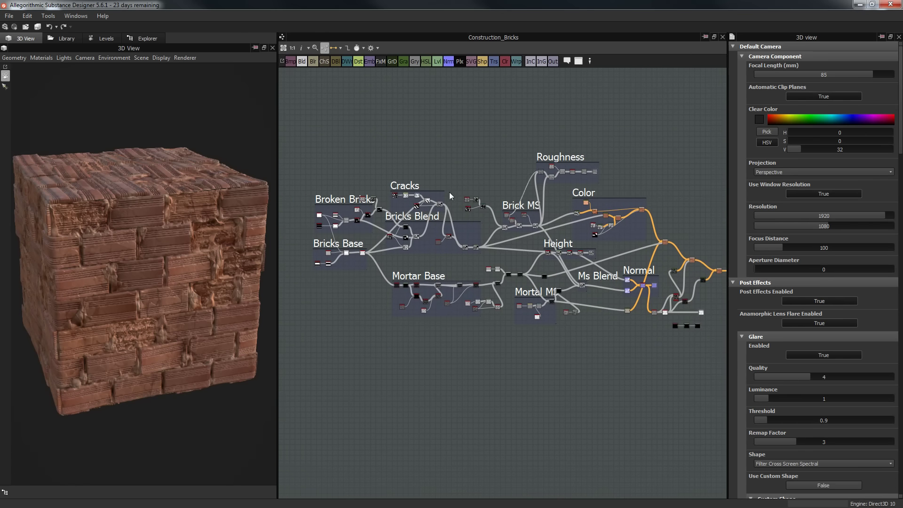
middle_click_drag(476, 208, 489, 206)
scroll(386, 280, "up", 5)
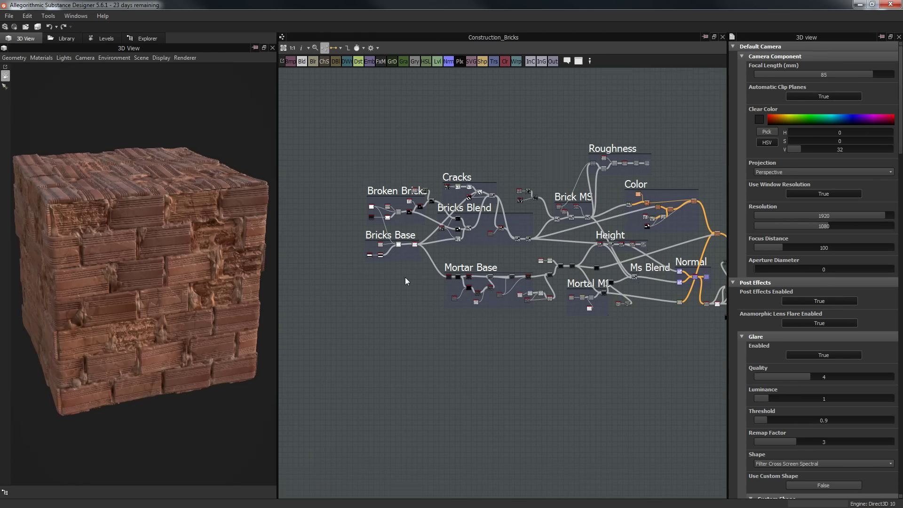
scroll(363, 268, "up", 3)
middle_click_drag(335, 131, 365, 185)
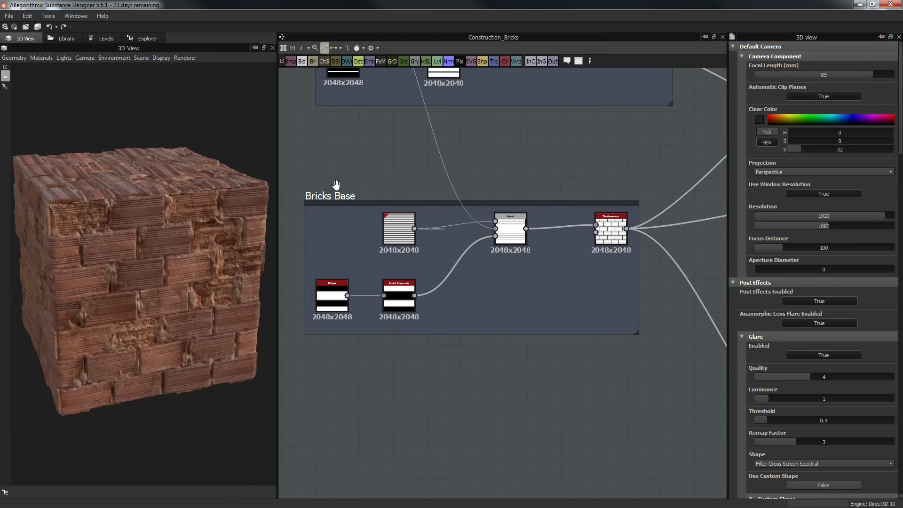
left_click(336, 197)
middle_click_drag(607, 184, 579, 190)
left_click(580, 191)
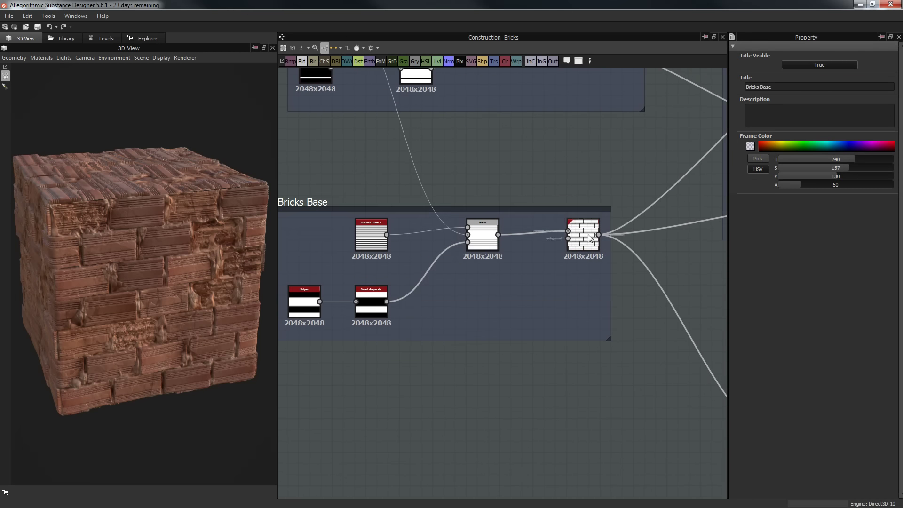
left_click(590, 237)
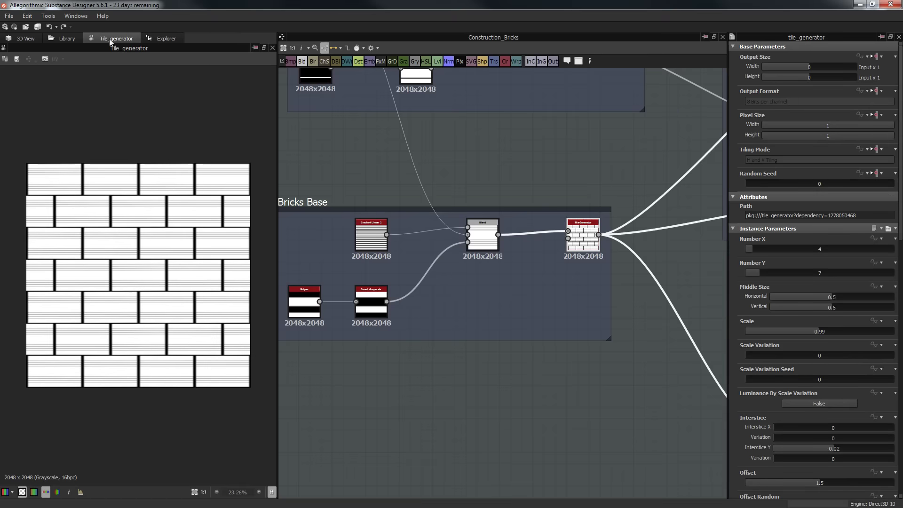
Dock the 3D view beneath the Tile Generator's 2D preview and enlarge the 2D preview.
left_click(26, 38)
left_click_drag(25, 38, 136, 221)
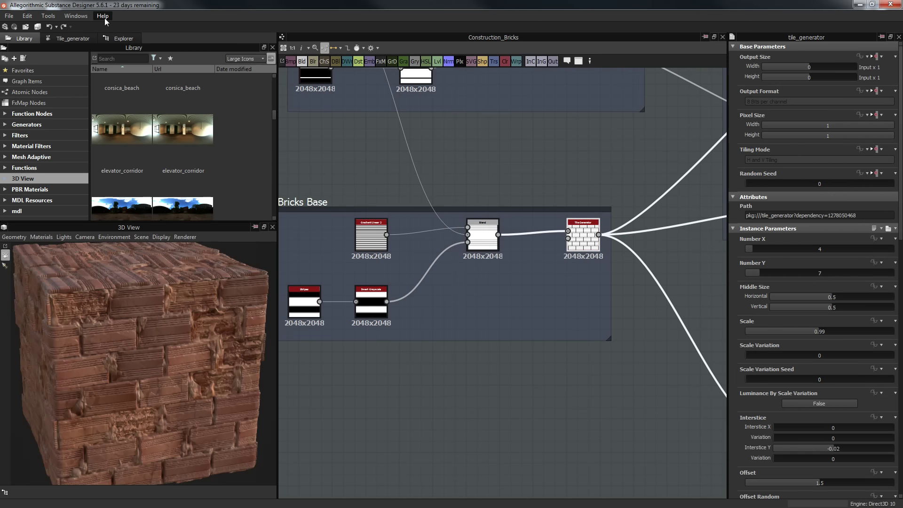
left_click(73, 40)
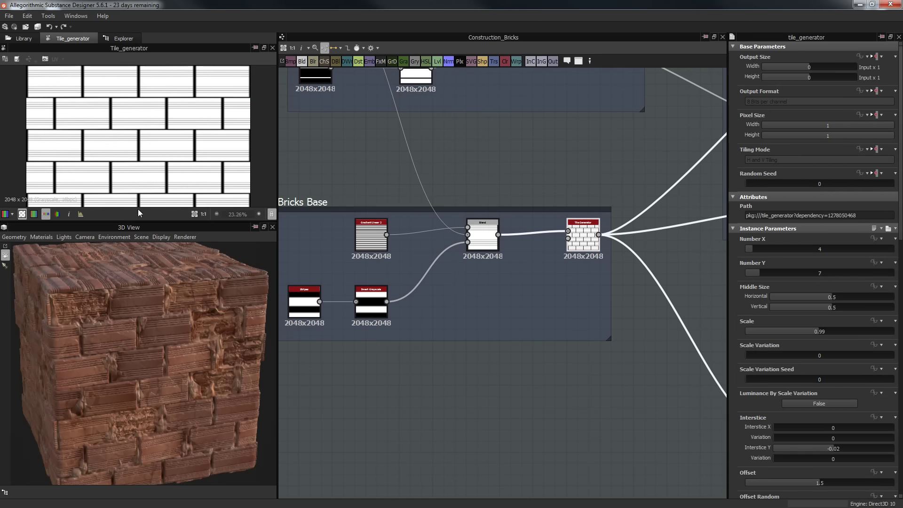
left_click_drag(141, 221, 141, 299)
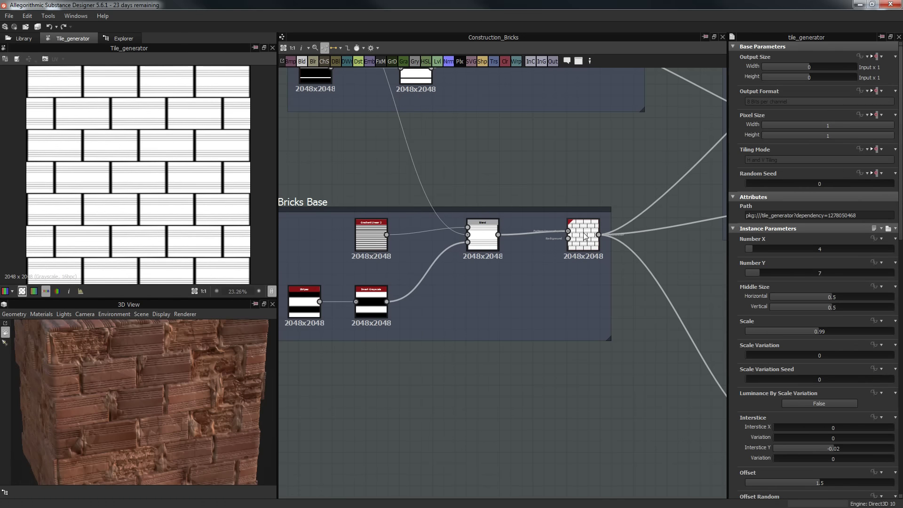
Check the function options for Number Y and Number X on the Bricks Base and Broken Bricks tile generators.
scroll(574, 235, "down", 3)
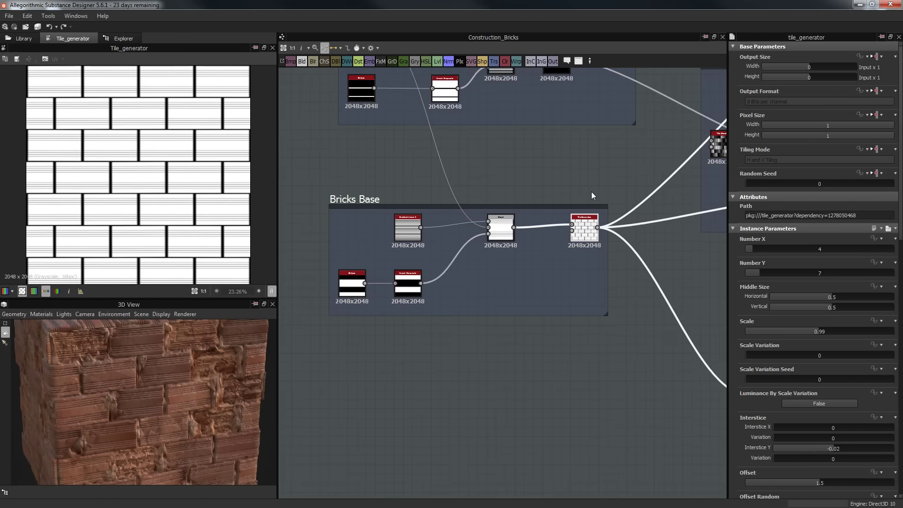
middle_click_drag(572, 247, 556, 286)
middle_click_drag(529, 235, 506, 262)
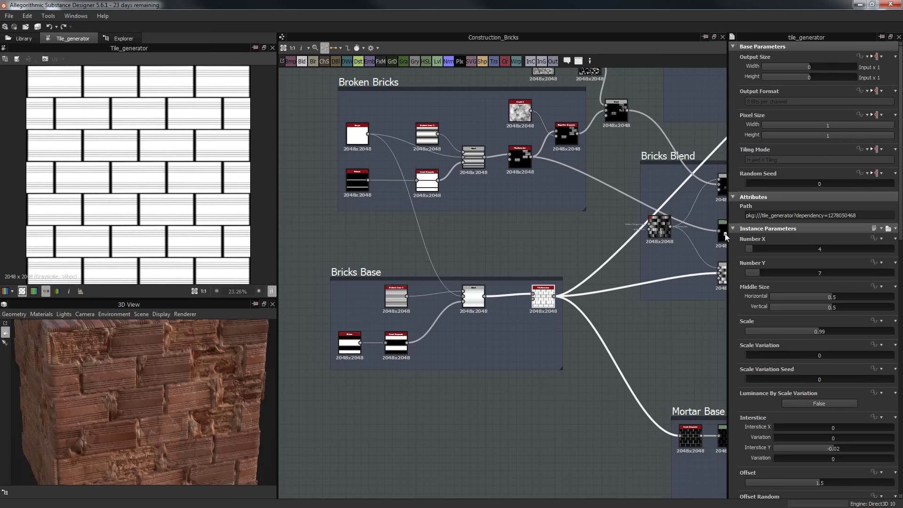
left_click(878, 263)
left_click(555, 250)
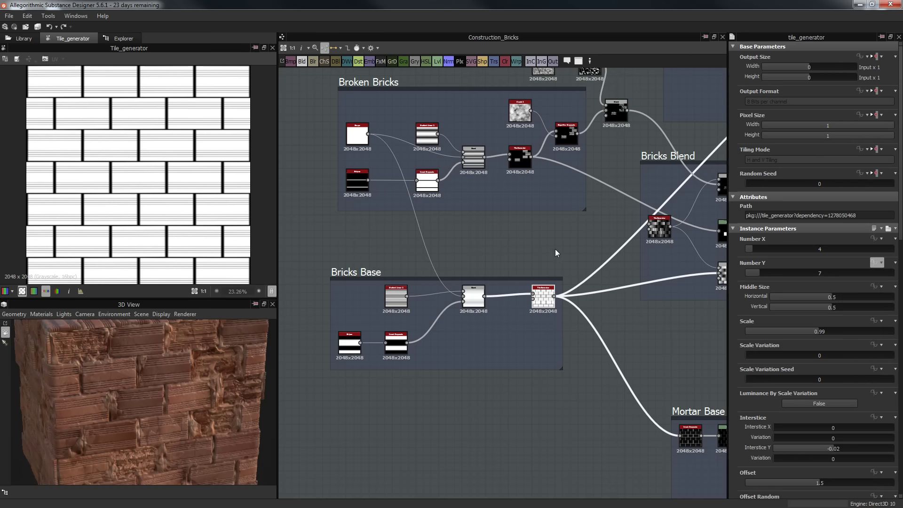
left_click(518, 162)
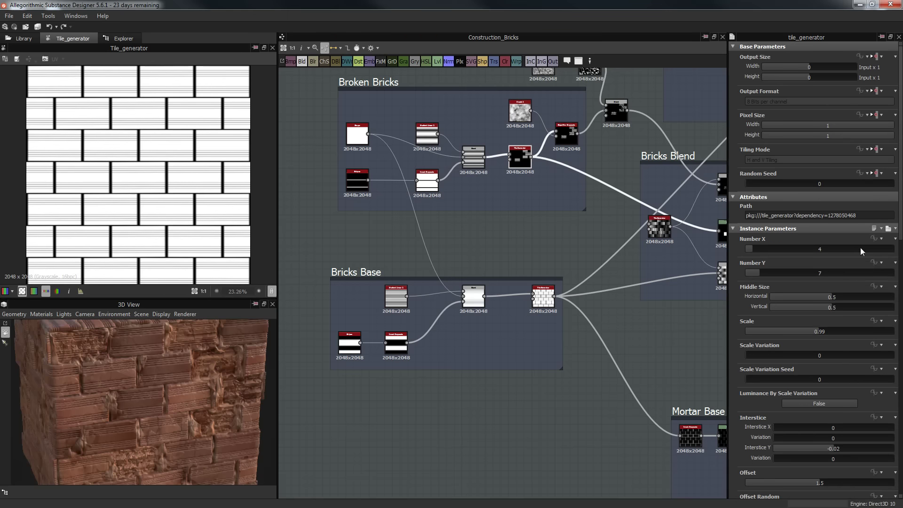
left_click(878, 239)
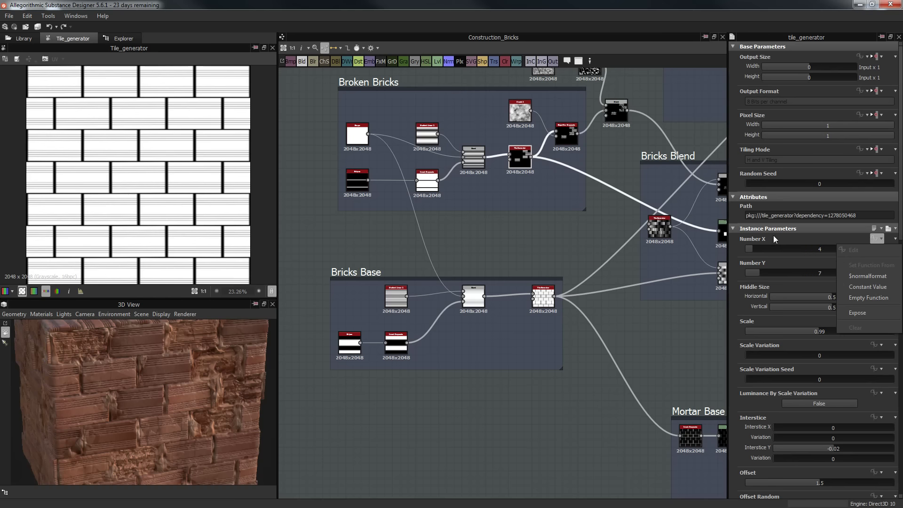
left_click(553, 224)
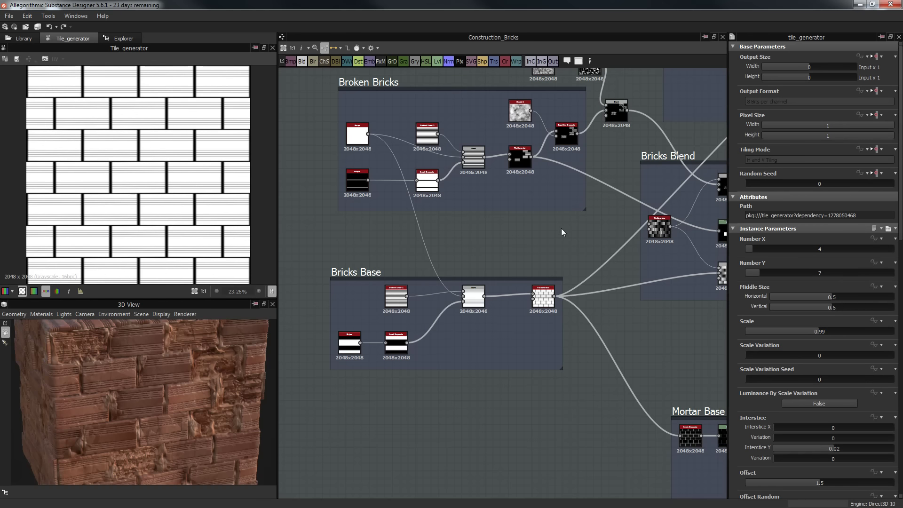
Move the Tile Generator node in the Bricks Blend frame closer to the nodes it feeds.
middle_click_drag(538, 246, 459, 266)
left_click(582, 248)
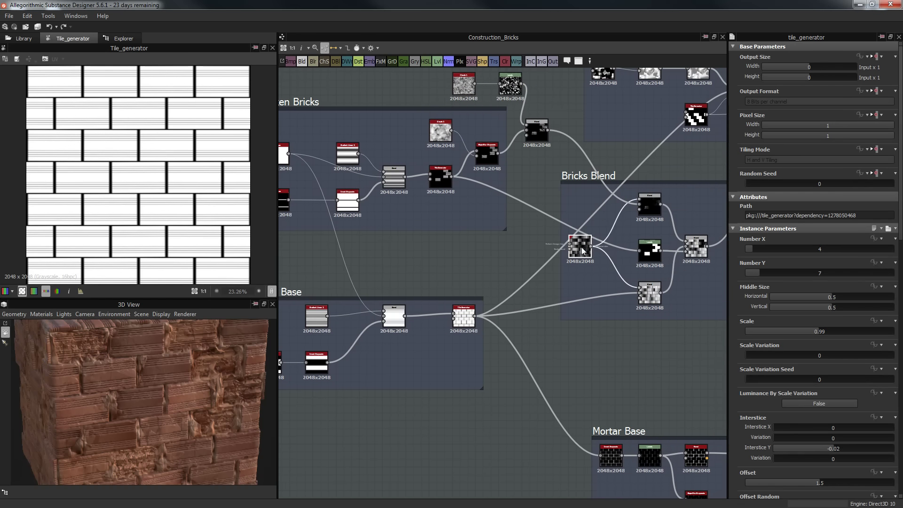
left_click_drag(583, 249, 605, 249)
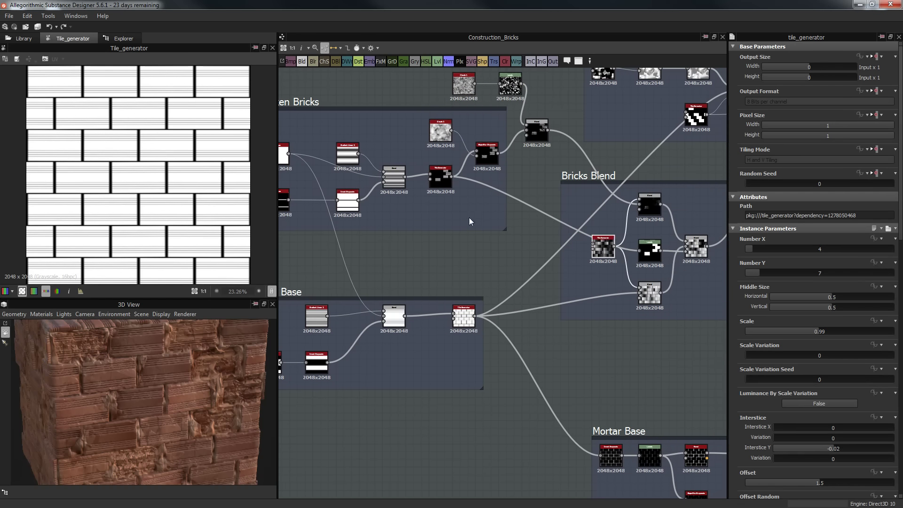
Display the Bricks Base frame's Blend node output in the 2D view along with its parameters.
scroll(131, 359, "down", 3)
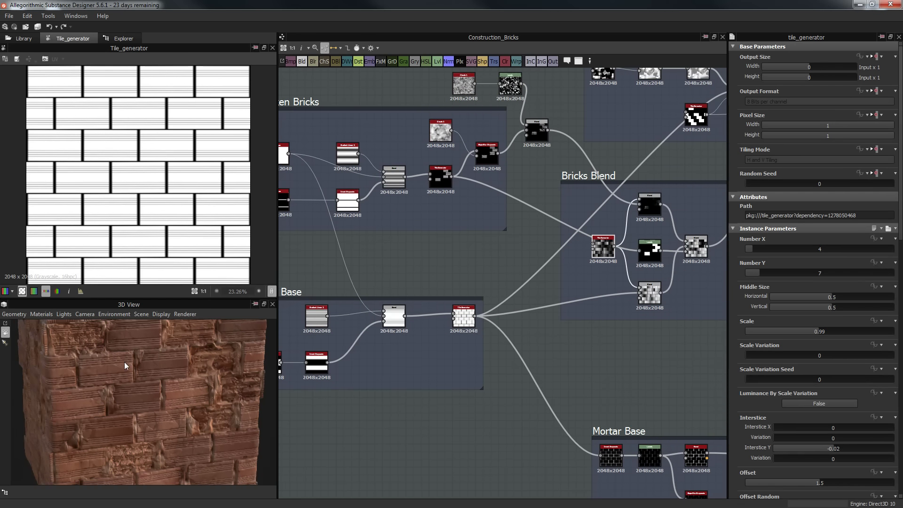
middle_click_drag(408, 261, 549, 212)
scroll(497, 238, "up", 1)
scroll(497, 238, "up", 4)
middle_click_drag(498, 238, 494, 200)
scroll(517, 194, "down", 2)
double_click(535, 249)
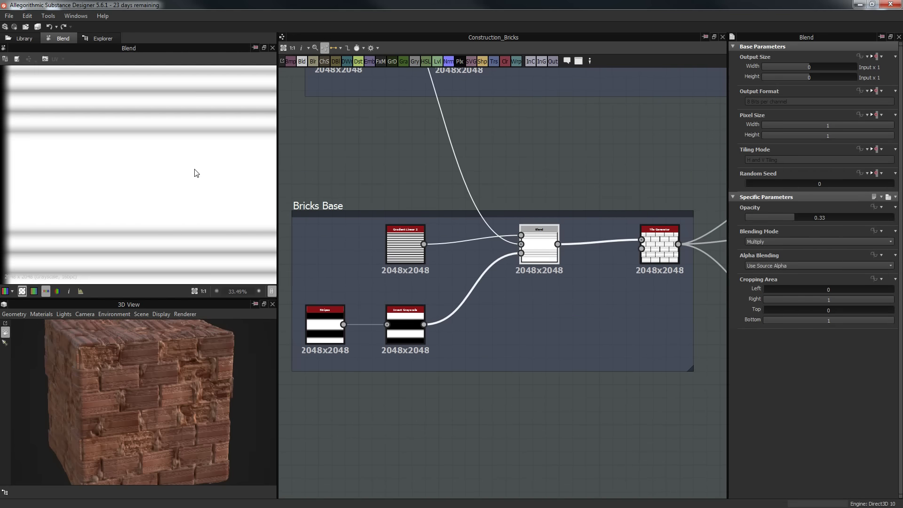
Fit the Blend node's whole output in the 2D preview and examine its grooved brick profile.
scroll(196, 172, "down", 2)
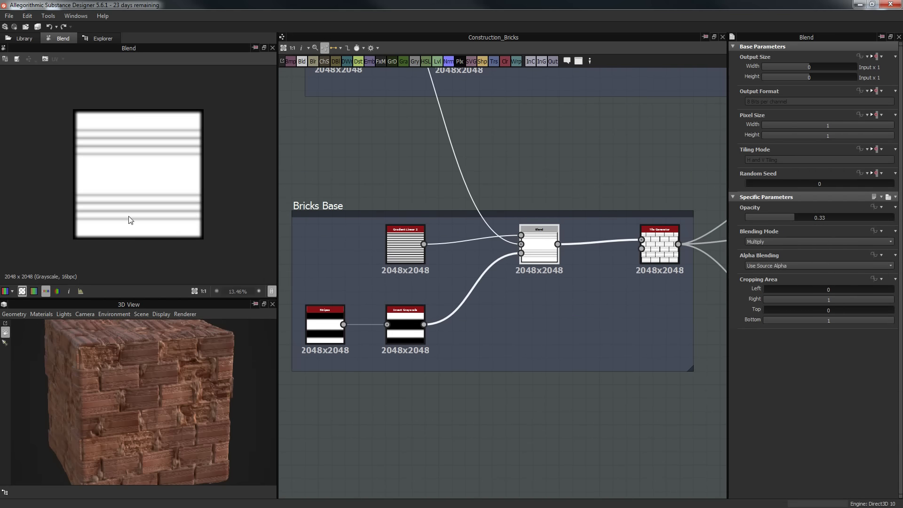
scroll(115, 169, "up", 2)
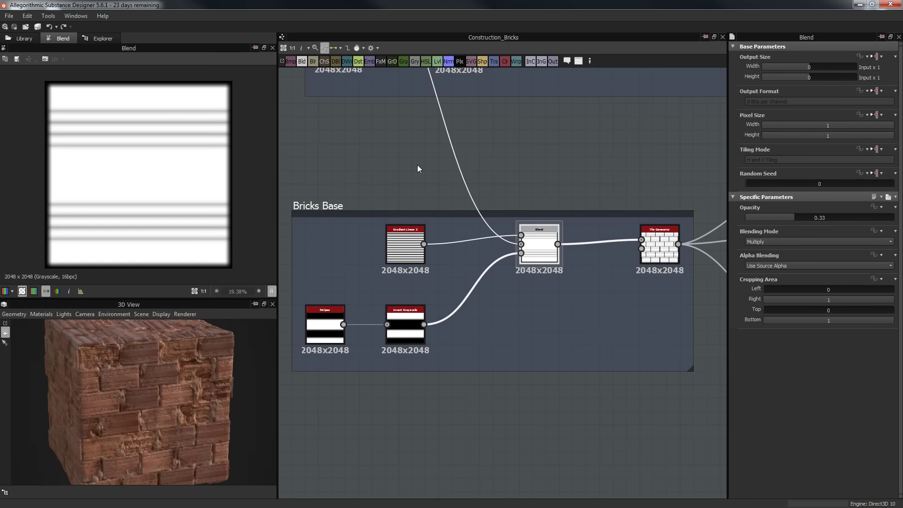
middle_click_drag(421, 151, 455, 126)
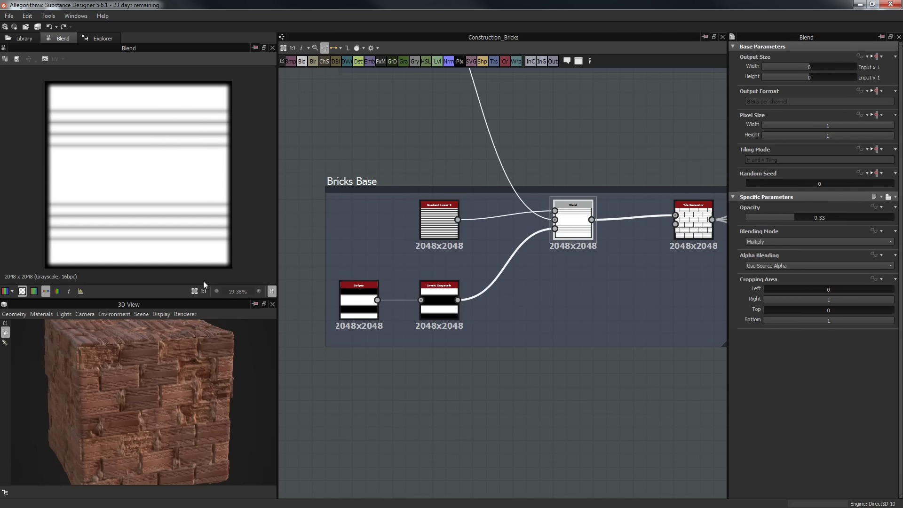
middle_click_drag(405, 187, 363, 174)
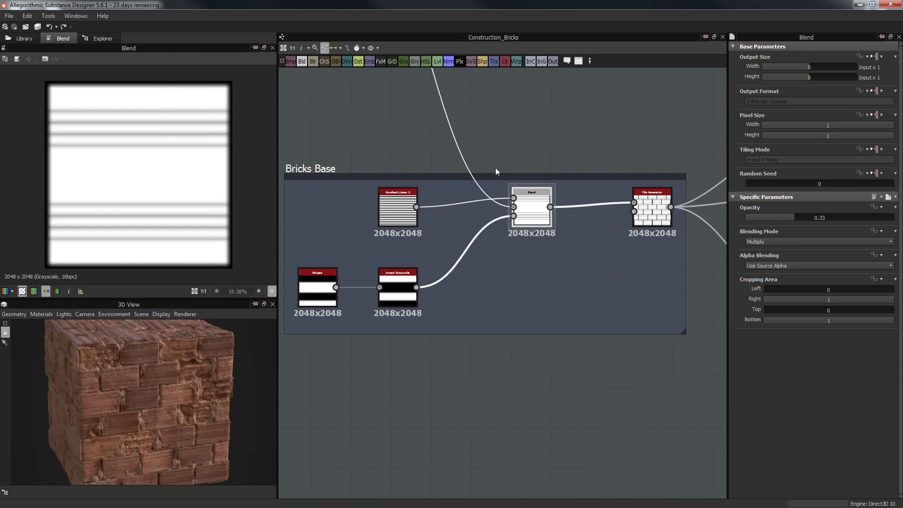
Compare the outputs of the Tile Generator, Gradient Linear 2 and Blend nodes in the Bricks Base frame.
double_click(648, 208)
middle_click_drag(377, 253, 432, 268)
scroll(450, 240, "up", 3)
double_click(471, 203)
middle_click_drag(523, 244, 429, 273)
double_click(594, 226)
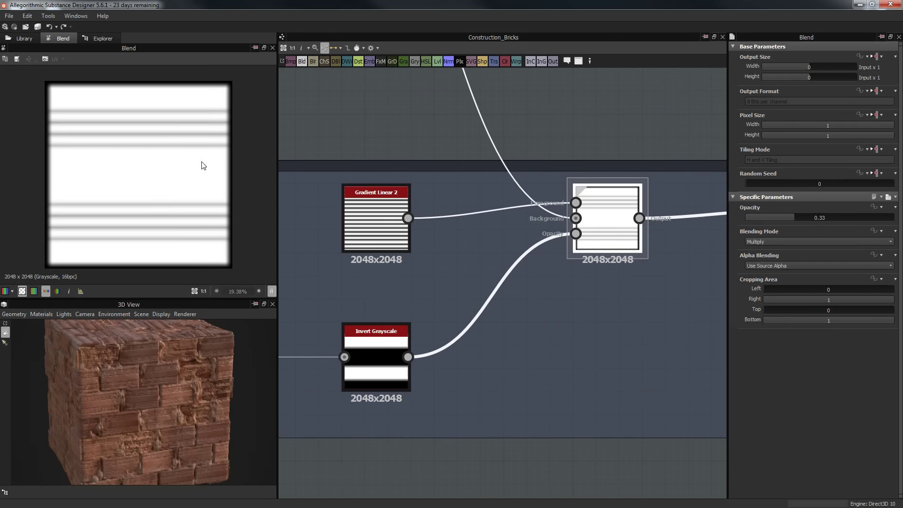
Check the Gradient Linear 2 node's pattern and tiling, and compare it with the output of the Blend node it feeds.
middle_click_drag(396, 124, 498, 128)
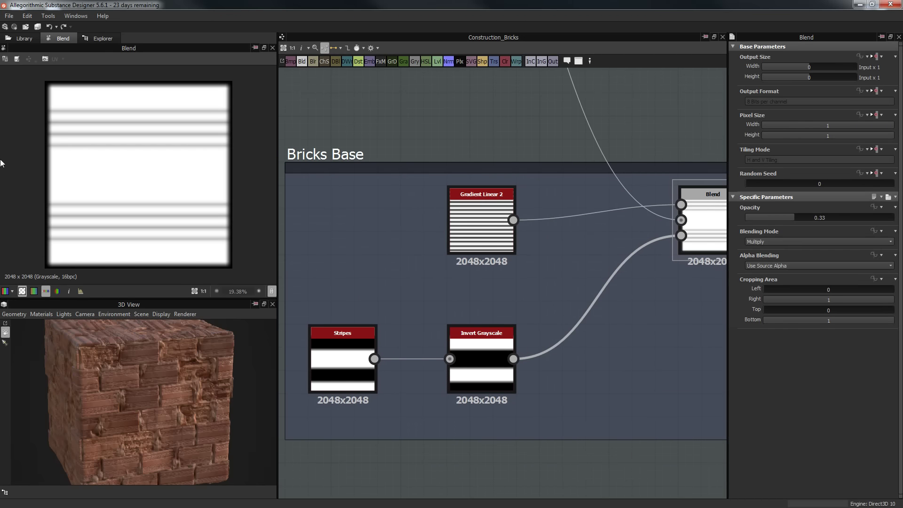
double_click(452, 228)
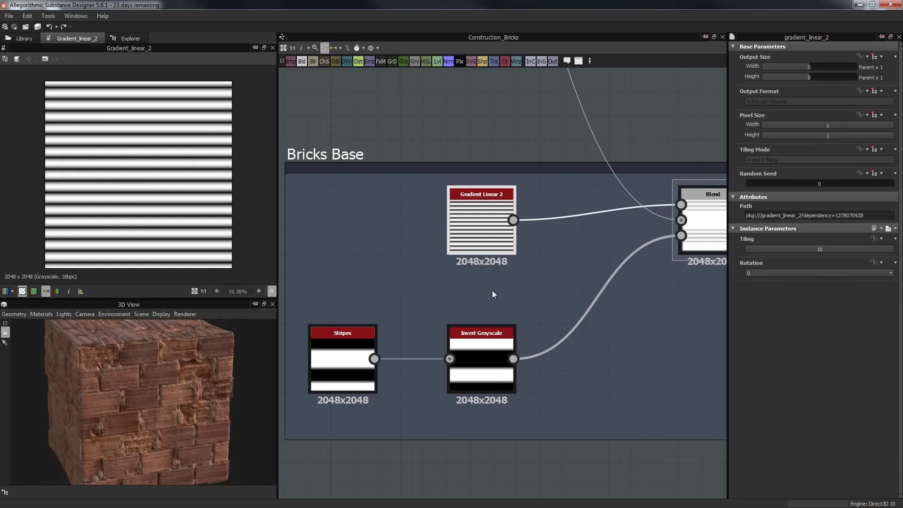
middle_click_drag(418, 279, 427, 255)
middle_click_drag(583, 310, 561, 326)
double_click(696, 235)
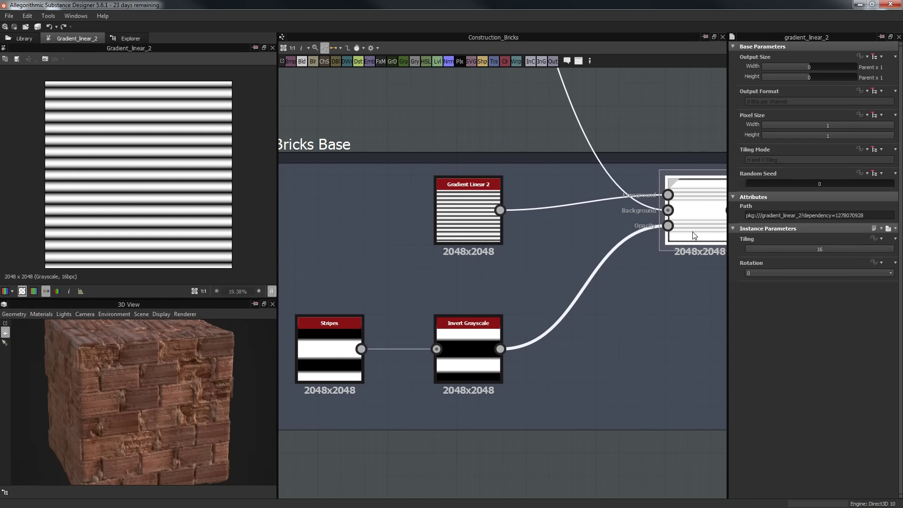
middle_click_drag(647, 247, 604, 269)
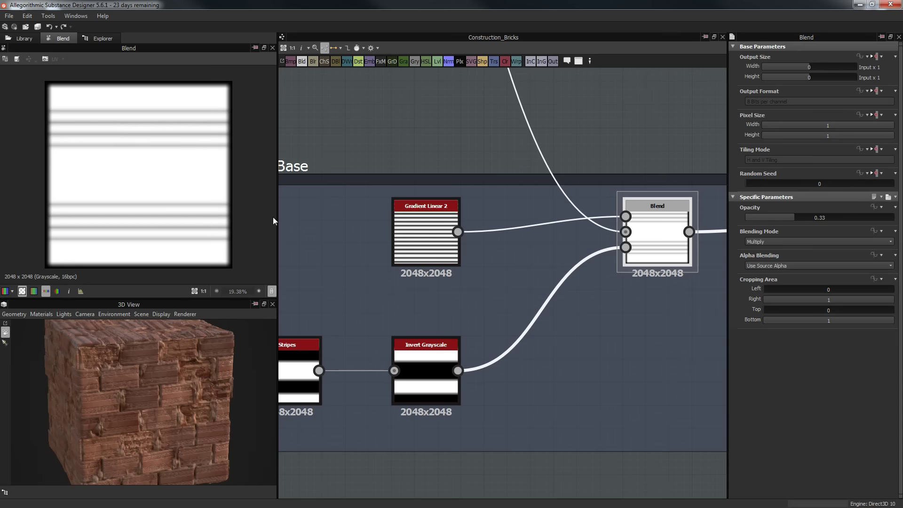
Display the Bricks Base frame's Stripes node output in the 2D preview along with its parameters.
middle_click_drag(438, 141, 494, 115)
double_click(346, 325)
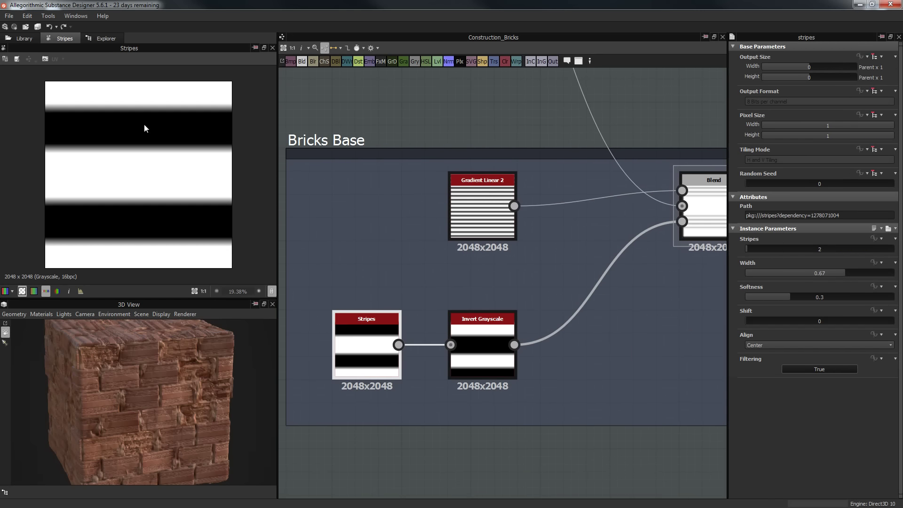
middle_click_drag(373, 353, 386, 285)
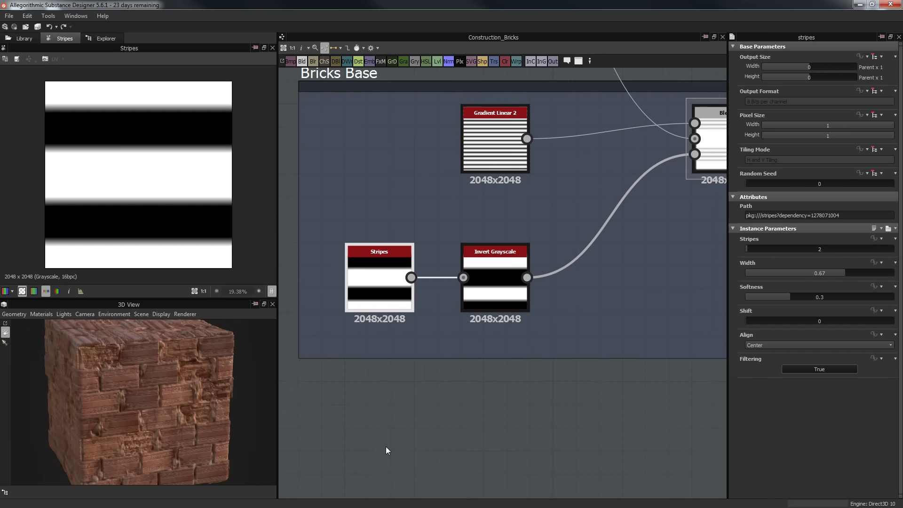
Add a default Stripes node below the Bricks Base frame, directly under the existing Stripes node.
left_click(386, 447)
key("space")
type("str")
left_click(417, 229)
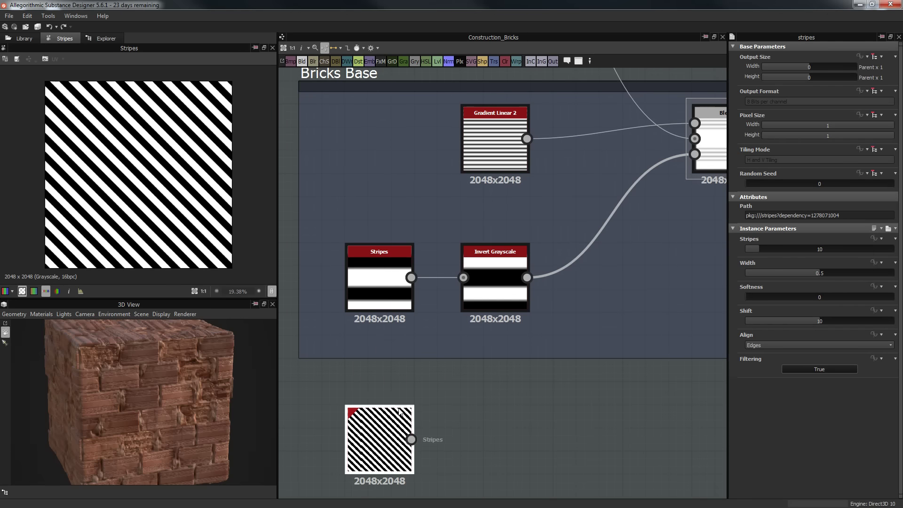
left_click_drag(399, 409, 389, 424)
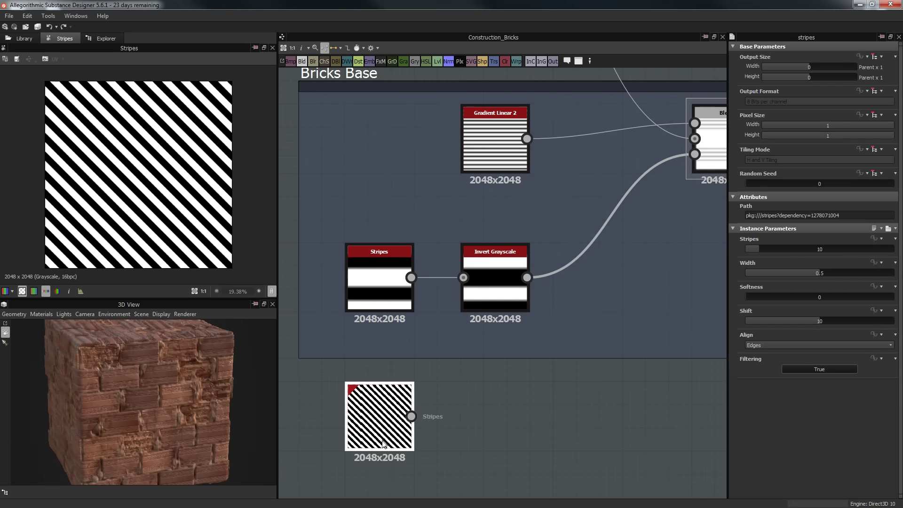
Compare the existing Stripes node's parameters with the default one's, and delete the added default node.
left_click(376, 285)
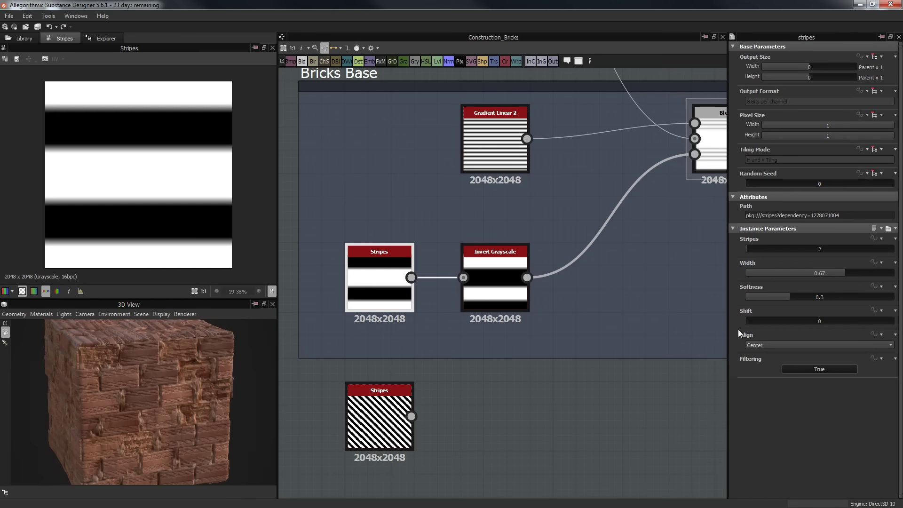
left_click(356, 428)
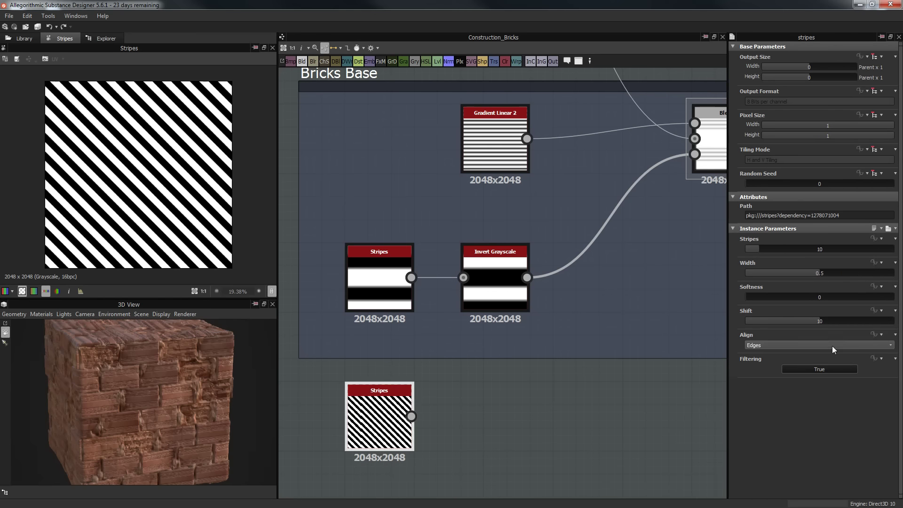
key("Delete")
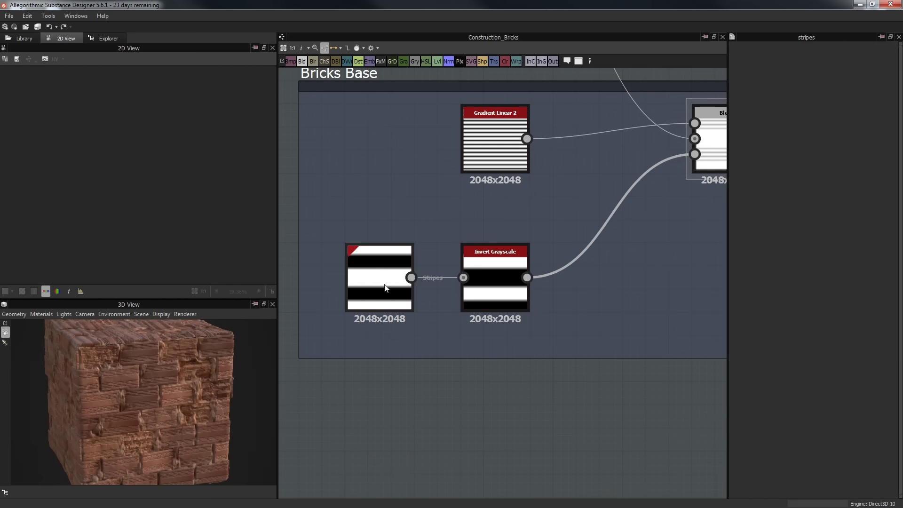
Follow the groove mask from Stripes through Invert Grayscale into the Blend node, viewing each output and the Blend parameters.
double_click(384, 284)
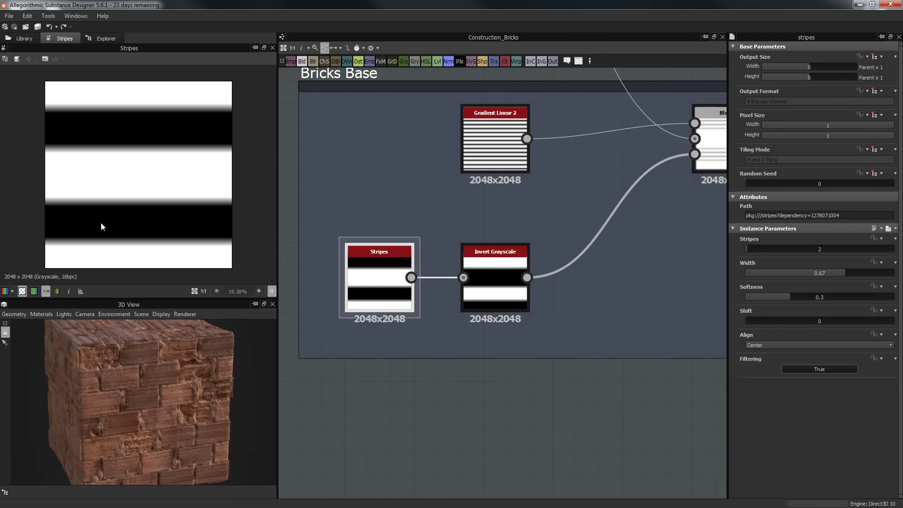
double_click(475, 273)
middle_click_drag(477, 187, 304, 254)
double_click(569, 181)
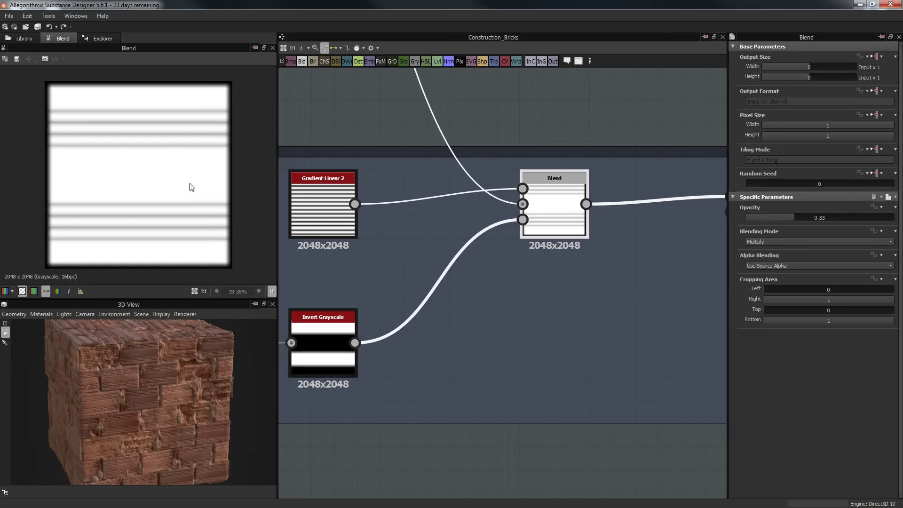
middle_click_drag(443, 191, 302, 220)
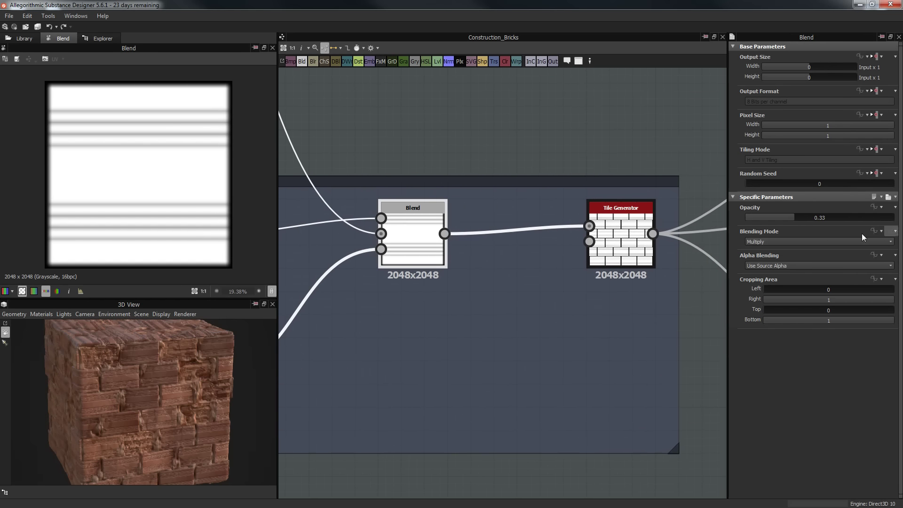
Inspect the grooves on the individual bricks up close in the 3D view.
scroll(136, 410, "up", 5)
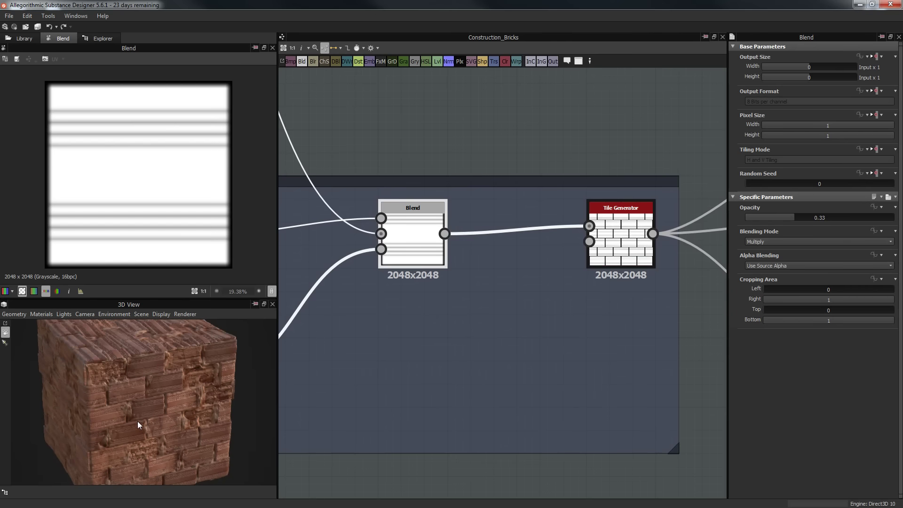
left_click_drag(139, 404, 77, 361)
left_click_drag(137, 358, 131, 349)
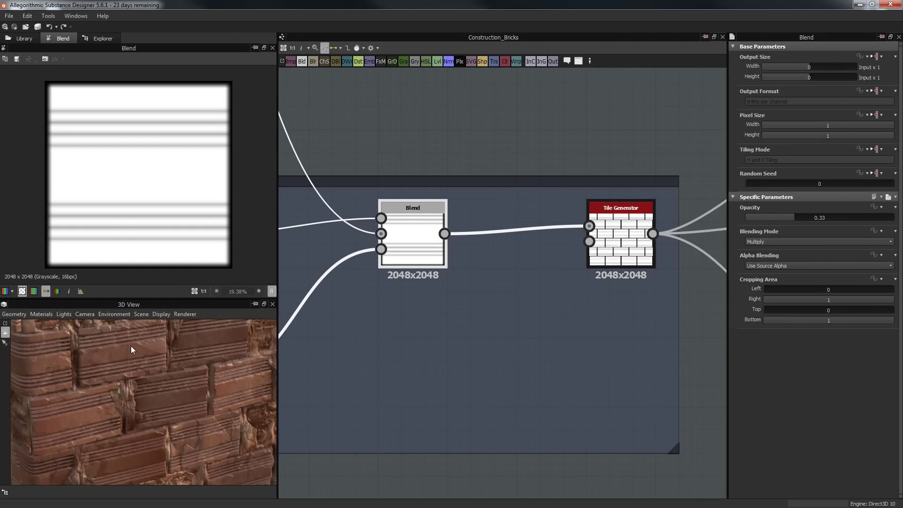
Locate the Bricks Base frame's Tile Generator and display its brick pattern and parameters.
scroll(415, 137, "down", 4)
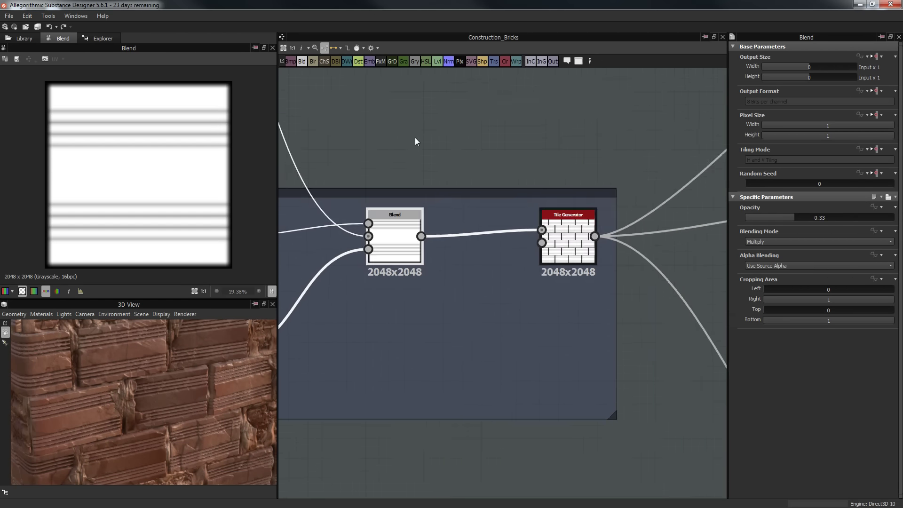
middle_click_drag(468, 156, 502, 280)
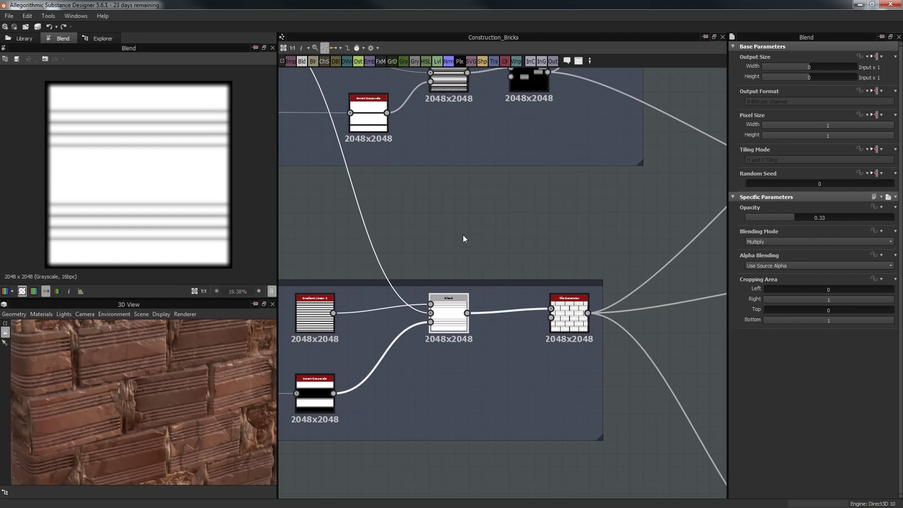
middle_click_drag(485, 207, 474, 159)
scroll(520, 200, "down", 4)
scroll(541, 227, "up", 4)
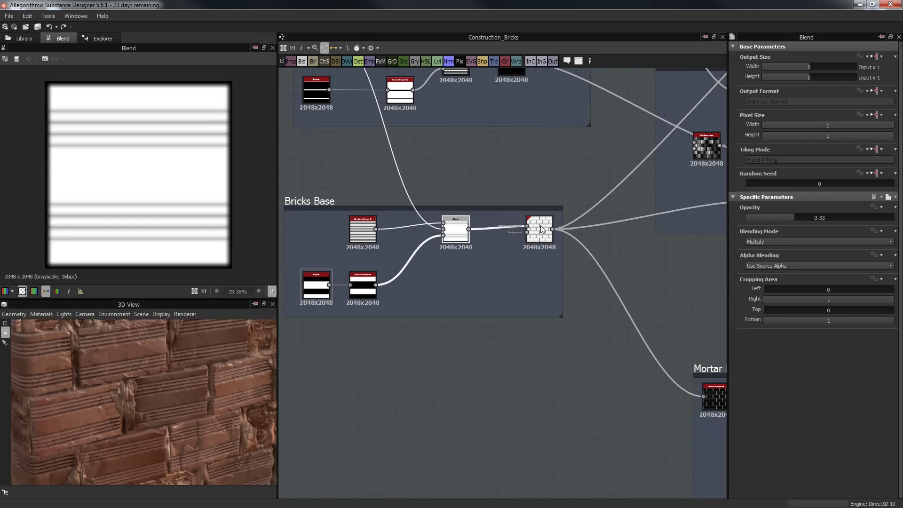
left_click(541, 227)
double_click(542, 229)
middle_click_drag(535, 348, 504, 327)
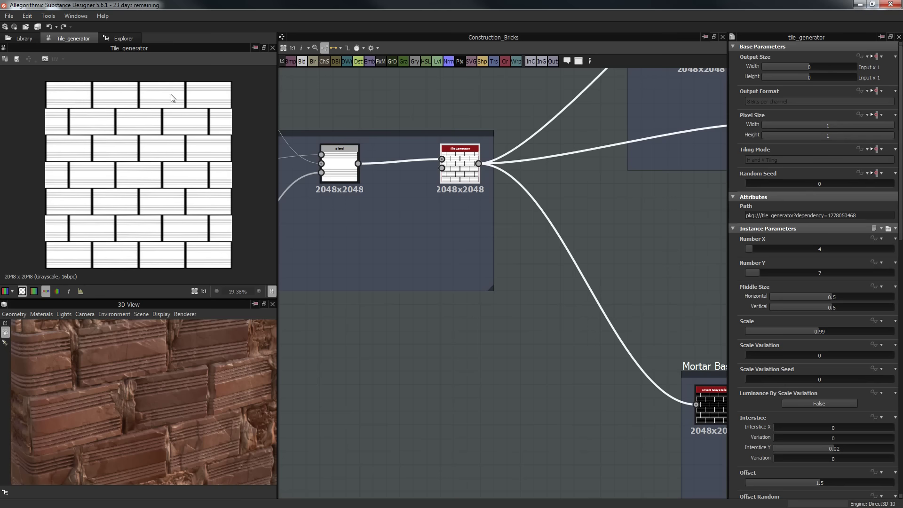
Follow the Tile Generator's link to the Mortar Base frame and examine the Invert Grayscale node's output up close.
middle_click_drag(556, 196, 511, 158)
middle_click_drag(523, 213, 337, 96)
left_click(482, 261)
double_click(482, 260)
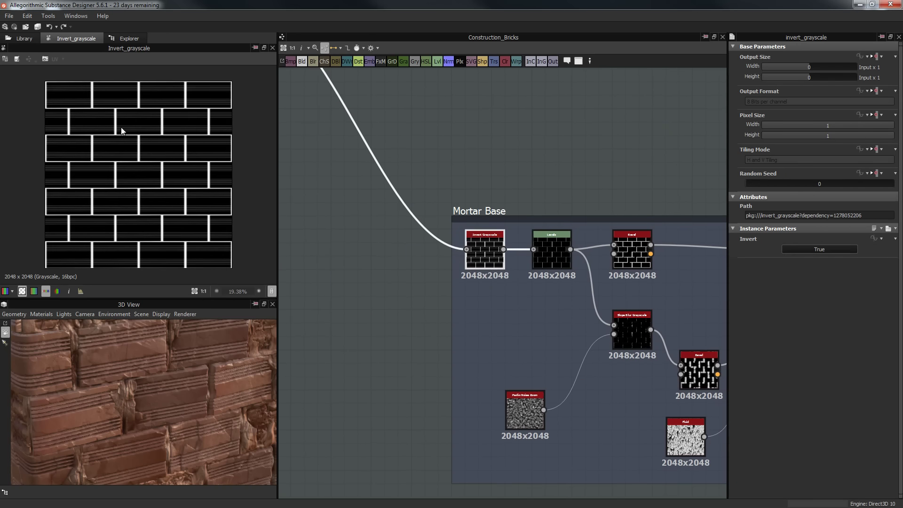
scroll(121, 127, "up", 5)
middle_click_drag(541, 176, 365, 156)
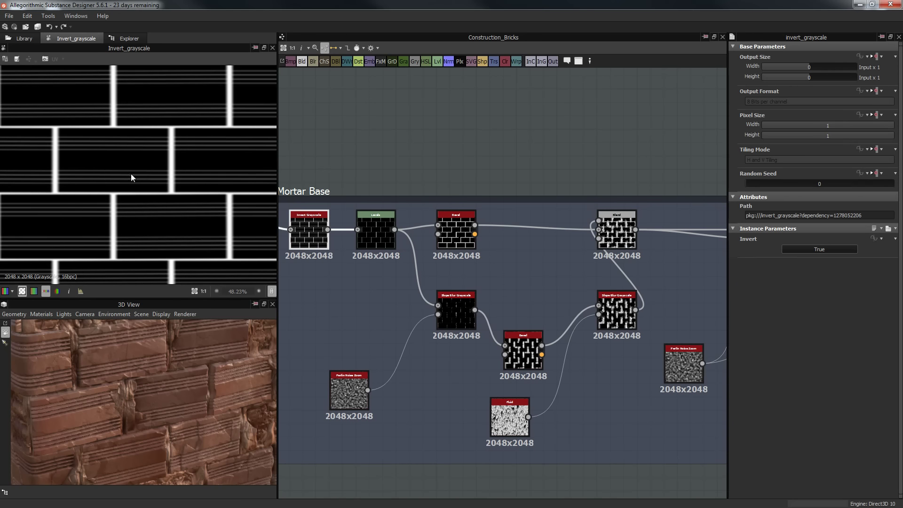
Display the Mortar Base frame's Levels output and histogram, and examine the isolated mortar lines up close.
double_click(383, 234)
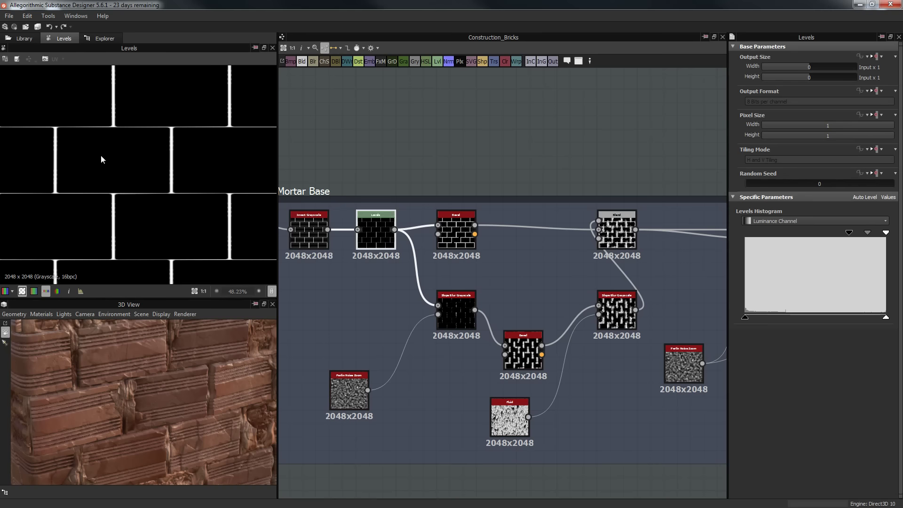
middle_click_drag(386, 172, 423, 162)
scroll(107, 154, "up", 1)
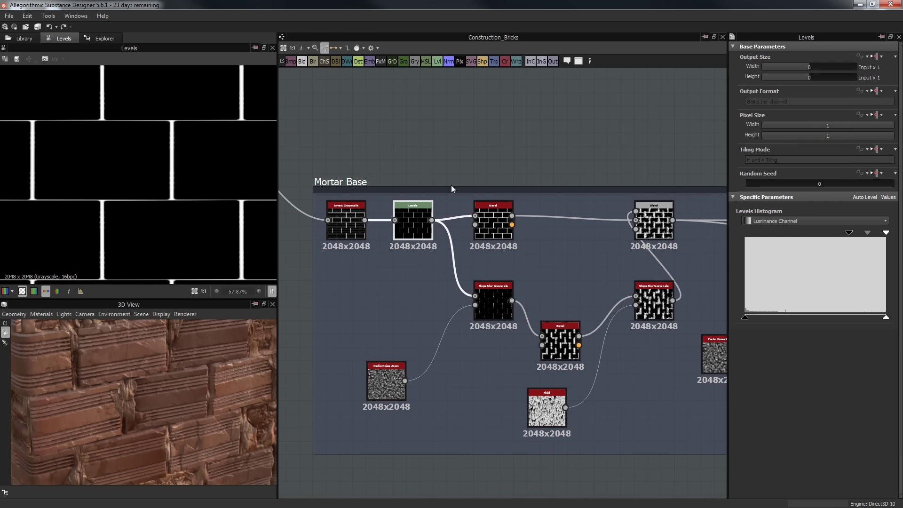
scroll(161, 141, "up", 4)
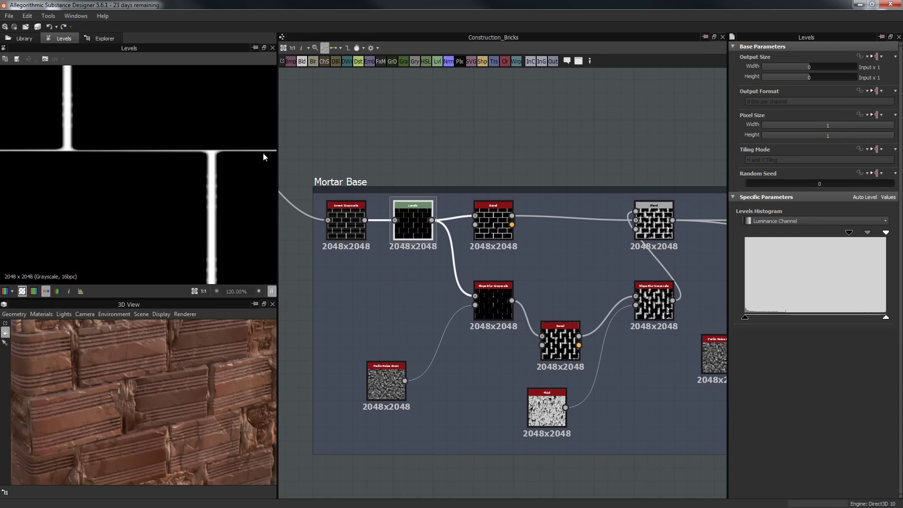
Return to the Bricks Base frame's Tile Generator and display its output for comparison with the mortar lines.
middle_click_drag(524, 151, 668, 170)
scroll(668, 170, "down", 3)
middle_click_drag(488, 162, 504, 230)
scroll(450, 161, "up", 2)
double_click(429, 134)
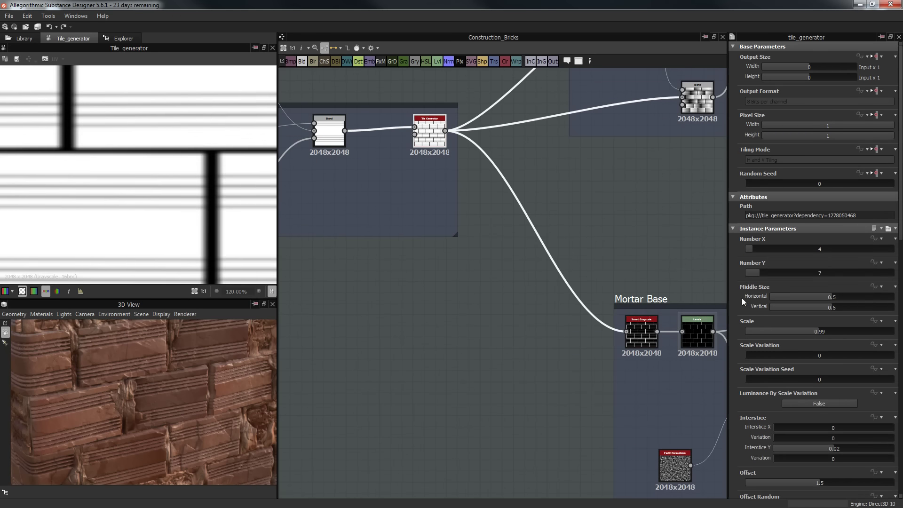
Review the Tile Generator's scale, interstice, offset and pattern parameters alongside its full brick pattern.
scroll(751, 304, "down", 1)
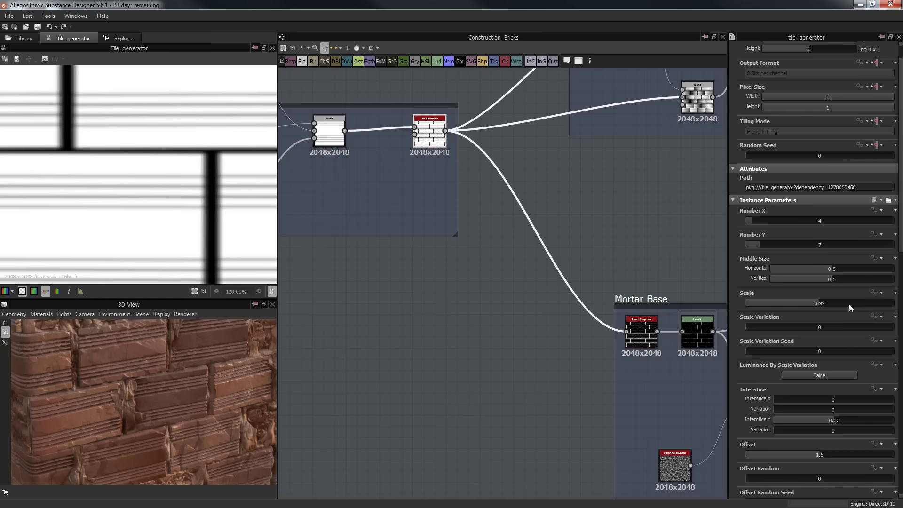
scroll(819, 309, "down", 3)
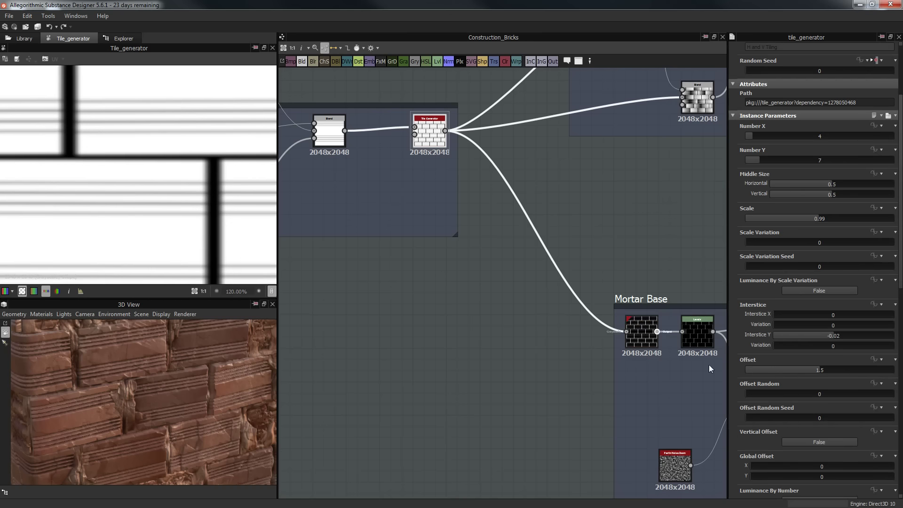
scroll(784, 348, "down", 1)
scroll(64, 217, "down", 8)
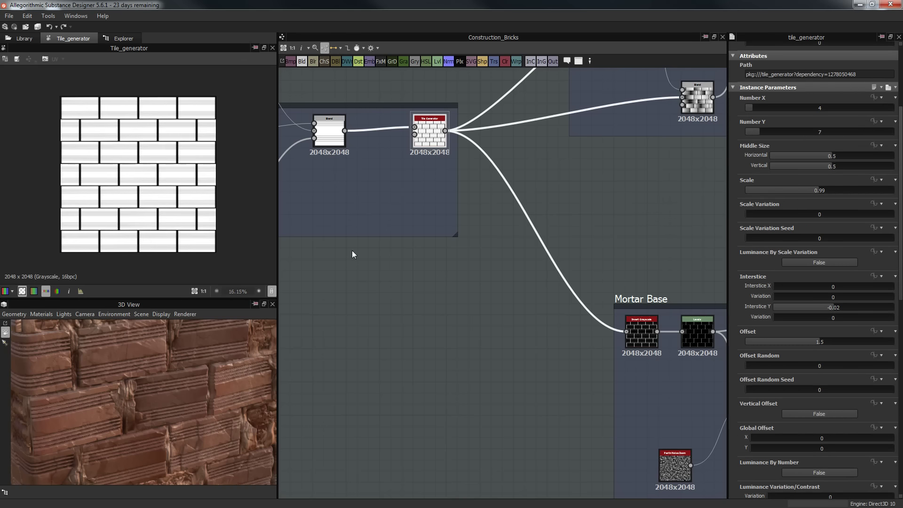
scroll(745, 368, "down", 2)
scroll(739, 355, "down", 6)
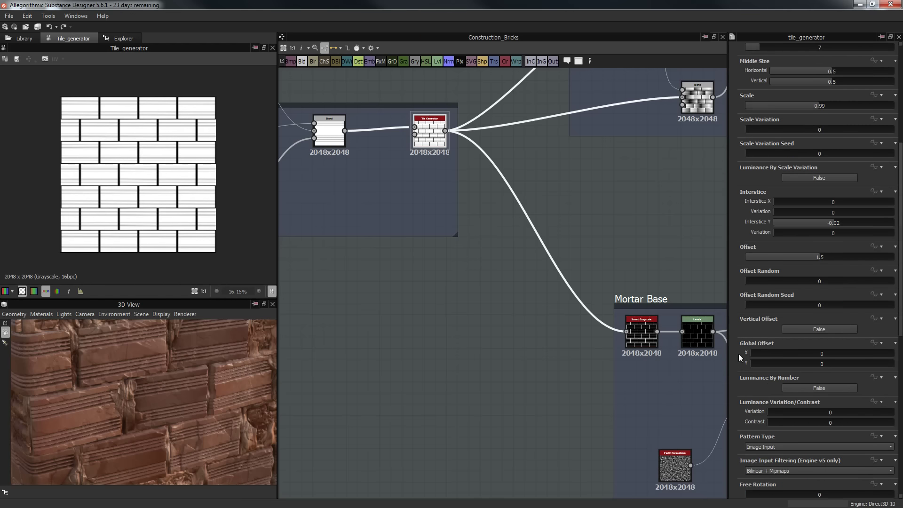
Set the Tile Generator's Free Rotation to 0.1 and review its remaining rotation, position and mask parameters.
scroll(739, 355, "down", 1)
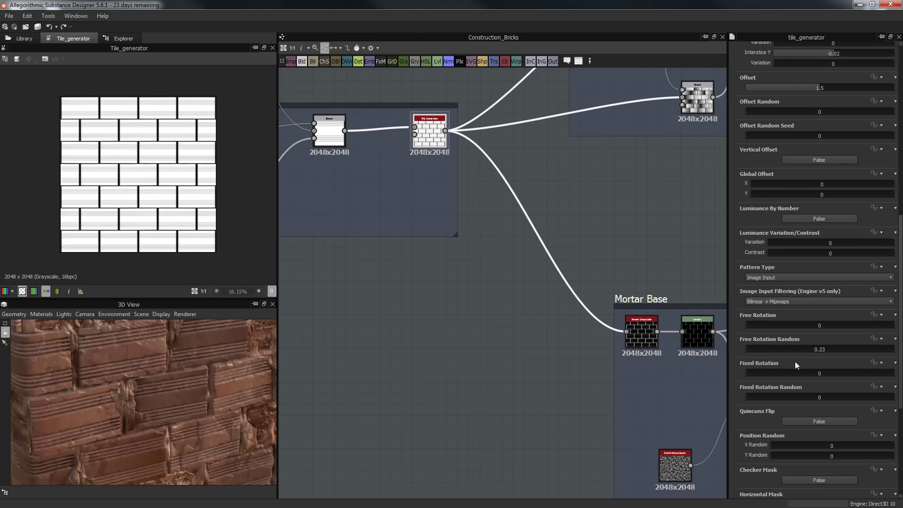
scroll(795, 361, "down", 1)
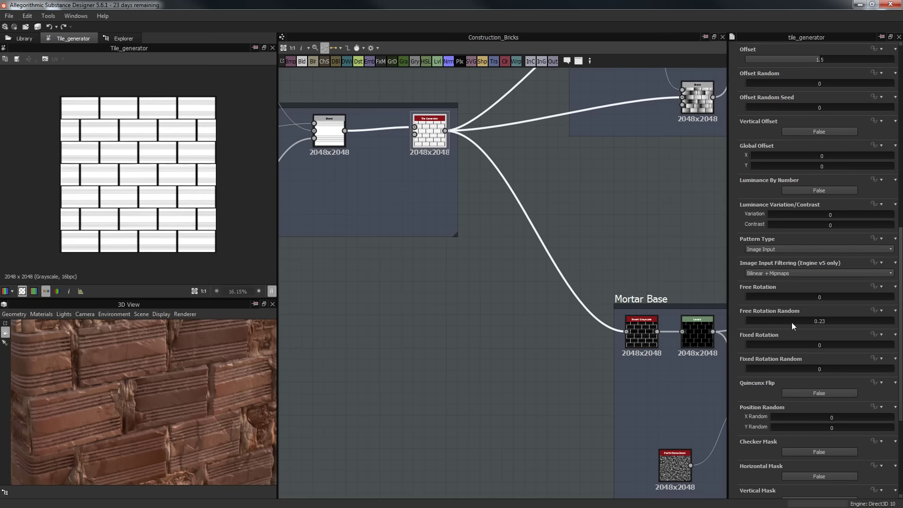
scroll(800, 334, "down", 3)
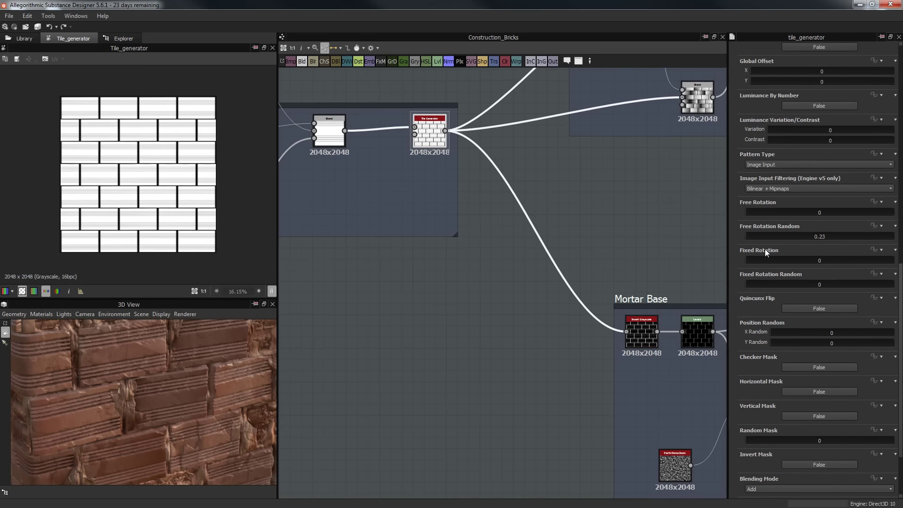
left_click(761, 212)
left_click_drag(174, 381, 172, 379)
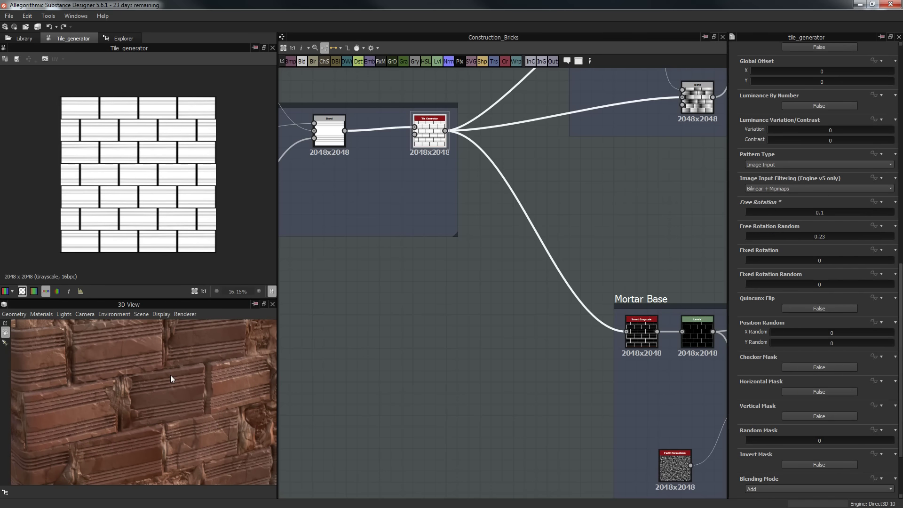
scroll(738, 281, "down", 3)
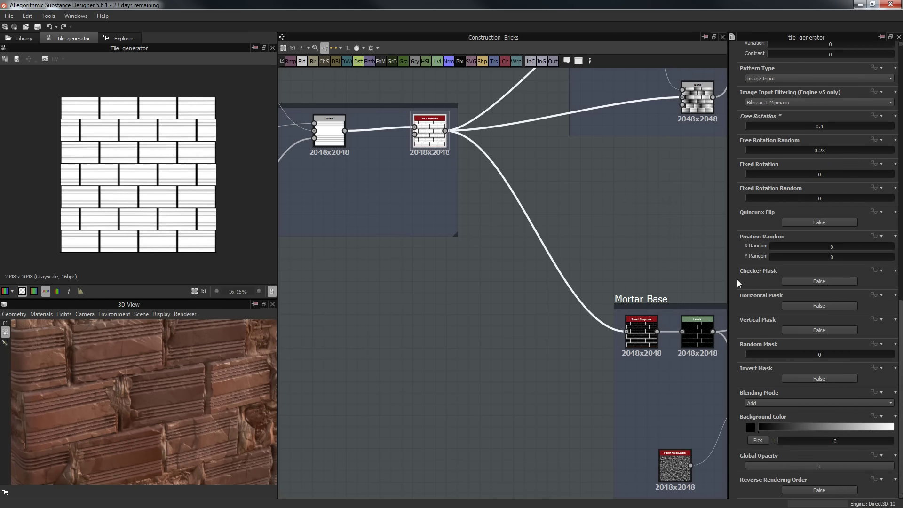
Follow the link to the Mortar Base frame and display the Invert Grayscale and Levels outputs, inspecting the mortar lines.
middle_click_drag(557, 230, 462, 168)
double_click(551, 273)
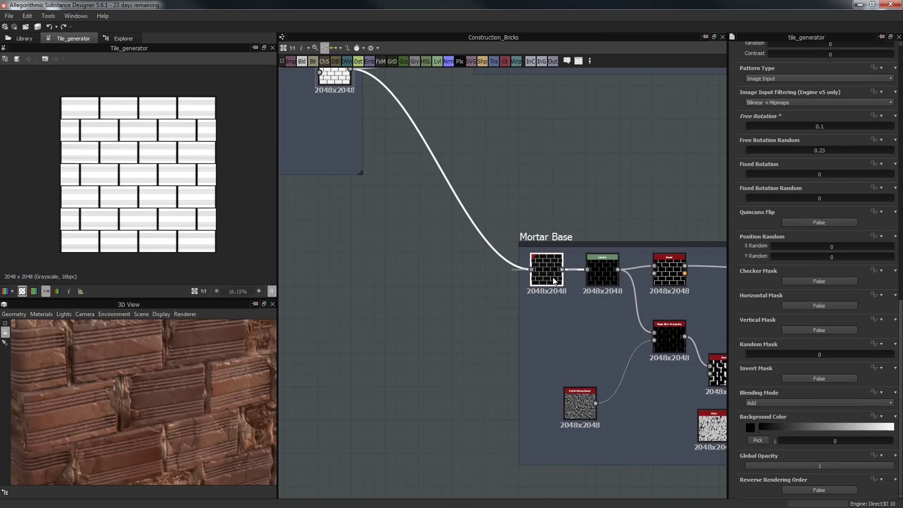
middle_click_drag(522, 143, 472, 127)
scroll(568, 255, "up", 2)
double_click(551, 264)
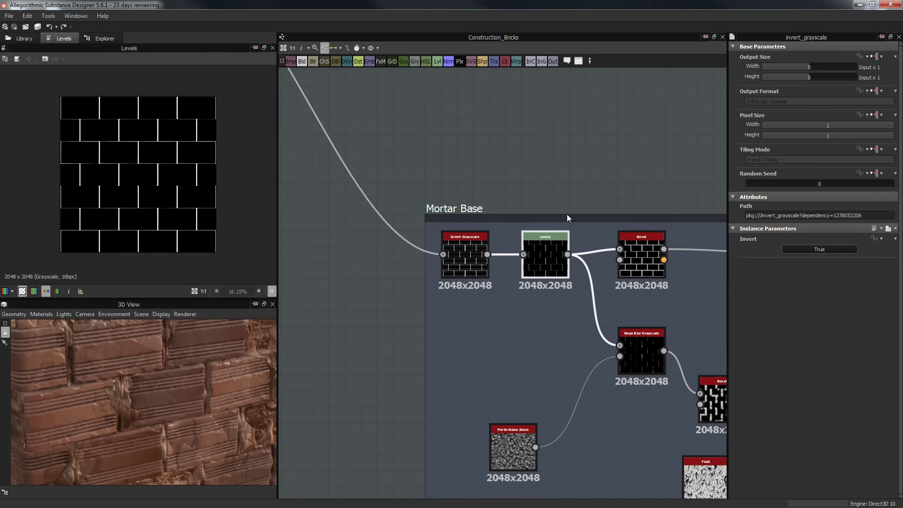
scroll(207, 165, "up", 4)
middle_click_drag(652, 252, 504, 229)
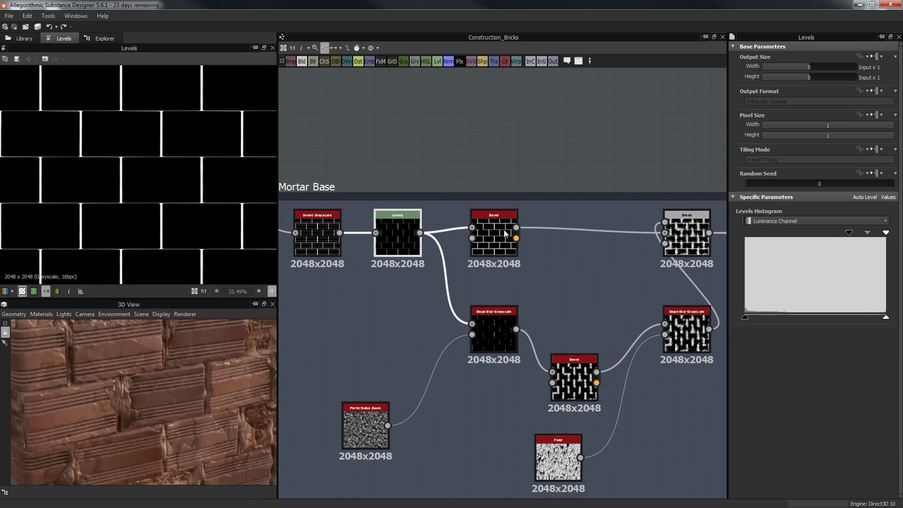
Display the height output of the Bevel node after Levels and examine its softened mortar grid.
double_click(504, 229)
scroll(184, 155, "up", 1)
scroll(182, 151, "up", 1)
scroll(139, 170, "down", 2)
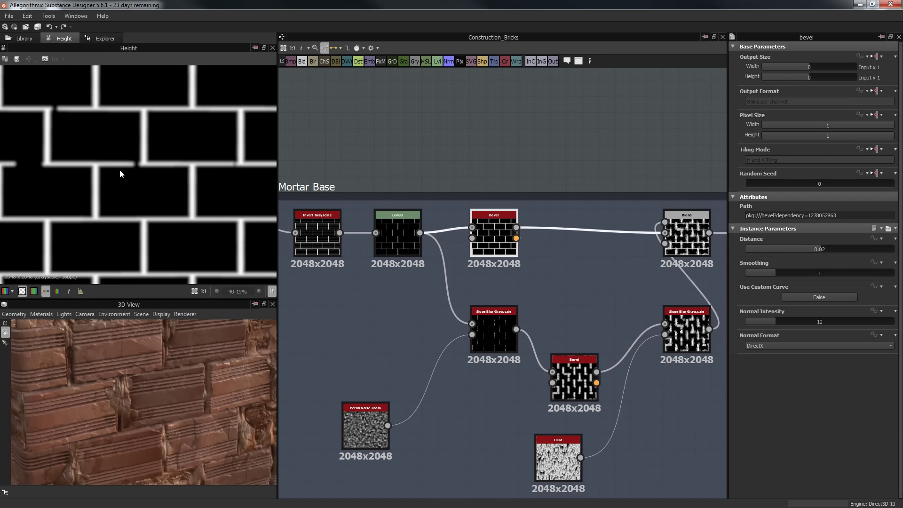
middle_click_drag(123, 154, 141, 196)
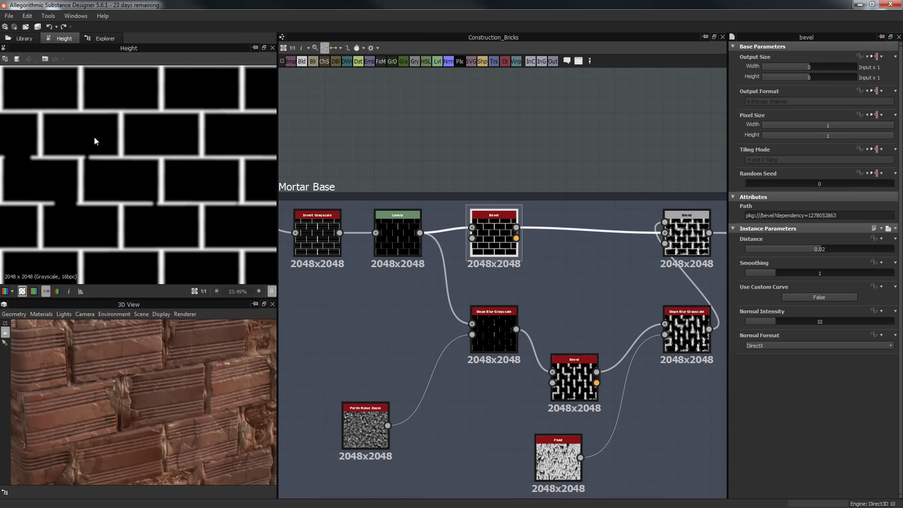
scroll(124, 190, "down", 1)
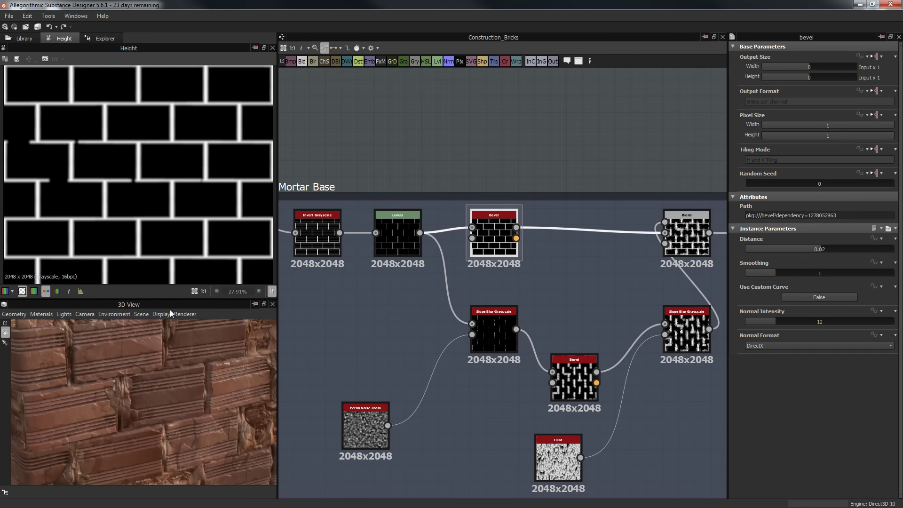
Inspect the mortar joints between the bricks up close on the 3D model.
left_click_drag(144, 368, 99, 343)
left_click_drag(109, 341, 136, 386)
scroll(136, 403, "up", 5)
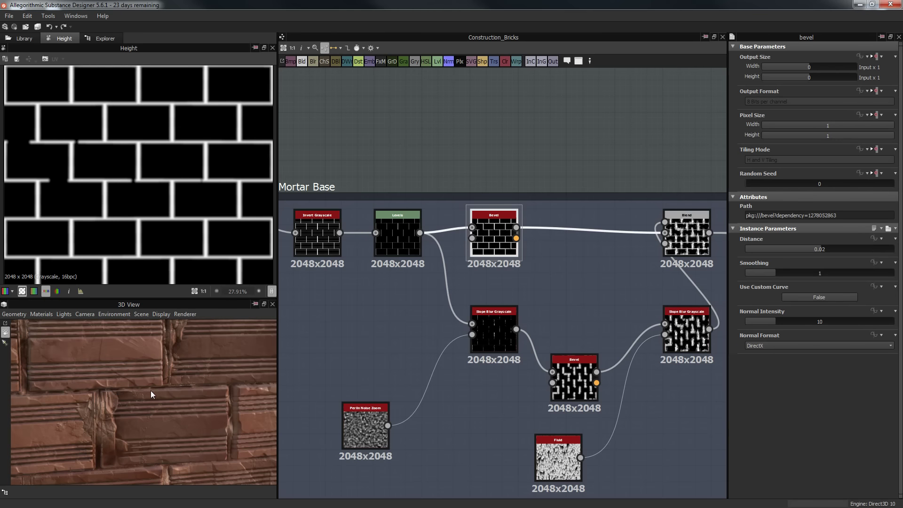
Display the output of the Slope Blur Grayscale node fed by Levels and Perlin Noise Zoom.
middle_click_drag(474, 202, 460, 195)
scroll(531, 183, "down", 2)
middle_click_drag(574, 155, 582, 133)
scroll(520, 137, "up", 3)
middle_click_drag(509, 141, 537, 110)
middle_click_drag(587, 164, 568, 167)
mouse_move(527, 236)
middle_mouse_down()
mouse_move(536, 228)
mouse_move(522, 240)
middle_mouse_up()
double_click(523, 296)
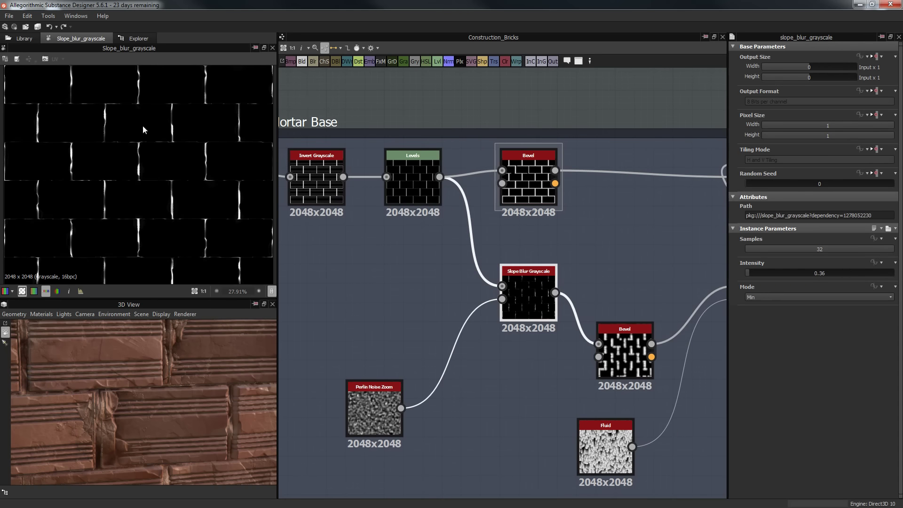
scroll(204, 128, "up", 2)
Check the Levels node against the Slope Blur Grayscale and move the Perlin Noise Zoom node beneath Levels, beside the Slope Blur Grayscale.
middle_click_drag(397, 85, 414, 91)
double_click(443, 189)
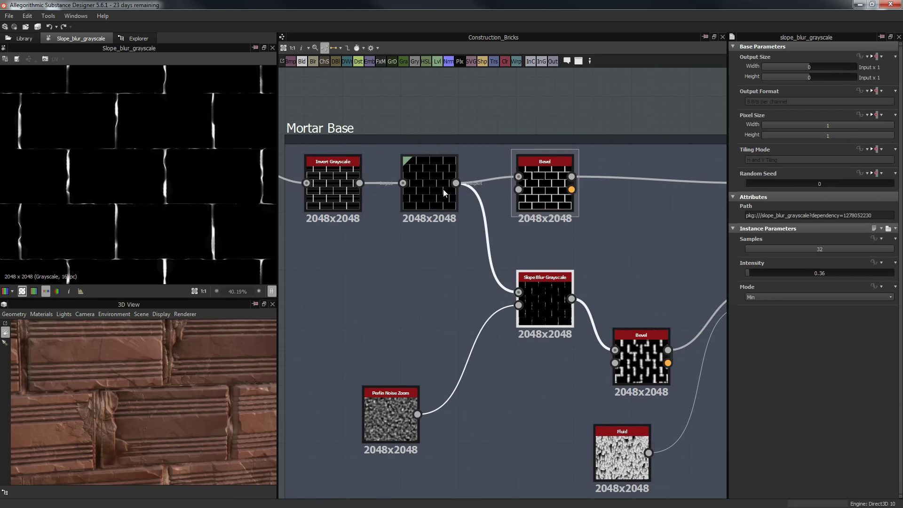
double_click(548, 306)
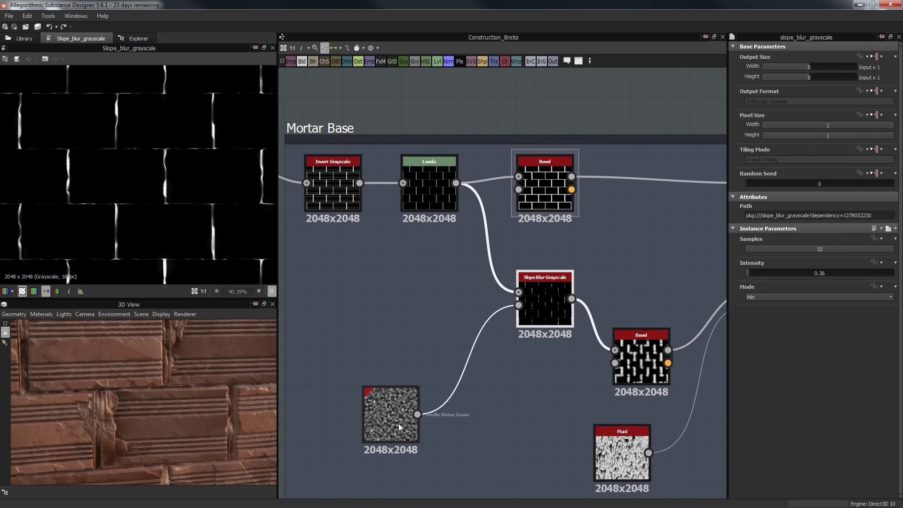
left_click_drag(399, 424, 433, 309)
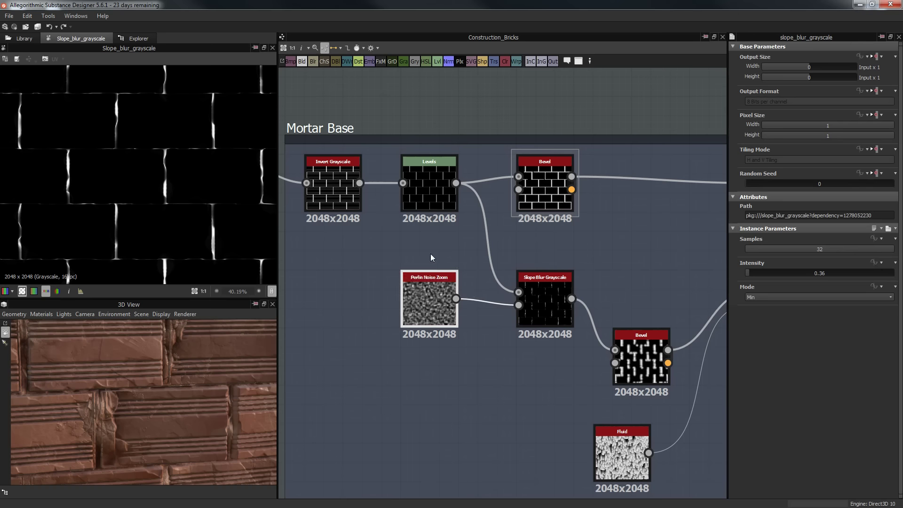
Display the first Slope Blur Grayscale output again and examine its irregular vertical mortar lines up close.
double_click(547, 292)
scroll(187, 149, "up", 3)
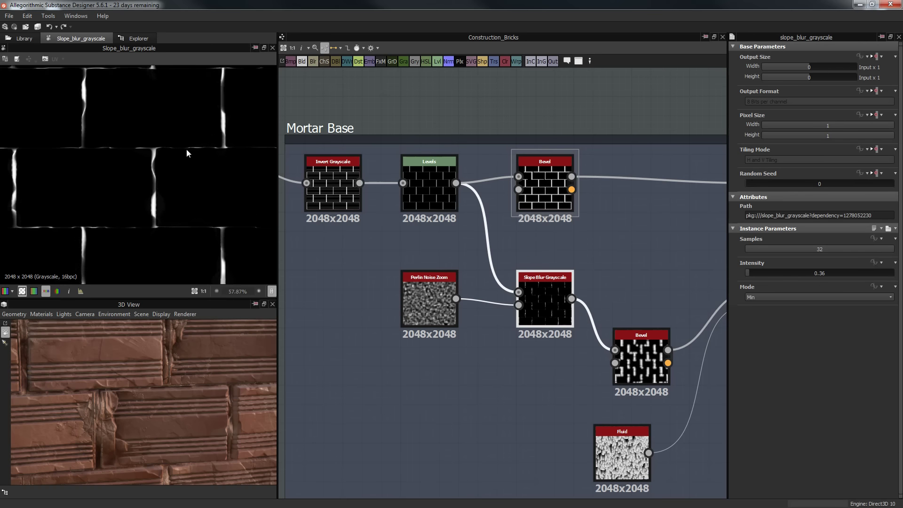
middle_click_drag(155, 247, 149, 111)
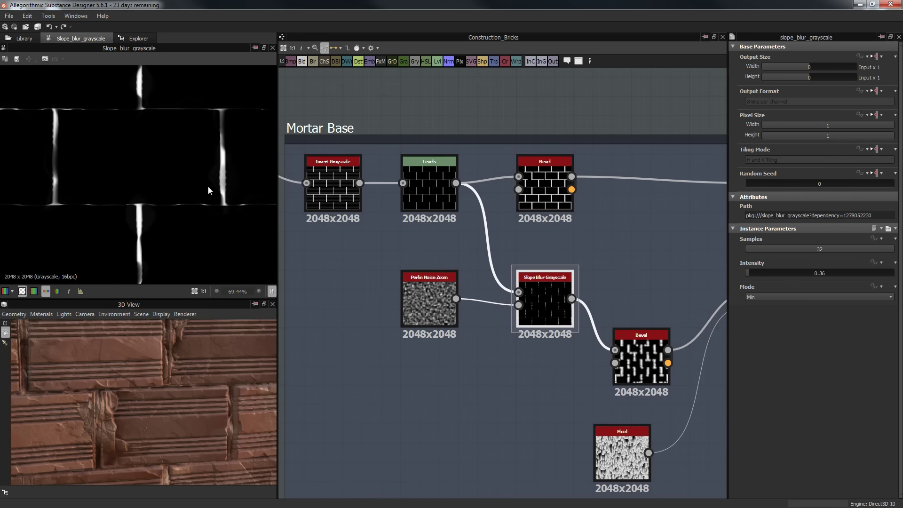
middle_click_drag(122, 277, 123, 209)
Display the height output of the Bevel node after the first Slope Blur Grayscale and examine its thickened mortar shapes.
middle_click_drag(487, 305, 336, 213)
middle_click_drag(440, 251, 465, 279)
double_click(521, 293)
scroll(112, 177, "down", 5)
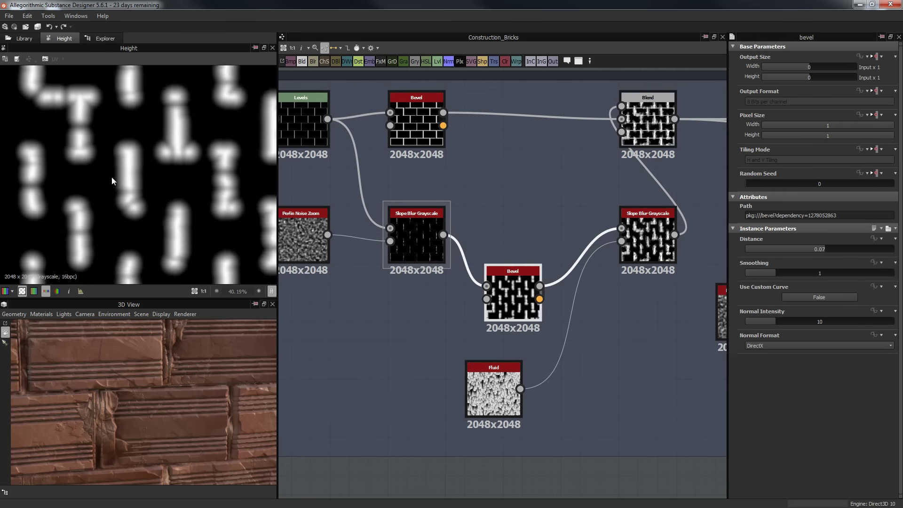
middle_click_drag(517, 222, 514, 247)
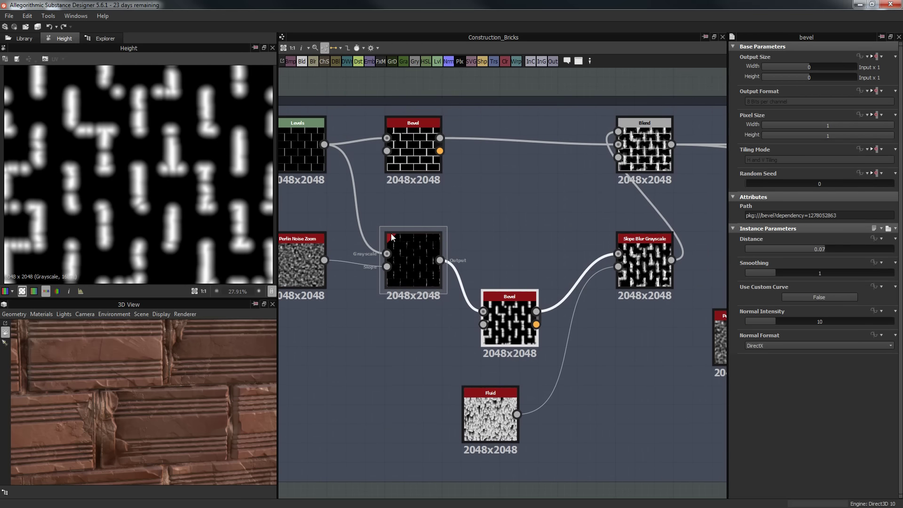
scroll(133, 146, "down", 2)
scroll(154, 115, "up", 1)
scroll(154, 118, "up", 1)
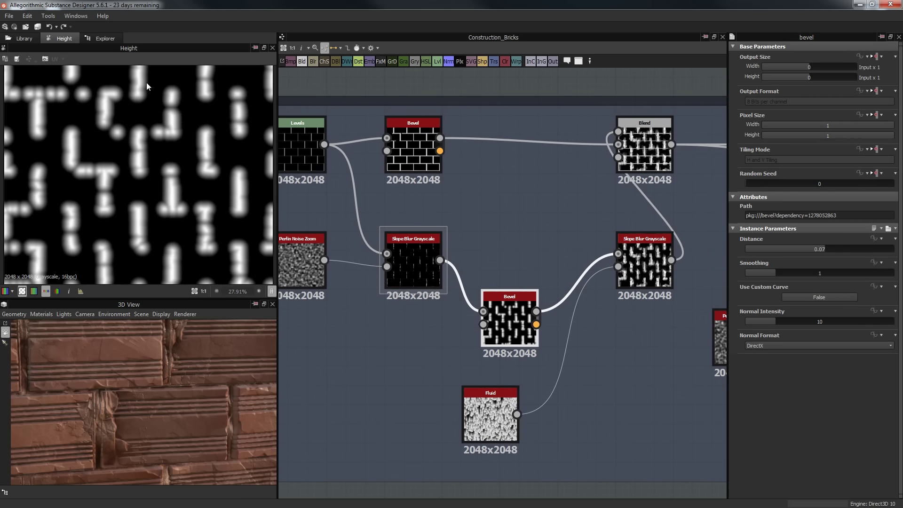
Compare the first Slope Blur Grayscale output with the following Bevel's output and the mortar on the 3D model.
double_click(415, 249)
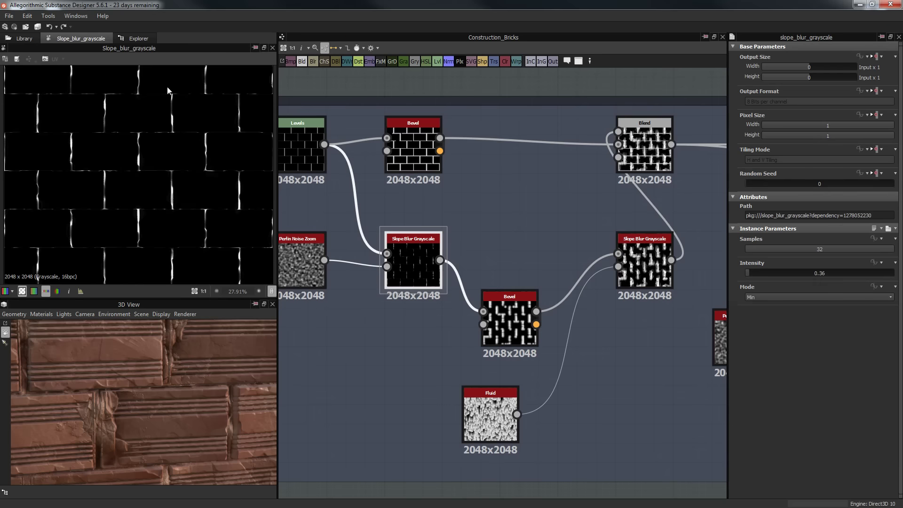
double_click(502, 318)
right_click_drag(167, 463, 171, 423)
middle_click_drag(171, 424, 162, 415)
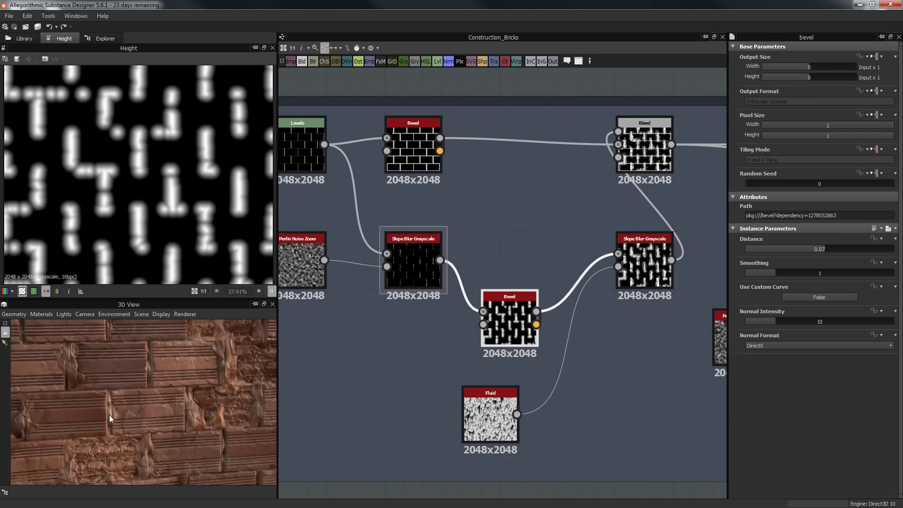
Display the second Slope Blur Grayscale output and move that node down in line with the Bevel feeding it.
scroll(561, 271, "up", 2)
middle_click_drag(524, 257, 513, 214)
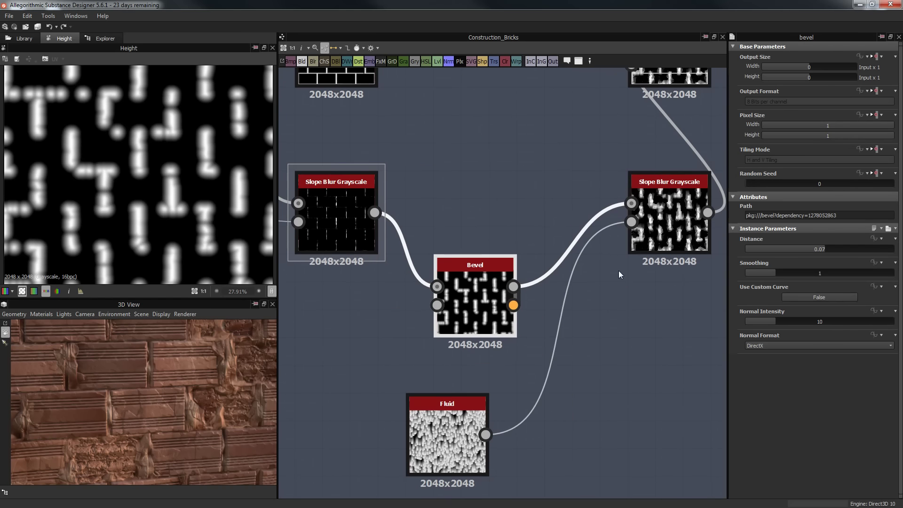
double_click(666, 242)
left_click_drag(667, 253, 668, 335)
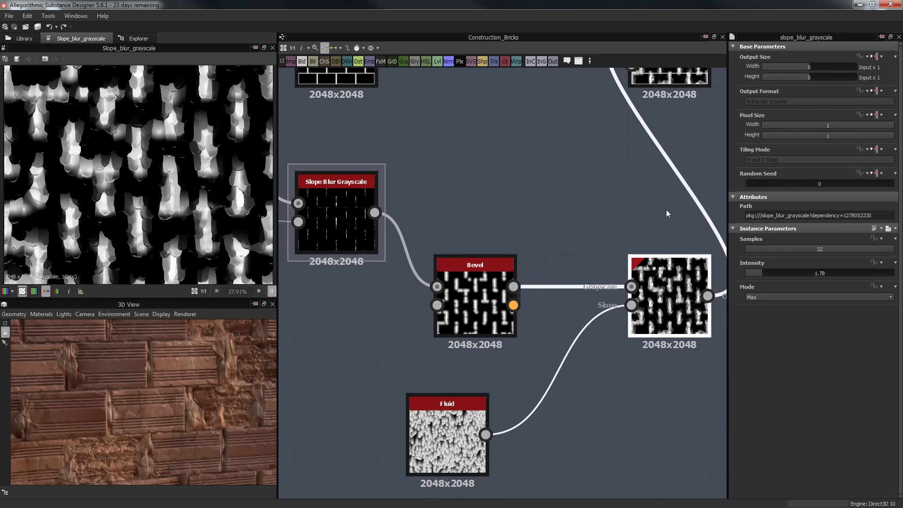
Move the Fluid node directly beneath the Bevel node and display its full pattern and parameters.
middle_click_drag(582, 448, 537, 436)
left_click_drag(377, 422, 436, 382)
double_click(447, 372)
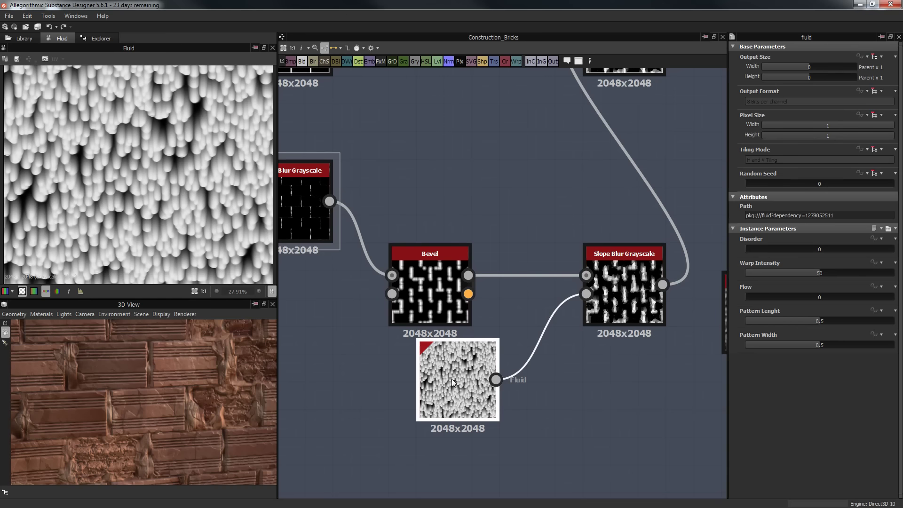
scroll(137, 92, "down", 2)
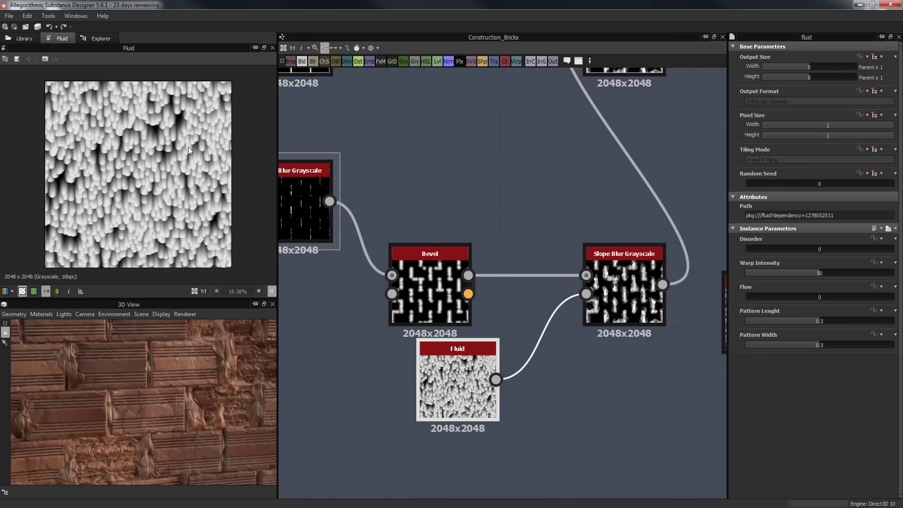
Display the Slope Blur Grayscale fed by Bevel and Fluid, and examine its dripping mortar shapes up close.
middle_click_drag(428, 163, 336, 86)
double_click(522, 207)
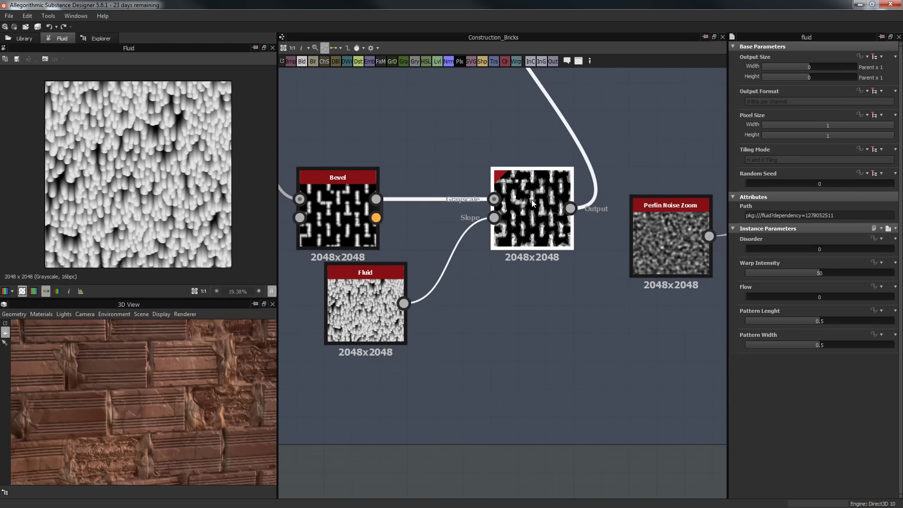
scroll(140, 180, "up", 3)
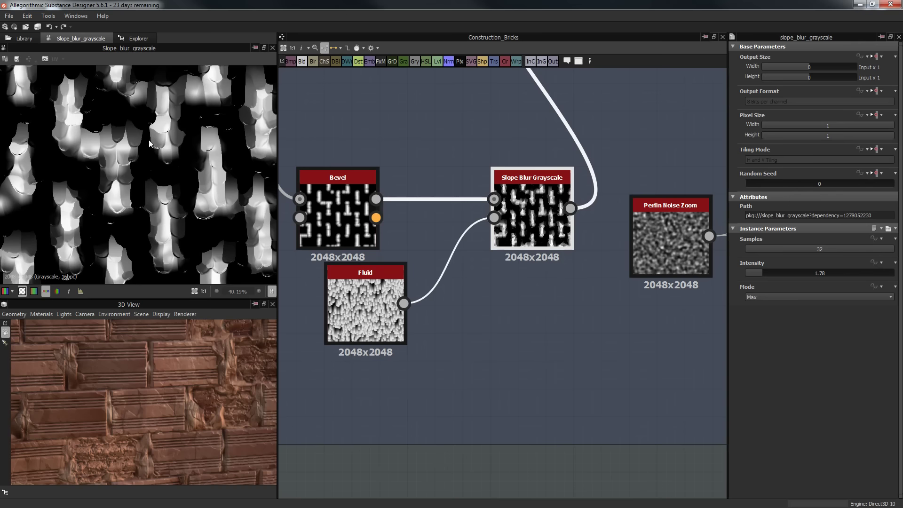
middle_click_drag(212, 218, 180, 254)
middle_click_drag(168, 150, 186, 119)
middle_click_drag(216, 212, 266, 132)
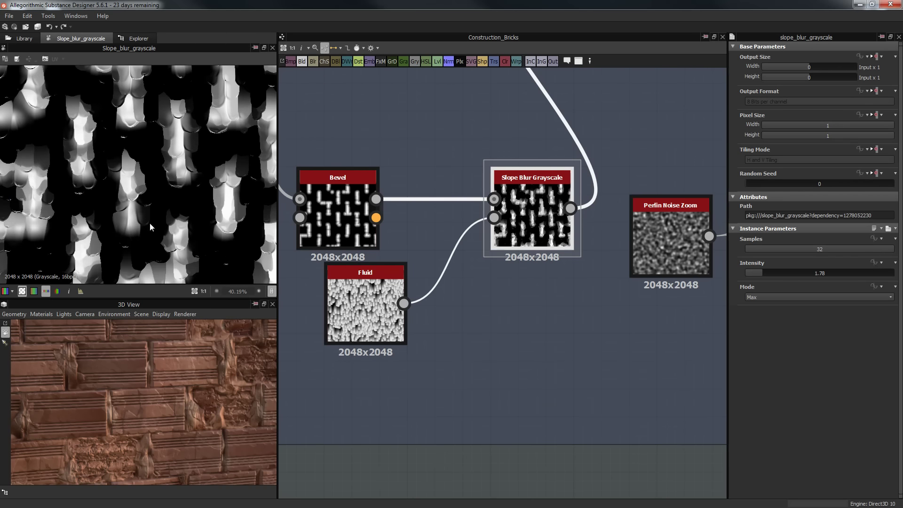
Display the Max (Lighten) Blend output and review how it combines the upper Bevel with the second Slope Blur Grayscale.
middle_click_drag(475, 192, 402, 271)
scroll(465, 173, "down", 2)
middle_click_drag(510, 192, 552, 298)
double_click(597, 213)
middle_click_drag(300, 200, 426, 205)
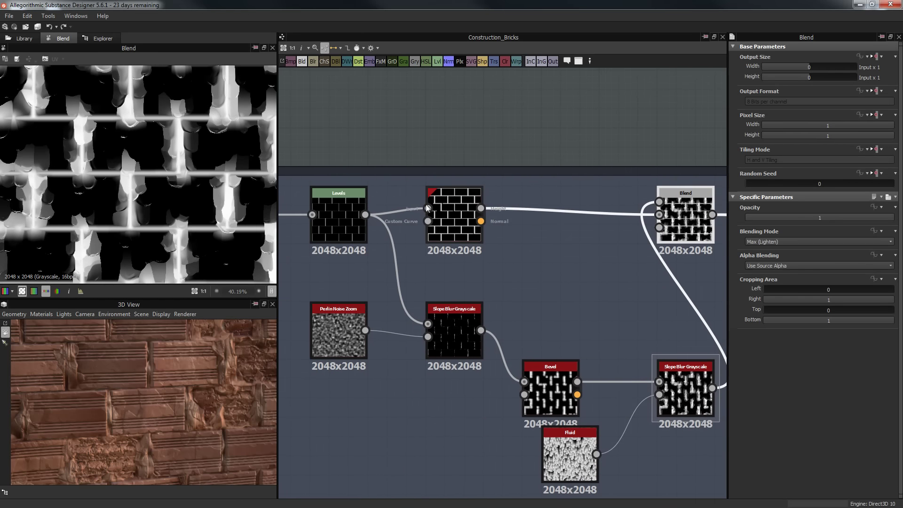
left_click(459, 228)
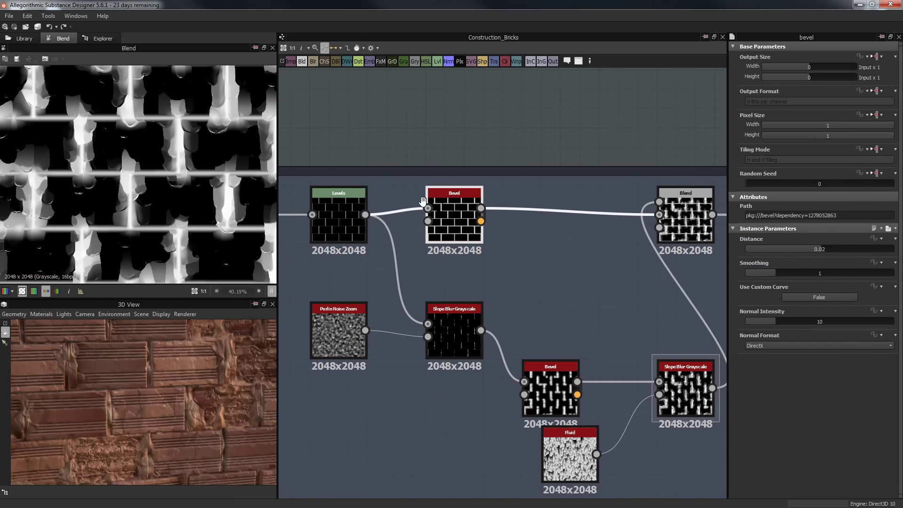
middle_click_drag(677, 227, 579, 221)
left_click(579, 221)
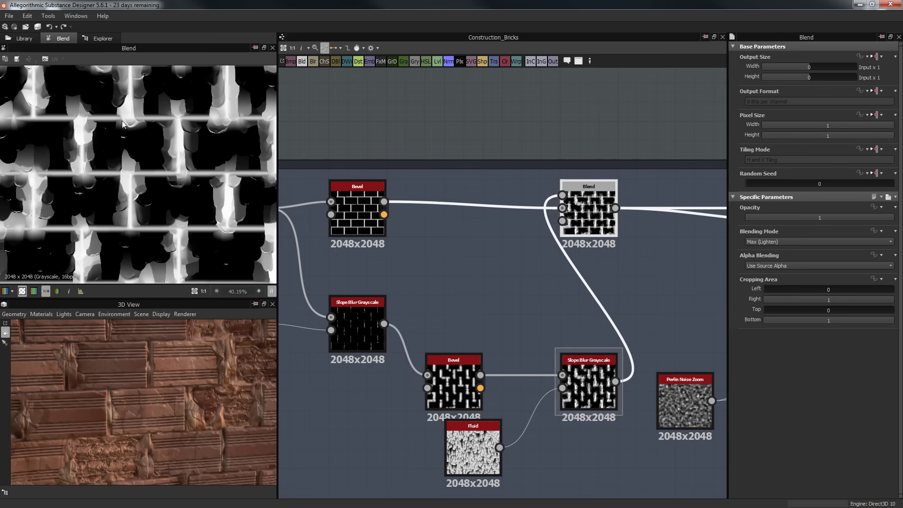
Display the next Blend node, fed by Perlin Noise Zoom, and examine its Multiply result and settings up close.
middle_click_drag(528, 339, 473, 302)
middle_click_drag(404, 238, 147, 231)
left_click(474, 167)
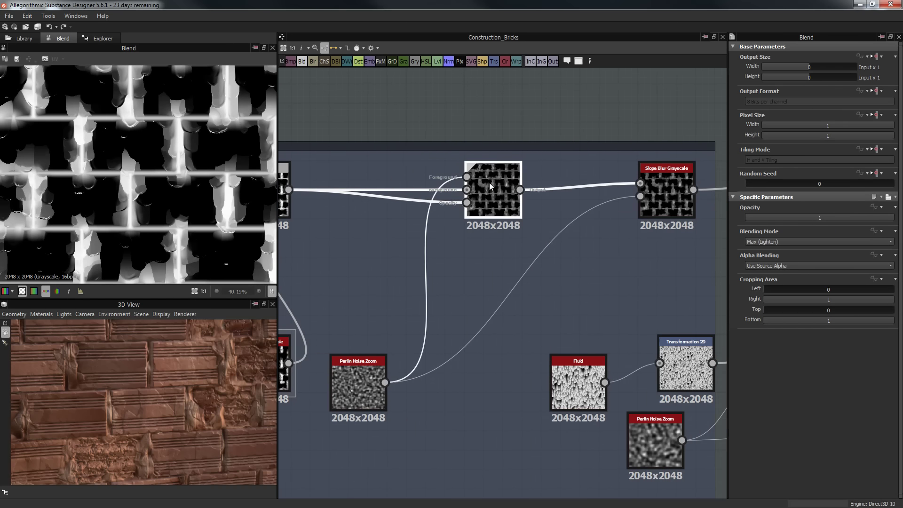
scroll(188, 185, "up", 3)
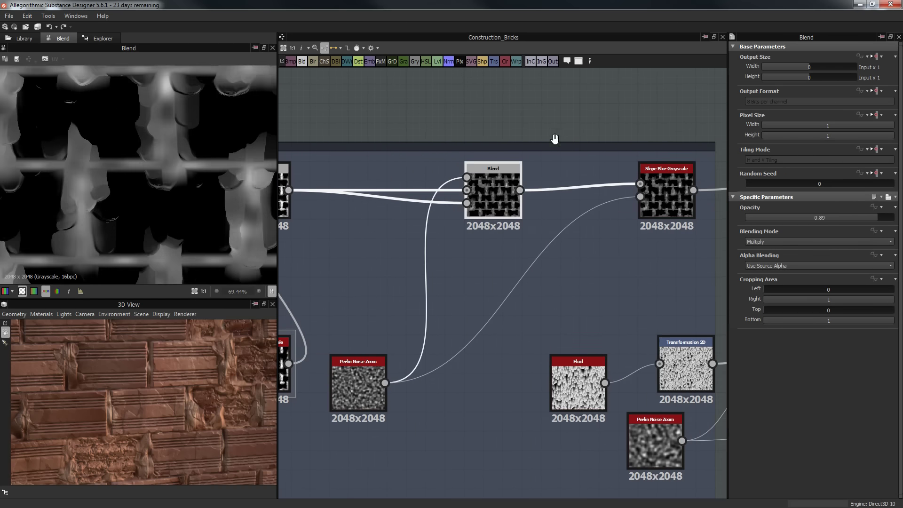
Compare the settings of the Max (Lighten) Blend with those of the Multiply Blend it feeds.
middle_click_drag(544, 182, 537, 201)
middle_click_drag(430, 230, 547, 202)
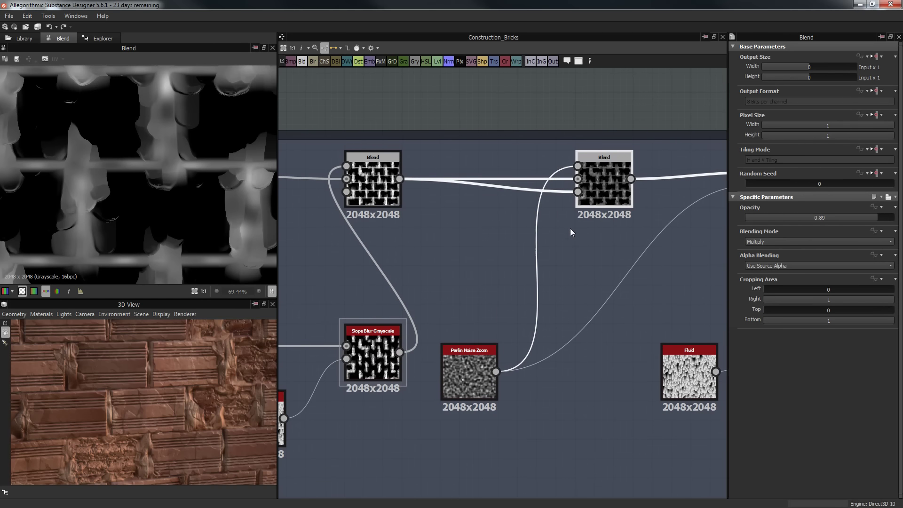
left_click(392, 184)
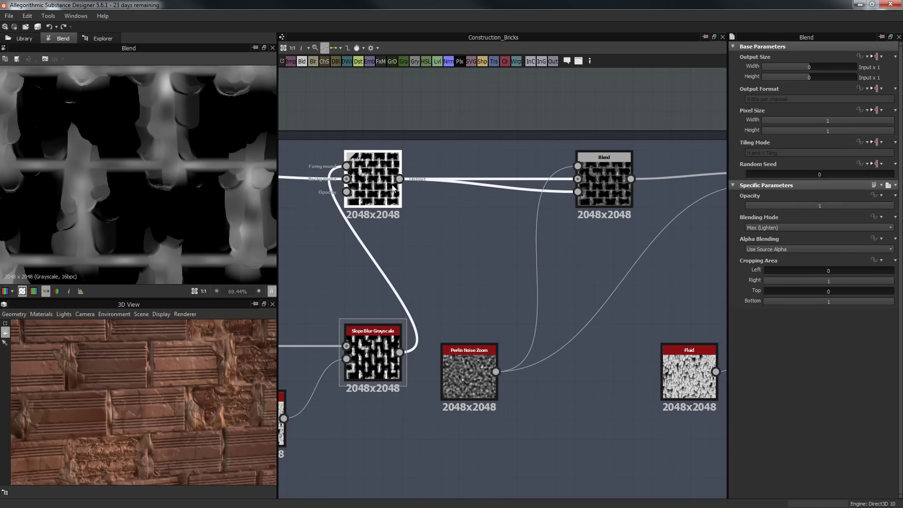
left_click(588, 194)
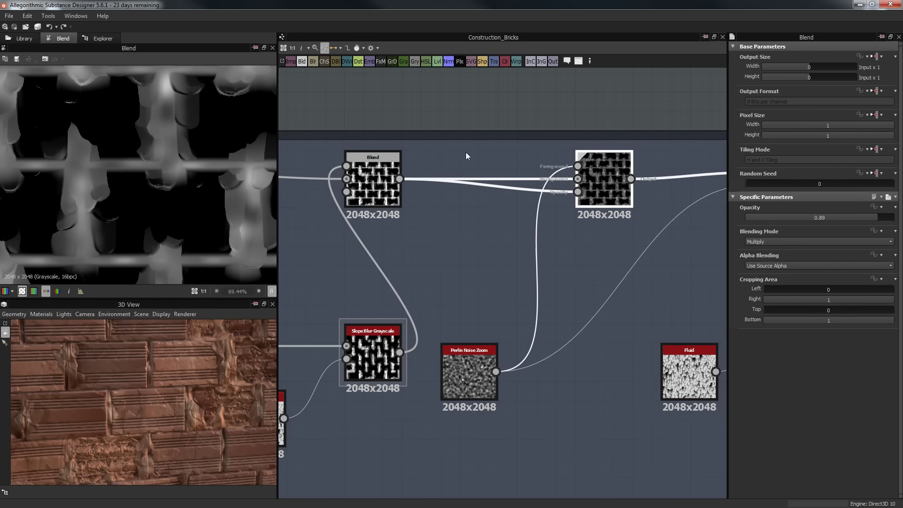
Display the Perlin Noise Zoom feeding the Multiply Blend and move its node level with the neighbouring Slope Blur Grayscale.
scroll(162, 130, "up", 3)
scroll(168, 196, "down", 3)
left_click(461, 365)
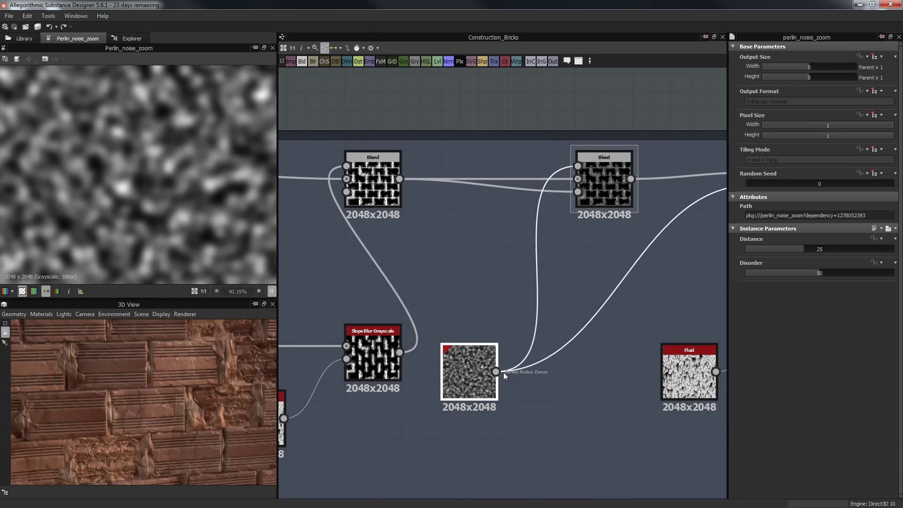
left_click_drag(471, 377, 489, 357)
Display the Multiply Blend output again and examine its height variation both up close and as a full tile.
left_click(605, 182)
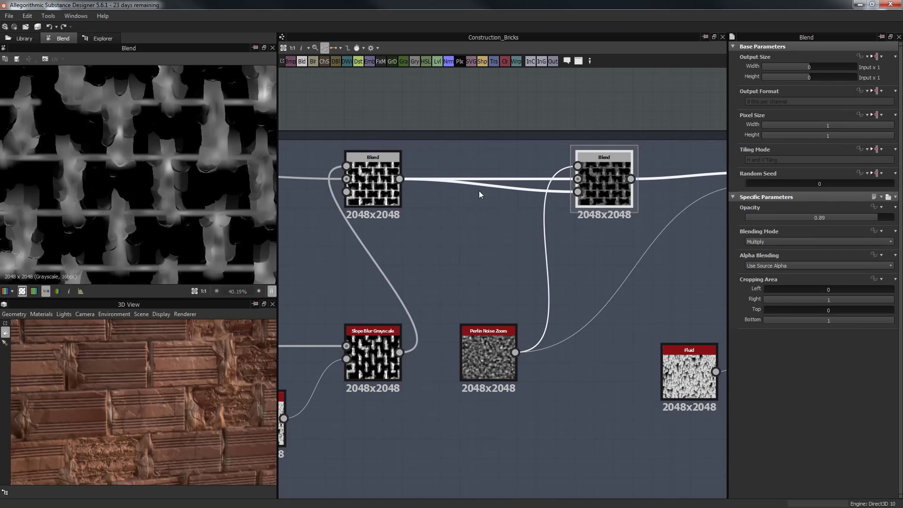
scroll(208, 218, "up", 5)
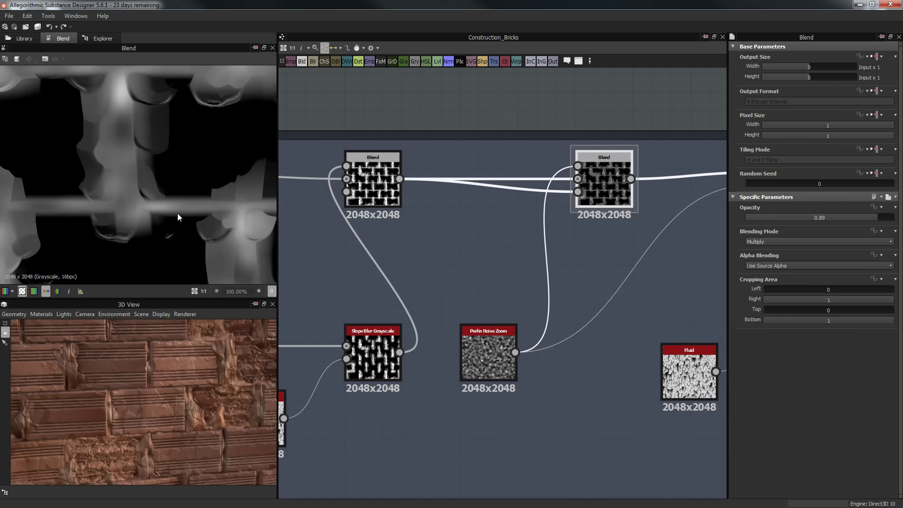
scroll(136, 212, "down", 1)
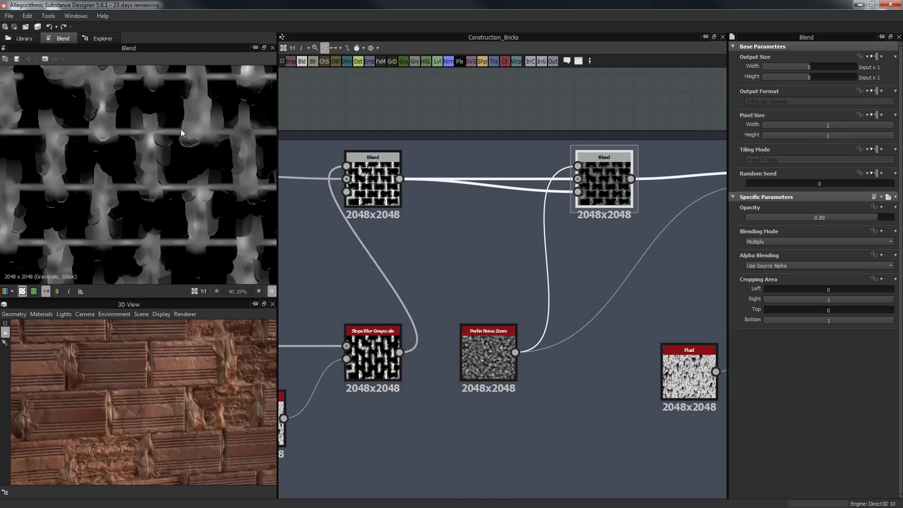
scroll(181, 129, "down", 2)
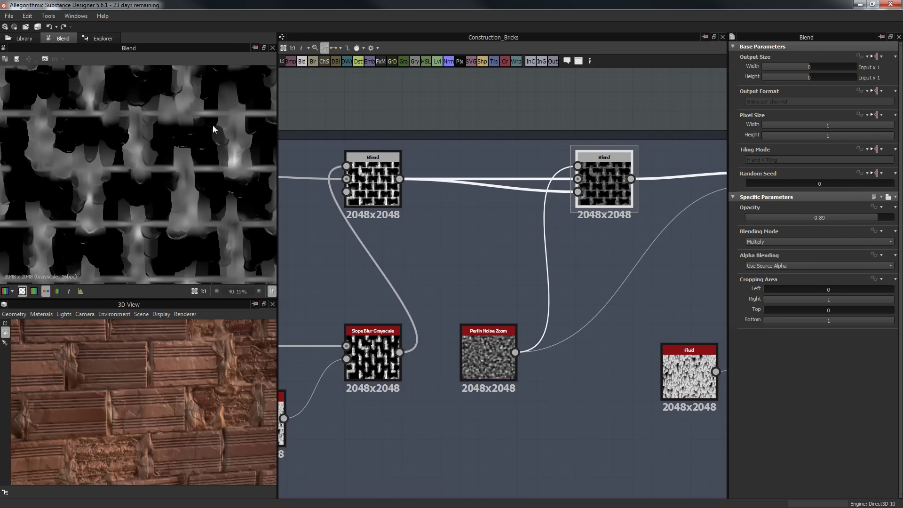
scroll(176, 140, "down", 4)
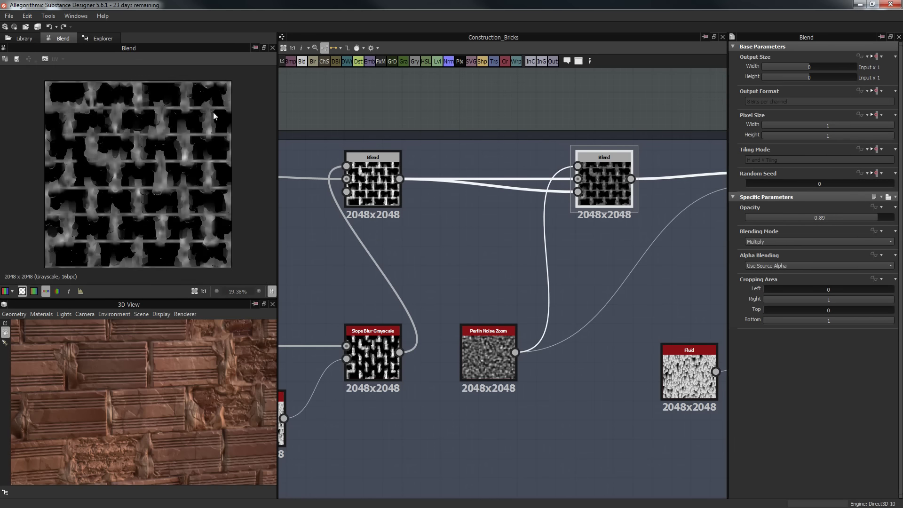
Display the Slope Blur Grayscale fed by the Multiply Blend and Perlin Noise Zoom, and review its parameters and edge shapes.
middle_click_drag(455, 177, 282, 178)
double_click(602, 184)
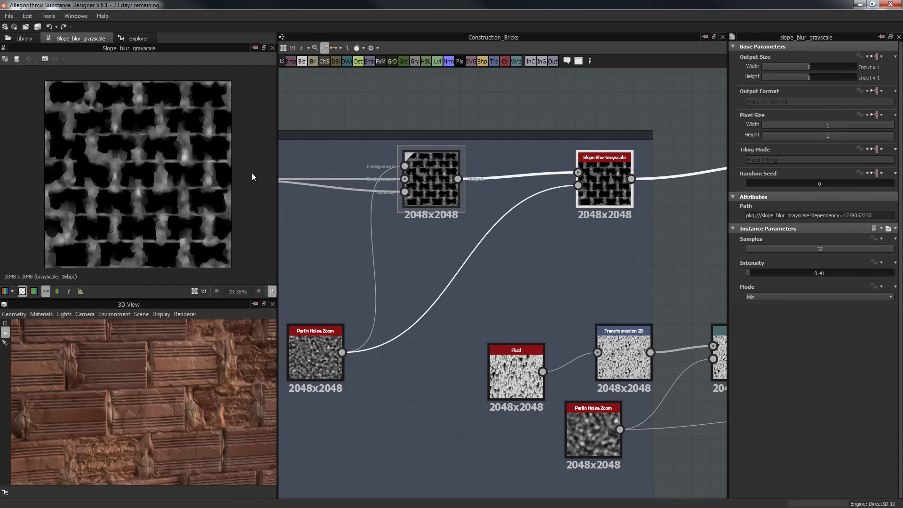
scroll(155, 182, "up", 2)
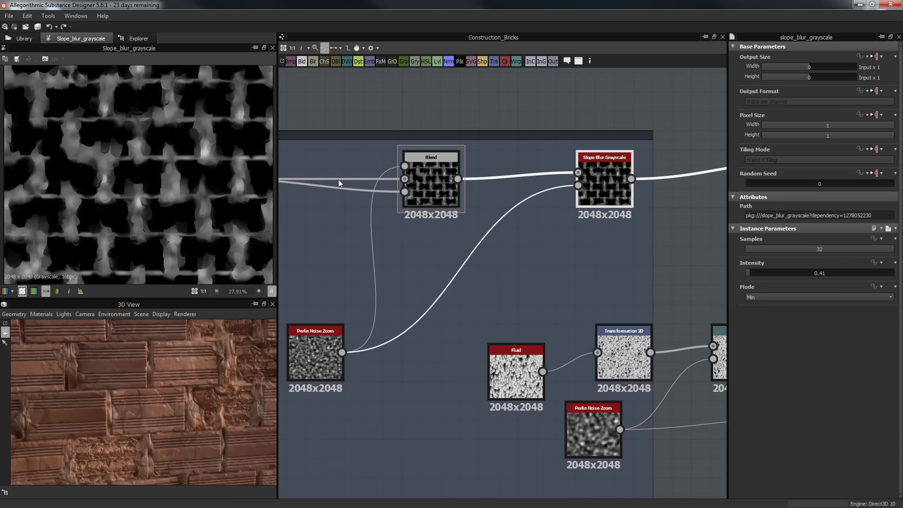
middle_click_drag(450, 251, 501, 247)
scroll(153, 146, "up", 1)
scroll(153, 150, "up", 1)
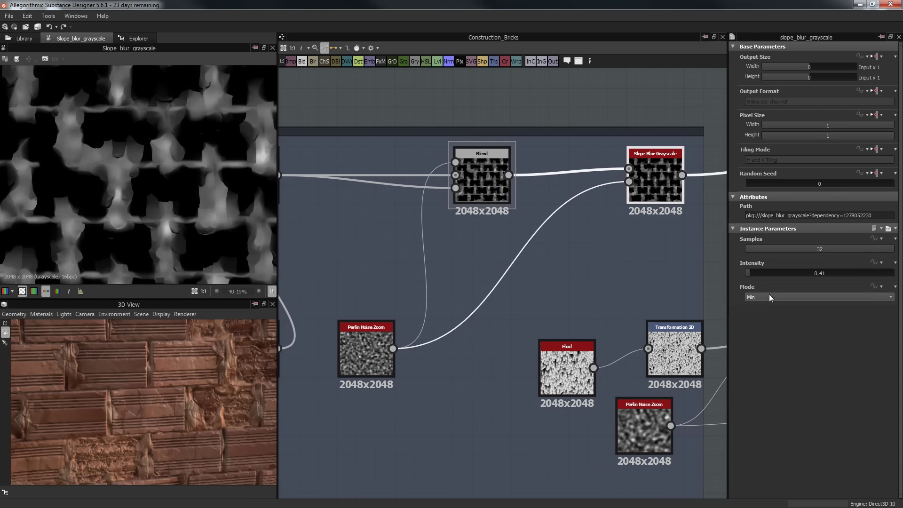
Compare the Multiply Blend output with the result of the Slope Blur Grayscale that follows it.
double_click(493, 183)
middle_click_drag(493, 184, 583, 194)
left_click(563, 196)
double_click(563, 196)
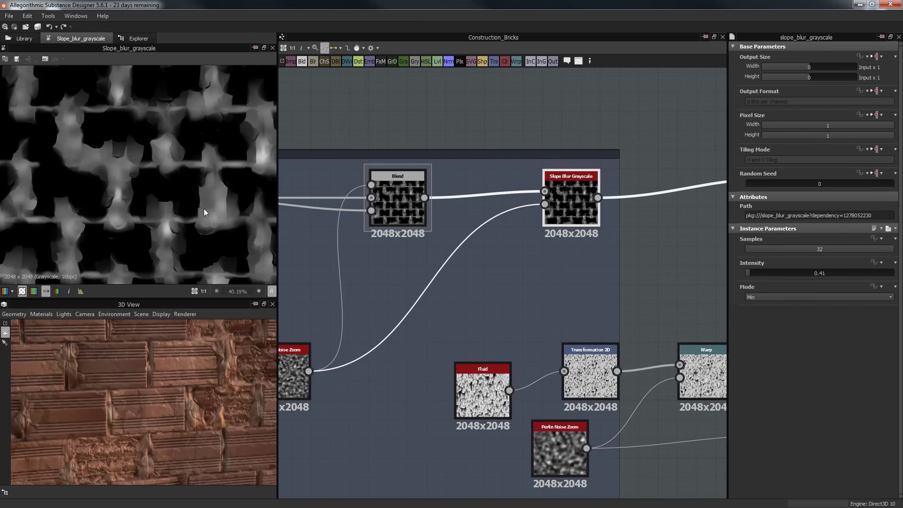
Display the Blend node just outside the Mortar Base frame and review its Multiply settings and inputs.
scroll(540, 238, "down", 5)
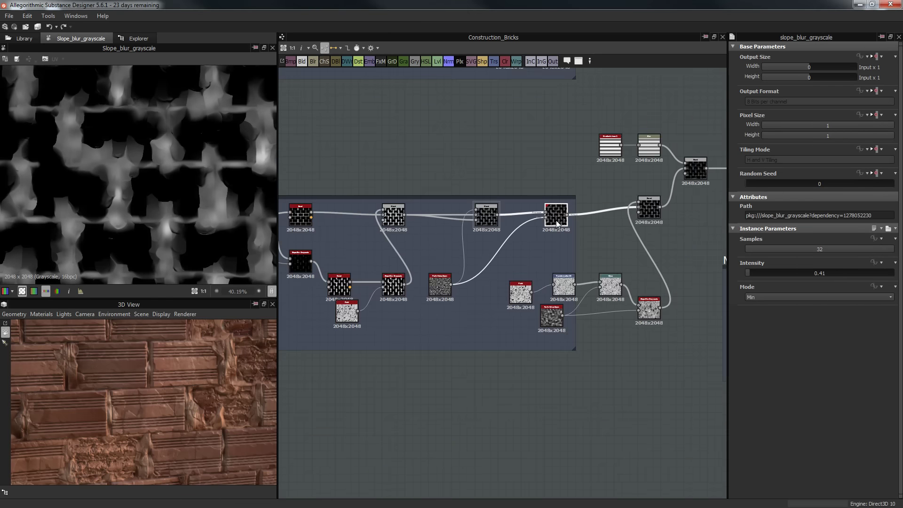
middle_click_drag(500, 233, 394, 239)
scroll(523, 175, "up", 3)
double_click(558, 239)
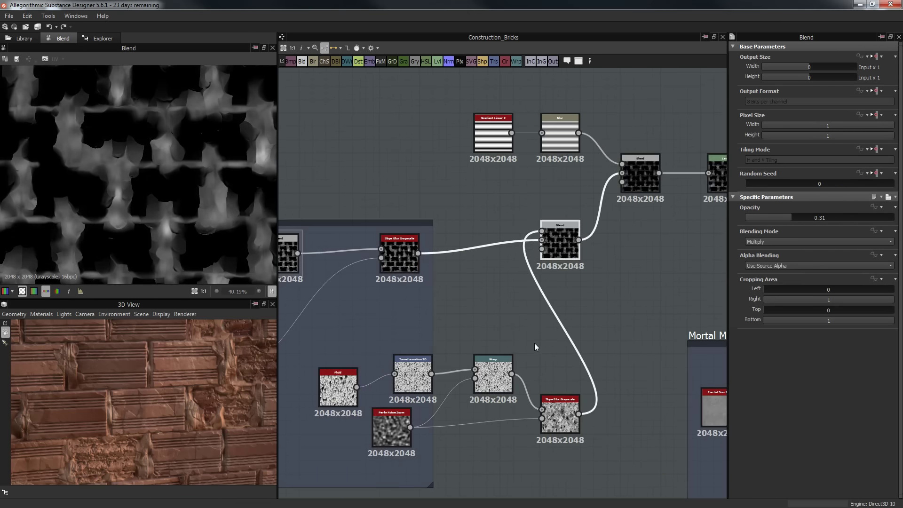
Display the duplicate Fluid node and connect the earlier Fluid node's output to the Transformation 2D input instead.
middle_click_drag(534, 343, 673, 210)
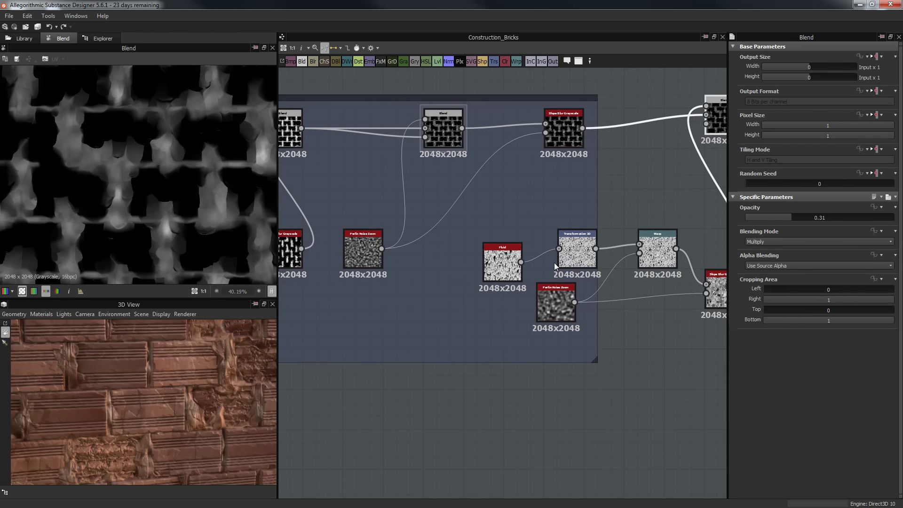
double_click(492, 278)
middle_click_drag(537, 322, 652, 323)
middle_click_drag(522, 323, 449, 360)
left_click(393, 299)
left_click(627, 266)
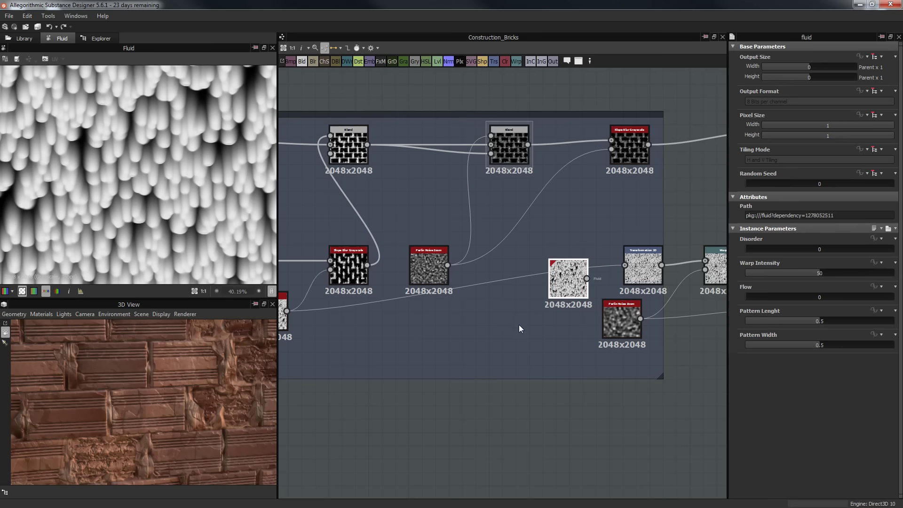
Delete the disconnected duplicate Fluid node.
left_click_drag(568, 289, 549, 308)
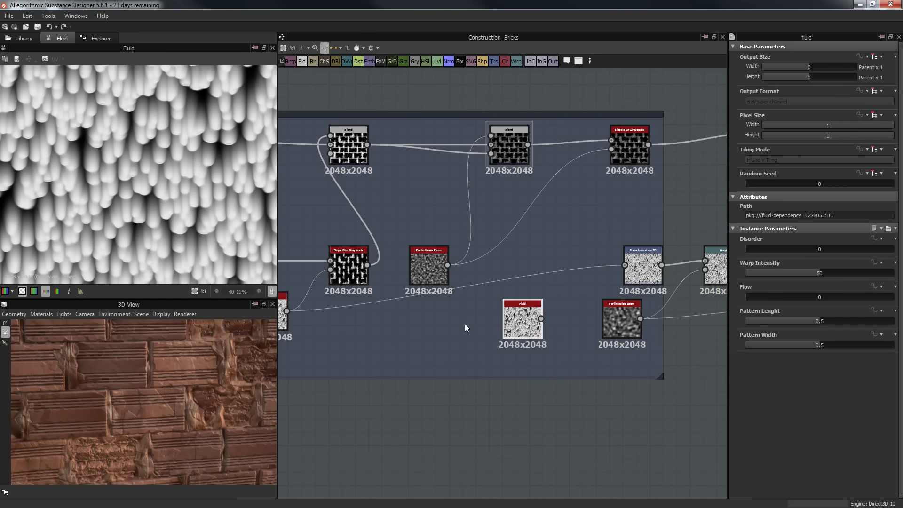
left_click_drag(466, 313, 565, 347)
key("Delete")
Display the Transformation 2D output and examine how it scales and tiles the Fluid pattern.
middle_click_drag(538, 343, 416, 347)
left_click(517, 269)
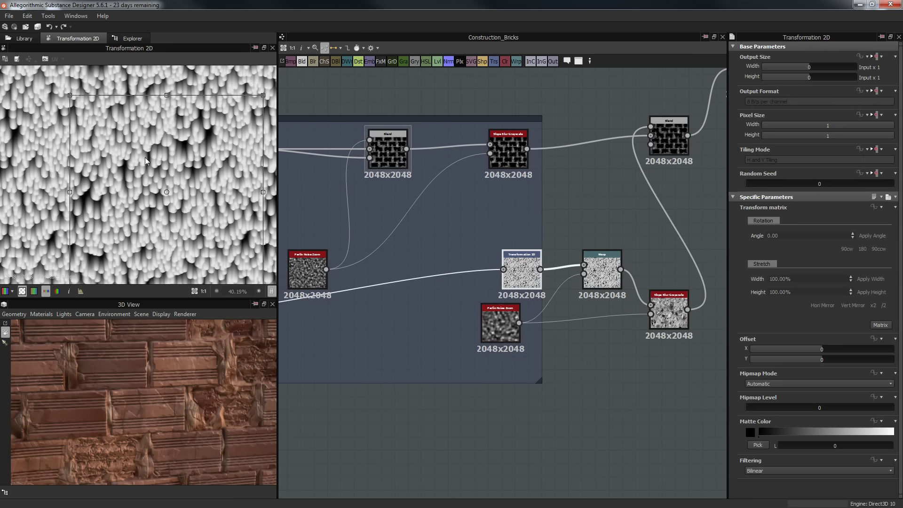
scroll(203, 177, "down", 3)
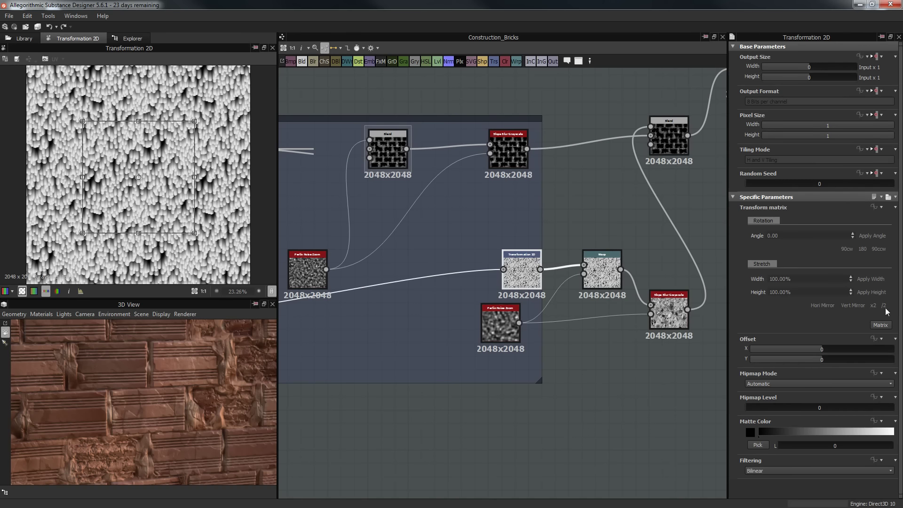
Display the Warp node fed by Transformation 2D and Perlin Noise Zoom, and examine the distorted pattern and its intensity.
scroll(573, 194, "up", 4)
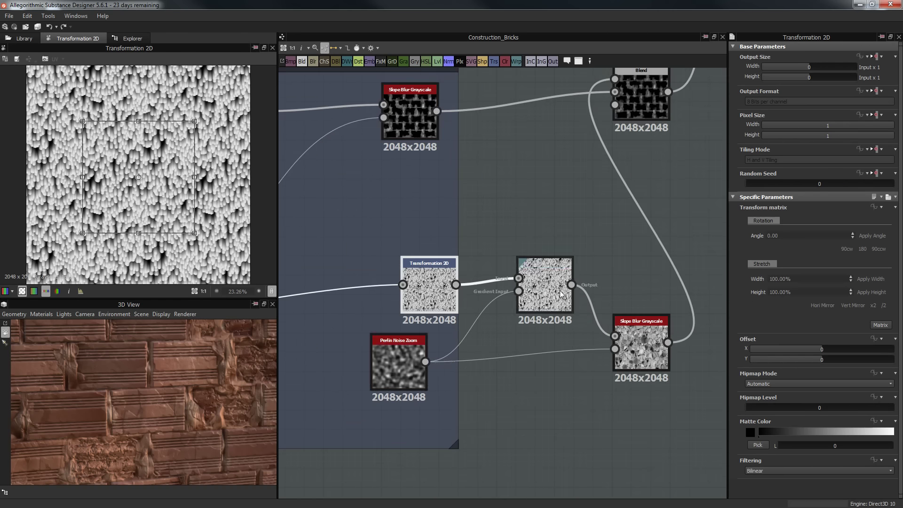
double_click(560, 294)
scroll(250, 194, "up", 1)
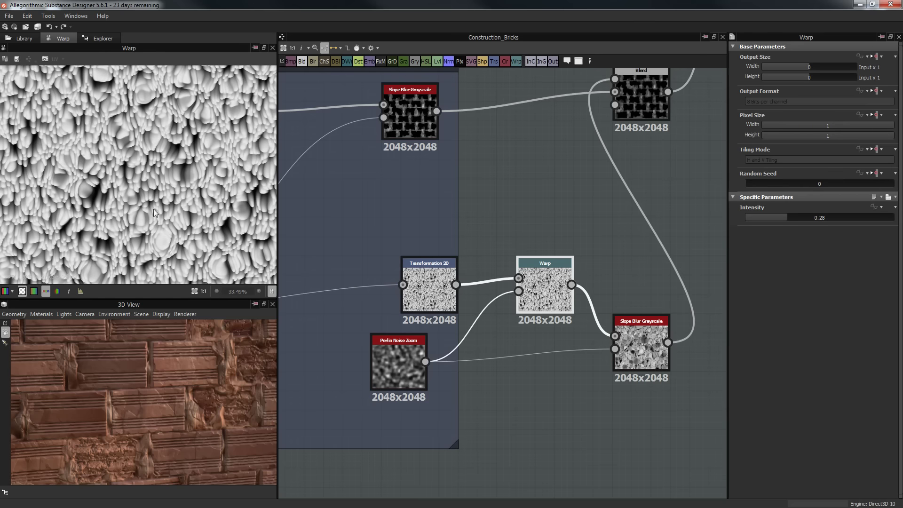
scroll(153, 209, "down", 1)
Move the Perlin Noise Zoom node slightly farther below Transformation 2D and reselect the Warp node.
left_click_drag(424, 349, 434, 368)
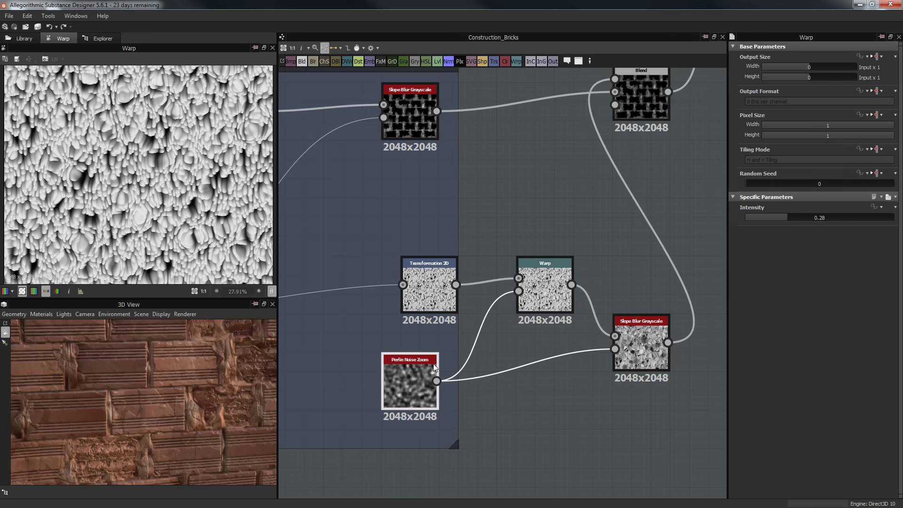
left_click(545, 290)
middle_click_drag(571, 219, 496, 194)
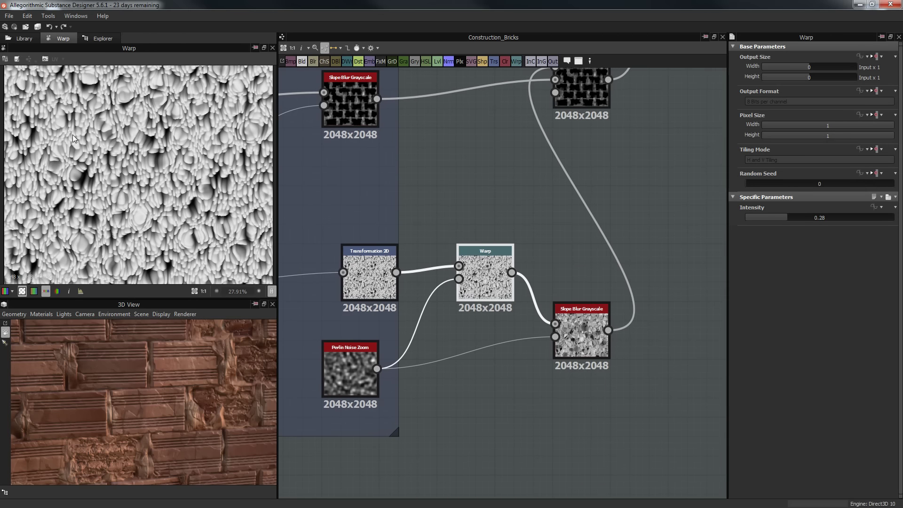
Compare the output of the Slope Blur Grayscale following Warp with the Warp pattern.
left_click(581, 320)
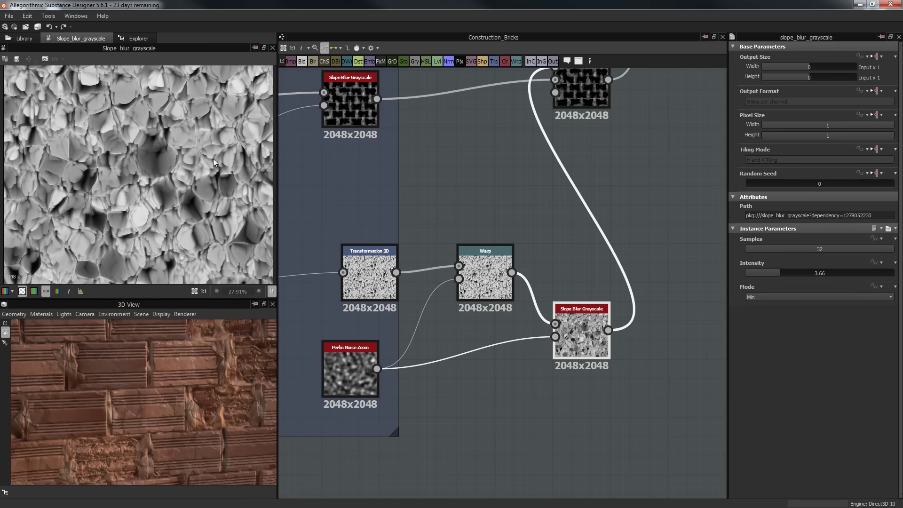
left_click(486, 253)
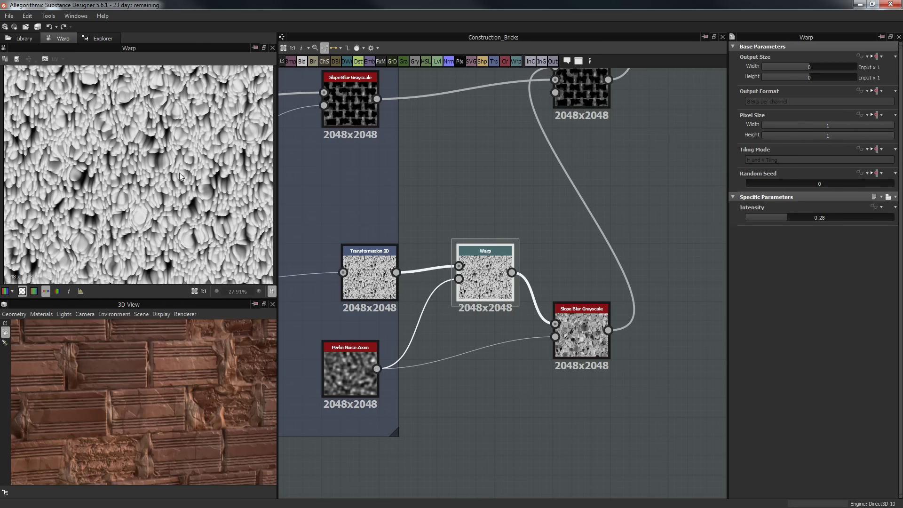
left_click(582, 331)
Display the Blend that multiplies the blurred Fluid pattern over the mortar, and examine the result up close.
middle_click_drag(579, 222, 565, 303)
left_click(569, 166)
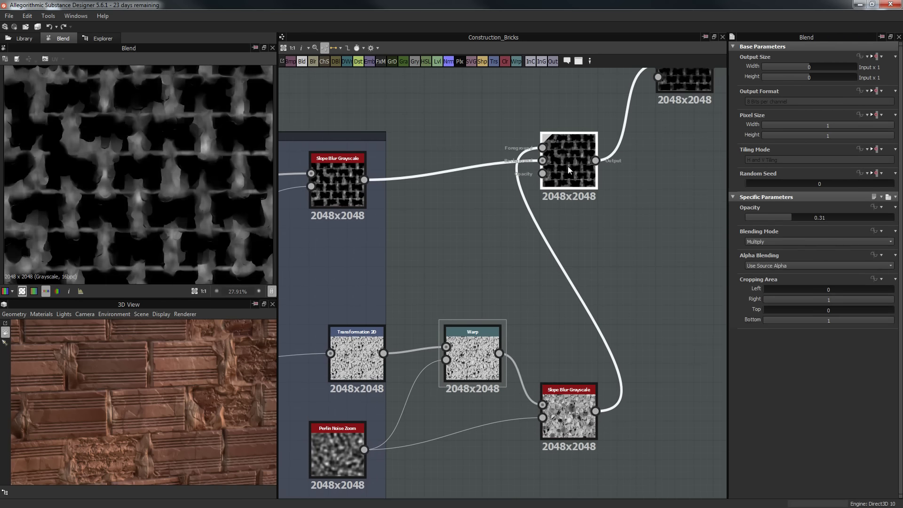
scroll(176, 156, "up", 2)
scroll(178, 163, "up", 1)
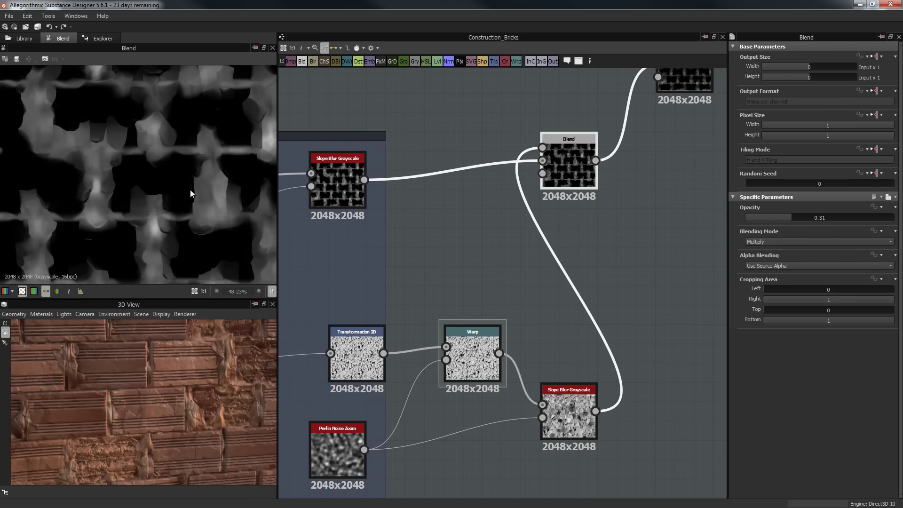
Select the Transformation 2D, Warp, Perlin Noise Zoom and Slope Blur Grayscale nodes to trace their branch into the Blend.
scroll(458, 382, "down", 2)
middle_click_drag(519, 341, 560, 316)
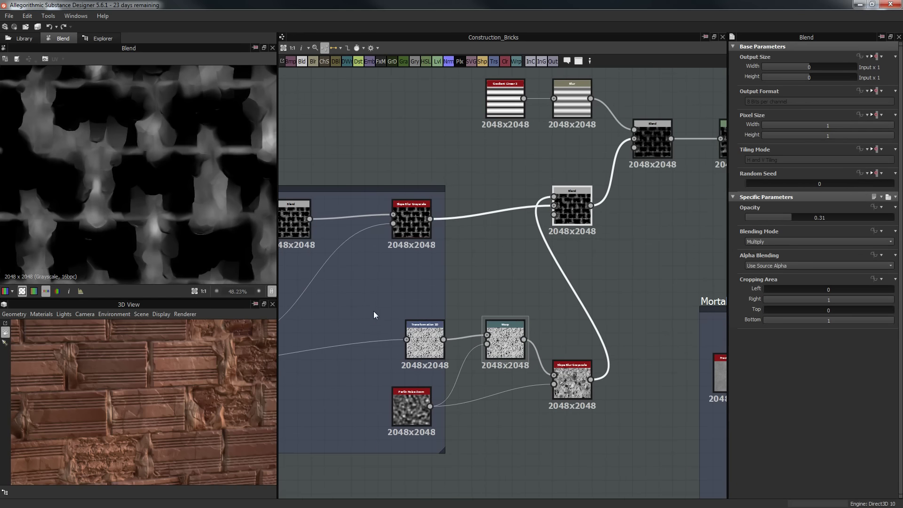
scroll(424, 346, "down", 1)
left_click_drag(374, 312, 563, 400)
middle_click_drag(547, 291, 554, 295)
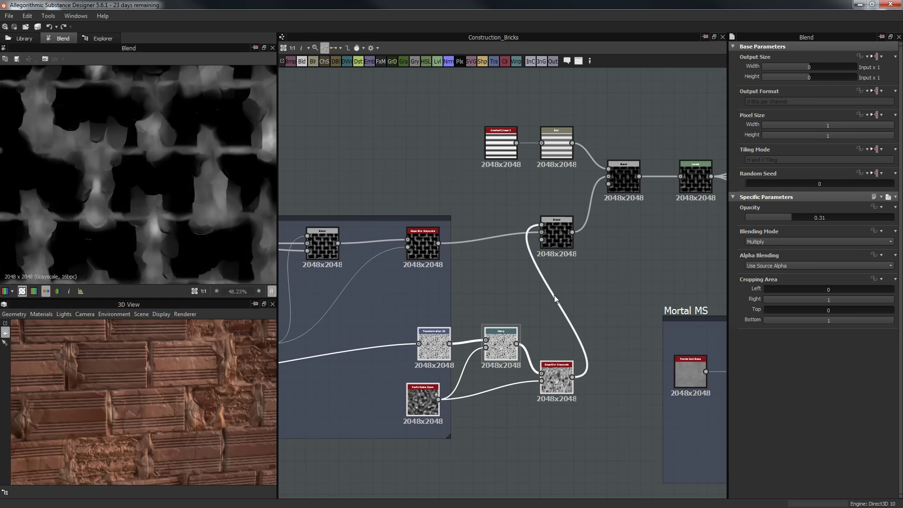
middle_click_drag(506, 280, 478, 348)
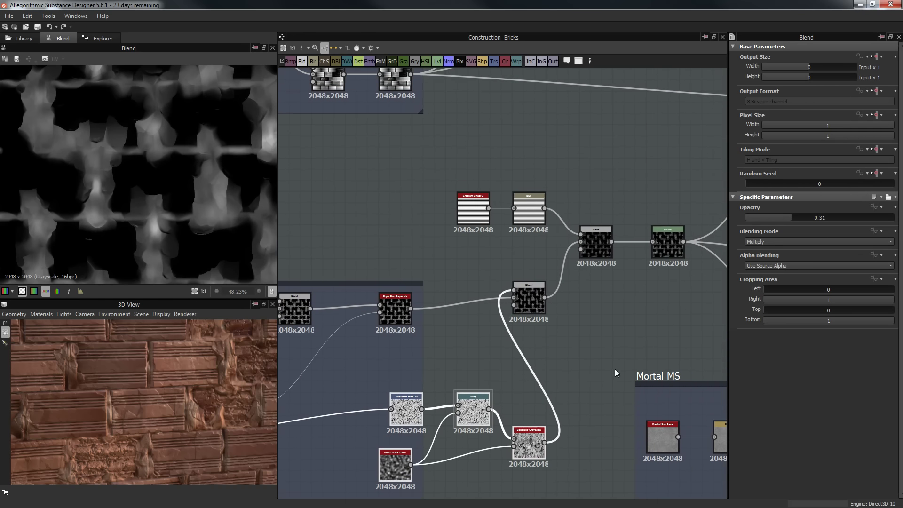
Select the Blend fed by that branch and review its settings and connections to the surrounding nodes.
middle_click_drag(616, 373, 591, 389)
scroll(517, 338, "up", 2)
middle_click_drag(510, 314, 507, 336)
left_click(530, 290)
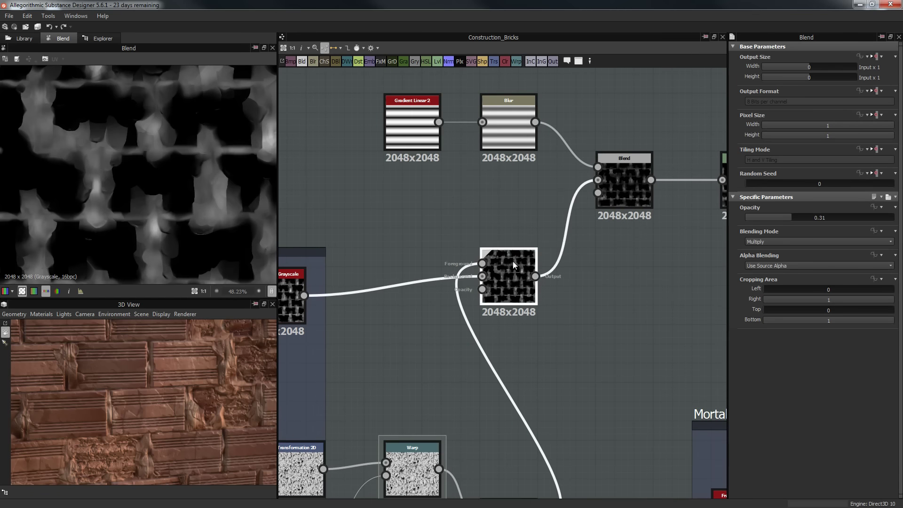
mouse_move(583, 263)
middle_mouse_down()
mouse_move(558, 276)
mouse_move(565, 305)
mouse_move(580, 263)
middle_mouse_up()
scroll(560, 278, "down", 2)
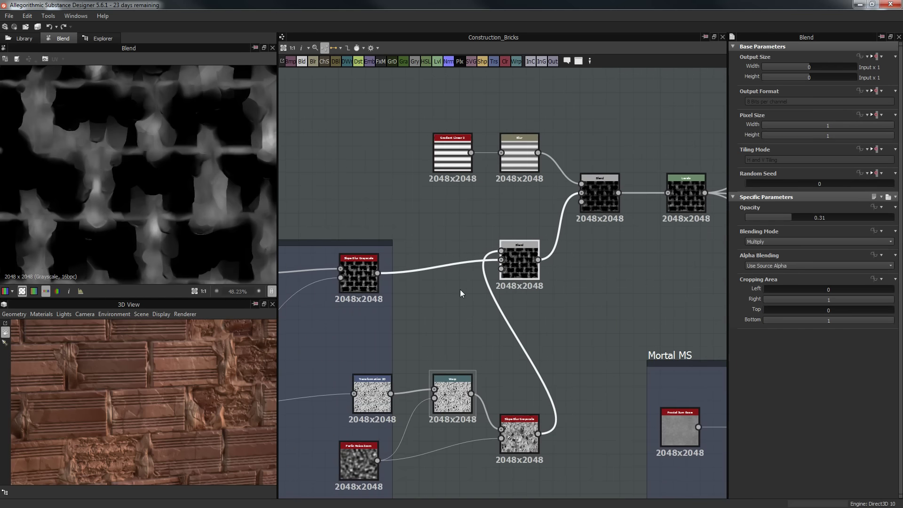
Trace the mortar Slope Blur Grayscale into the Blend's Background input and examine the blended surface detail up close.
scroll(521, 270, "up", 4)
middle_click_drag(542, 228, 667, 227)
left_click(329, 300)
left_click(625, 253)
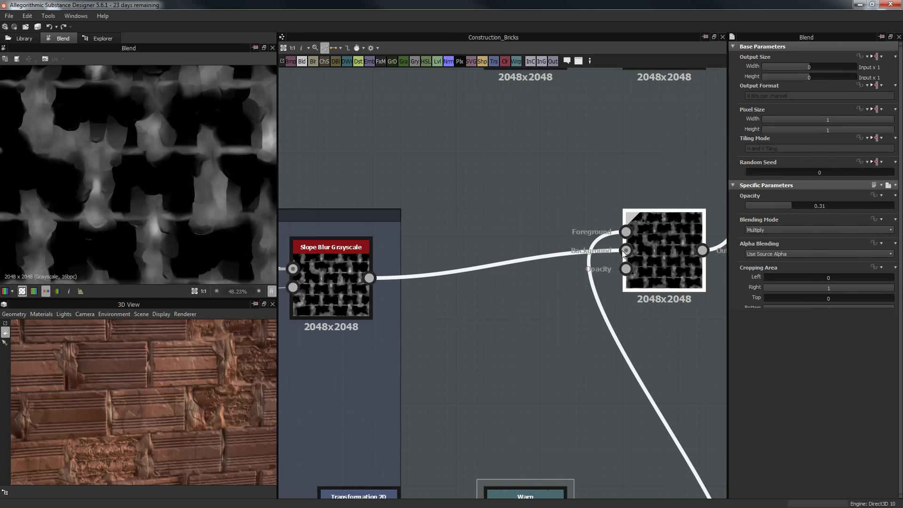
scroll(218, 192, "up", 5)
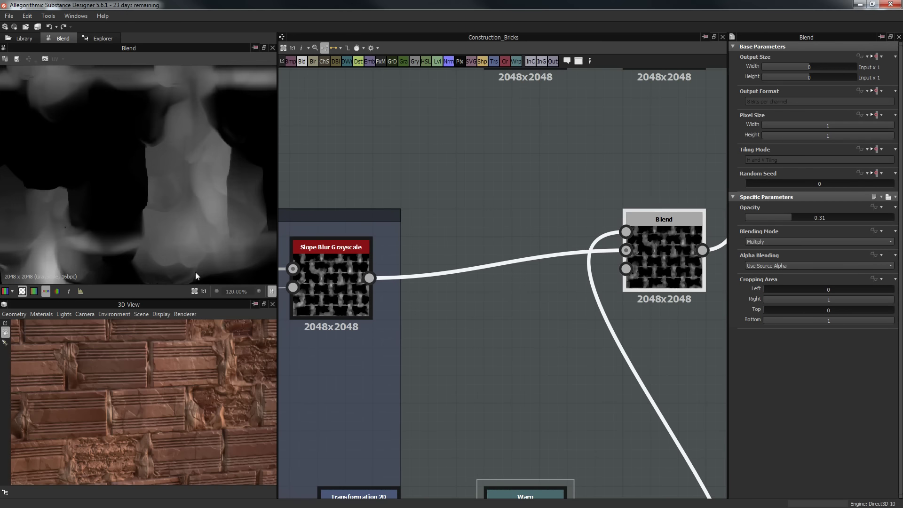
Display the Blend that multiplies the blurred gradient over the mortar, and examine its full pattern and the wall corner in 3D.
scroll(495, 157, "down", 3)
middle_click_drag(619, 171, 512, 250)
scroll(512, 249, "down", 2)
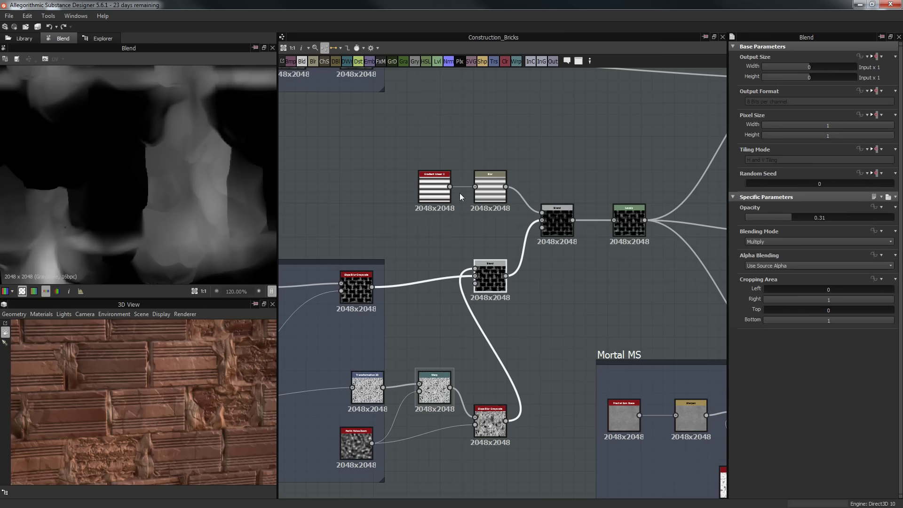
double_click(564, 218)
scroll(144, 191, "down", 10)
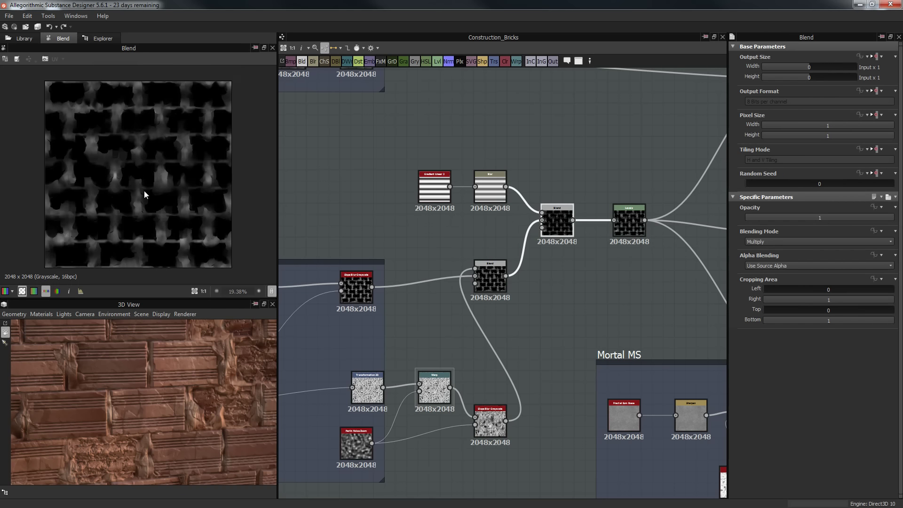
left_click_drag(188, 400, 179, 339)
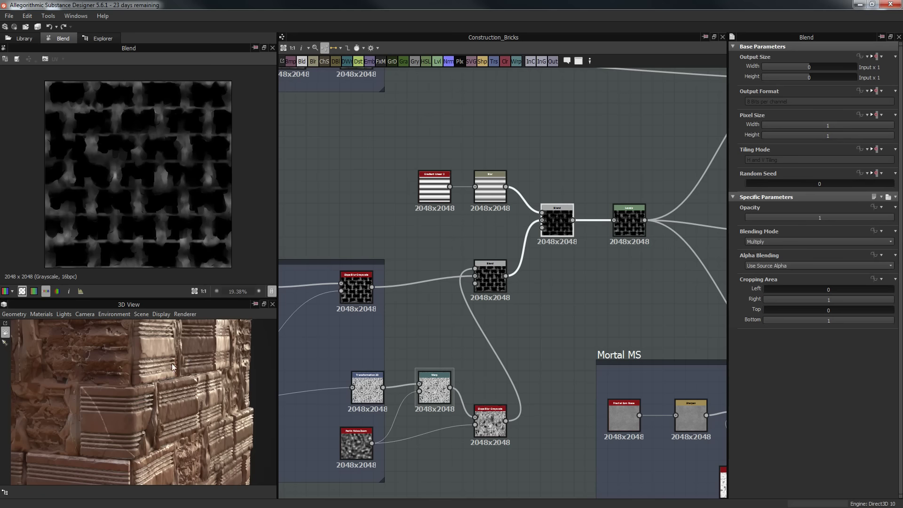
scroll(142, 193, "up", 1)
Compare the Gradient Linear 2 output with its blurred version, and display the Blend they feed.
left_click(436, 187)
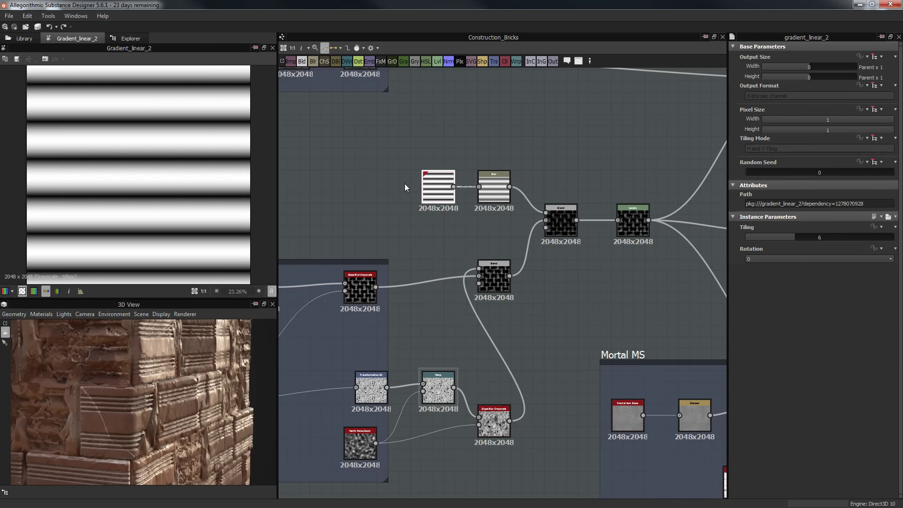
left_click(485, 180)
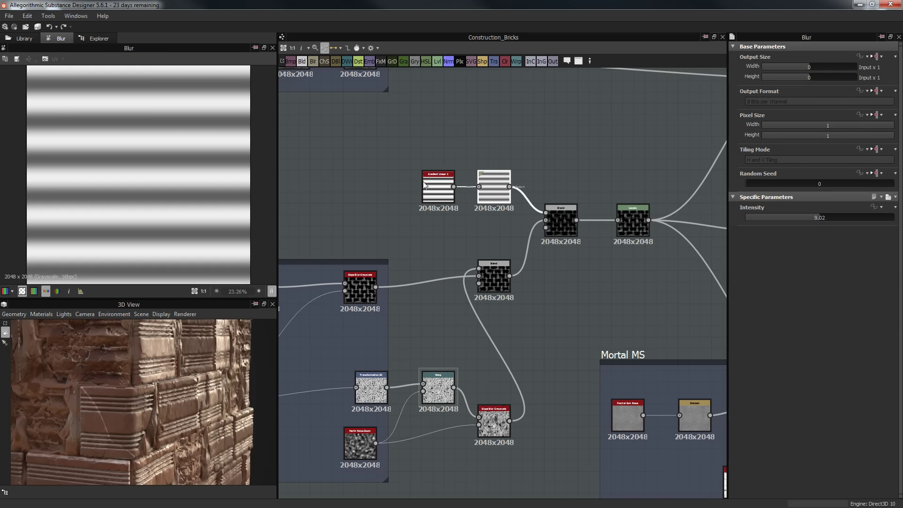
left_click(446, 191)
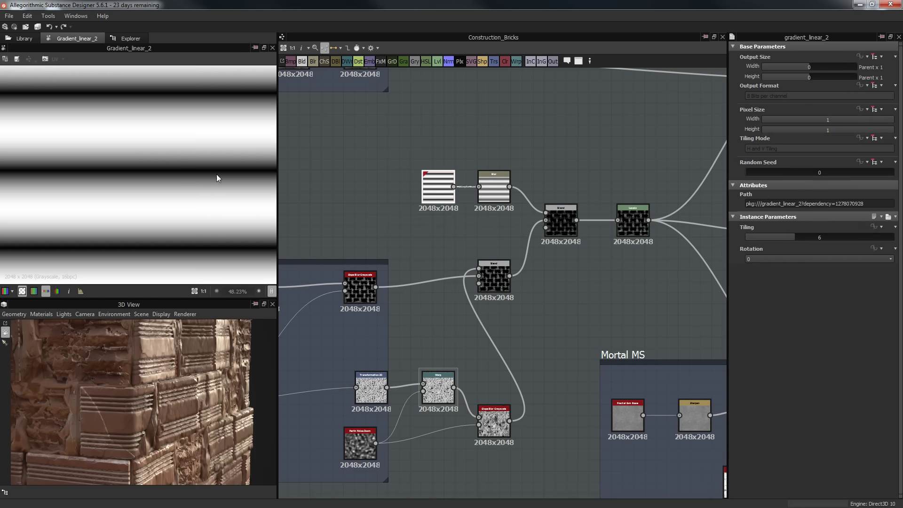
left_click(500, 181)
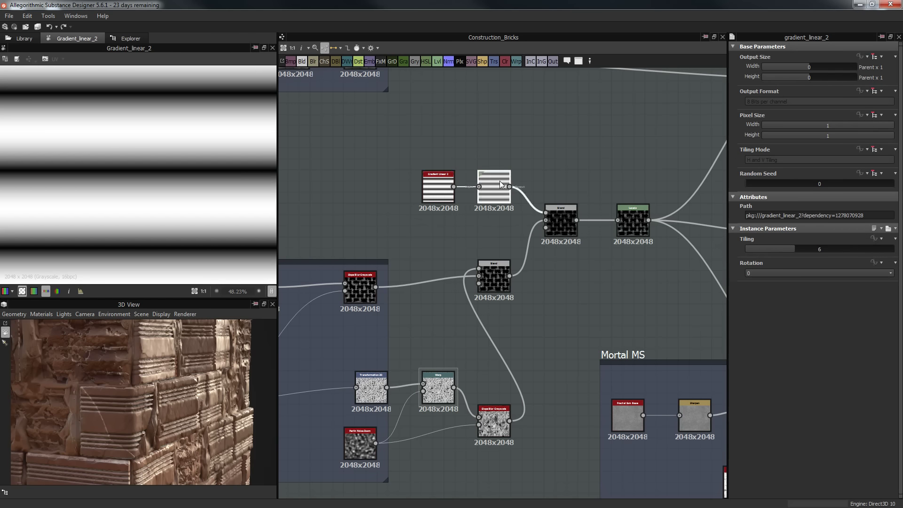
left_click(569, 215)
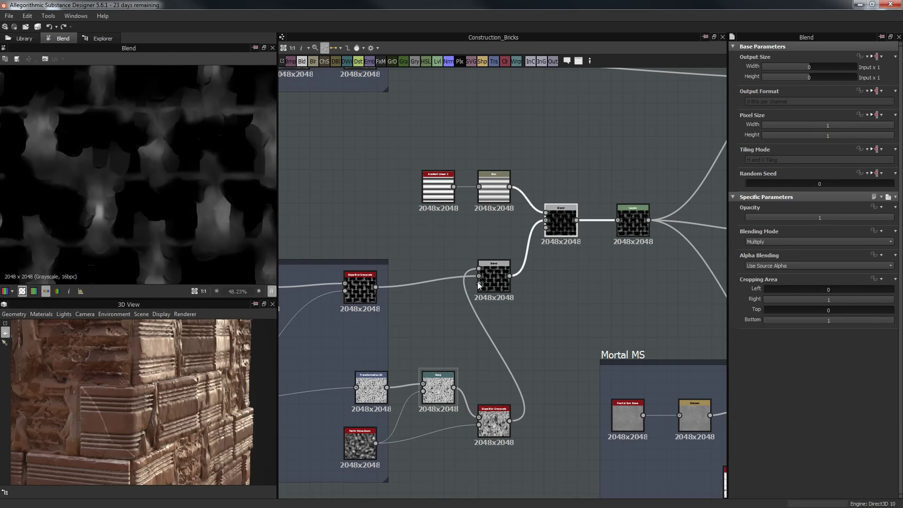
Compare the mortar before and after the gradient Blend, and inspect the mortar depth on the 3D wall.
double_click(497, 278)
left_click(563, 225)
middle_click_drag(575, 184, 558, 183)
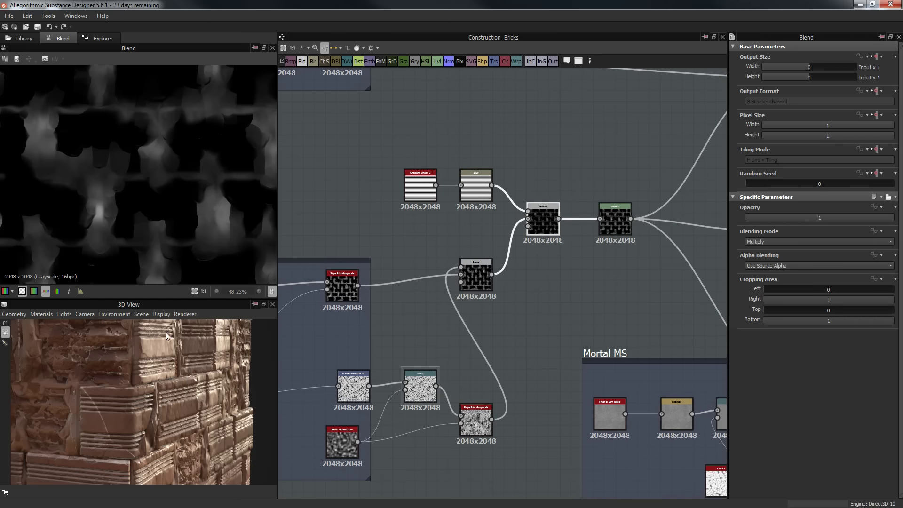
left_click_drag(166, 332, 196, 340)
left_click_drag(205, 383, 245, 348)
middle_click_drag(509, 281, 496, 282)
Display the Levels node after the gradient Blend and trace its outputs to the Height and Mortal MS groups.
left_click(600, 227)
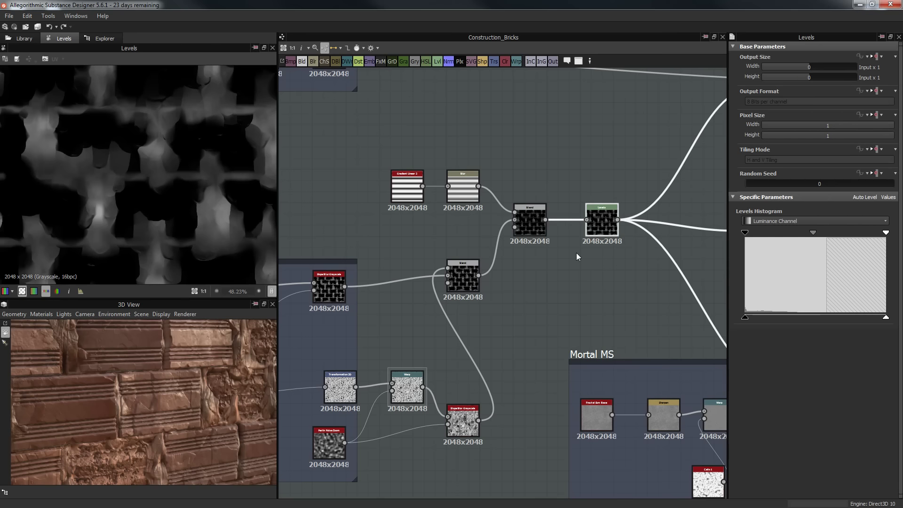
middle_click_drag(558, 261, 504, 277)
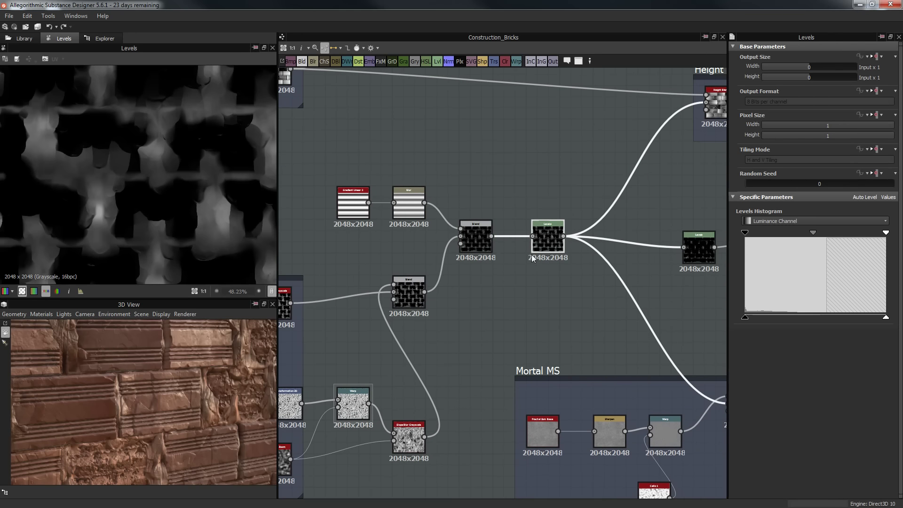
middle_click_drag(495, 228, 457, 245)
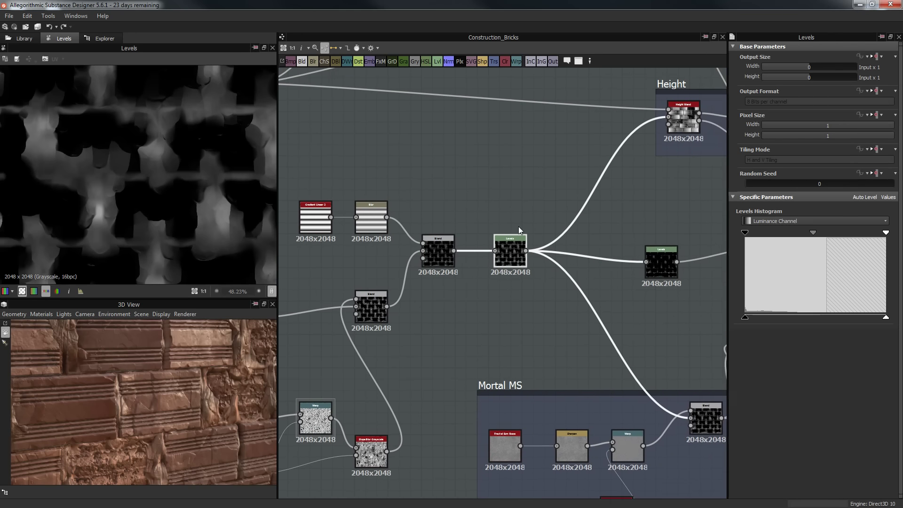
scroll(539, 296, "down", 3)
middle_click_drag(552, 324, 563, 312)
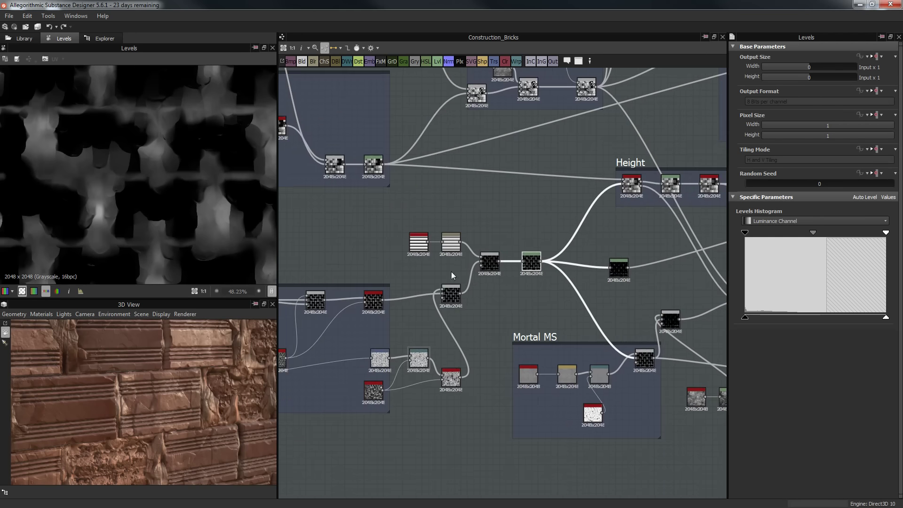
middle_click_drag(471, 262, 421, 316)
middle_click_drag(574, 251, 514, 252)
Return to the start of the graph and display the whole Tile Generator pattern of the Bricks Base group.
middle_click_drag(397, 217, 624, 234)
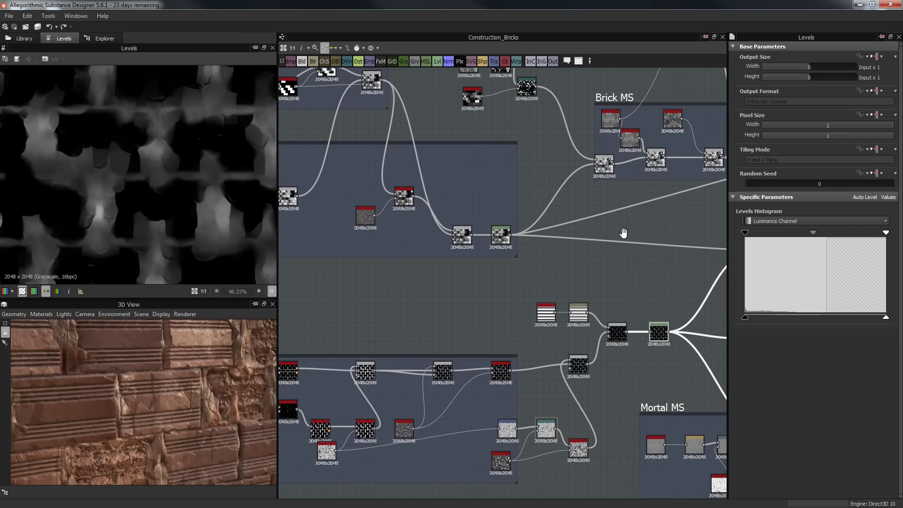
middle_click_drag(436, 292, 468, 312)
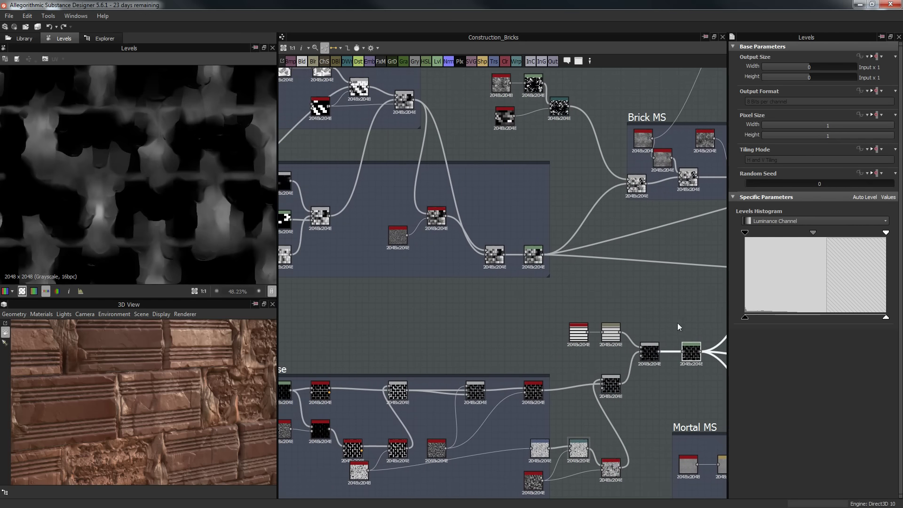
scroll(678, 327, "down", 2)
middle_click_drag(591, 320, 549, 317)
middle_click_drag(449, 268, 633, 336)
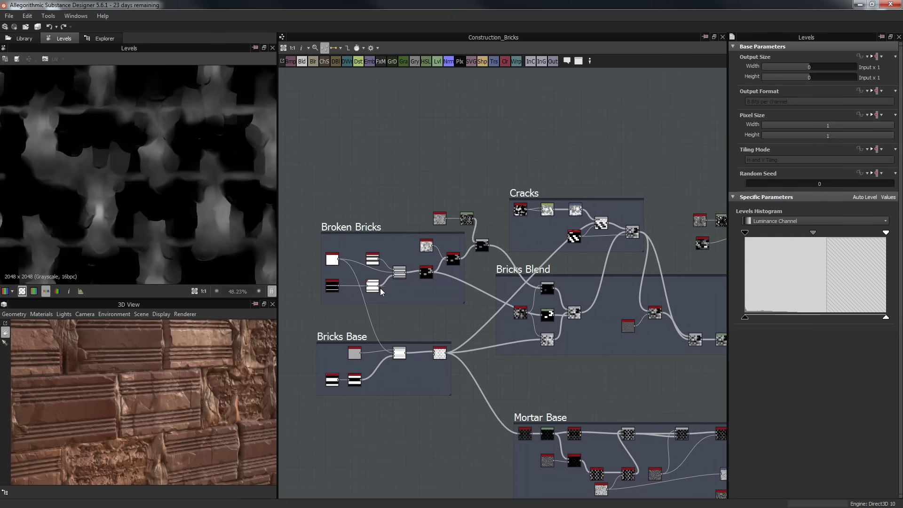
middle_click_drag(380, 293, 403, 212)
scroll(403, 212, "up", 2)
middle_click_drag(464, 154, 464, 282)
middle_click_drag(466, 335, 551, 182)
scroll(458, 212, "up", 2)
double_click(488, 335)
scroll(102, 182, "down", 5)
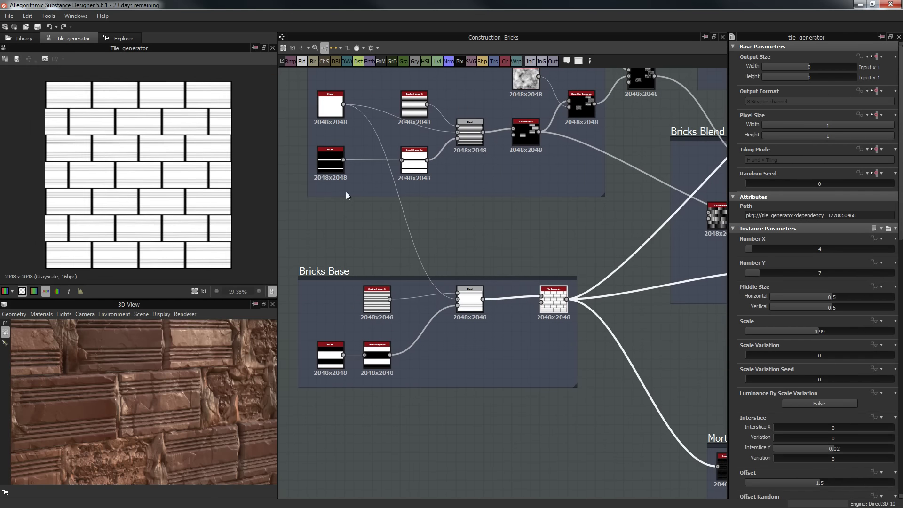
Display the Shape node in the Broken Bricks group and review its Brick pattern settings.
middle_click_drag(469, 230, 476, 305)
left_click(373, 118)
scroll(371, 117, "up", 3)
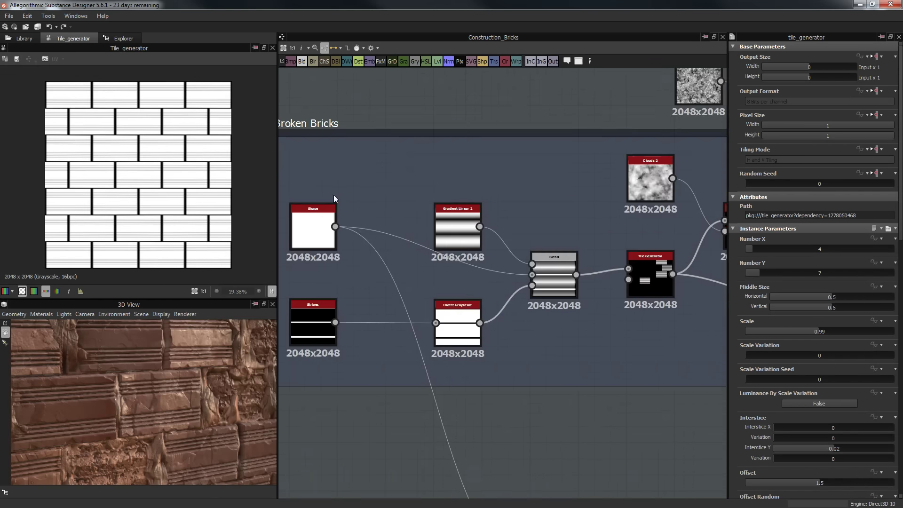
middle_click_drag(336, 191, 386, 200)
double_click(366, 235)
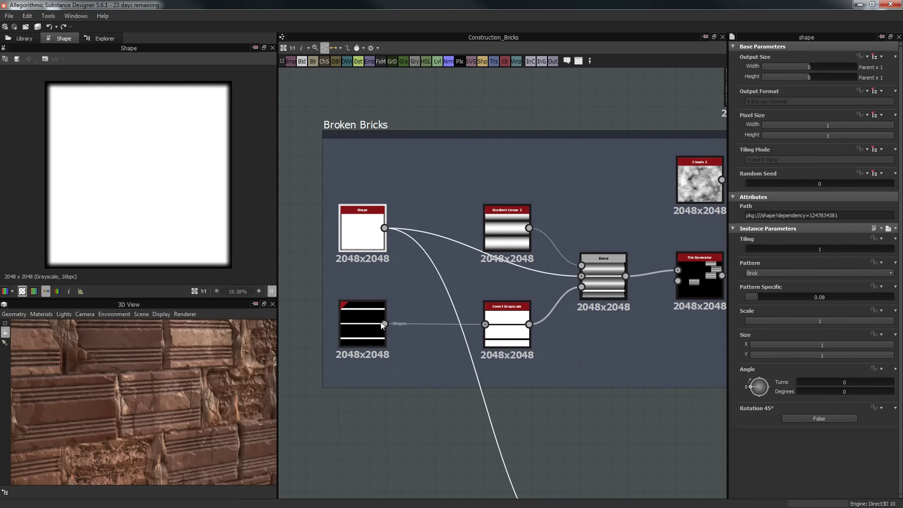
Trace the Shape output from the Broken Bricks group down to the Blend in the Bricks Base group.
scroll(381, 325, "down", 2)
middle_click_drag(410, 347, 418, 268)
scroll(375, 230, "up", 1)
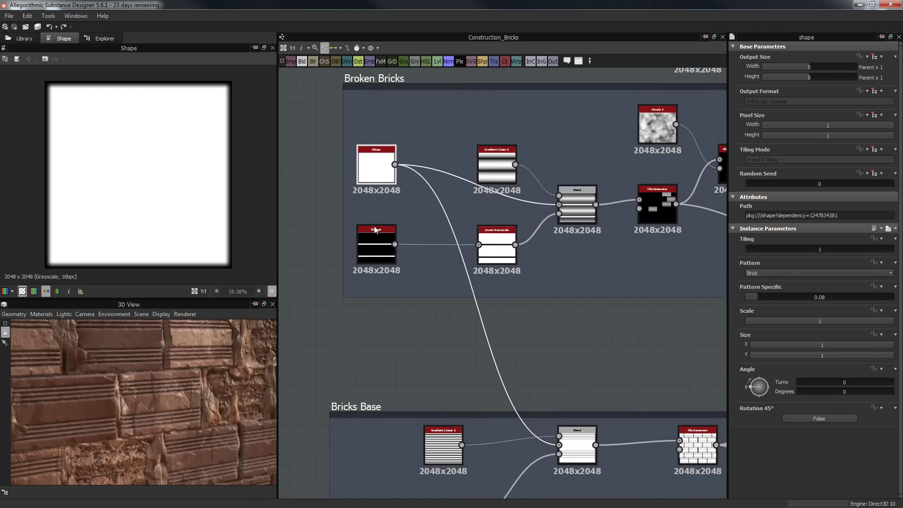
scroll(375, 229, "up", 1)
middle_click_drag(366, 178, 367, 205)
scroll(405, 347, "down", 3)
middle_click_drag(408, 345, 395, 166)
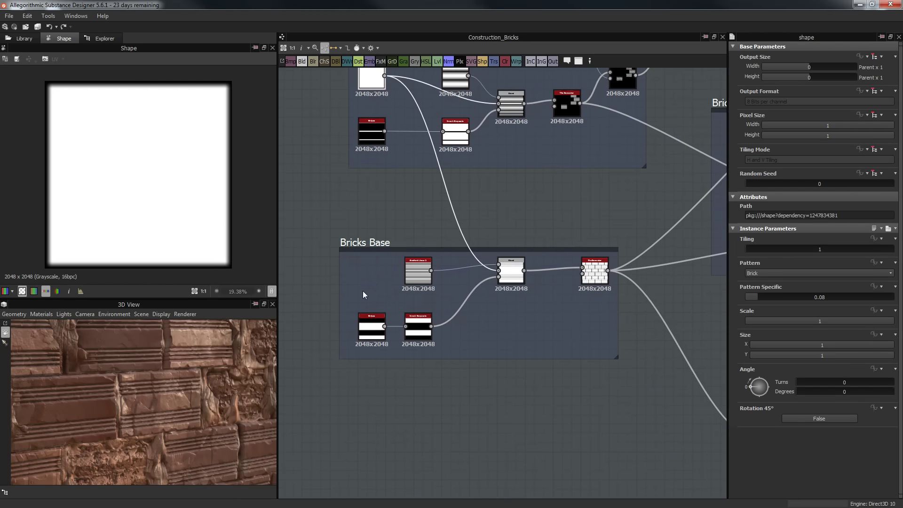
middle_click_drag(416, 212, 420, 270)
scroll(415, 172, "up", 3)
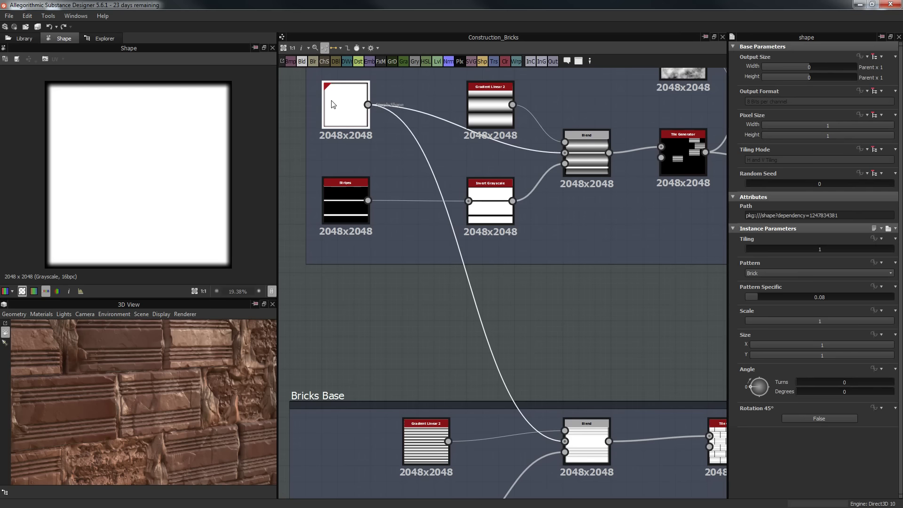
Display the Broken Bricks Stripes node with its parameters, followed by the Invert Grayscale node it feeds.
double_click(358, 197)
middle_click_drag(452, 188, 447, 212)
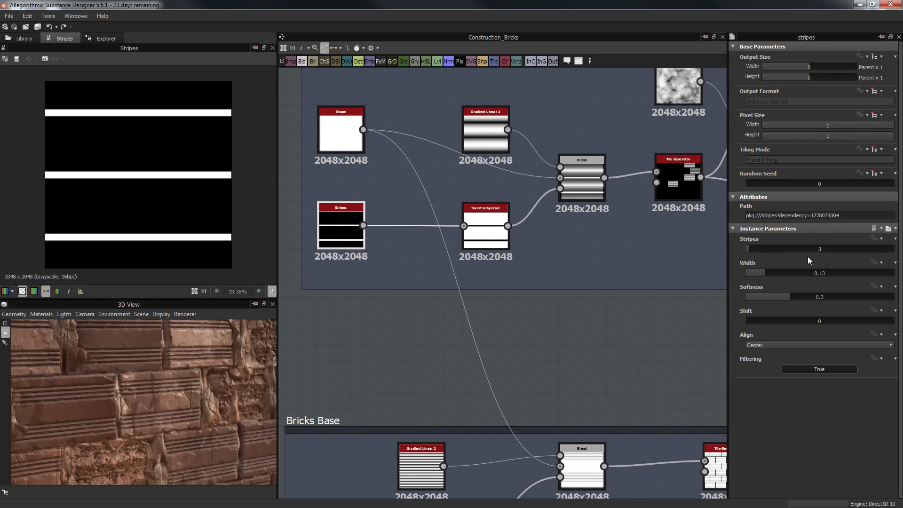
middle_click_drag(543, 265, 533, 289)
double_click(475, 258)
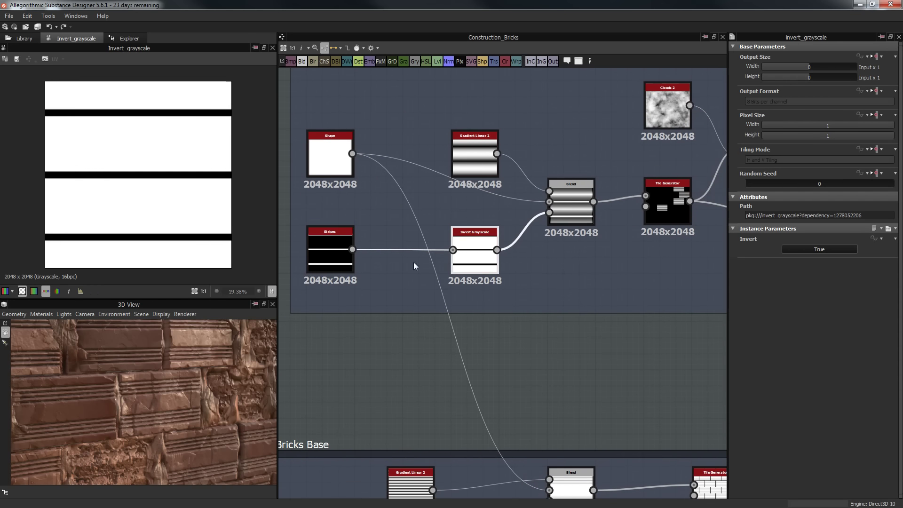
Display the Broken Bricks Gradient Linear 2 and the Subtract Blend, and compare the result with a broken brick in 3D.
middle_click_drag(494, 197, 468, 235)
double_click(449, 191)
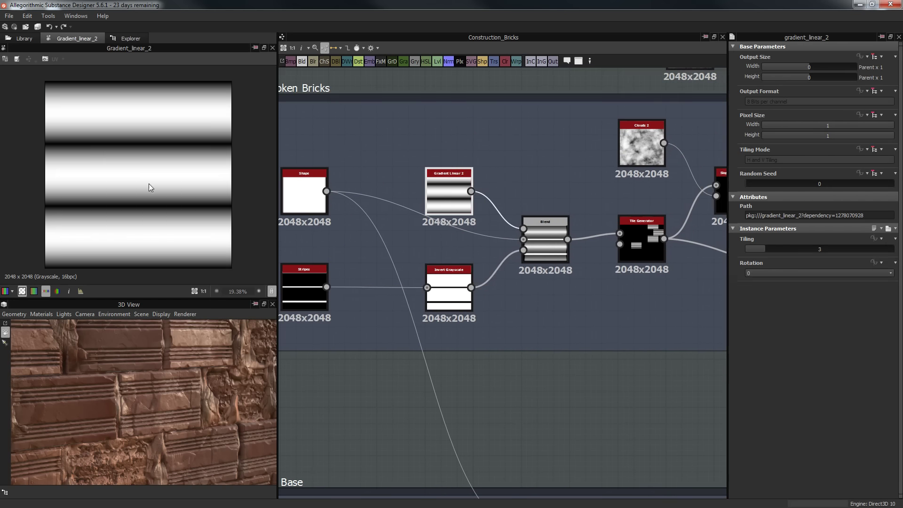
double_click(547, 240)
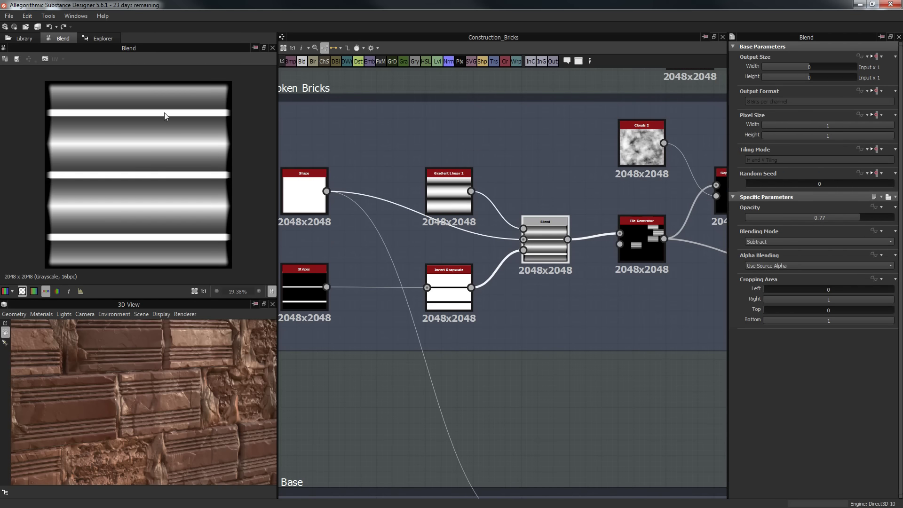
middle_click_drag(489, 175, 363, 171)
scroll(160, 388, "up", 2)
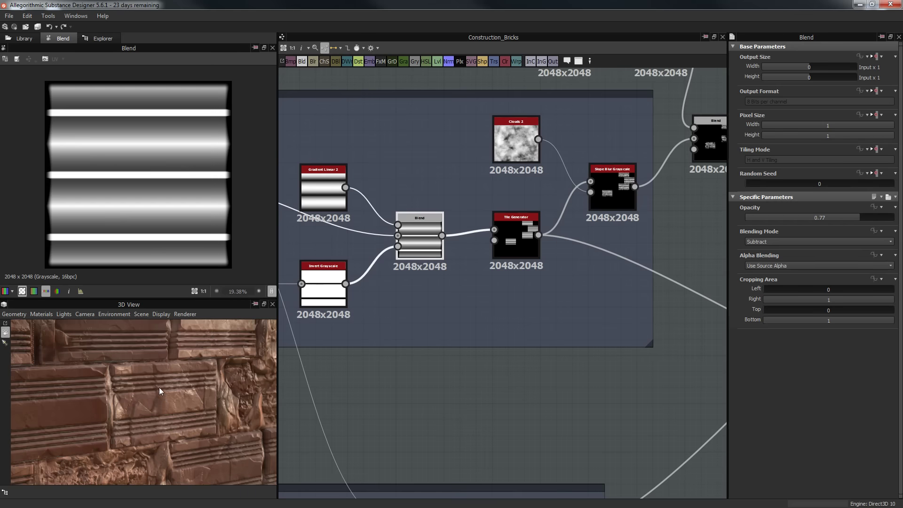
left_click_drag(159, 388, 237, 410)
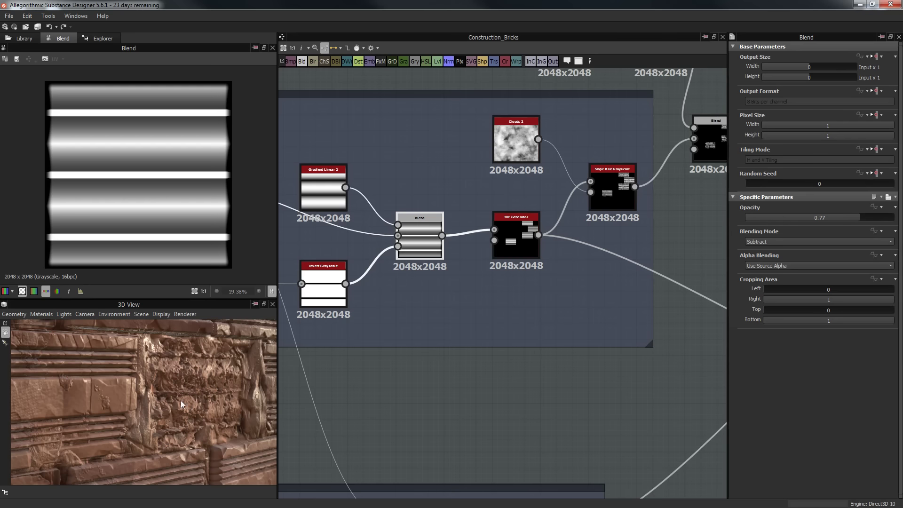
Display the Broken Bricks Tile Generator output and compare its place in the graph with the Bricks Base Tile Generator.
middle_click_drag(554, 214, 577, 225)
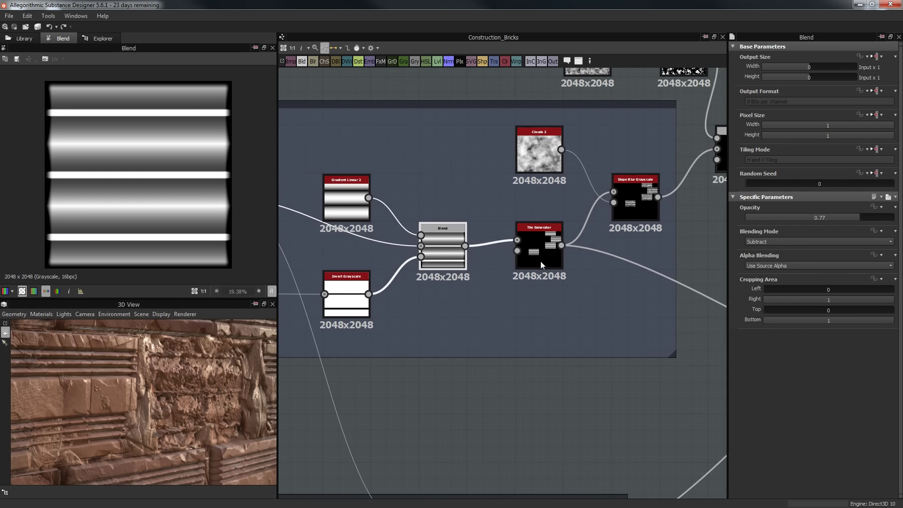
left_click(544, 249)
left_click_drag(206, 372, 210, 363)
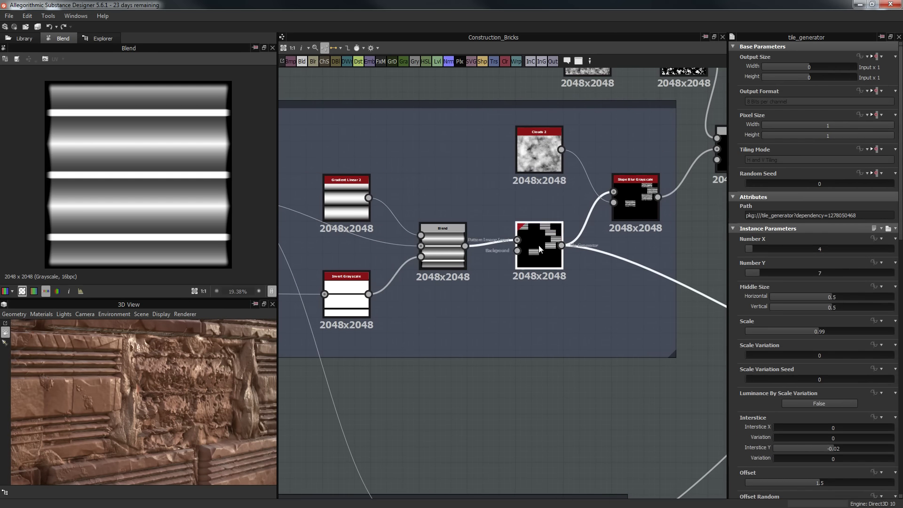
middle_click_drag(440, 214, 507, 209)
double_click(616, 231)
middle_click_drag(595, 365, 502, 193)
scroll(502, 193, "down", 1)
middle_click_drag(552, 176, 570, 253)
scroll(570, 252, "up", 1)
middle_click_drag(503, 188, 511, 216)
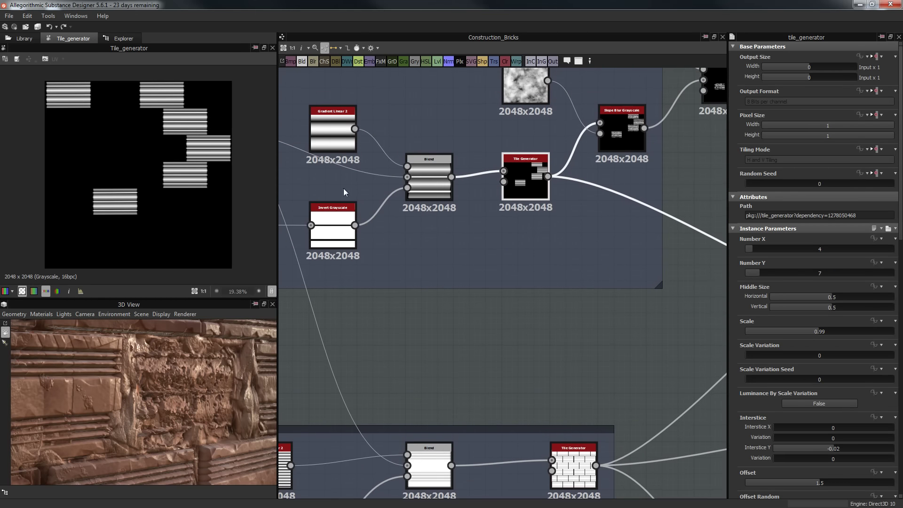
Review the Broken Bricks Tile Generator parameters through Random Mask, and trace its output to the Slope Blur Grayscale.
scroll(736, 324, "down", 3)
scroll(736, 323, "down", 6)
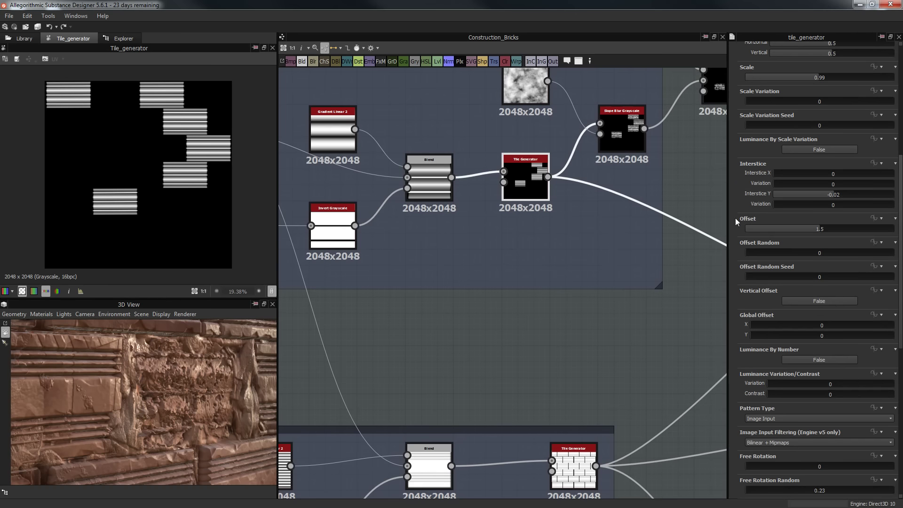
scroll(735, 219, "down", 6)
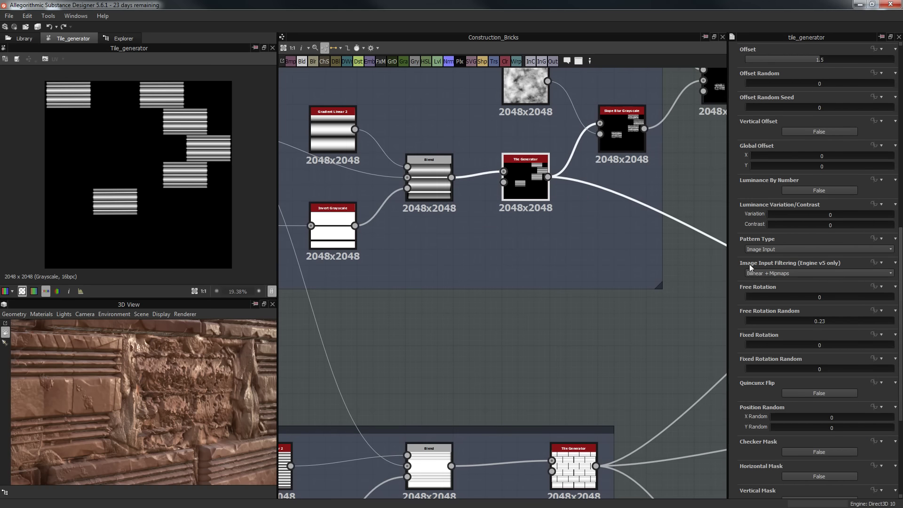
scroll(749, 264, "down", 5)
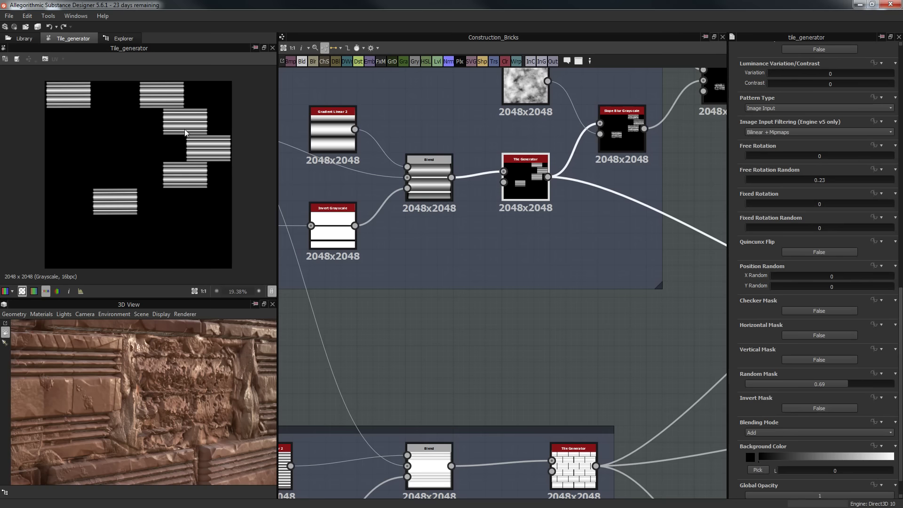
middle_click_drag(581, 170, 498, 294)
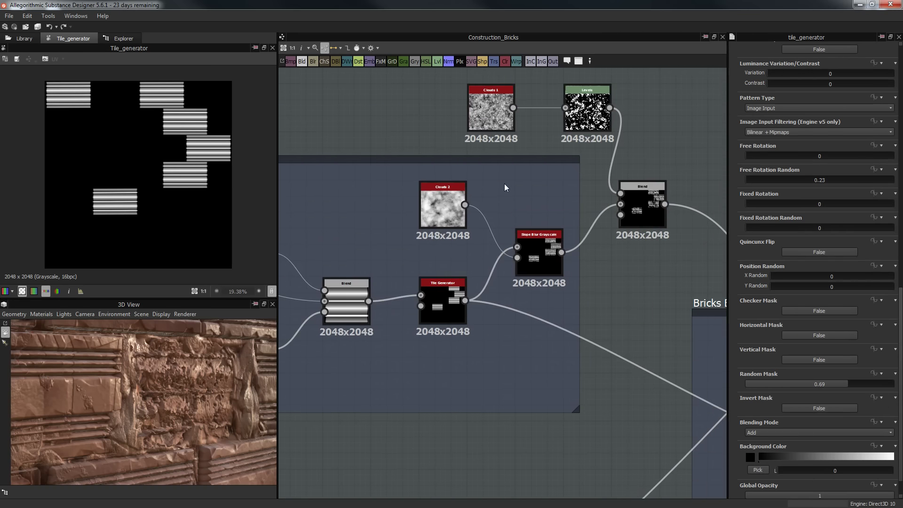
Display the Broken Bricks Slope Blur Grayscale output up close and compare its eroded edges with the broken brick in 3D.
left_click(538, 243)
double_click(537, 241)
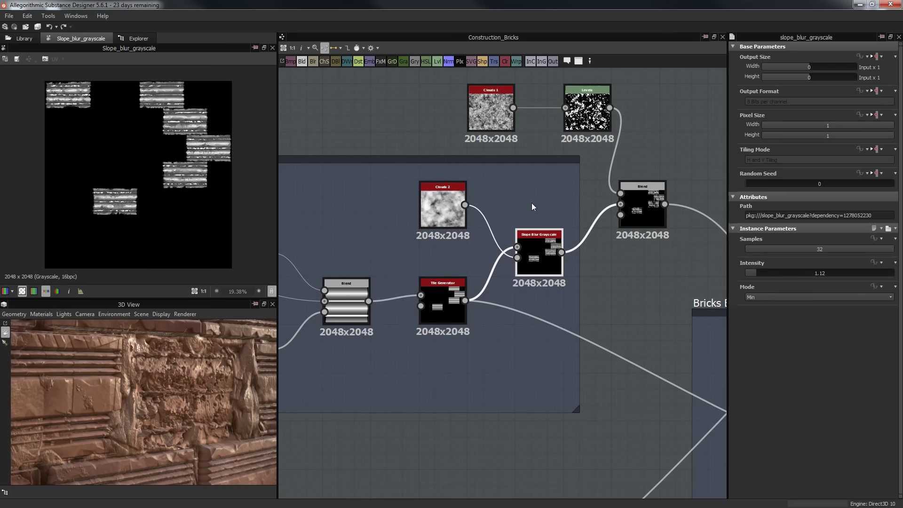
scroll(531, 231, "up", 3)
scroll(227, 164, "up", 5)
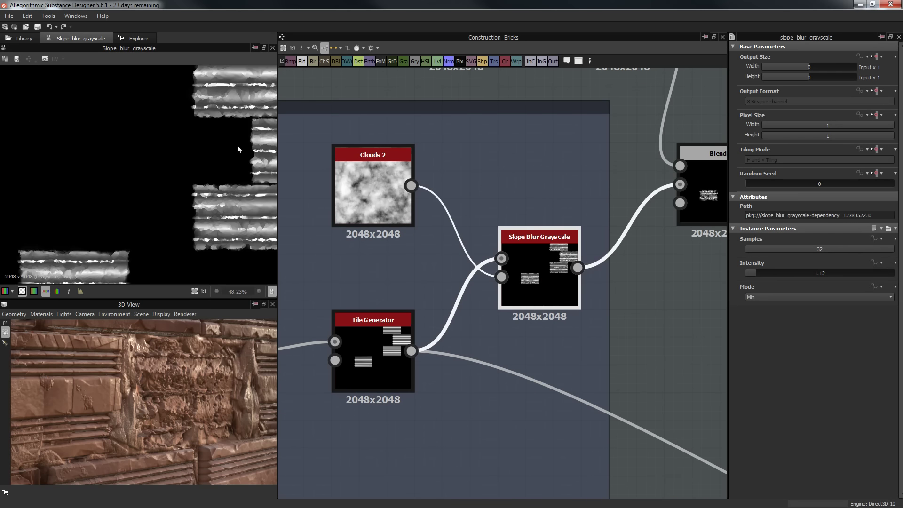
scroll(227, 164, "up", 1)
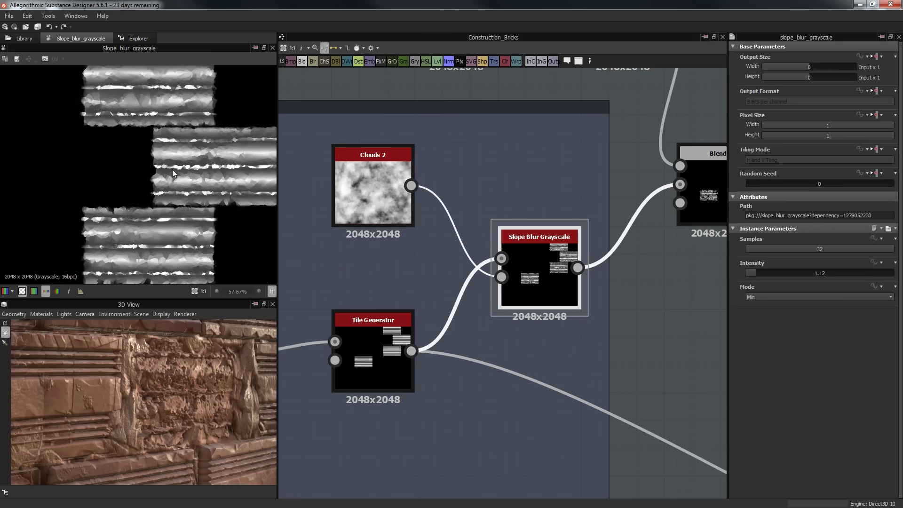
middle_click_drag(177, 170, 165, 171)
scroll(204, 174, "up", 3)
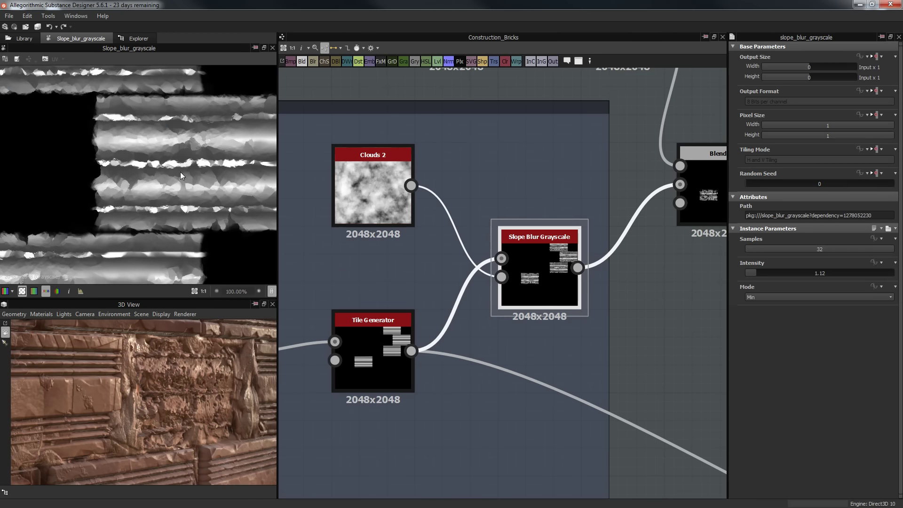
middle_click_drag(454, 223, 388, 262)
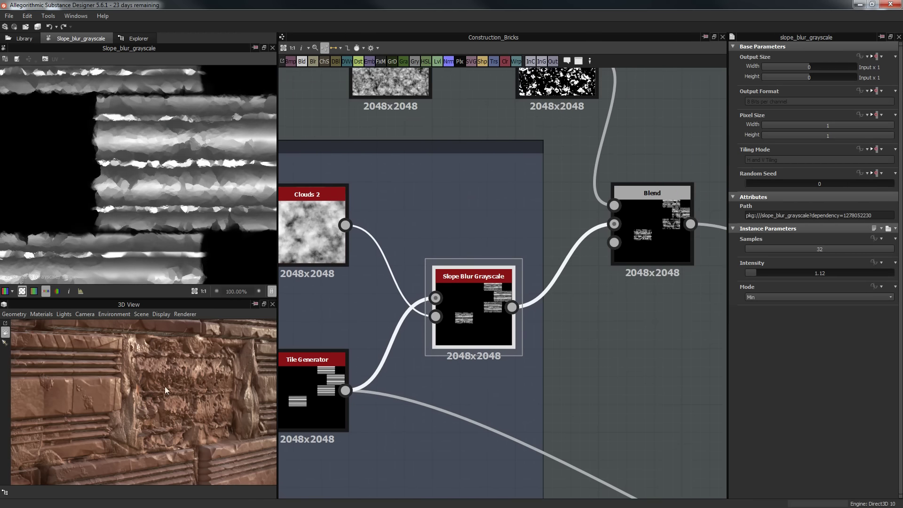
left_click_drag(165, 386, 182, 357)
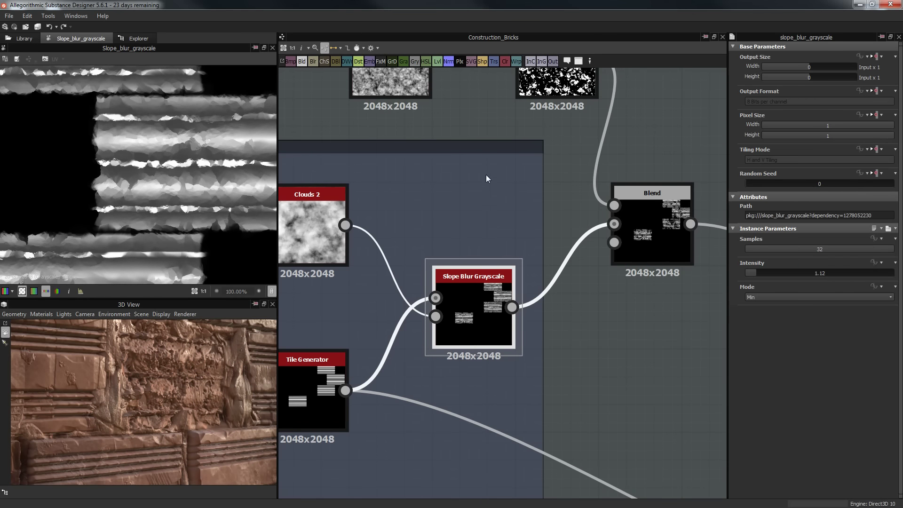
Display the Clouds 1 node above Broken Bricks, its Levels node, and the Subtract Blend that combines it with the Slope Blur Grayscale.
middle_click_drag(553, 196, 548, 205)
middle_click_drag(611, 182, 624, 278)
scroll(624, 278, "down", 1)
left_click(436, 175)
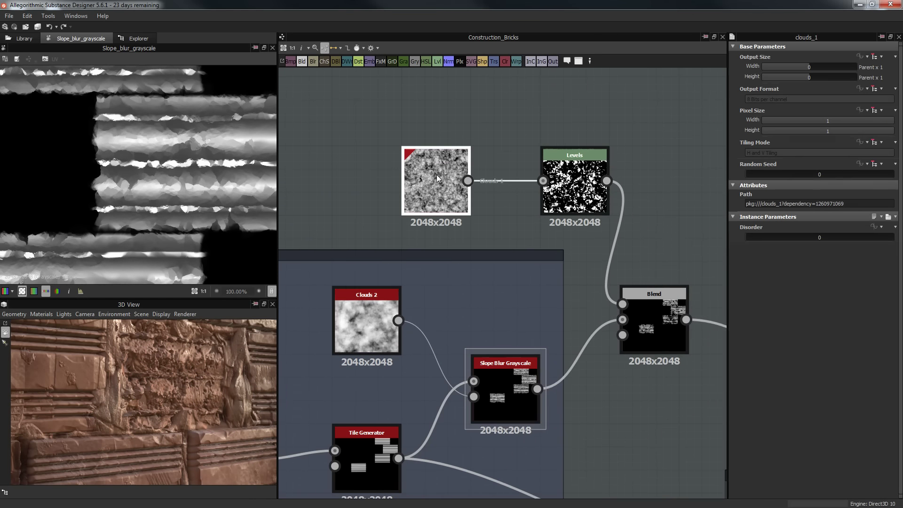
double_click(437, 175)
double_click(552, 158)
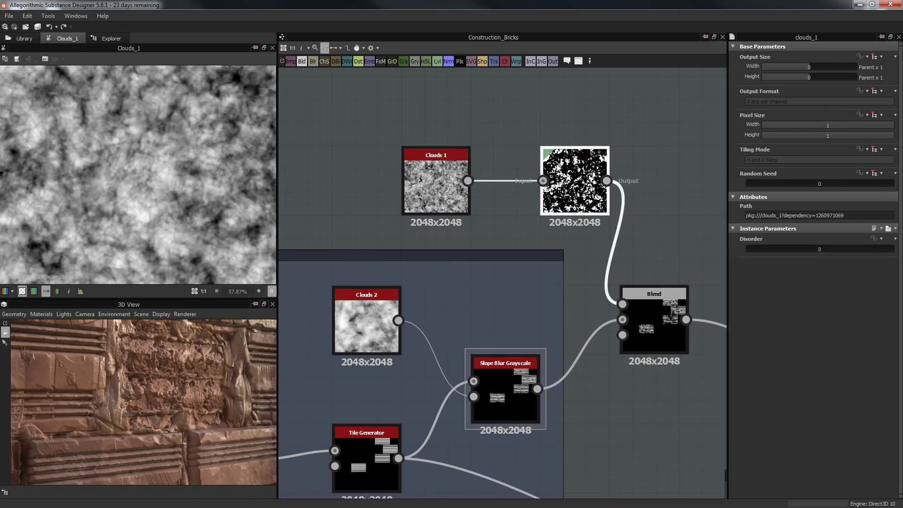
left_click(652, 332)
double_click(652, 330)
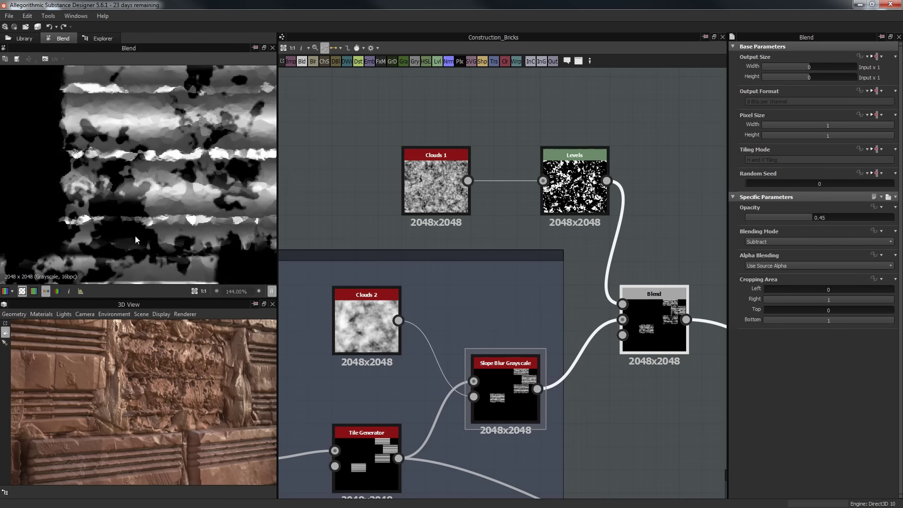
scroll(214, 244, "down", 4)
Trace the Subtract Blend output into the Bricks Blend group, and compare the Bricks Base Tile Generator with the Bricks Blend Tile Generator.
middle_click_drag(640, 228, 449, 200)
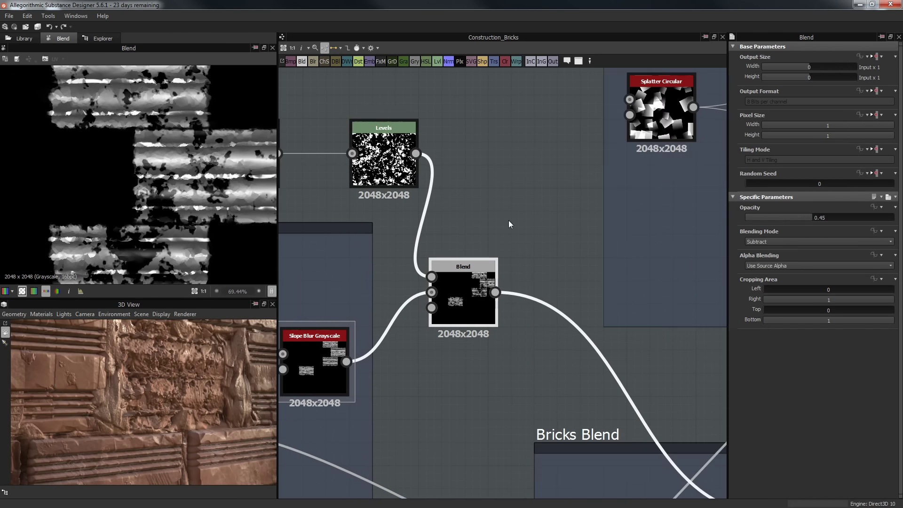
scroll(509, 224, "down", 6)
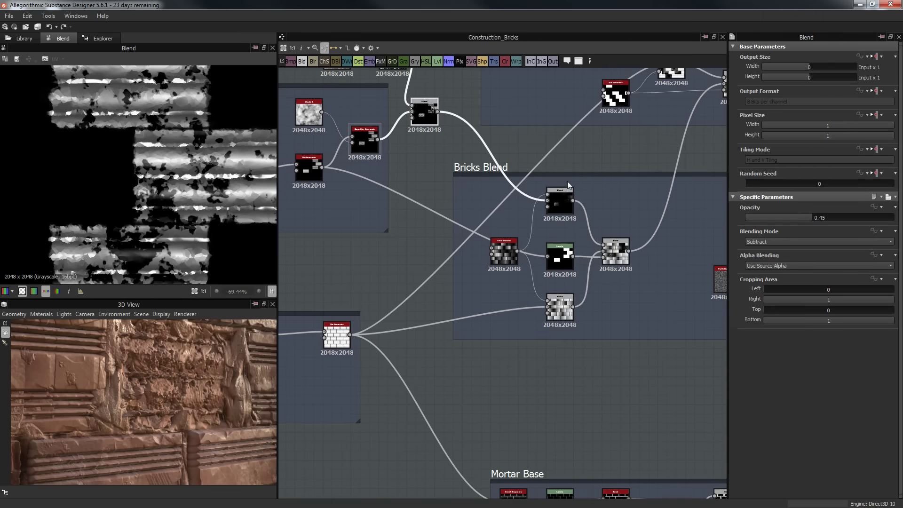
scroll(490, 281, "up", 3)
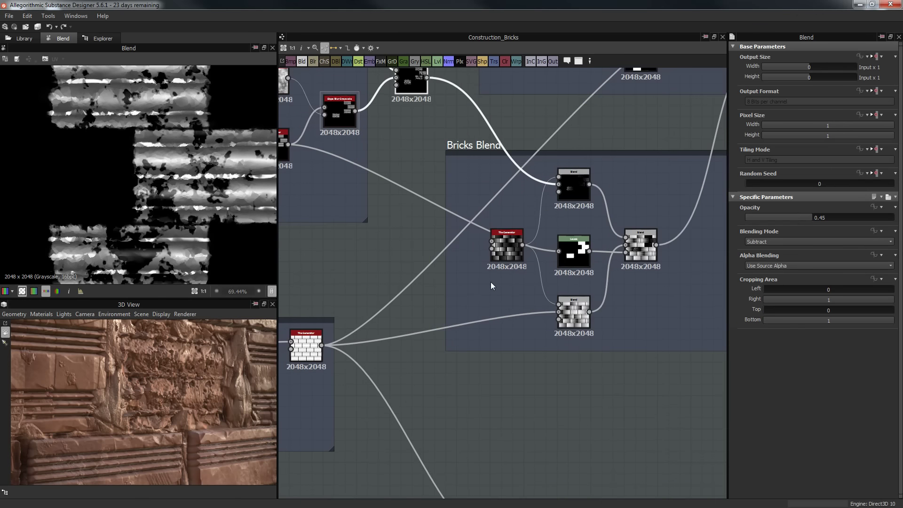
middle_click_drag(488, 289, 482, 295)
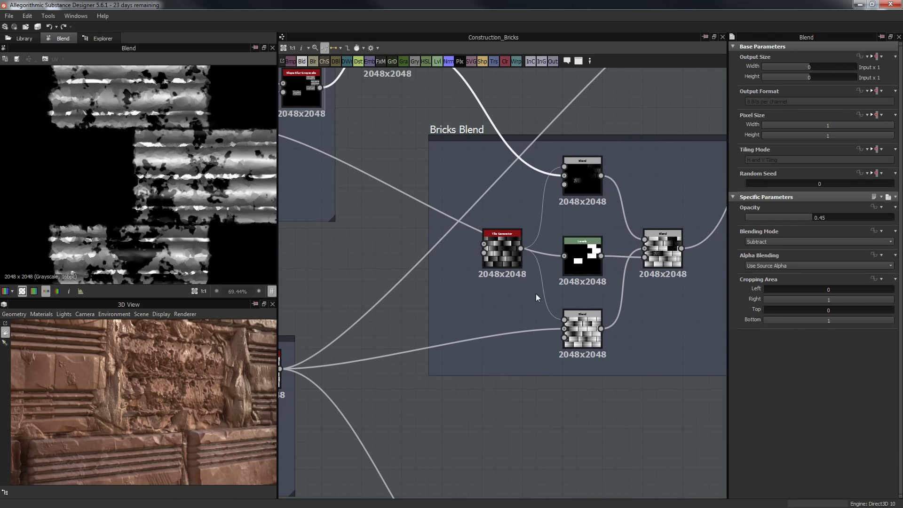
middle_click_drag(564, 280, 665, 225)
left_click(363, 325)
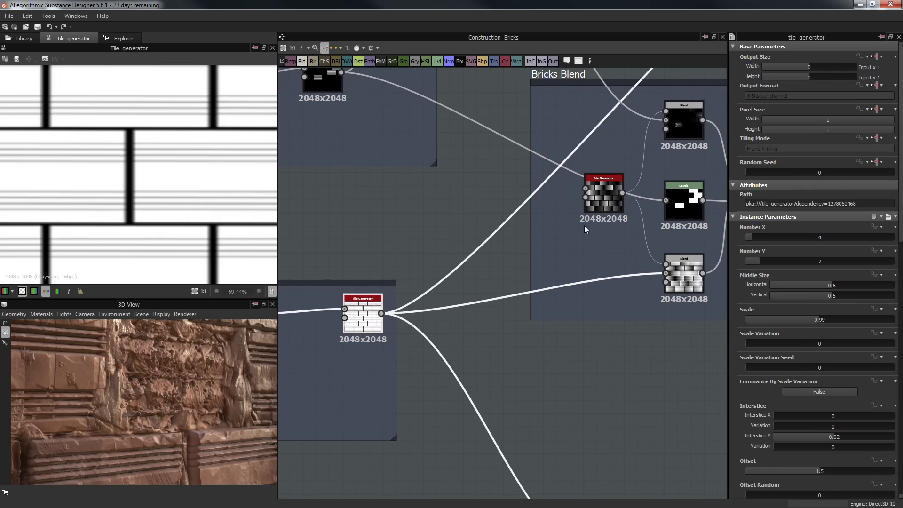
left_click(606, 191)
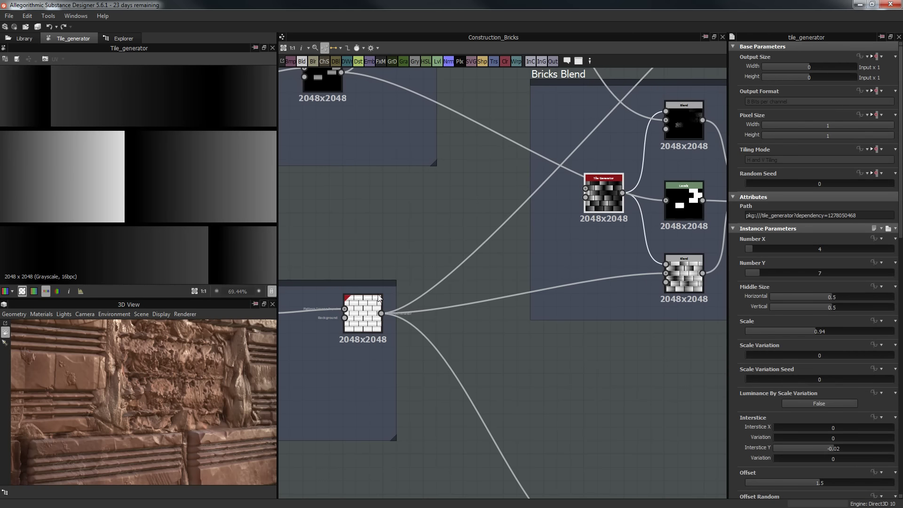
Review the Bricks Blend Tile Generator's pattern, luminance and rotation parameters against the 3D bricks, and shift the node slightly away from the Levels node.
middle_click_drag(613, 191, 551, 219)
scroll(732, 325, "down", 10)
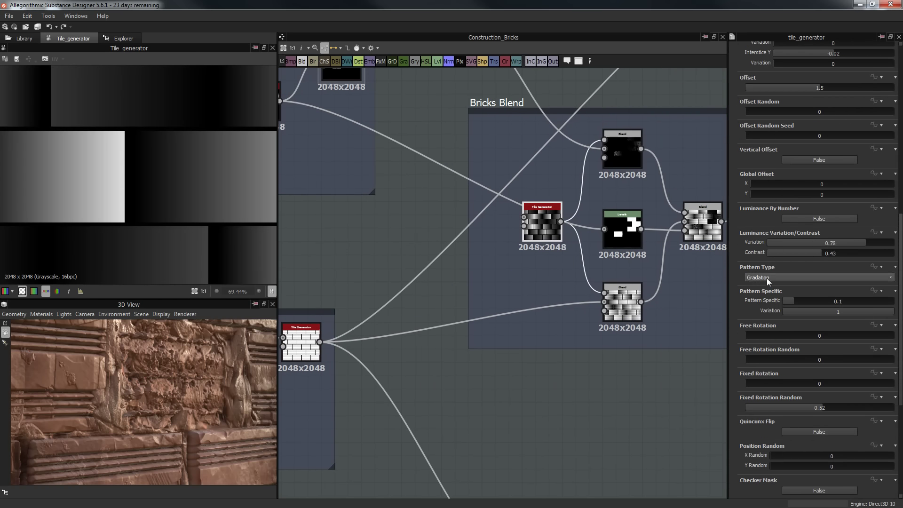
scroll(141, 169, "down", 5)
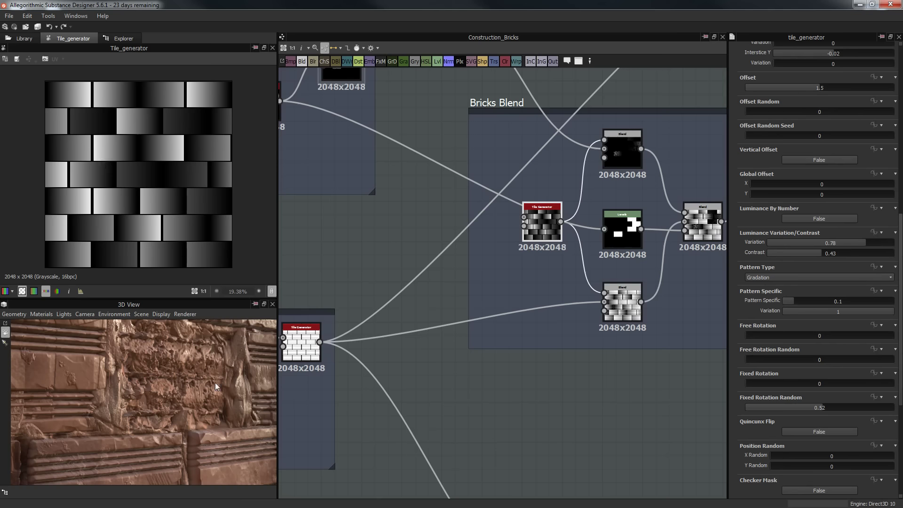
left_click_drag(215, 382, 287, 332)
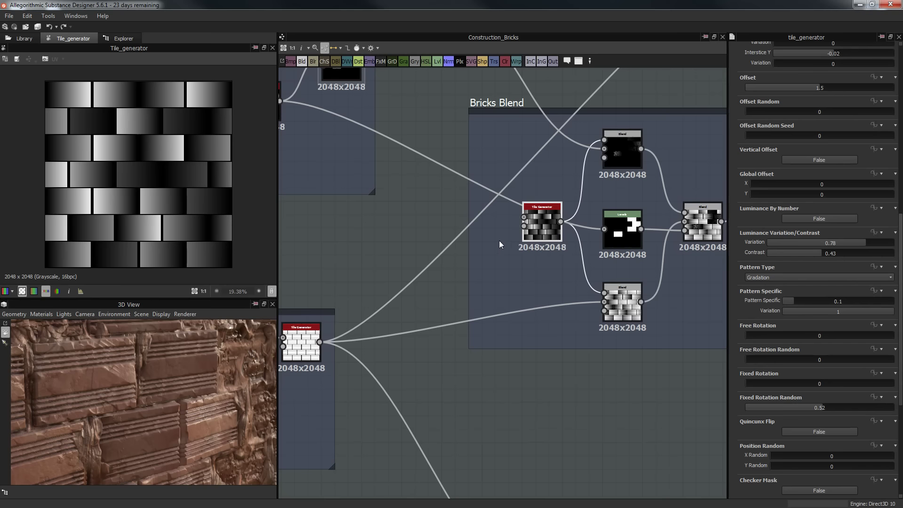
left_click_drag(533, 228, 506, 231)
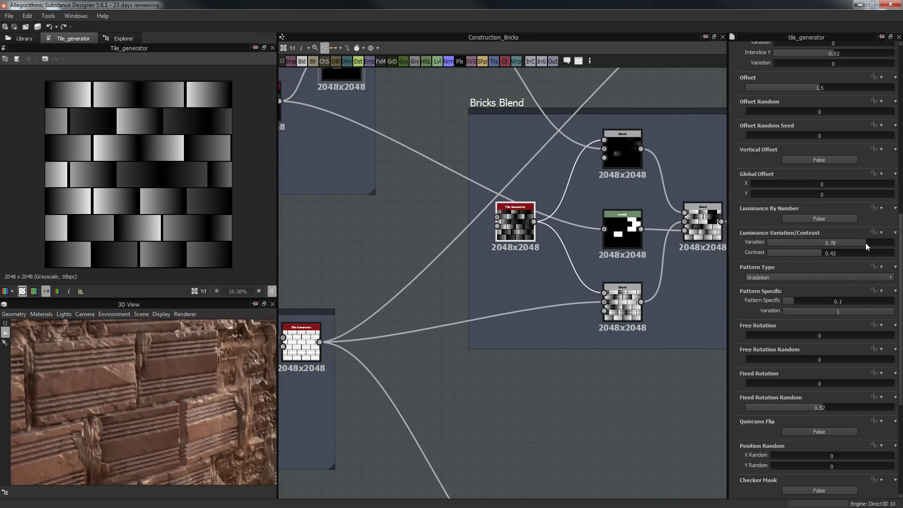
middle_click_drag(532, 258, 506, 275)
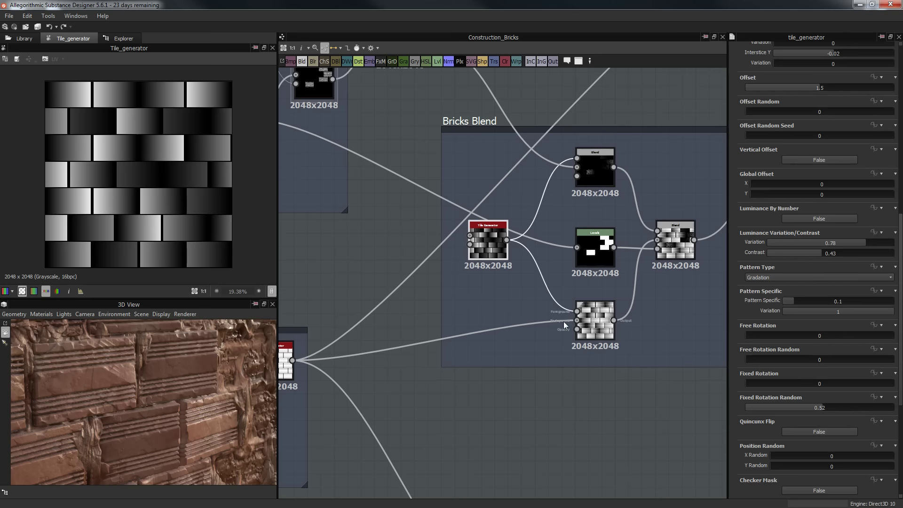
Display the Multiply Blend in Bricks Blend and compare it with the broken bricks Subtract Blend that feeds it.
middle_click_drag(568, 138, 610, 292)
middle_click_drag(678, 312, 620, 273)
left_click(598, 264)
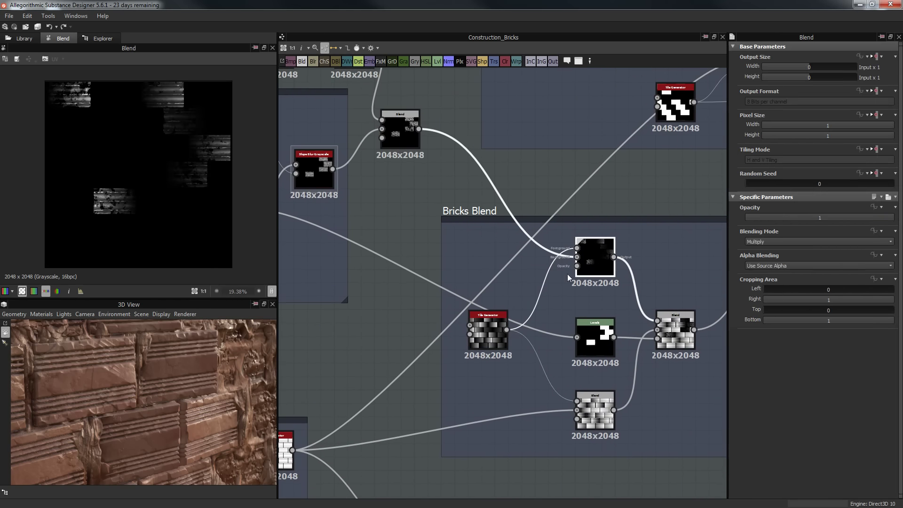
middle_click_drag(377, 159, 467, 171)
left_click(467, 172)
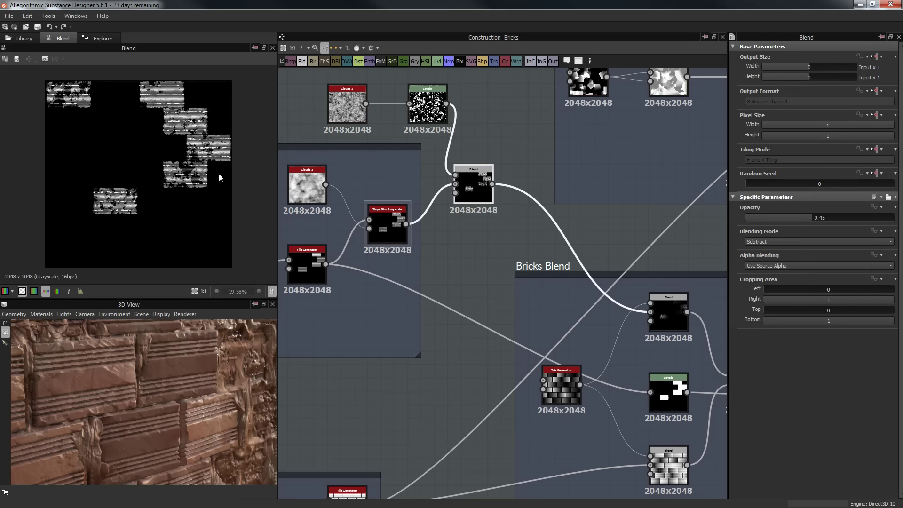
middle_click_drag(597, 234, 577, 227)
left_click(649, 306)
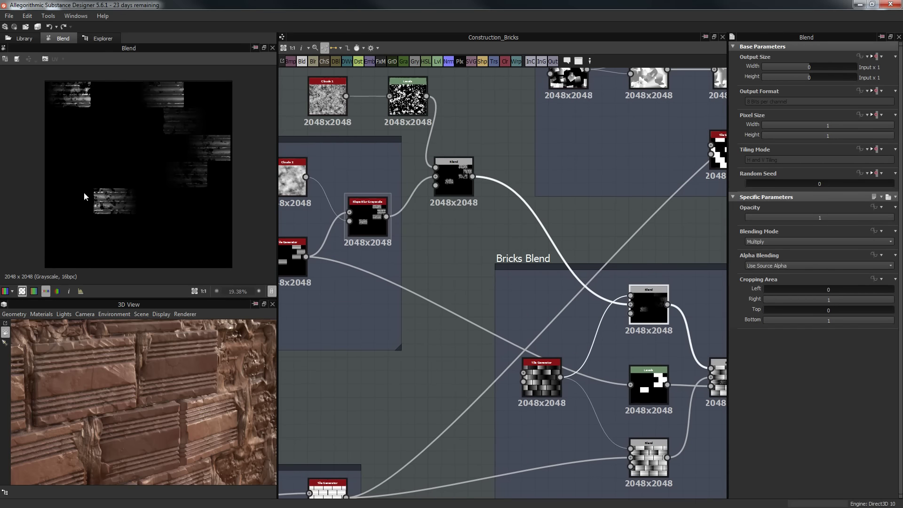
Display the Subtract Blend in Bricks Blend and compare it with the Bricks Base Tile Generator that feeds it.
middle_click_drag(562, 223, 484, 82)
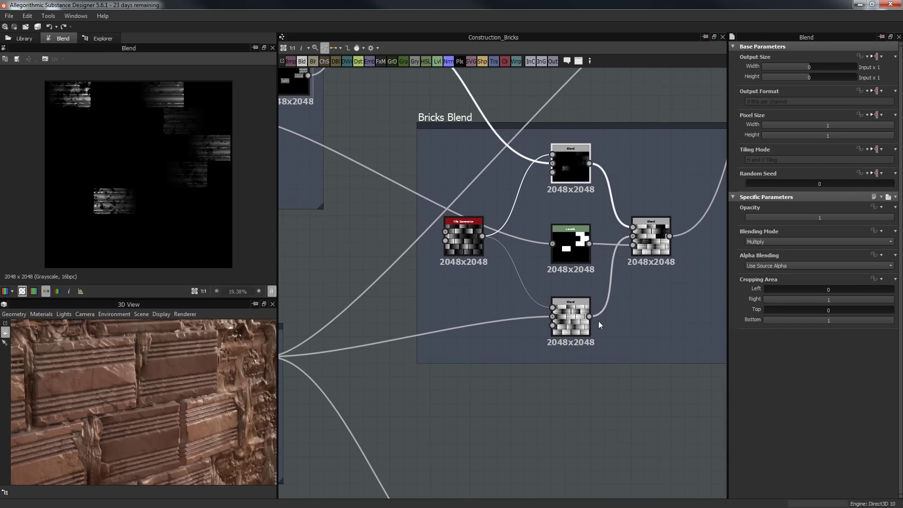
double_click(574, 319)
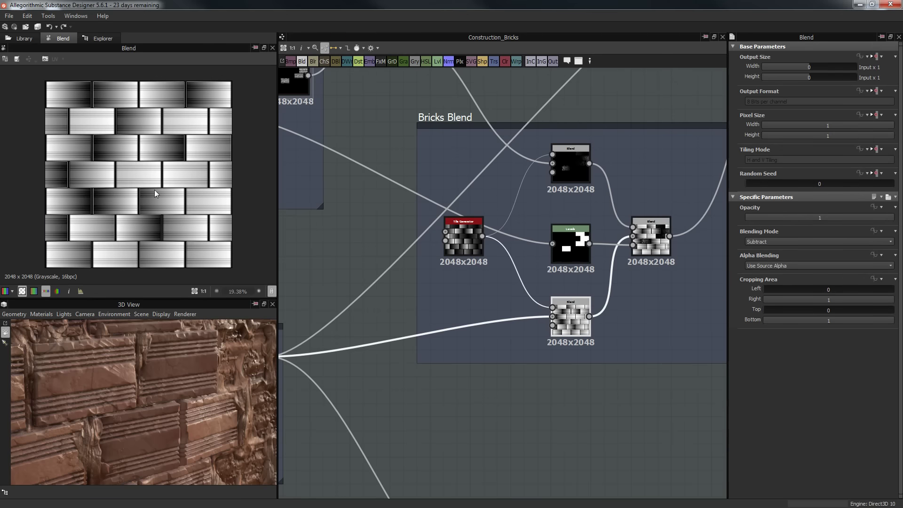
middle_click_drag(460, 283, 581, 247)
double_click(335, 343)
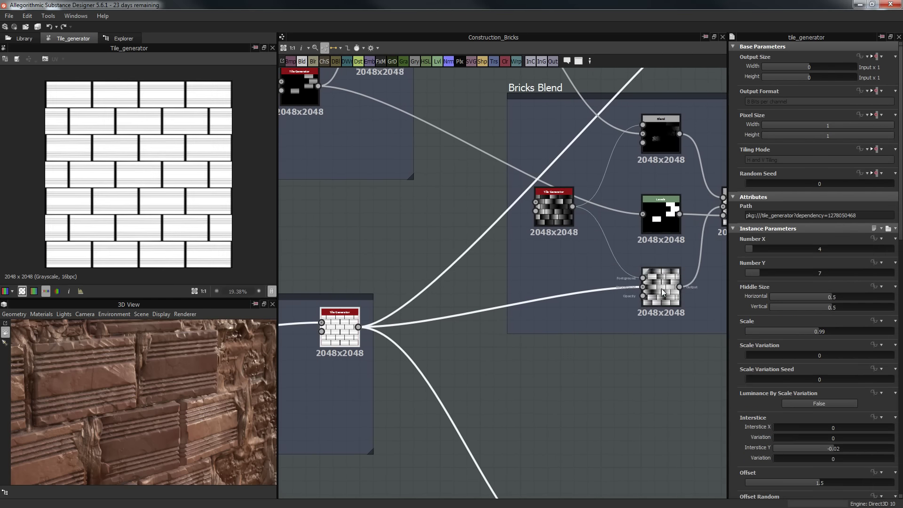
double_click(662, 292)
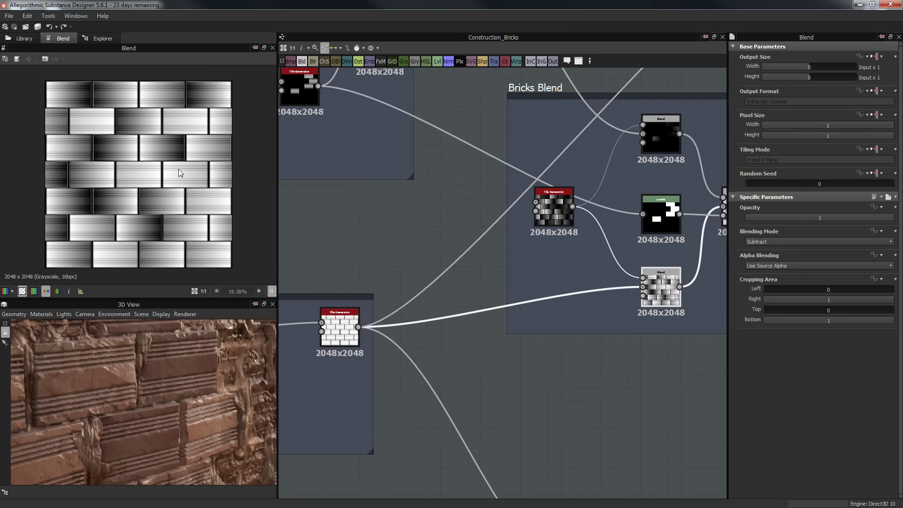
Trace the Broken Bricks Tile Generator into the Bricks Blend group's Levels node, and display the resulting brick mask.
middle_click_drag(502, 255, 423, 322)
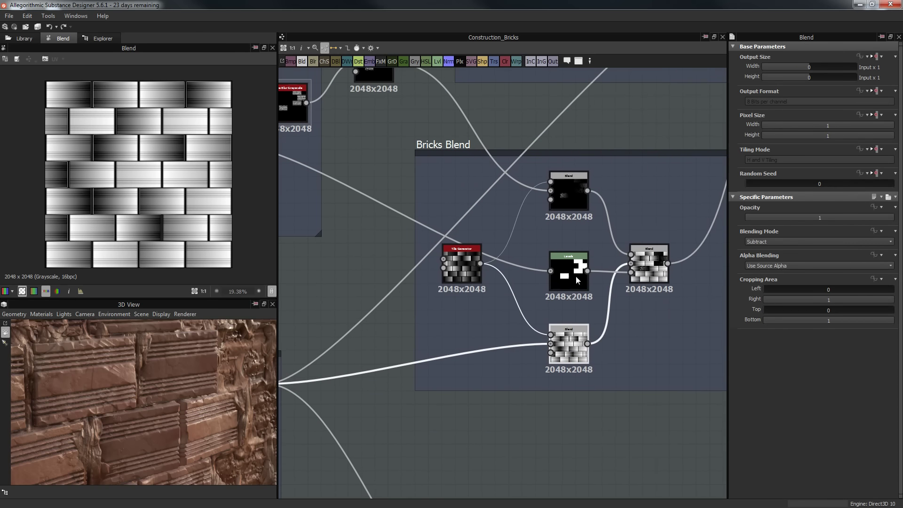
middle_click_drag(567, 274, 612, 272)
middle_click_drag(471, 191, 669, 218)
middle_click_drag(538, 233, 490, 231)
double_click(409, 177)
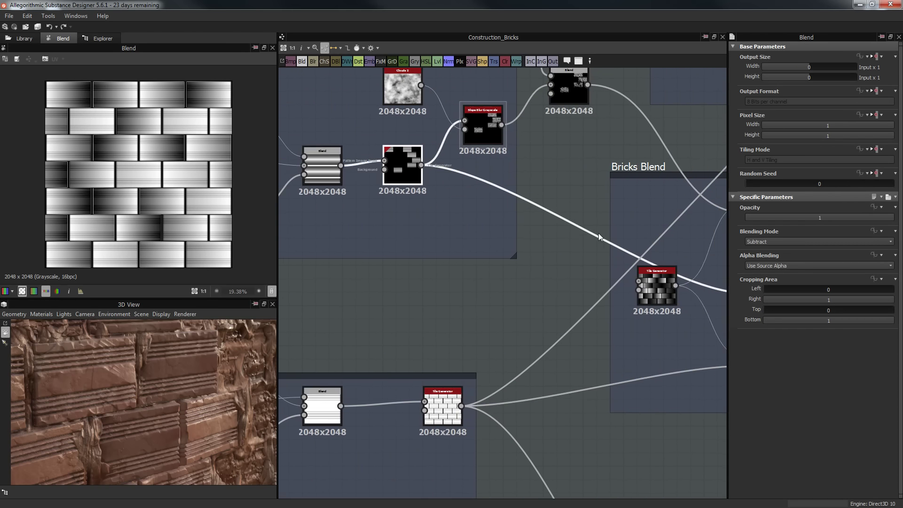
middle_click_drag(593, 234, 494, 220)
middle_click_drag(625, 274, 535, 260)
double_click(583, 267)
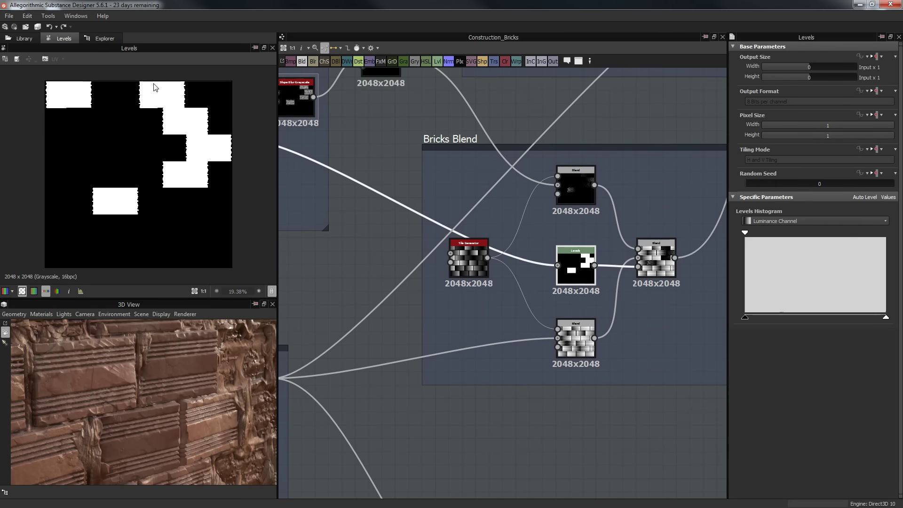
Display the Copy Blend in Bricks Blend that combines the broken and base bricks through the Levels mask.
middle_click_drag(612, 287, 581, 285)
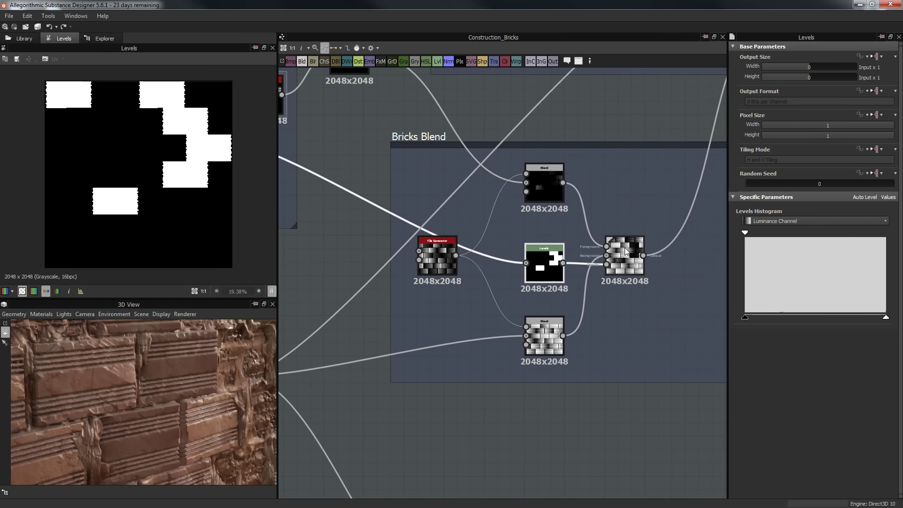
middle_click_drag(603, 214, 584, 231)
double_click(597, 263)
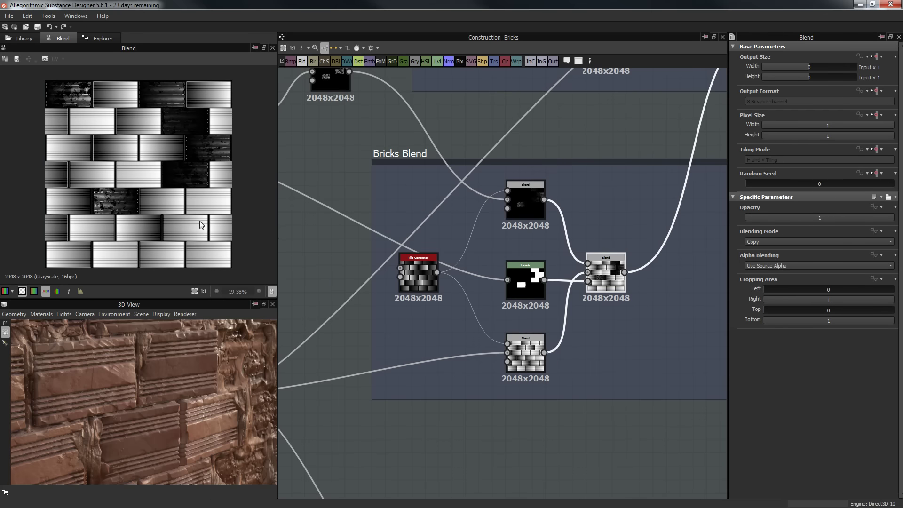
Add a Cells 4 node and place it just above the Cracks group.
scroll(591, 227, "down", 3)
middle_click_drag(591, 224, 422, 235)
middle_click_drag(497, 209, 536, 285)
scroll(432, 185, "up", 5)
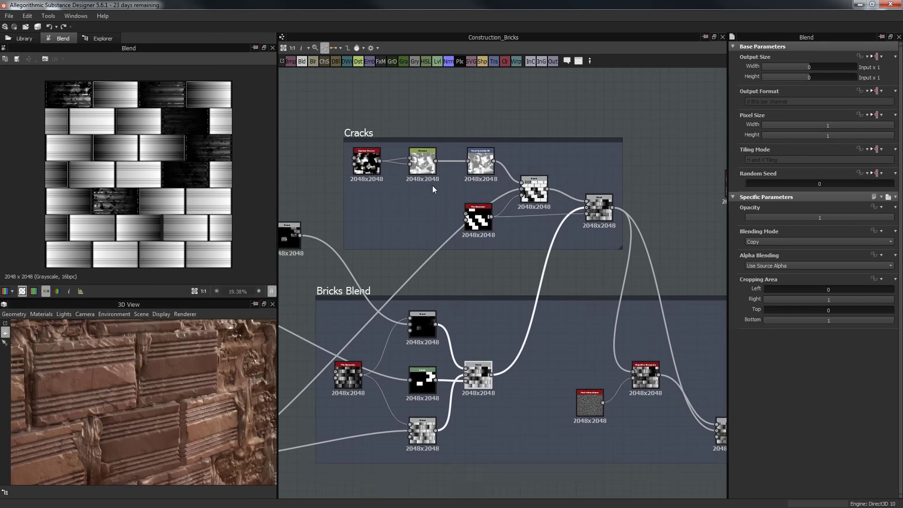
middle_click_drag(355, 81, 489, 151)
middle_click_drag(513, 103, 511, 107)
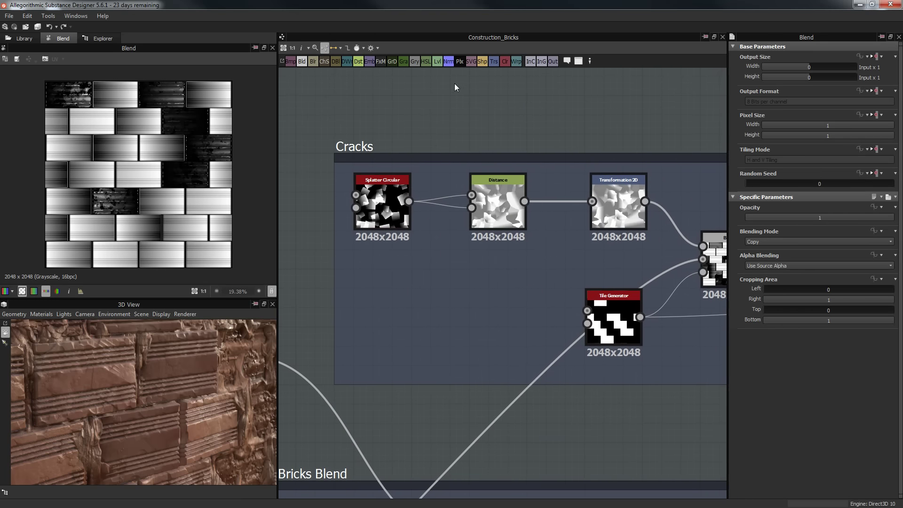
key("space")
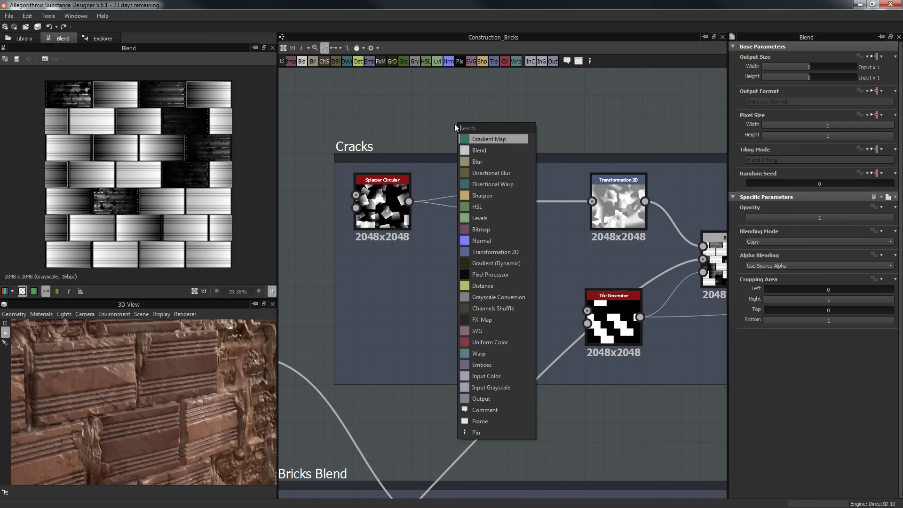
type("ce")
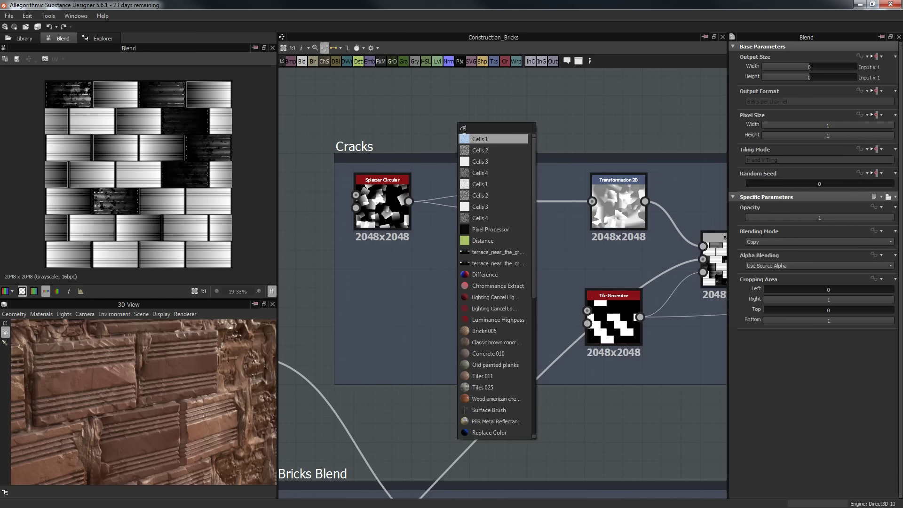
left_click(482, 173)
left_click_drag(446, 126, 419, 106)
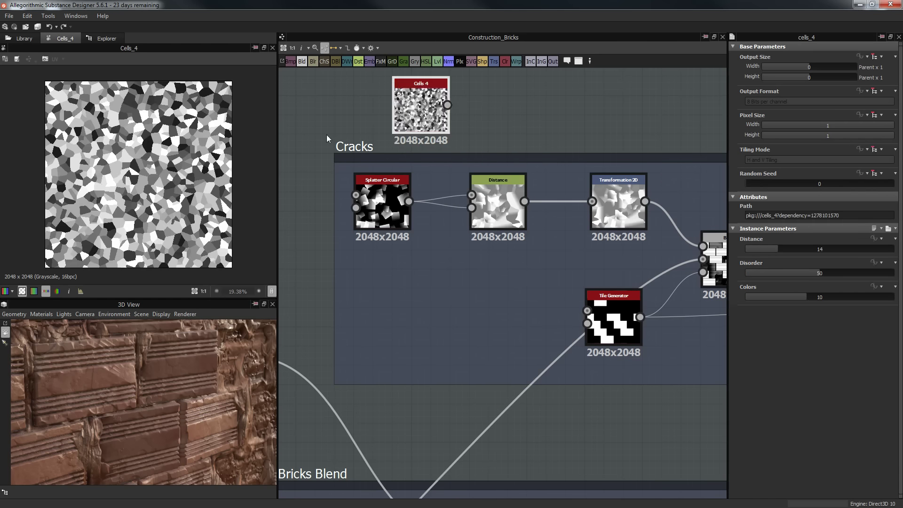
Examine the Cells 4 pattern up close and delete the node.
scroll(151, 162, "up", 5)
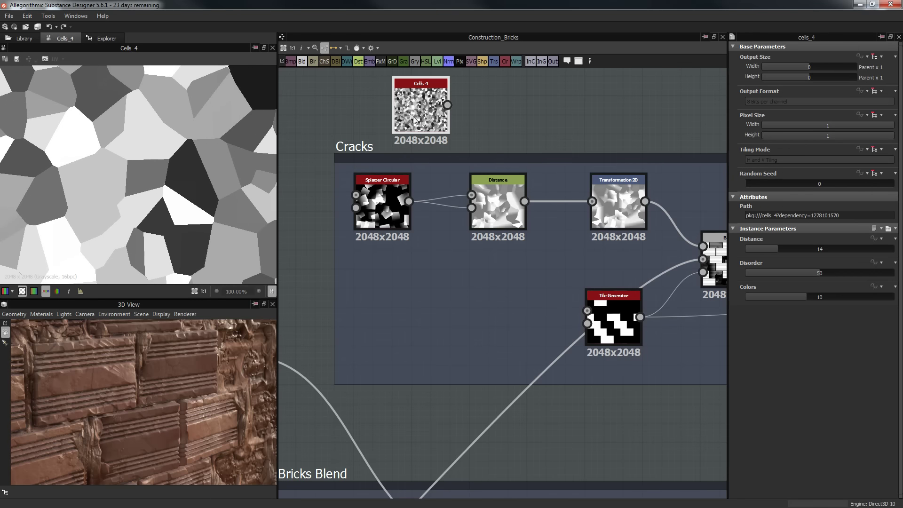
left_click_drag(484, 115, 483, 120)
key("Delete")
Display the Splatter Circular node in Cracks and examine its scattered Gradation pattern up close.
double_click(369, 183)
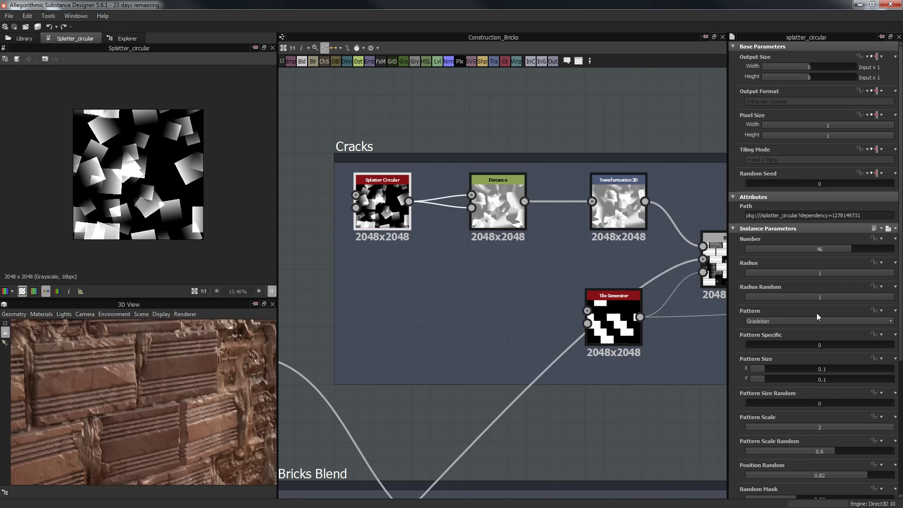
scroll(139, 221, "up", 5)
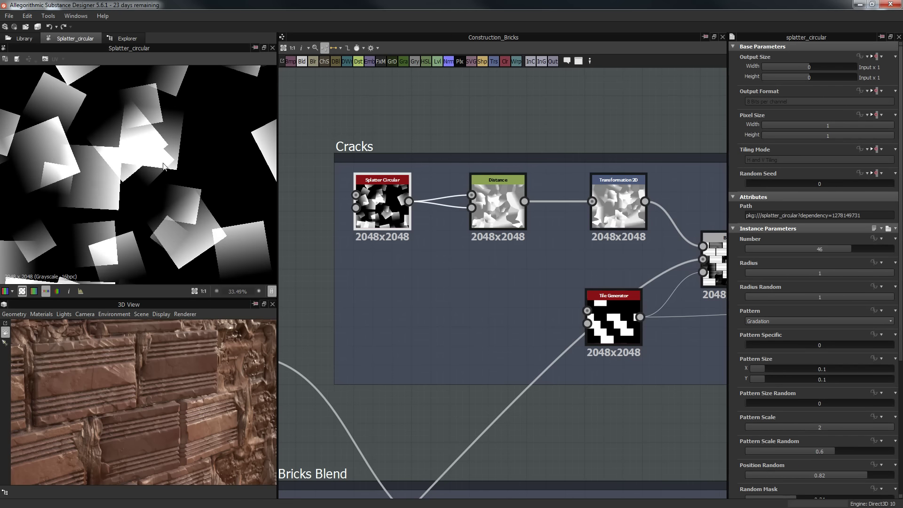
scroll(108, 164, "down", 4)
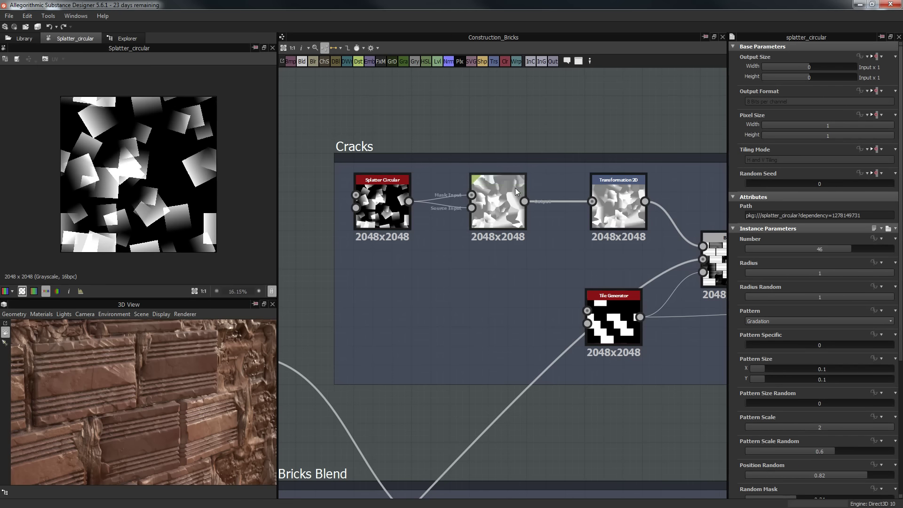
scroll(164, 169, "up", 1)
Set the Splatter Circular's Number to 64 and inspect the cracked bricks on the 3D model.
left_click_drag(889, 248, 898, 250)
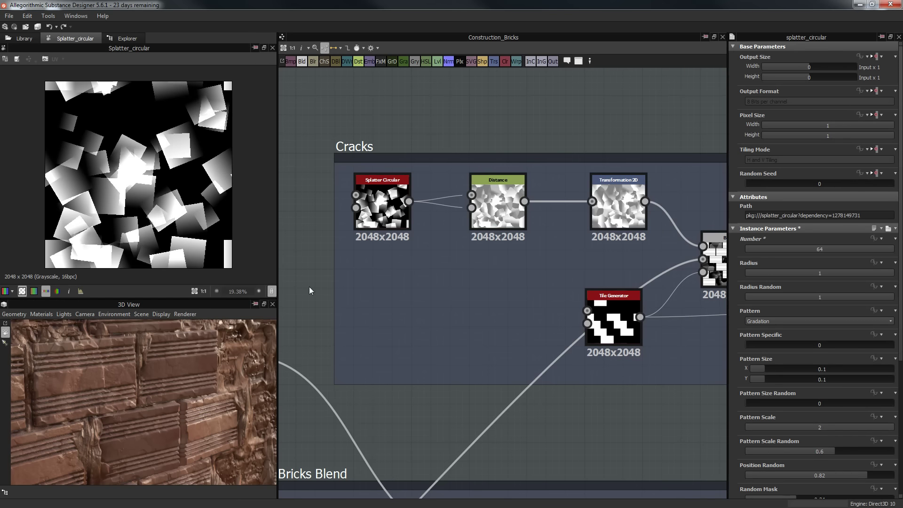
left_click_drag(159, 372, 160, 335)
scroll(152, 361, "down", 3)
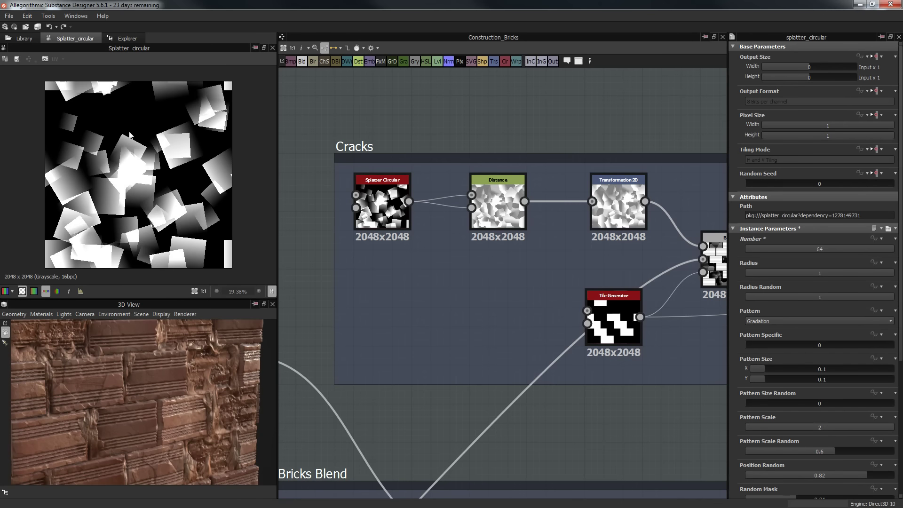
left_click_drag(137, 378, 193, 408)
scroll(158, 366, "up", 5)
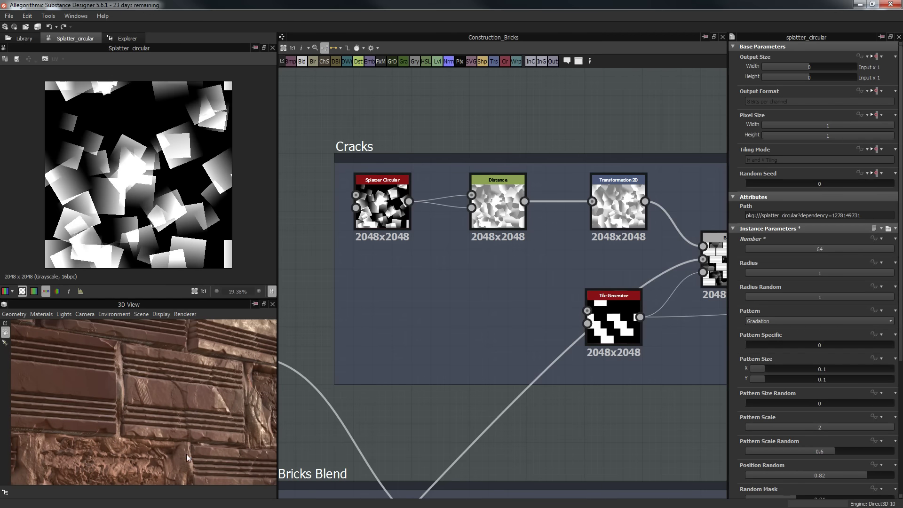
left_click_drag(169, 362, 197, 359)
Display the Distance node in Cracks and examine its cell-like shards up close and as a whole.
middle_click_drag(533, 227, 523, 220)
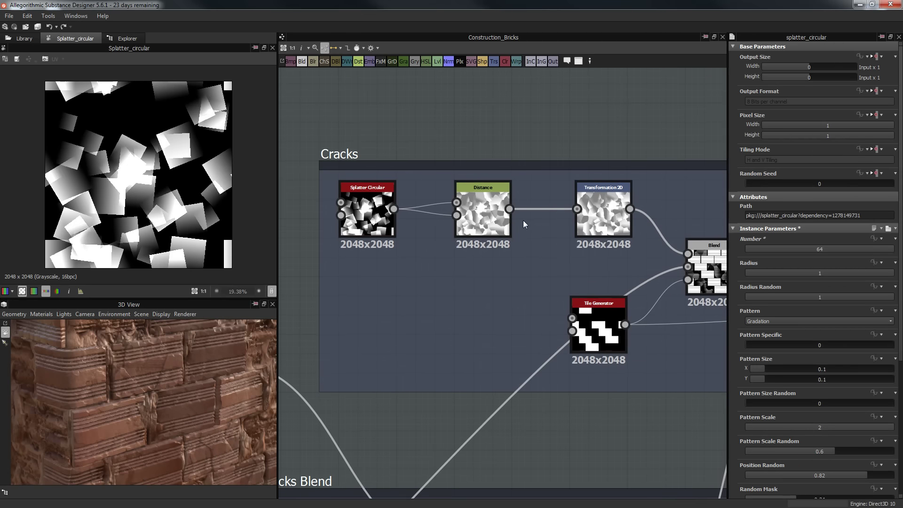
left_click(487, 214)
scroll(136, 181, "up", 3)
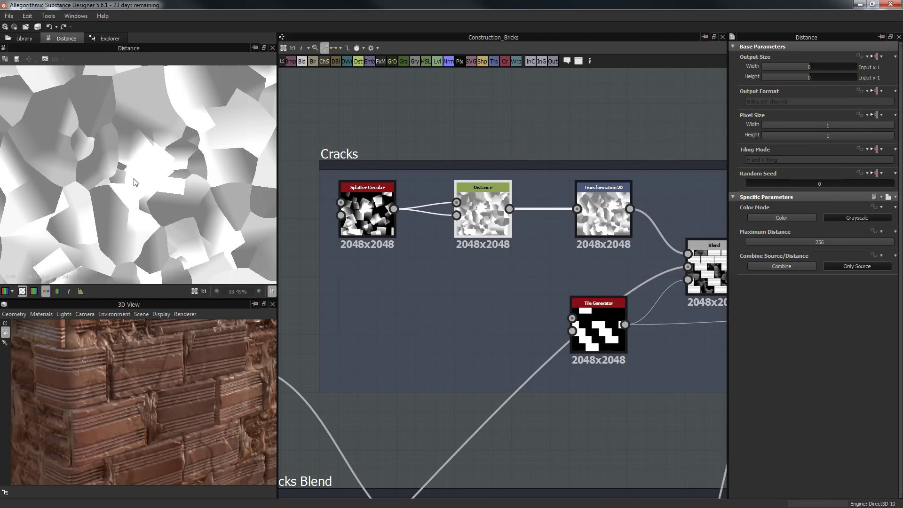
scroll(136, 187, "down", 3)
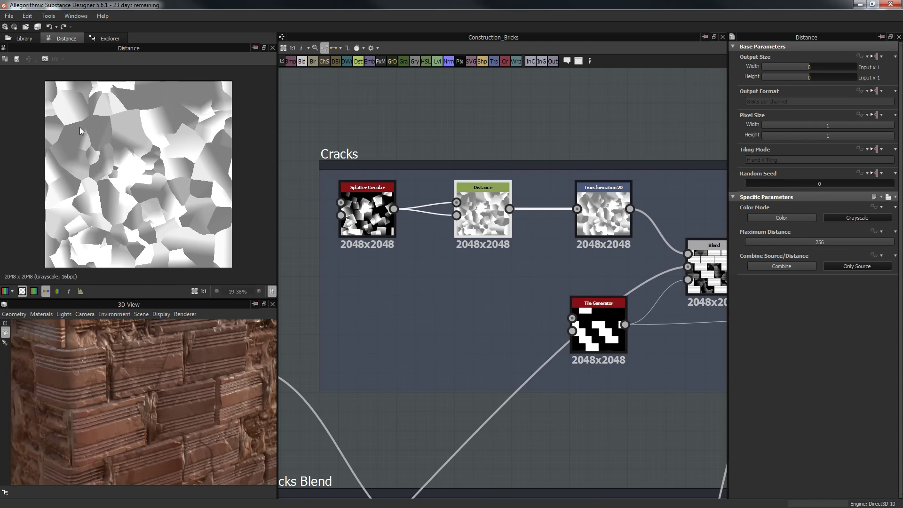
scroll(151, 173, "up", 3)
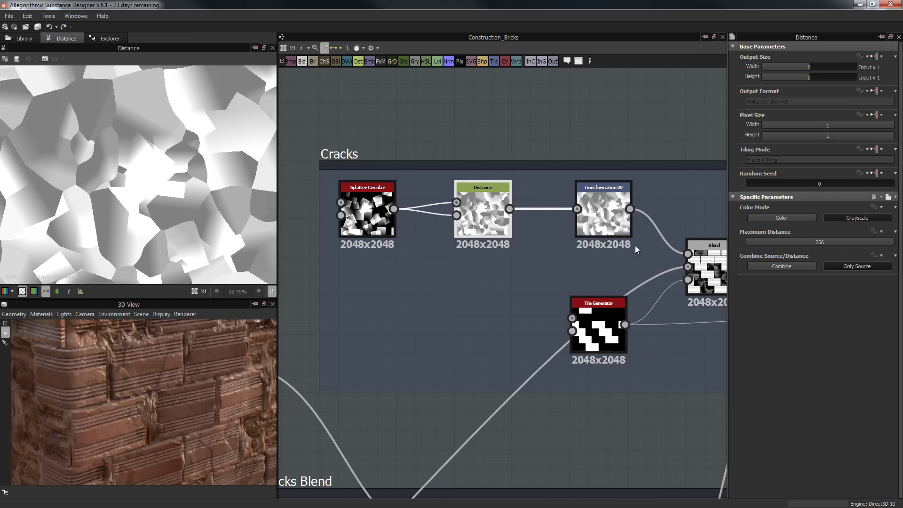
Duplicate the Distance node with its Splatter Circular inputs and place the copy above the Cracks group.
key("ctrl+d")
left_click_drag(504, 282, 485, 100)
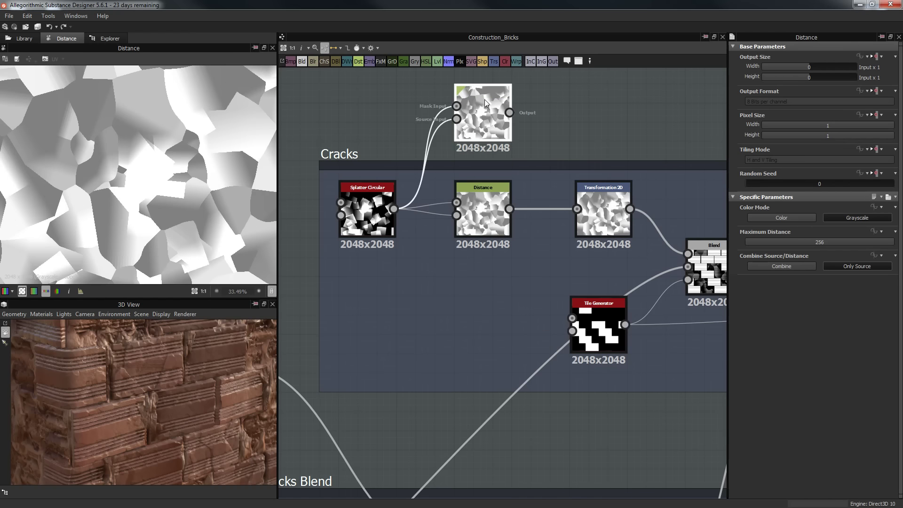
middle_click_drag(486, 100, 488, 170)
left_click_drag(488, 170, 489, 139)
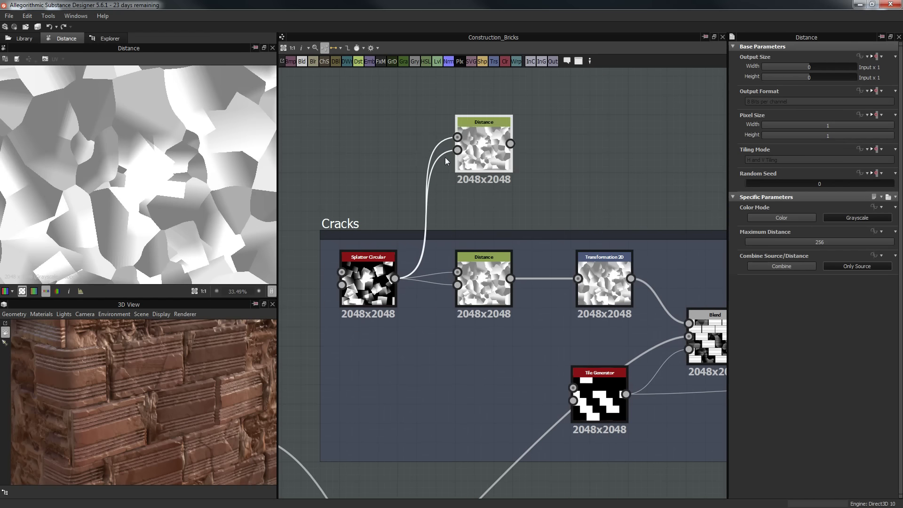
Set the duplicated Distance's Maximum Distance to 0, try Combine, return to Only Source and raise the distance to 91.02.
left_click_drag(838, 241, 743, 242)
left_click(778, 266)
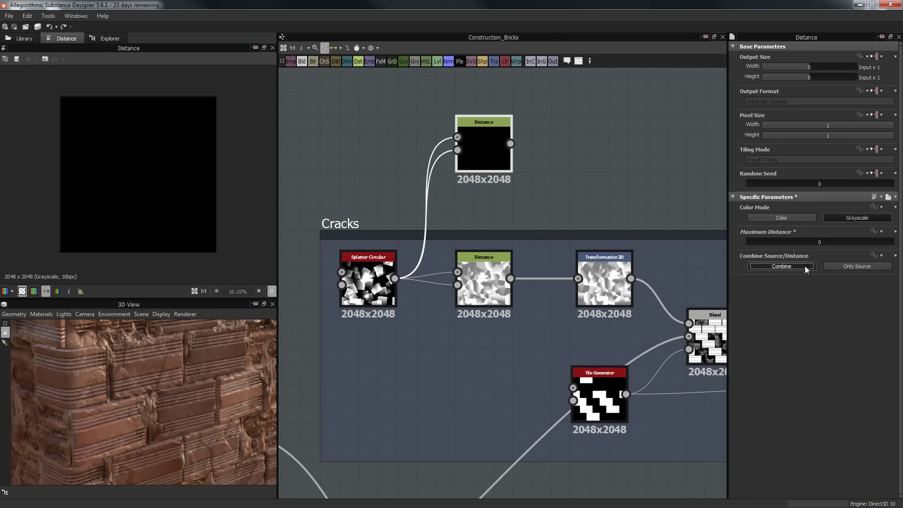
left_click(843, 265)
left_click_drag(750, 240, 798, 241)
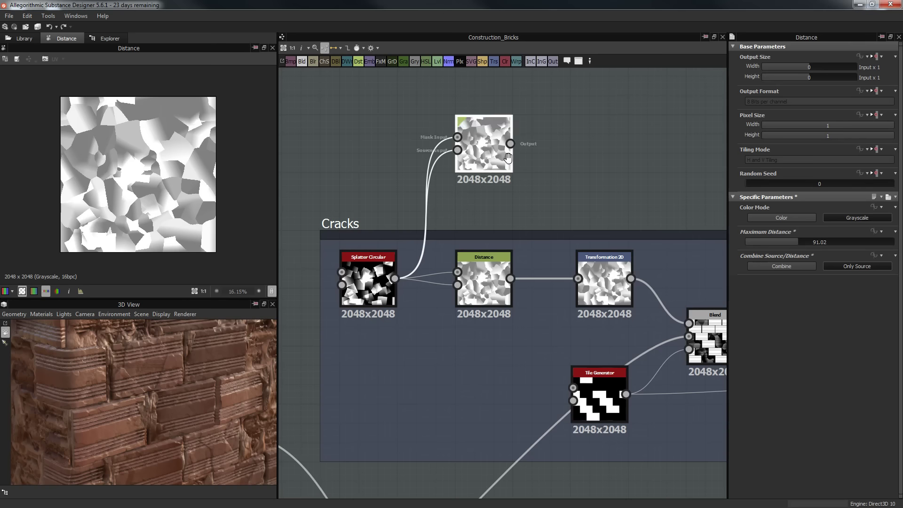
Examine the duplicated Distance's shard edges up close and delete the duplicate.
middle_click_drag(700, 250, 672, 259)
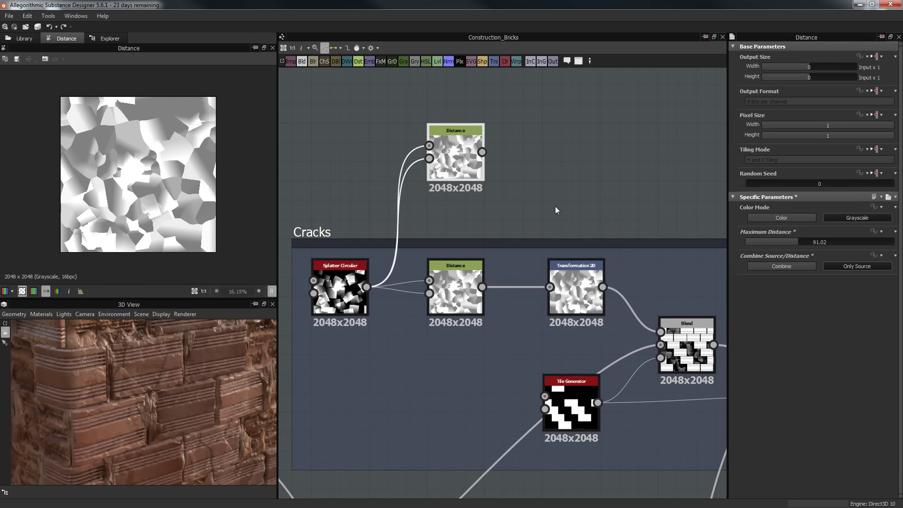
middle_click_drag(555, 211, 588, 200)
scroll(181, 157, "up", 3)
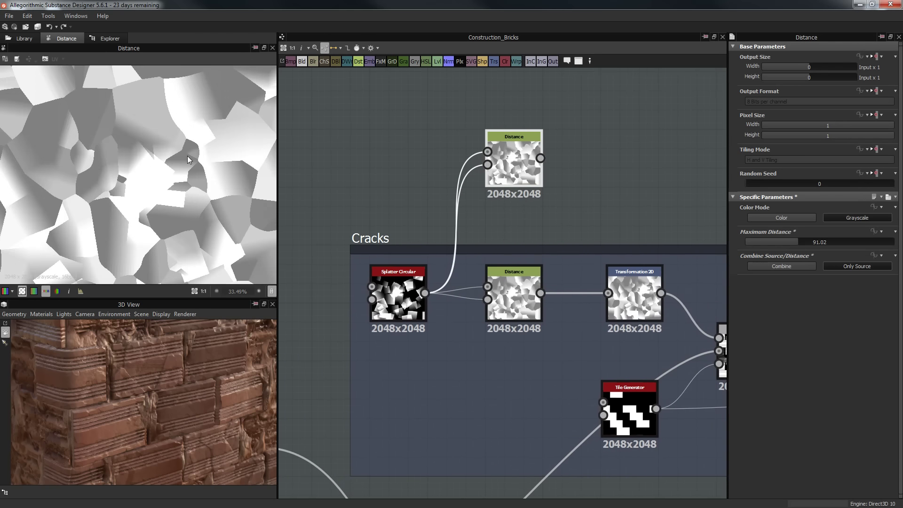
scroll(198, 161, "up", 3)
scroll(137, 117, "up", 3)
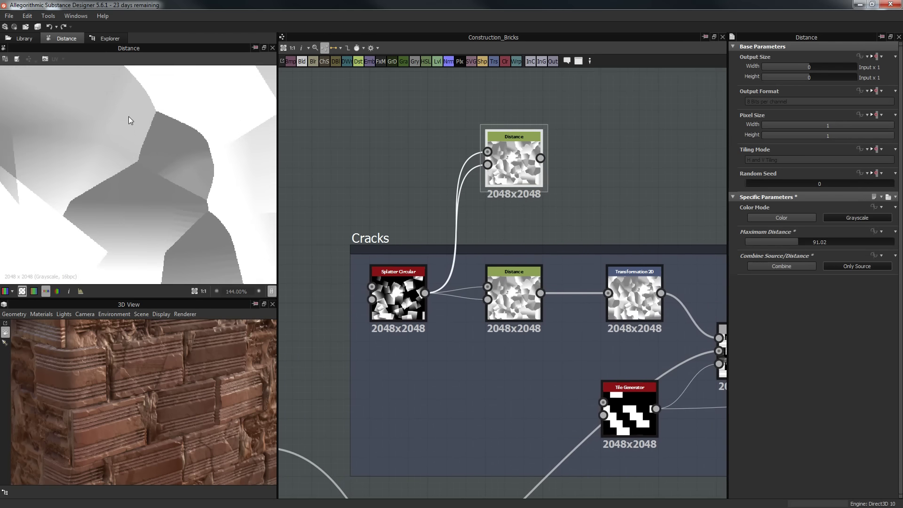
scroll(188, 163, "down", 3)
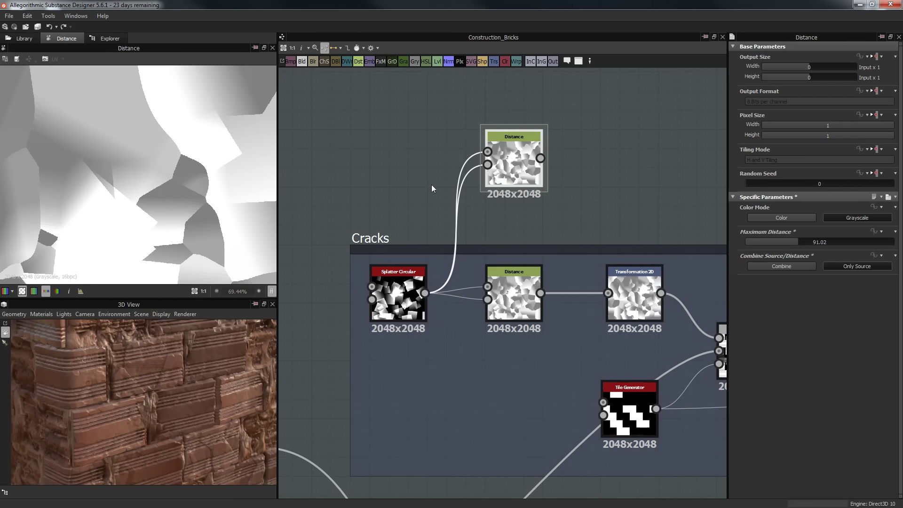
middle_click_drag(436, 181, 336, 139)
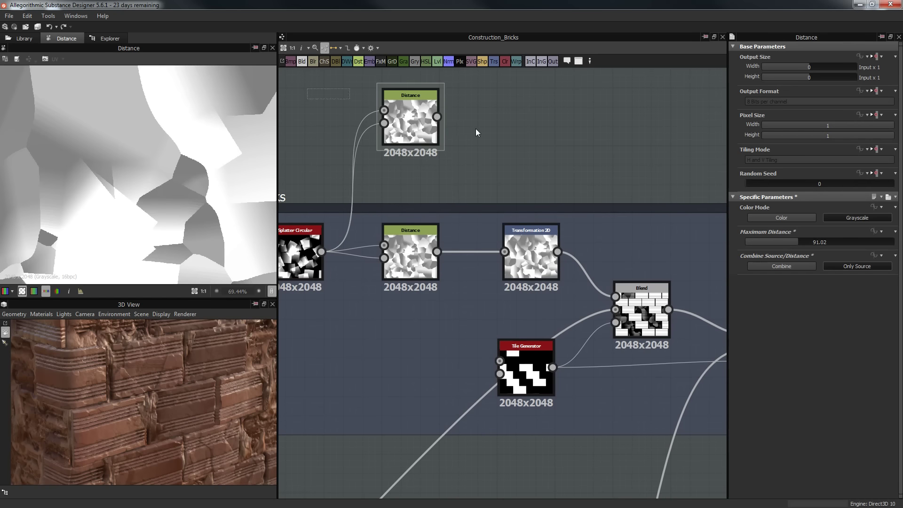
key("Delete")
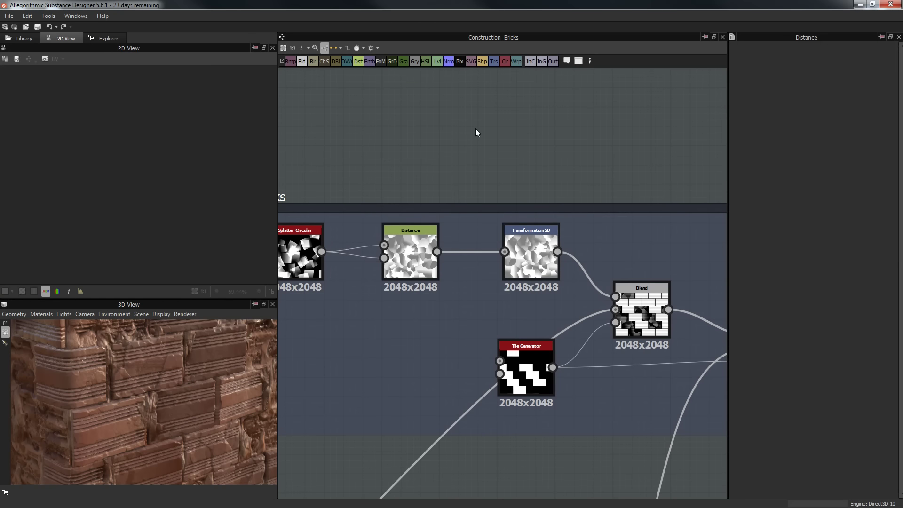
Display the Transformation 2D in Cracks and view how it offsets the whole shard pattern.
double_click(520, 249)
scroll(152, 151, "down", 9)
scroll(134, 142, "up", 1)
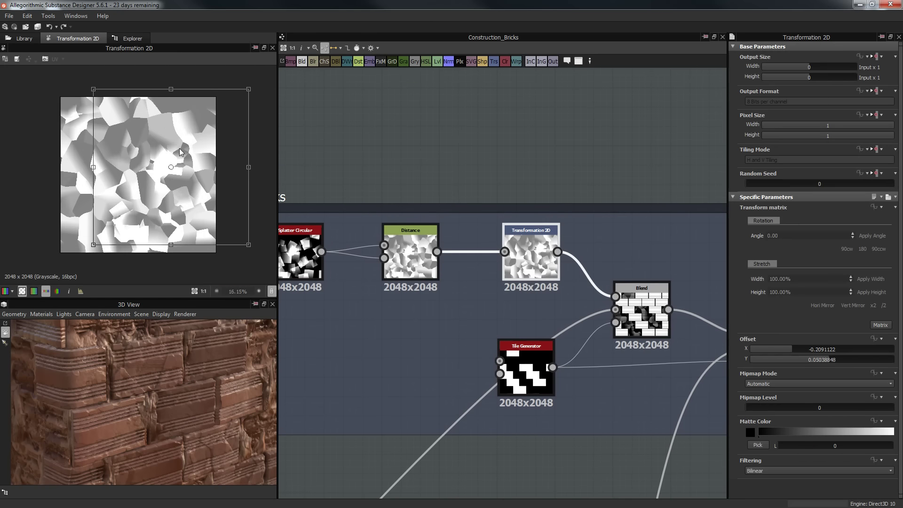
Display the Subtract Blend in Cracks and show the Transformation 2D's offset frame over its result.
double_click(642, 311)
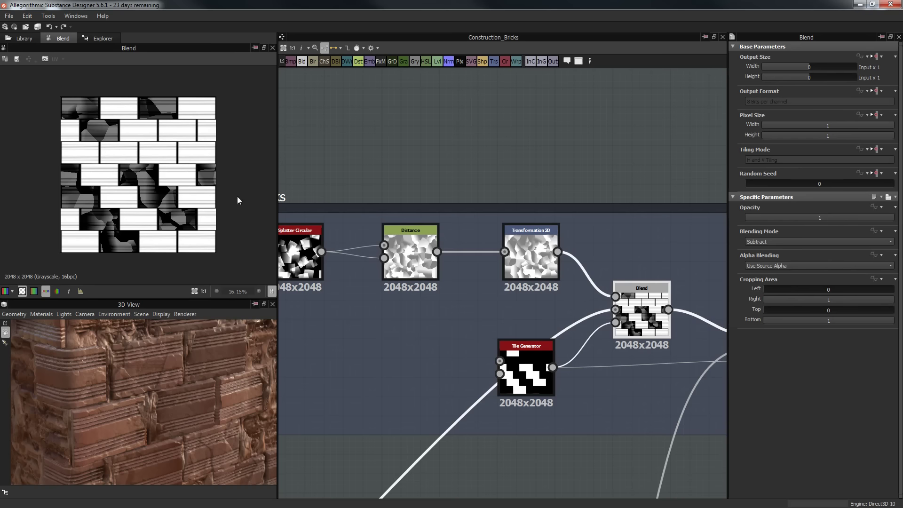
left_click(530, 249)
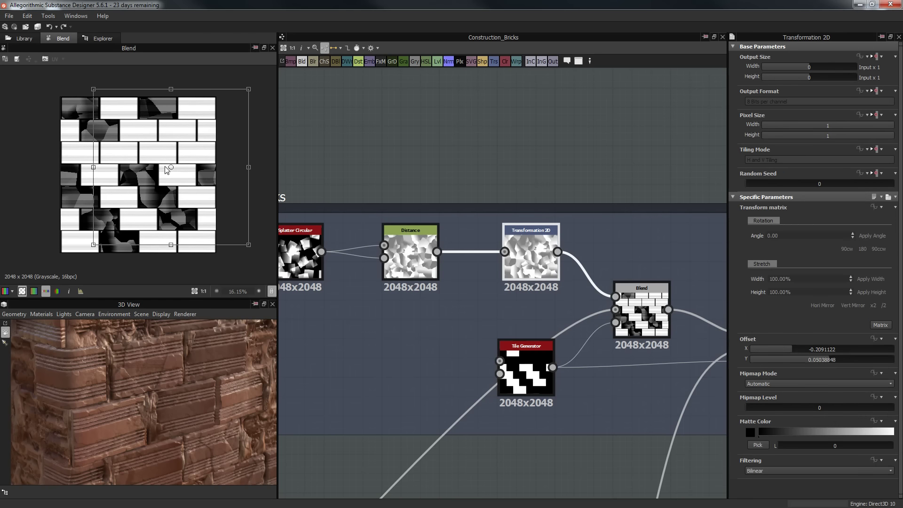
left_click(544, 120)
middle_click_drag(558, 154, 551, 76)
middle_click_drag(461, 202, 503, 214)
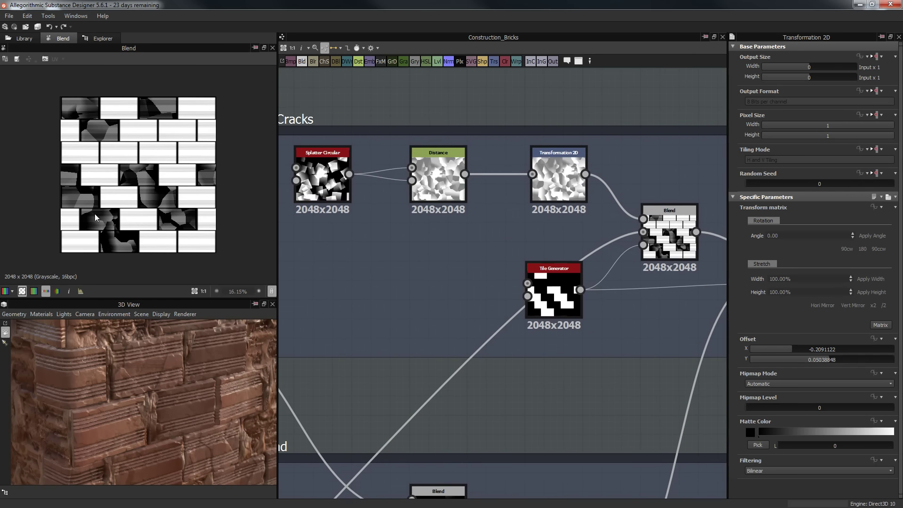
Move the Tile Generator slightly lower in the Cracks group and examine the cracked bricks in the Subtract Blend.
left_click_drag(554, 301, 554, 321)
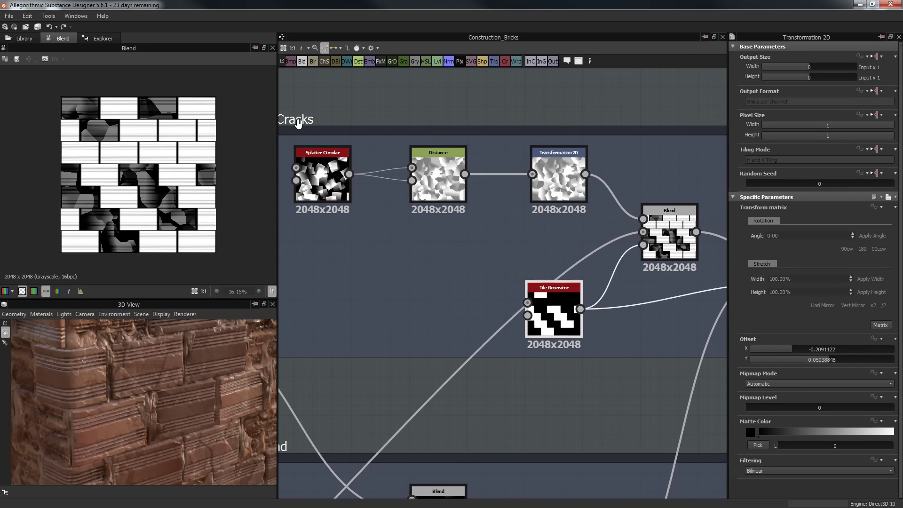
middle_click_drag(364, 155, 383, 166)
scroll(51, 192, "up", 2)
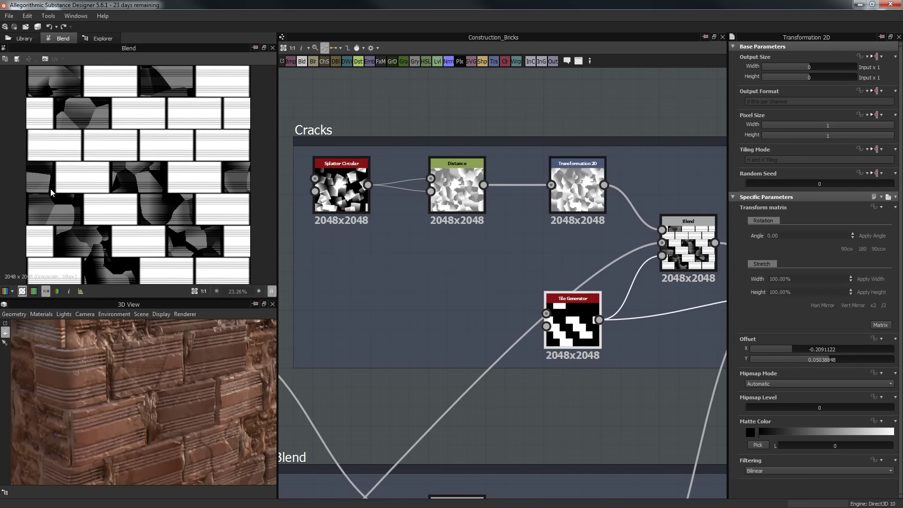
scroll(56, 191, "down", 2)
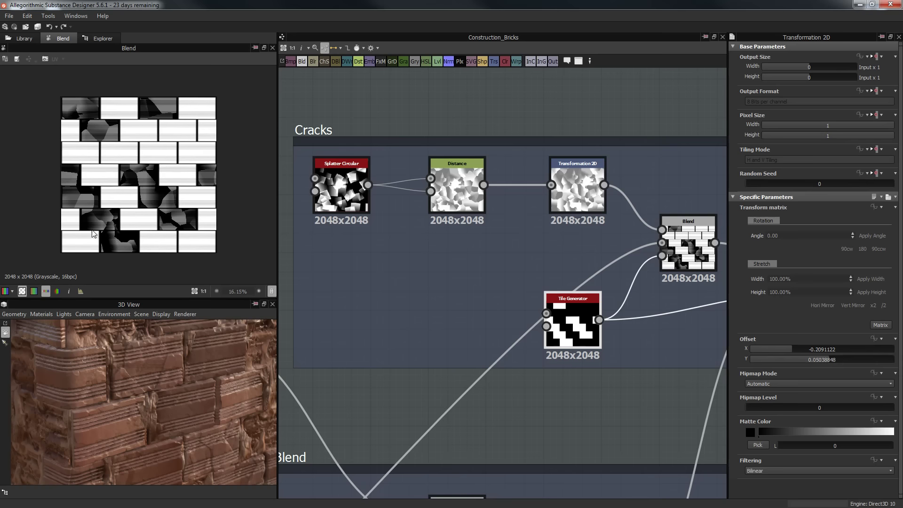
Add a Directional Warp node in the Cracks group and feed the Transformation 2D output into its image input.
middle_click_drag(522, 243, 526, 231)
scroll(471, 236, "down", 2)
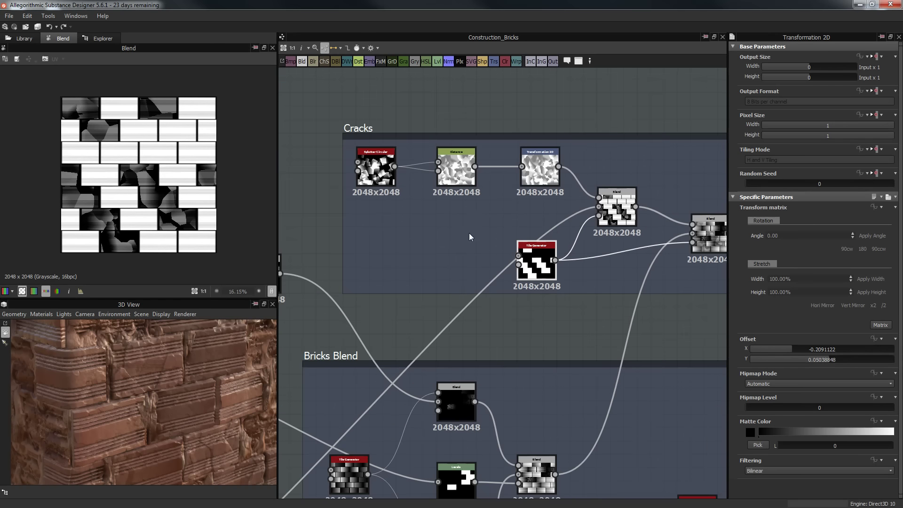
middle_click_drag(471, 236, 490, 222)
key("space")
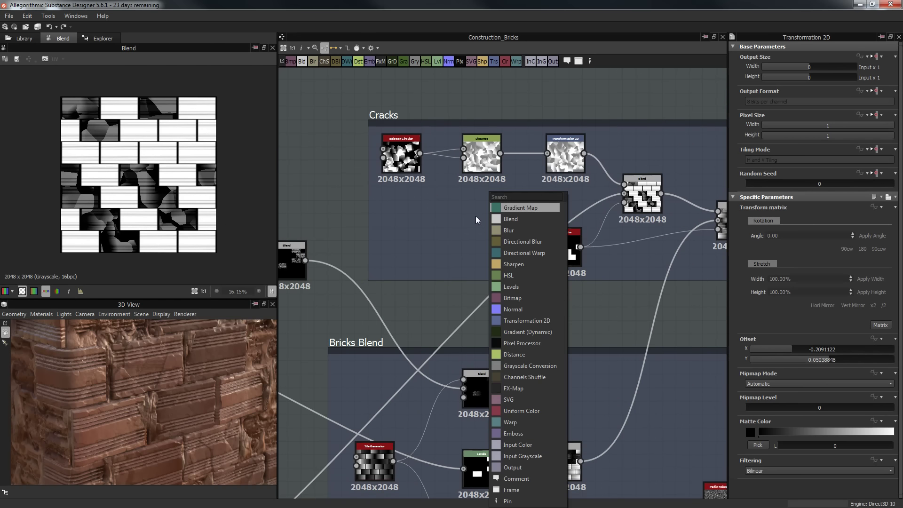
type("dir")
key("Down")
key("Return")
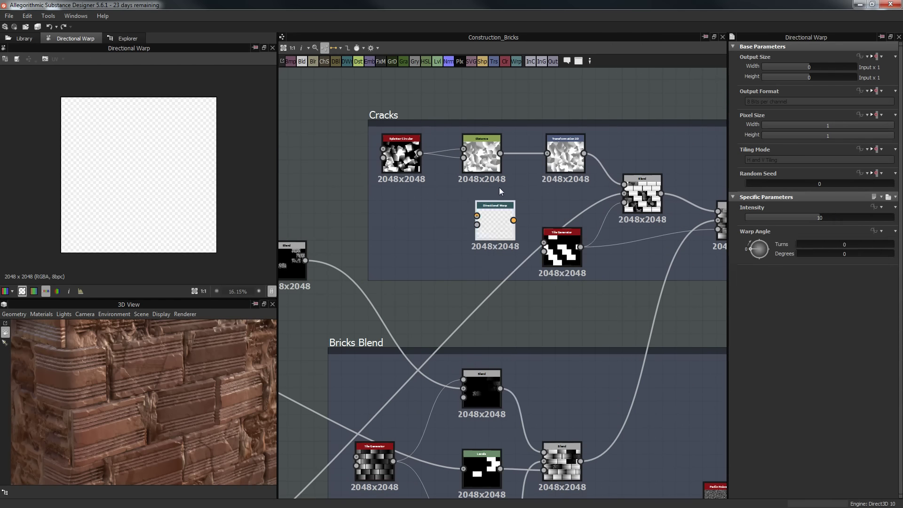
left_click_drag(584, 153, 477, 215)
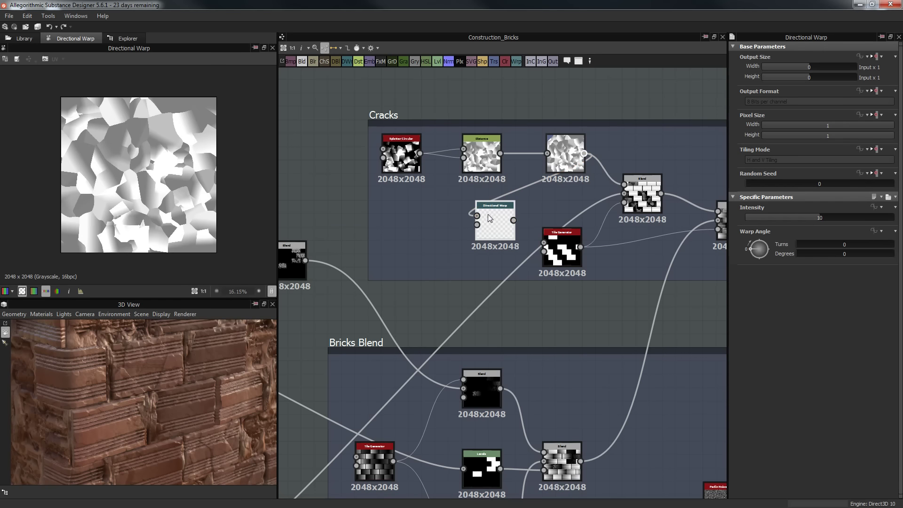
Try different warp directions on the Directional Warp and set its warp angle to -1 degree.
scroll(489, 218, "down", 2)
left_click_drag(752, 258, 763, 261)
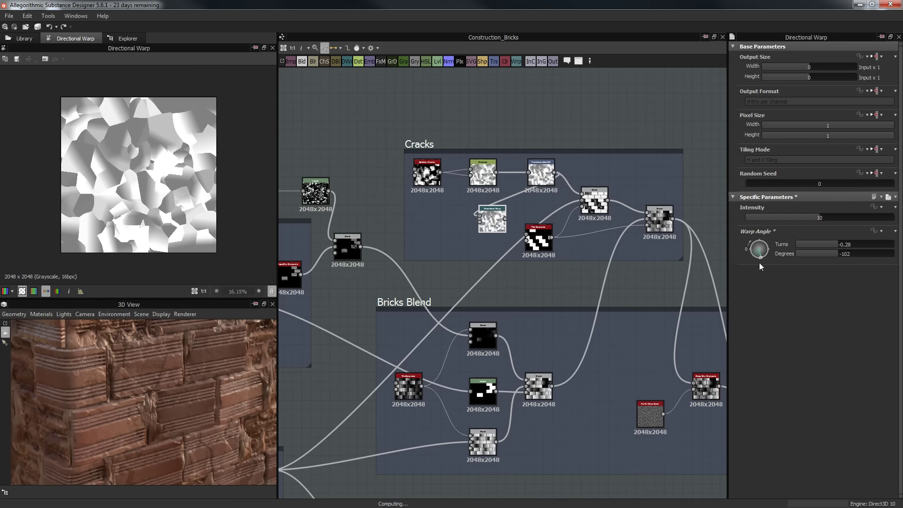
middle_click_drag(450, 327, 574, 258)
left_click_drag(759, 255, 748, 249)
middle_click_drag(496, 241, 567, 210)
left_click(475, 371)
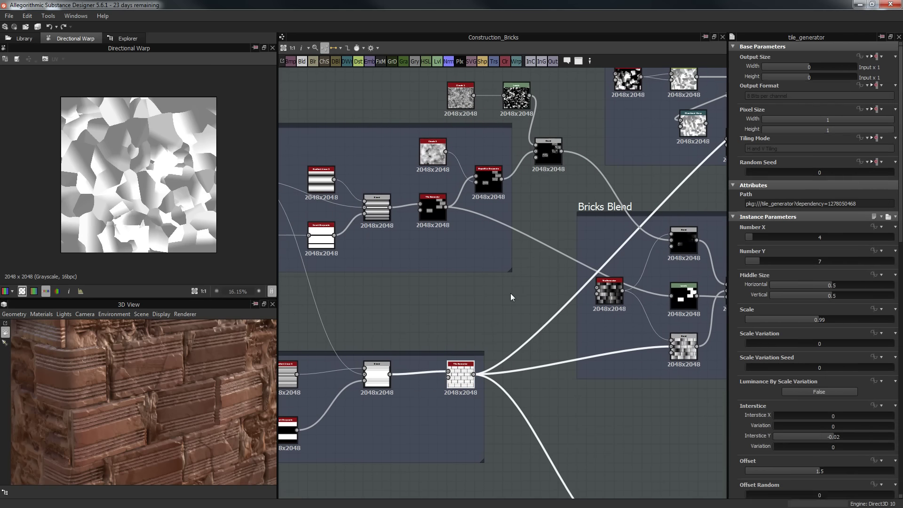
key("ctrl+d")
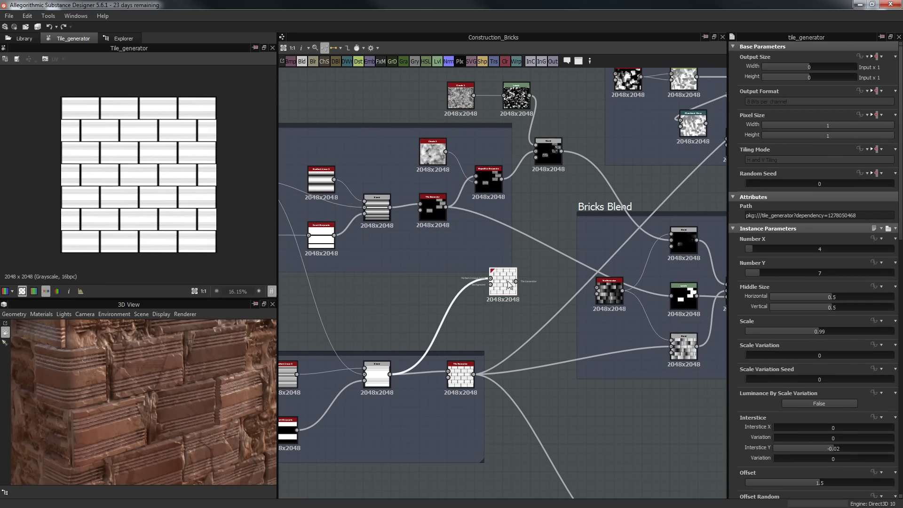
key("Delete")
Find the Tile Generator with randomly grey bricks and move it to just below the Cracks group near the Directional Warp.
scroll(529, 289, "down", 4)
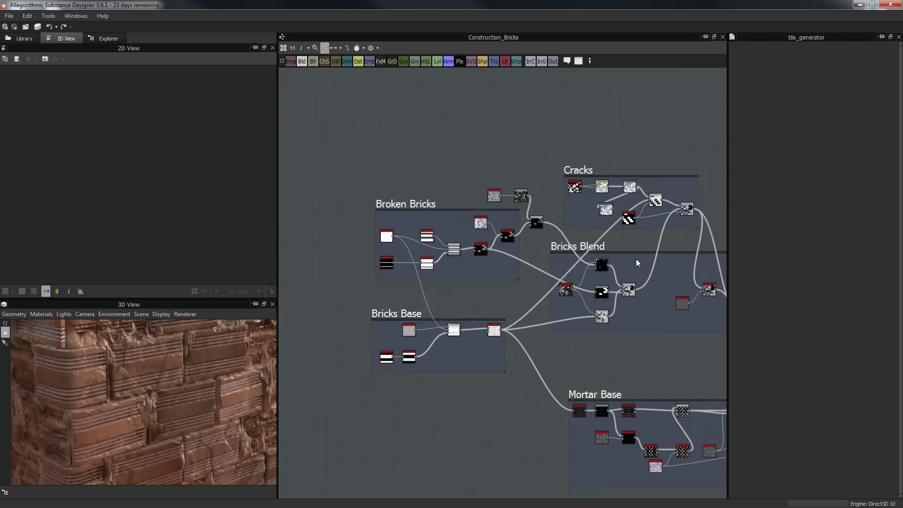
scroll(638, 262, "down", 1)
middle_click_drag(705, 262, 363, 264)
scroll(556, 262, "up", 1)
scroll(556, 262, "up", 1)
middle_click_drag(550, 263, 485, 262)
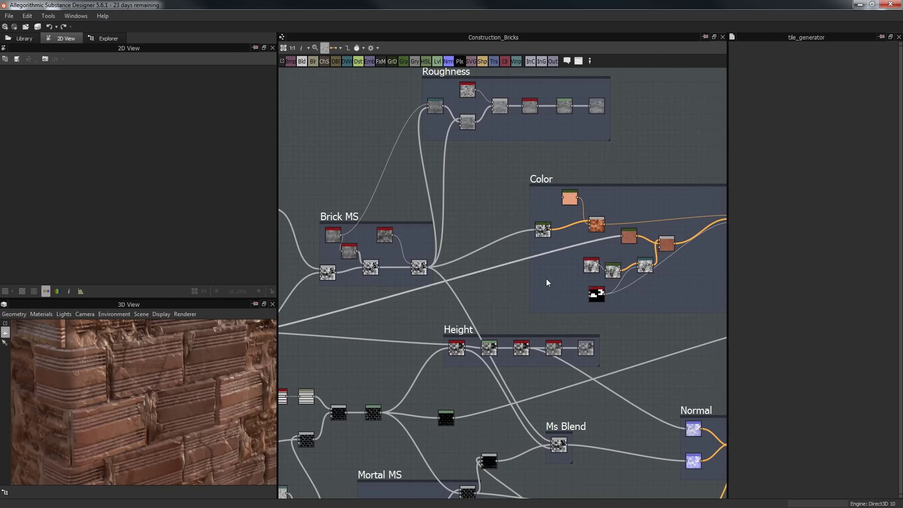
middle_click_drag(546, 280, 576, 195)
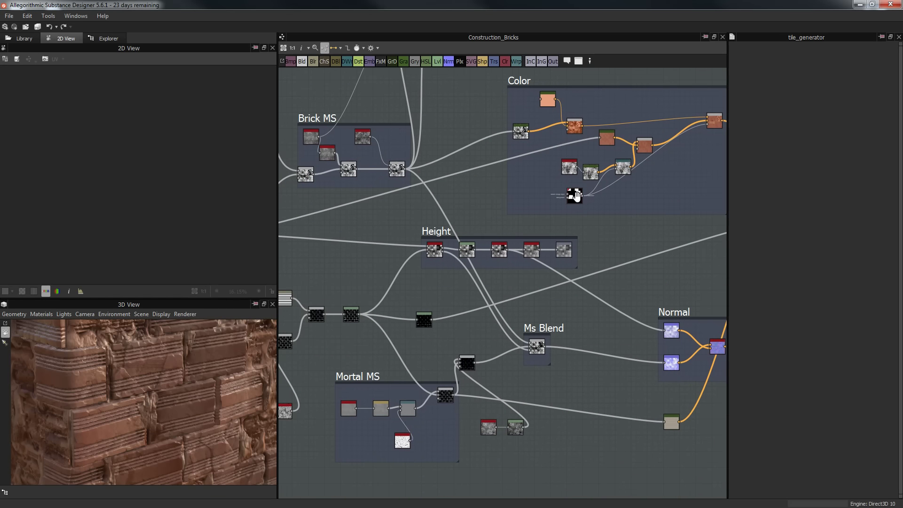
scroll(463, 293, "up", 4)
middle_click_drag(546, 329, 401, 400)
scroll(480, 380, "down", 3)
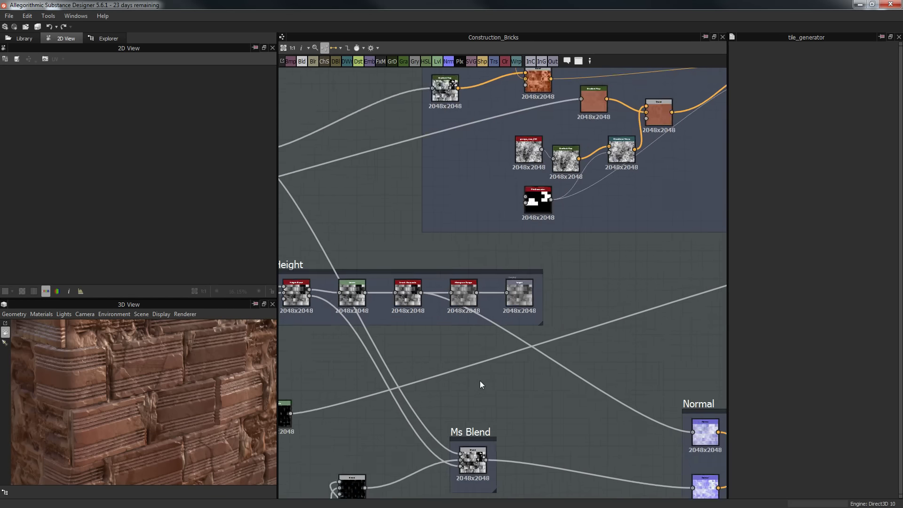
middle_click_drag(509, 279, 817, 334)
middle_click_drag(549, 222, 833, 215)
left_click_drag(654, 216, 462, 236)
scroll(447, 282, "up", 5)
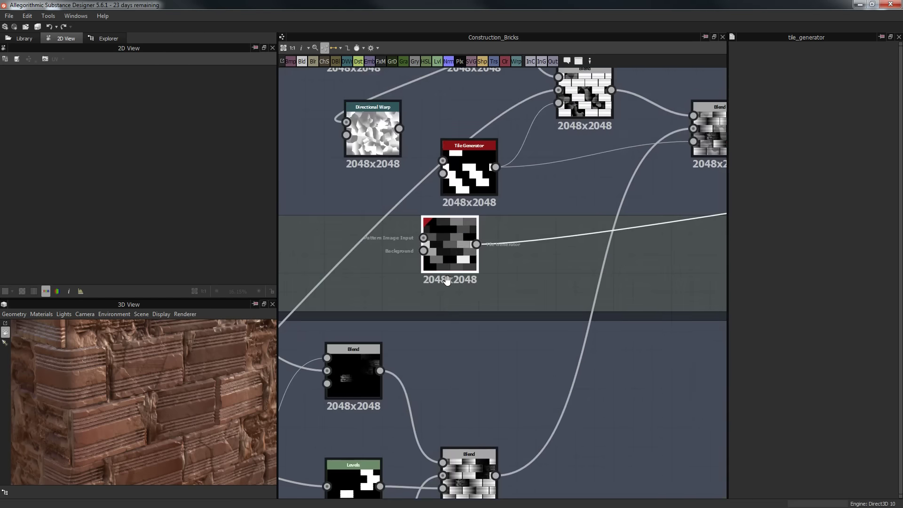
scroll(446, 291, "down", 3)
left_click_drag(461, 288, 371, 288)
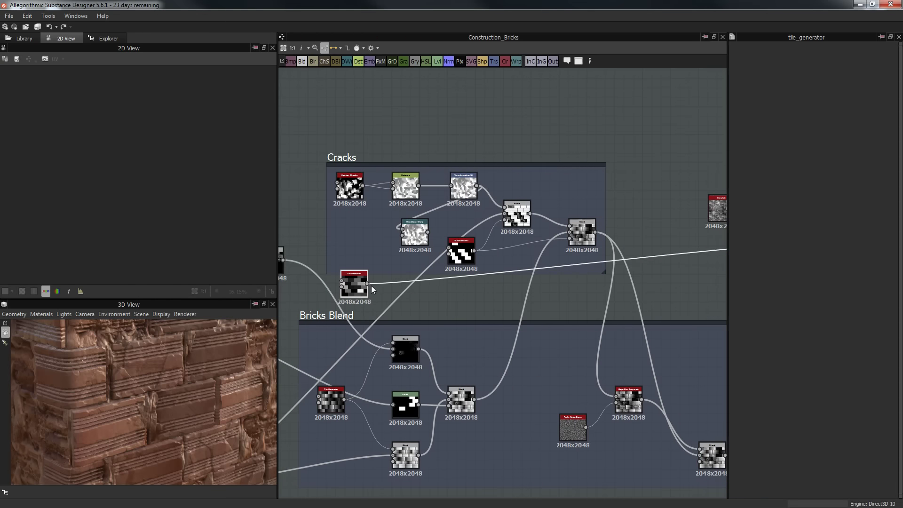
Wire the Transformation 2D into the Directional Warp's image input and the grey-brick Tile Generator into its intensity input.
left_click_drag(395, 248, 403, 229)
double_click(414, 232)
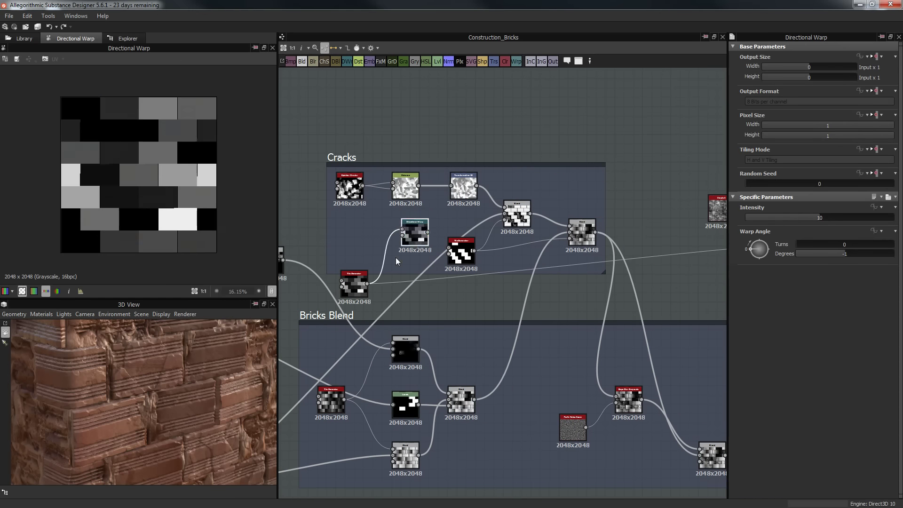
left_click_drag(478, 186, 402, 229)
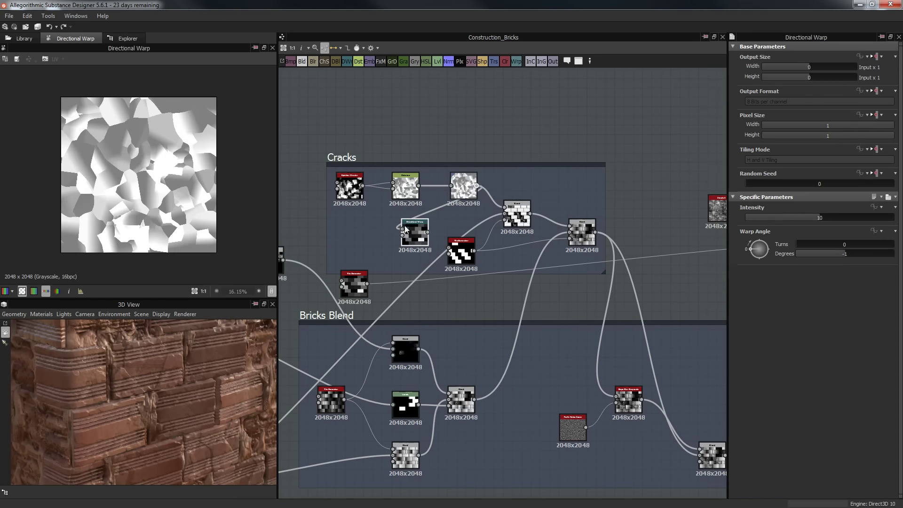
left_click_drag(367, 284, 402, 235)
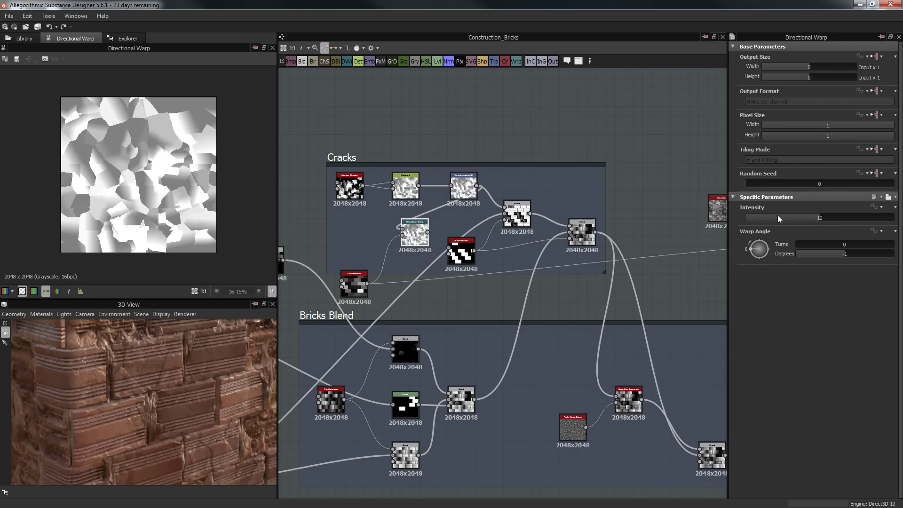
Set the Directional Warp's intensity to 300 and connect its output to the Subtract Blend's foreground.
double_click(820, 217)
key("Return")
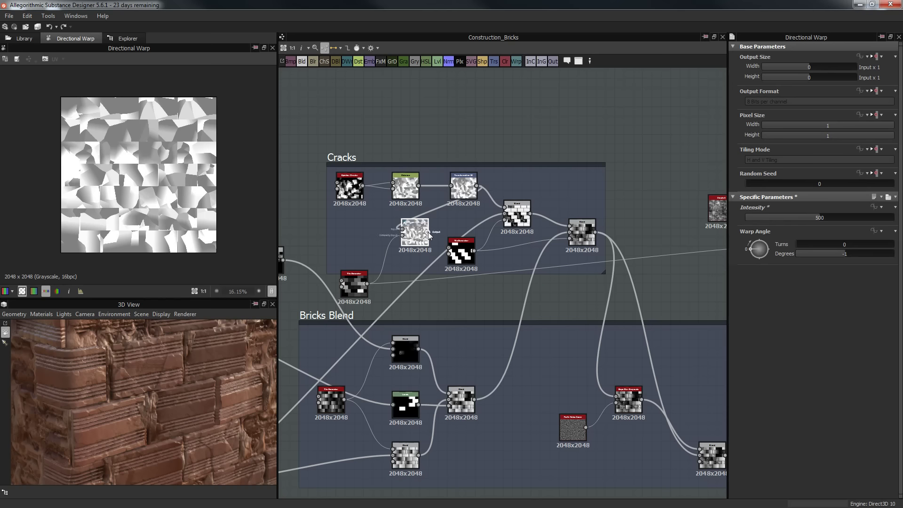
left_click_drag(492, 216, 504, 208)
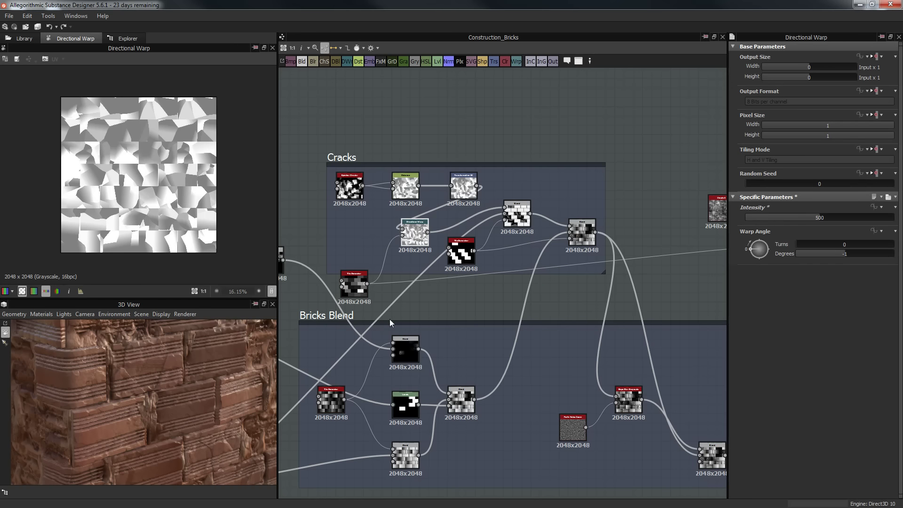
Display the Subtract Blend in Cracks and shift the black-and-white Tile Generator slightly to the right.
left_click_drag(180, 415, 172, 402)
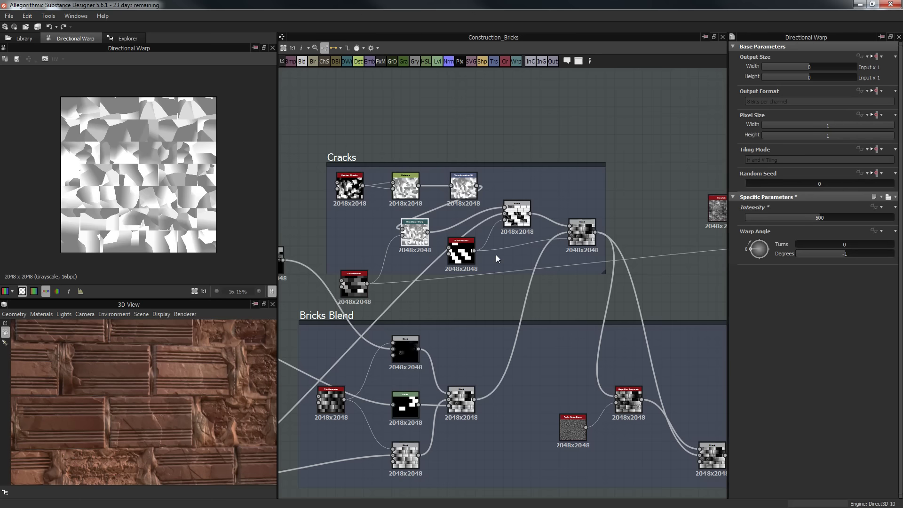
double_click(516, 215)
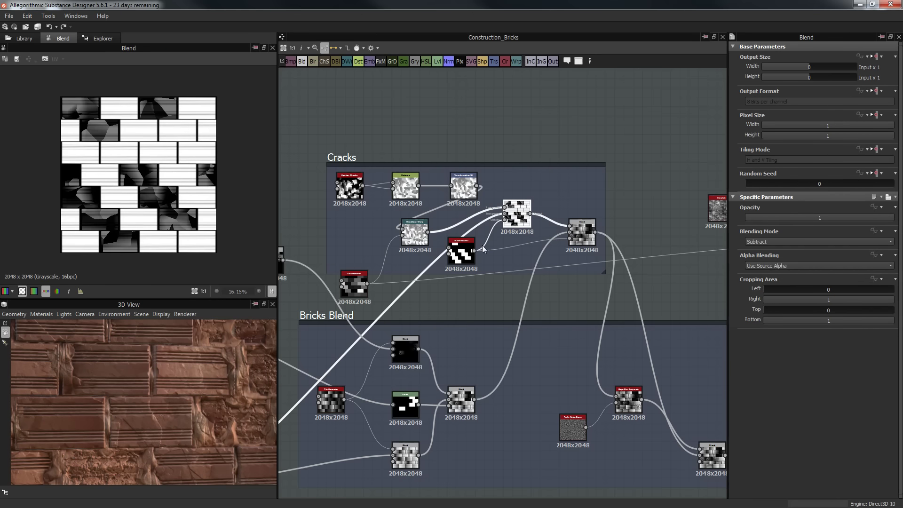
scroll(466, 253, "up", 1)
middle_click_drag(465, 253, 499, 247)
left_click_drag(499, 247, 511, 247)
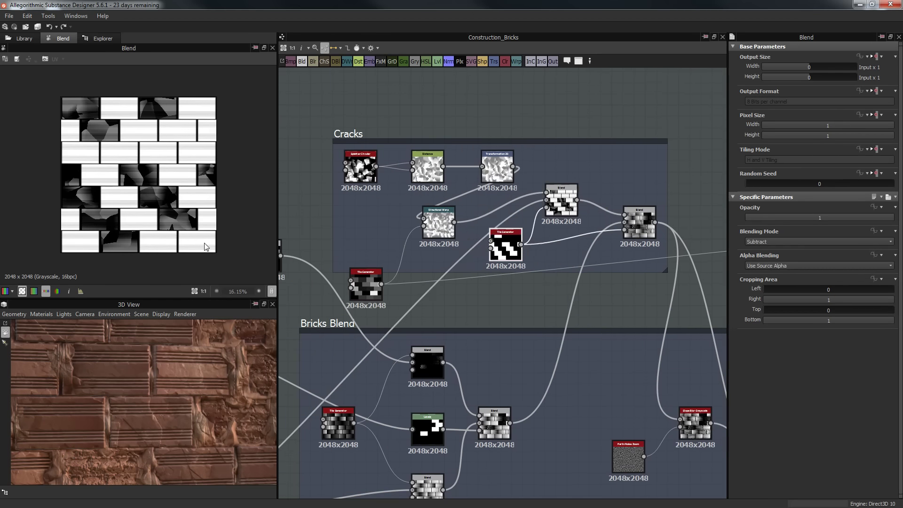
Move the grey-brick Tile Generator into the Cracks frame and review the black-and-white Tile Generator's mask parameters.
scroll(504, 228, "up", 2)
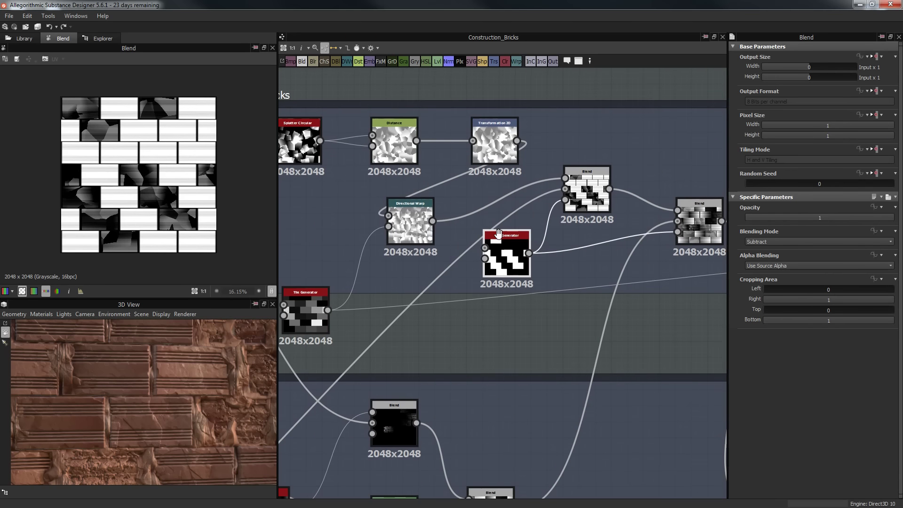
middle_click_drag(505, 228, 498, 238)
double_click(502, 255)
left_click_drag(306, 305, 318, 255)
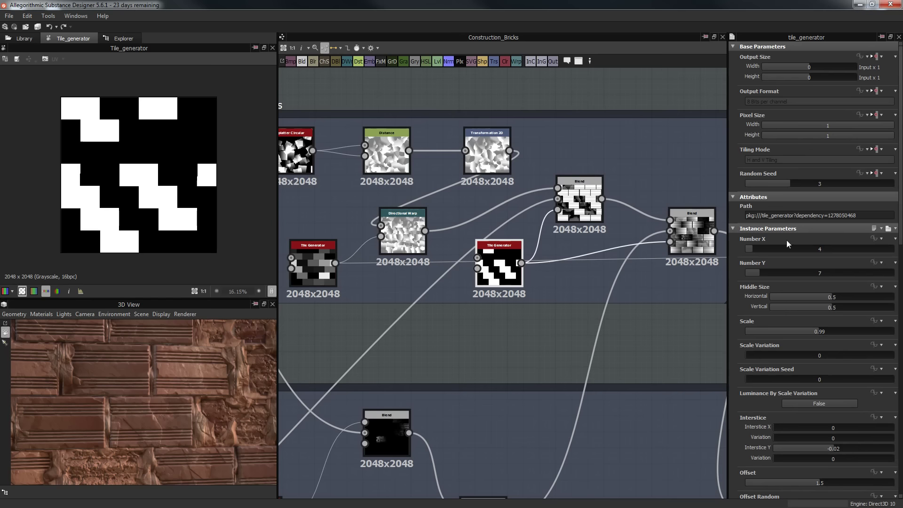
scroll(749, 327, "down", 5)
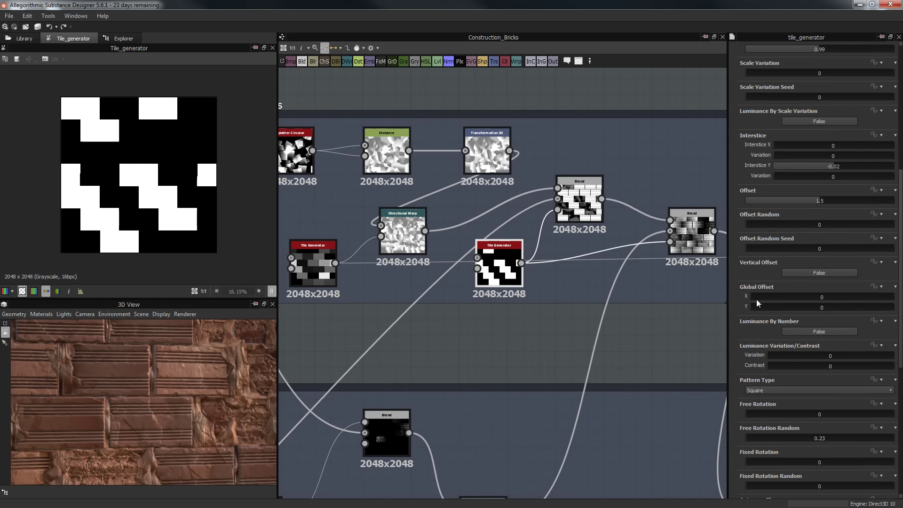
scroll(757, 301, "down", 5)
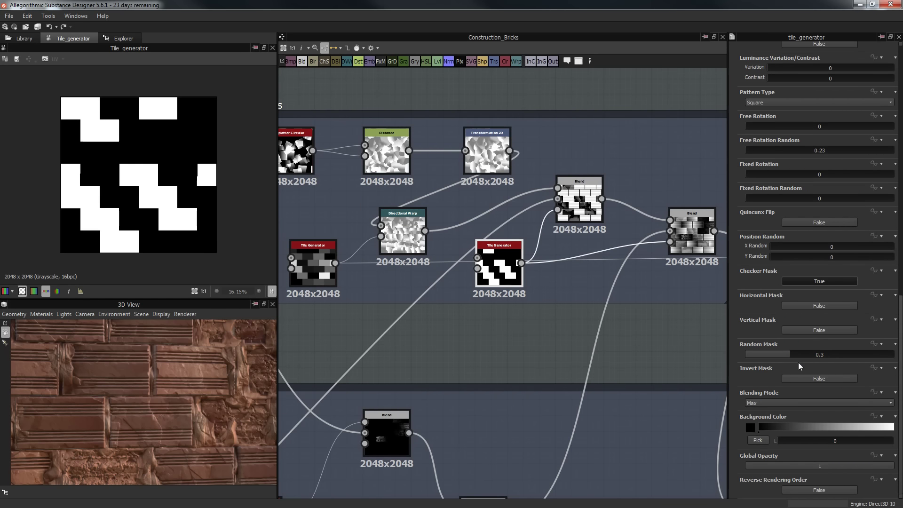
scroll(757, 253, "up", 3)
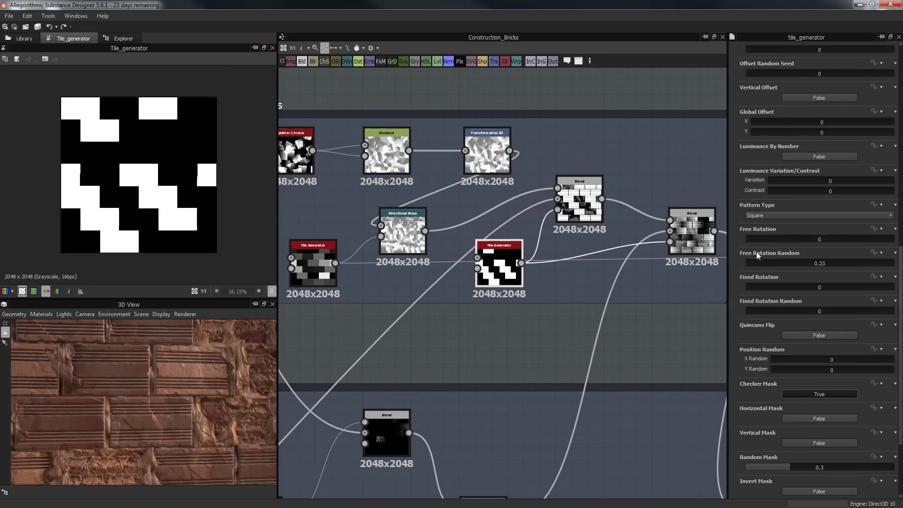
Compare the outputs of the Subtract Blend, the Bricks Blend group's Copy Blend and the final Cracks Blend.
middle_click_drag(597, 313, 510, 333)
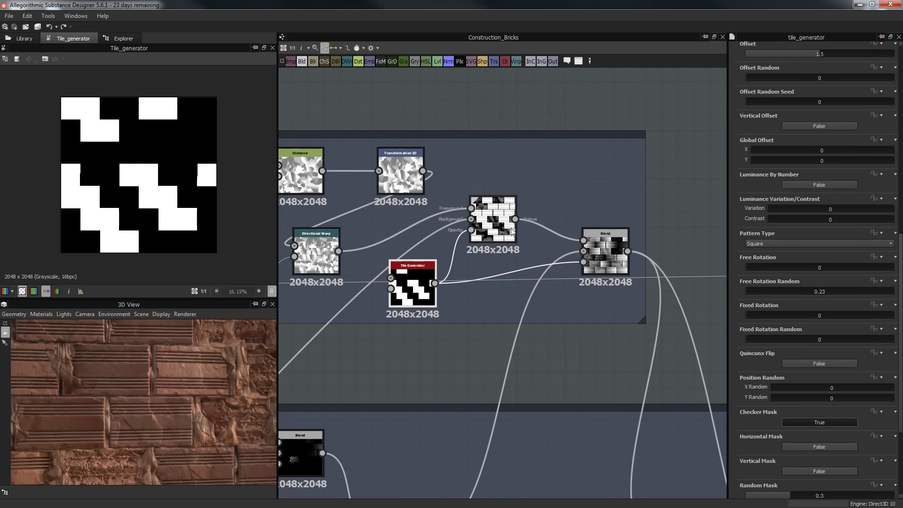
left_click(493, 210)
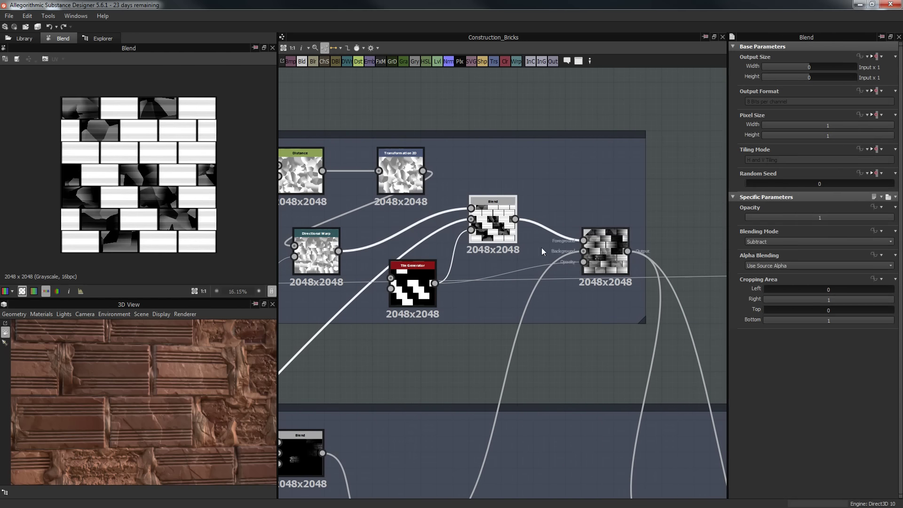
scroll(531, 257, "down", 4)
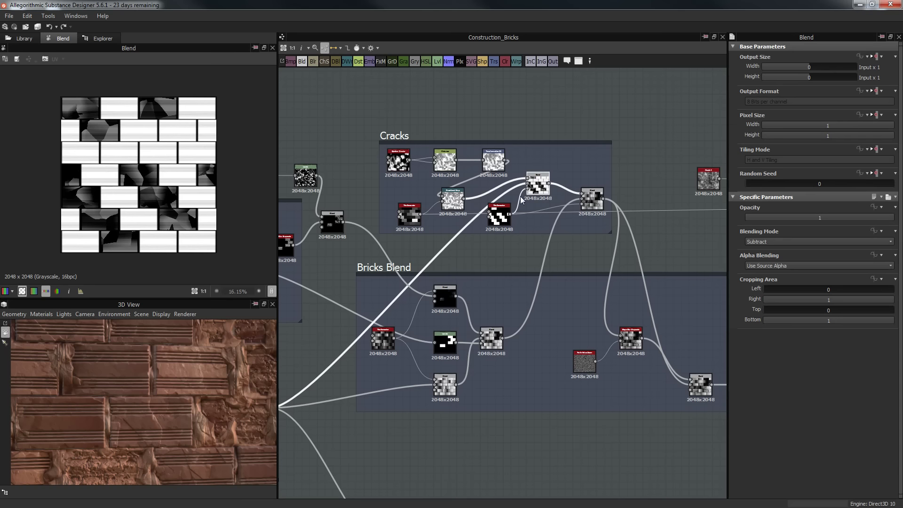
left_click(499, 347)
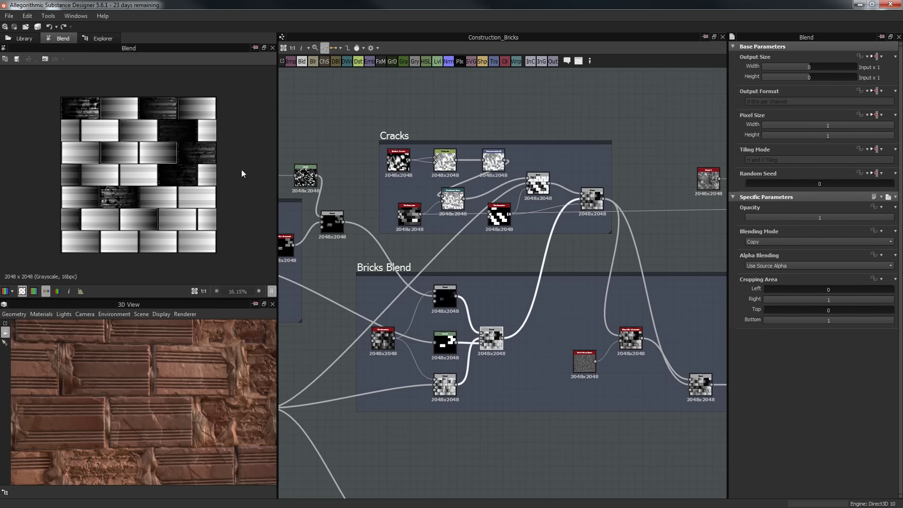
left_click(592, 199)
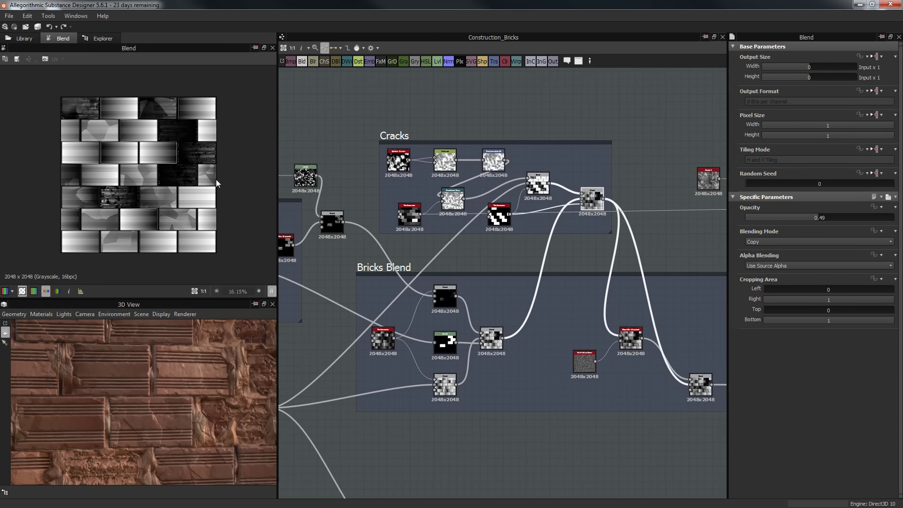
Move the final Cracks Blend and the black-and-white Tile Generator down between the Cracks and Bricks Blend frames, and examine the blended bricks.
scroll(605, 215, "up", 2)
left_click_drag(589, 198, 584, 280)
left_click_drag(457, 218, 457, 274)
scroll(483, 244, "down", 2)
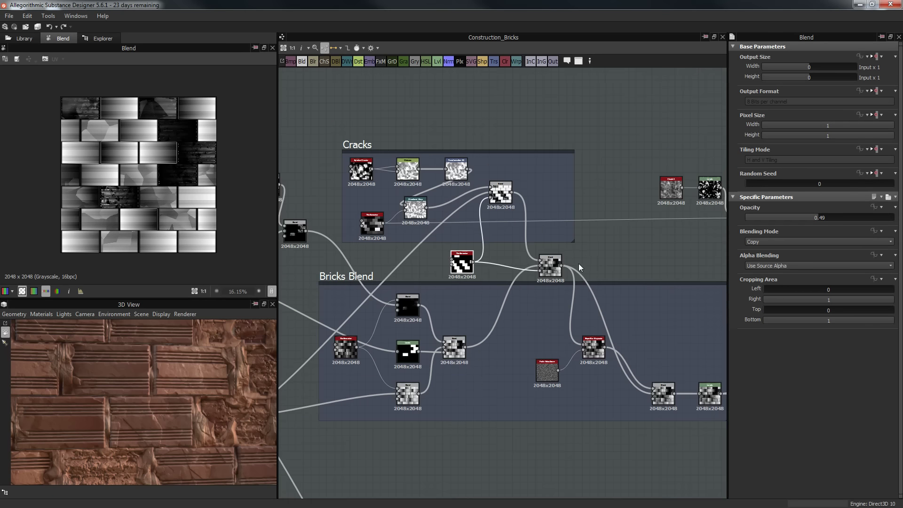
left_click(557, 264)
left_click_drag(559, 266, 547, 269)
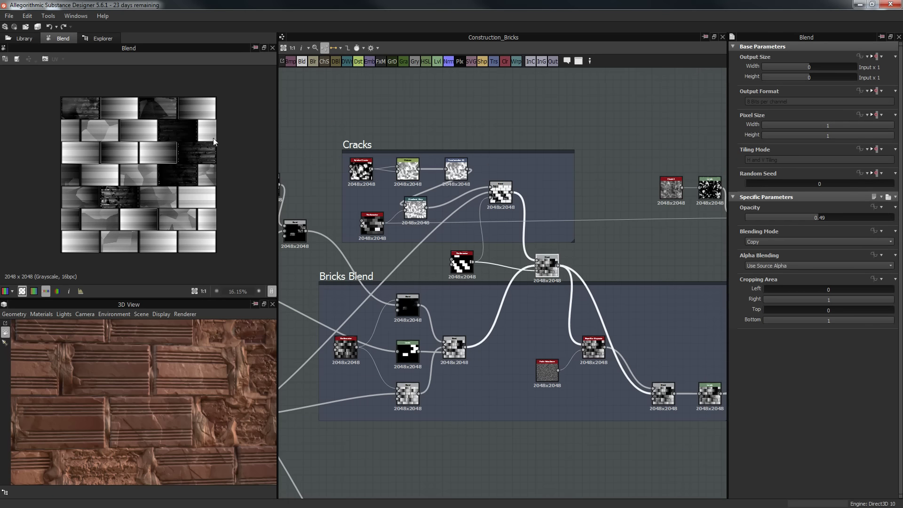
middle_click_drag(502, 254, 491, 241)
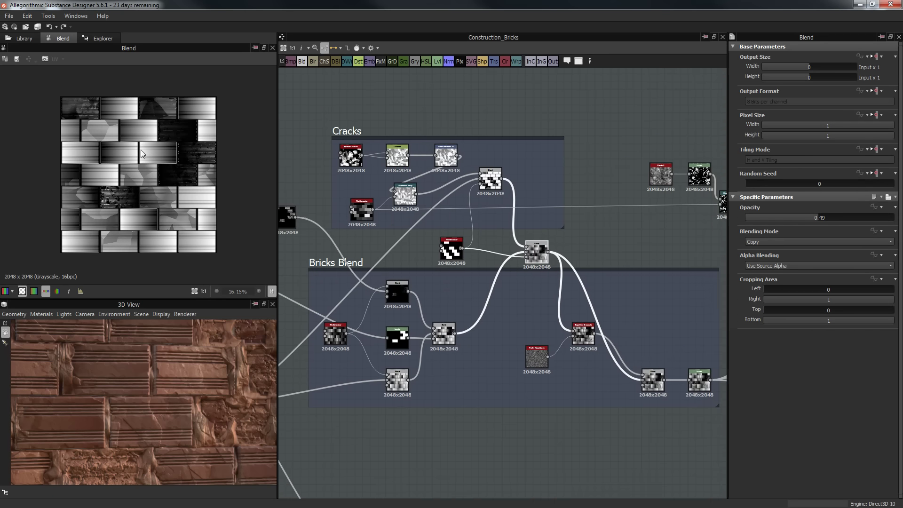
middle_click_drag(530, 201, 489, 153)
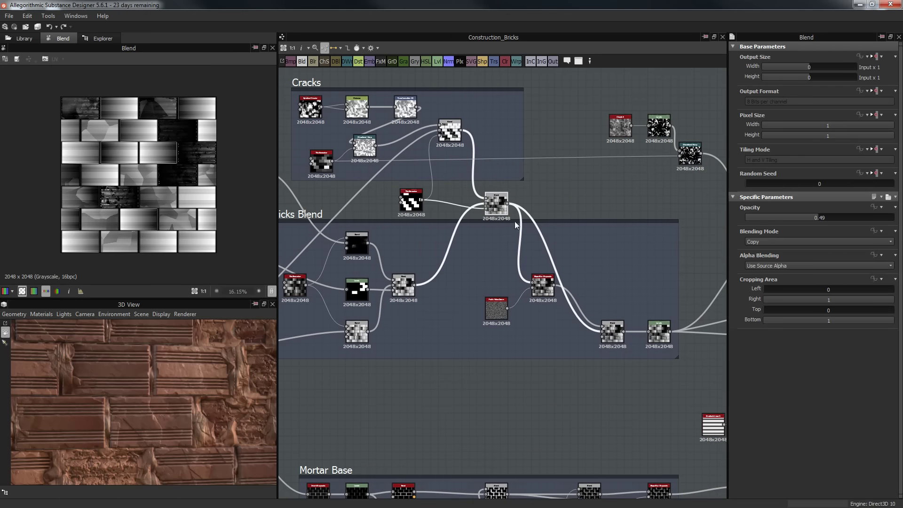
Shift the Slope Blur Grayscale and Perlin Noise Zoom nodes right and slightly up within the Bricks Blend frame.
scroll(514, 222, "up", 2)
left_click_drag(560, 317, 627, 283)
left_click_drag(497, 346, 566, 281)
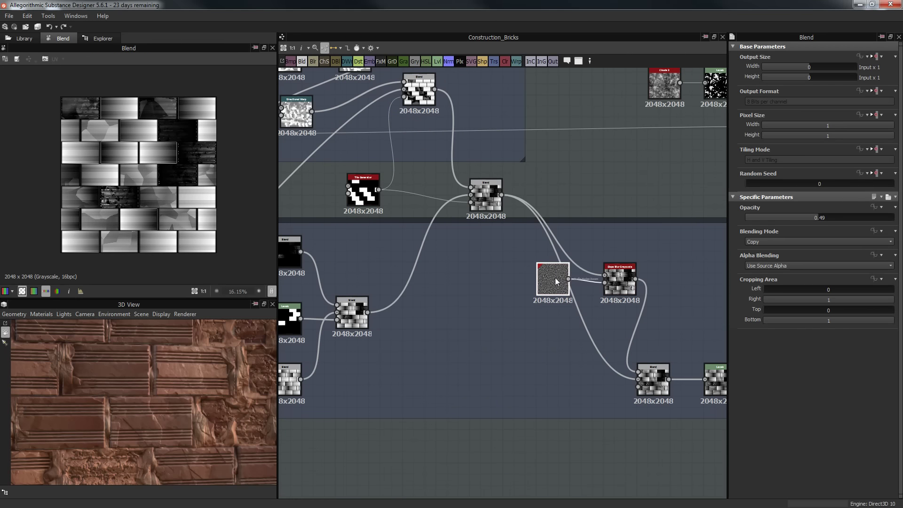
Examine the outputs and parameters of the Slope Blur Grayscale and Perlin Noise Zoom nodes, inspecting the blurred brick edges up close.
middle_click_drag(659, 303, 636, 297)
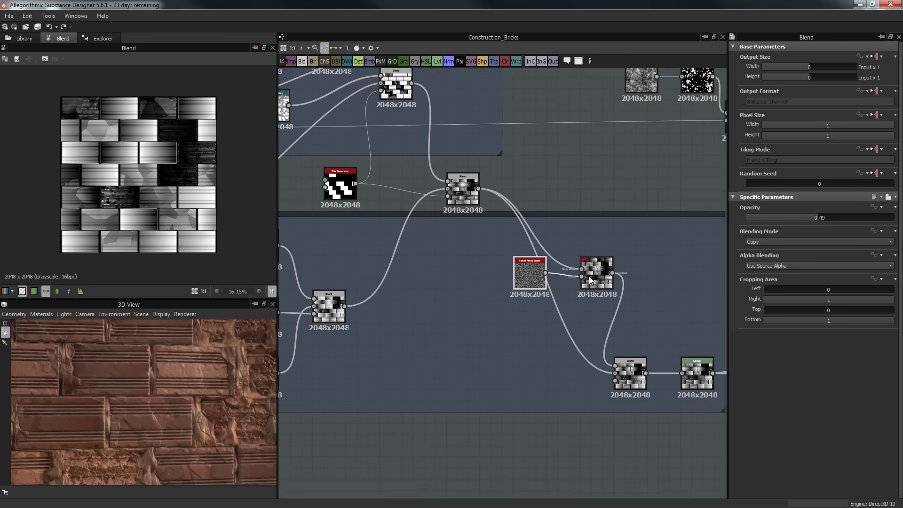
scroll(598, 279, "up", 3)
double_click(597, 273)
scroll(582, 281, "down", 1)
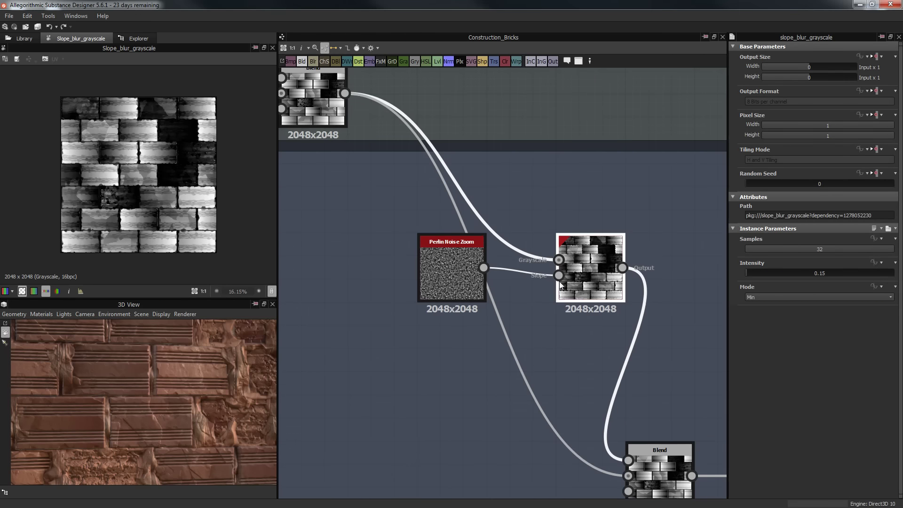
double_click(451, 281)
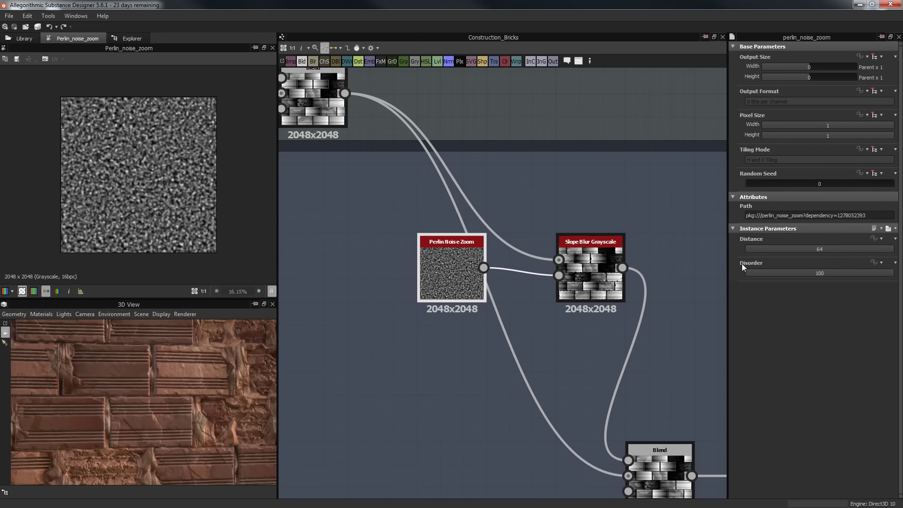
double_click(582, 271)
scroll(148, 184, "up", 7)
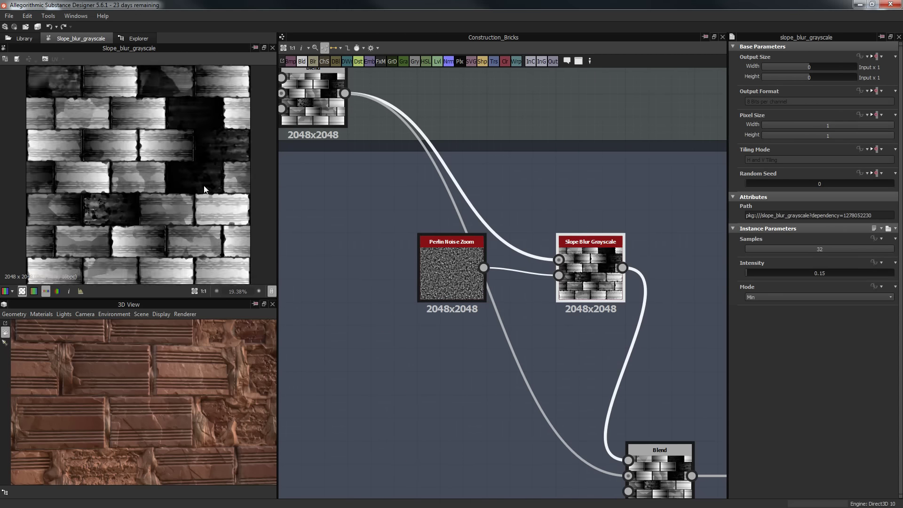
scroll(146, 184, "down", 2)
mouse_move(188, 165)
middle_mouse_down()
mouse_move(188, 78)
mouse_move(201, 171)
middle_mouse_up()
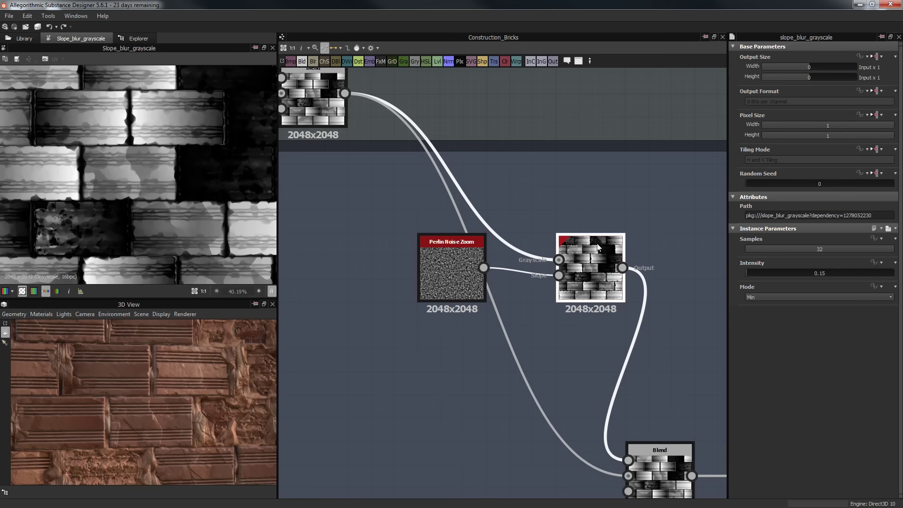
Rearrange the end of Bricks Blend so the Blend sits above and to the right of Perlin Noise Zoom and Slope Blur Grayscale.
middle_click_drag(553, 217, 452, 154)
scroll(562, 404, "down", 1)
left_click_drag(555, 401, 571, 207)
left_click_drag(337, 244, 538, 307)
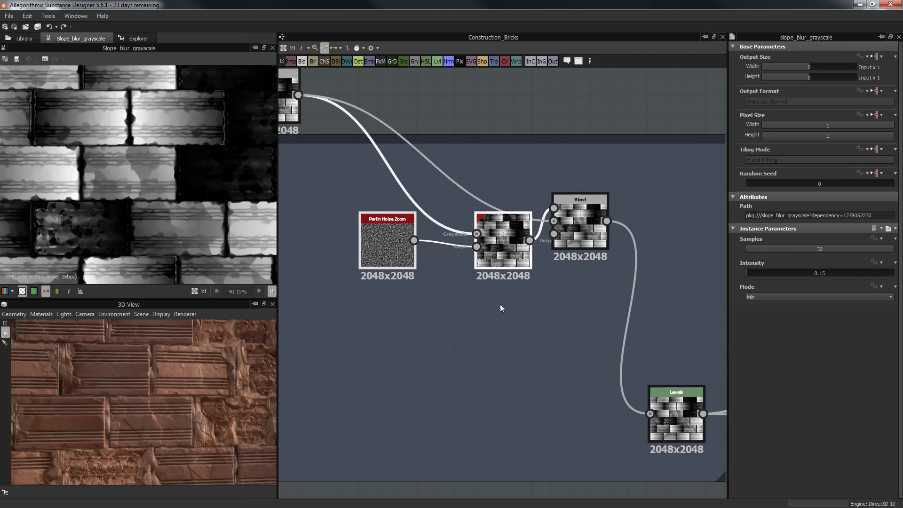
left_click_drag(499, 252, 480, 329)
left_click_drag(565, 241, 549, 259)
Display the Min (Darken) Blend and examine its effect on the brick edges along with its opacity.
double_click(556, 255)
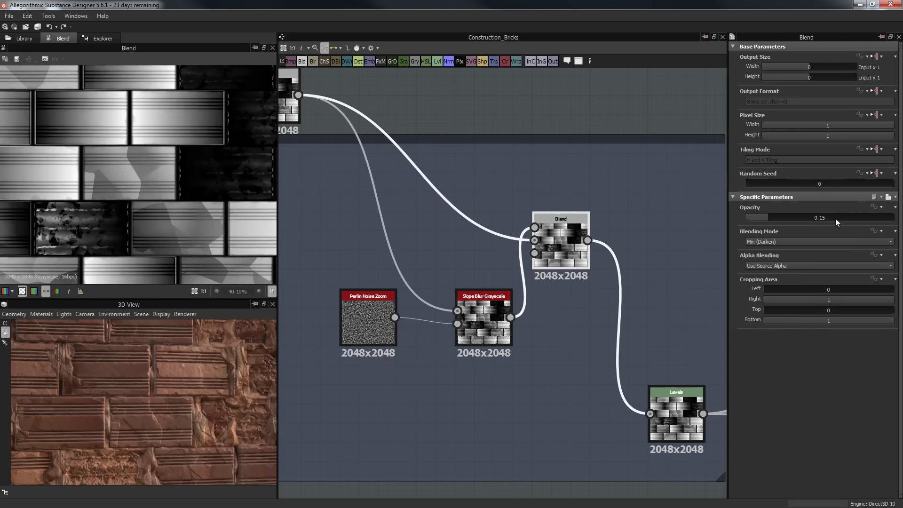
scroll(170, 157, "up", 2)
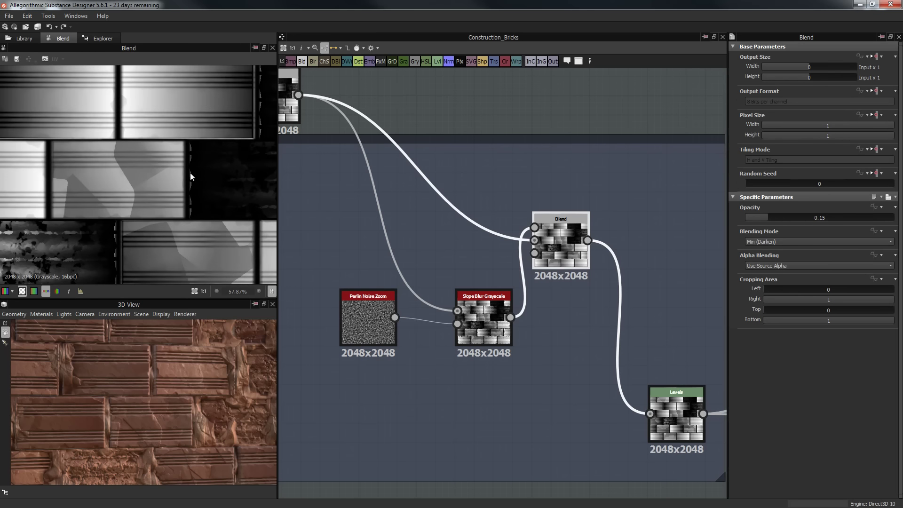
scroll(168, 125, "up", 2)
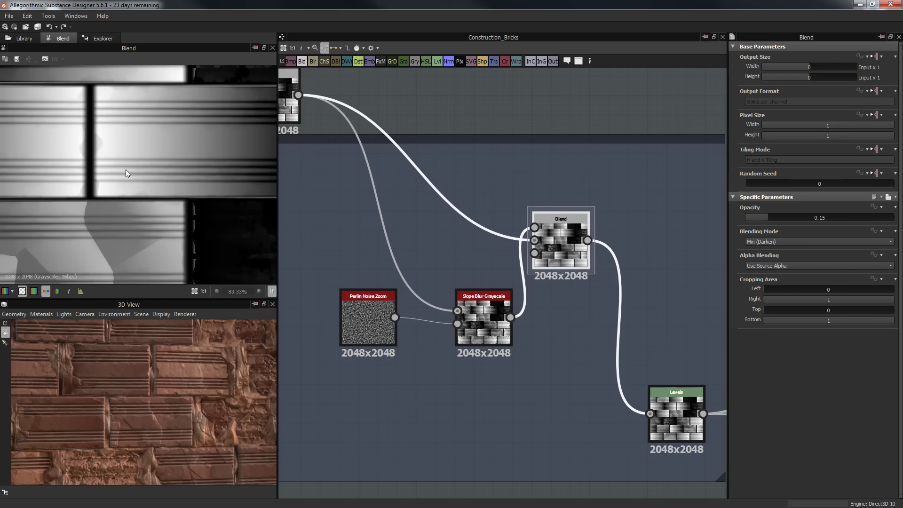
scroll(256, 101, "down", 3)
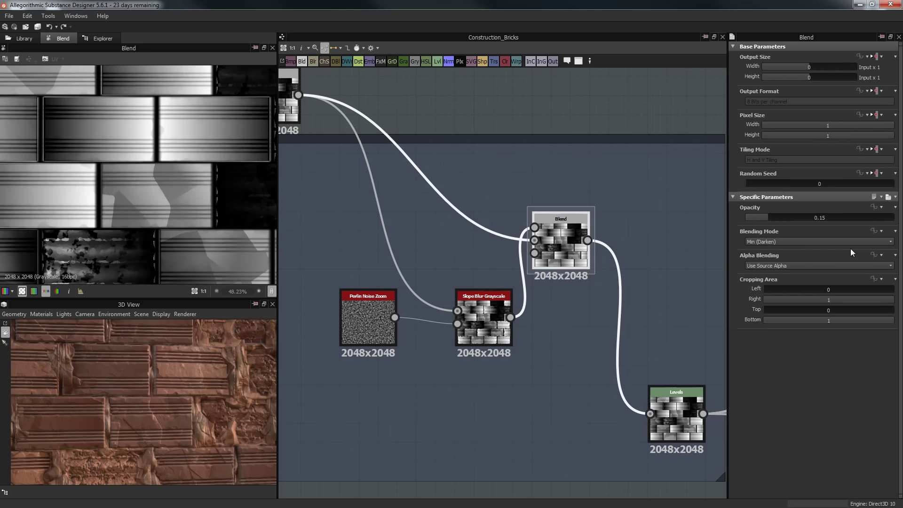
scroll(641, 313, "down", 2)
Move the Levels node up beside the Min (Darken) Blend and review its histogram.
middle_click_drag(641, 312, 575, 281)
scroll(561, 224, "up", 3)
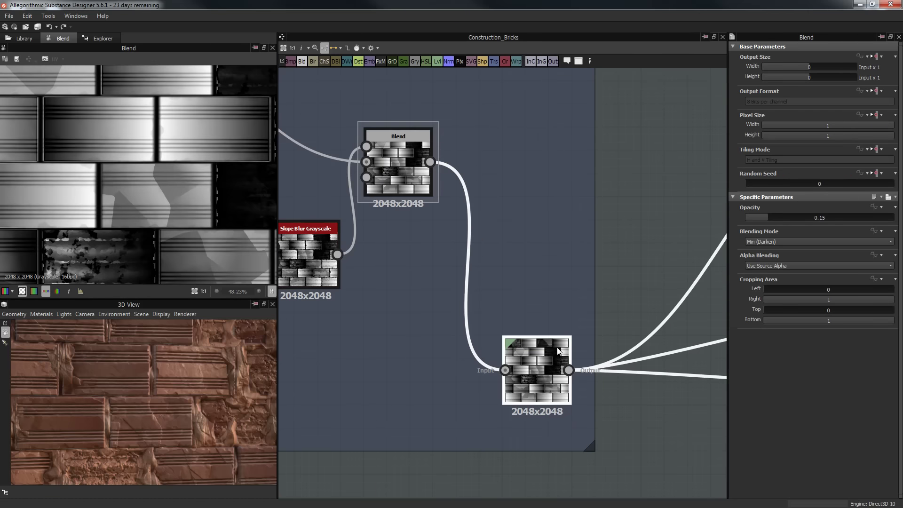
left_click_drag(554, 235, 542, 200)
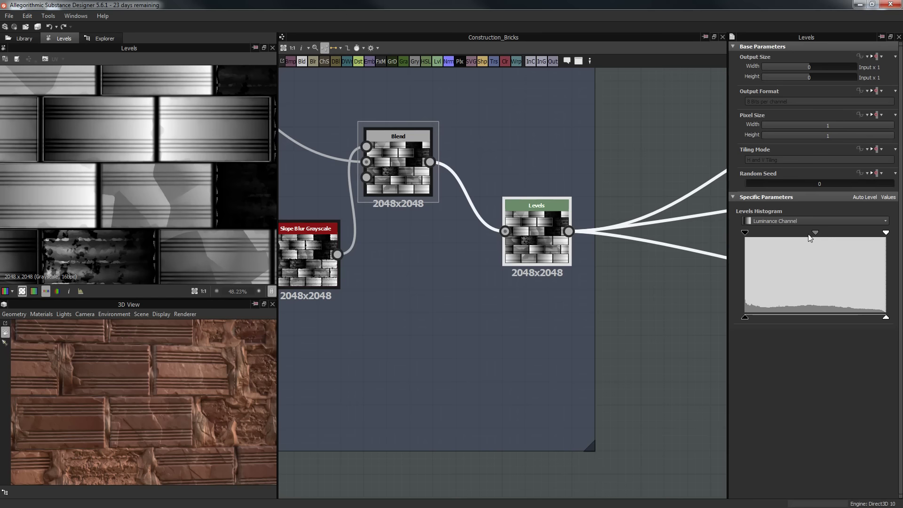
Examine the brick material on the whole cube in the 3D view.
scroll(665, 288, "down", 5)
scroll(626, 273, "up", 3)
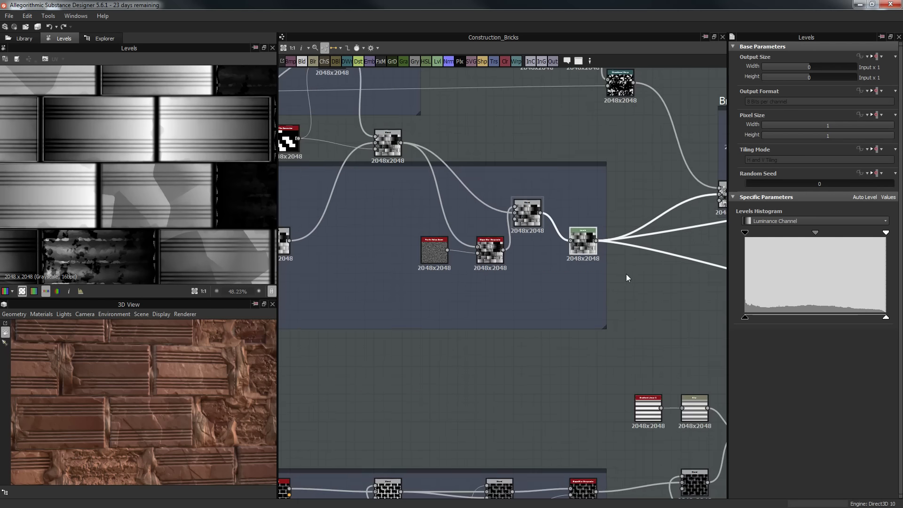
middle_click_drag(626, 274, 403, 192)
scroll(208, 354, "down", 5)
left_click_drag(208, 354, 184, 359)
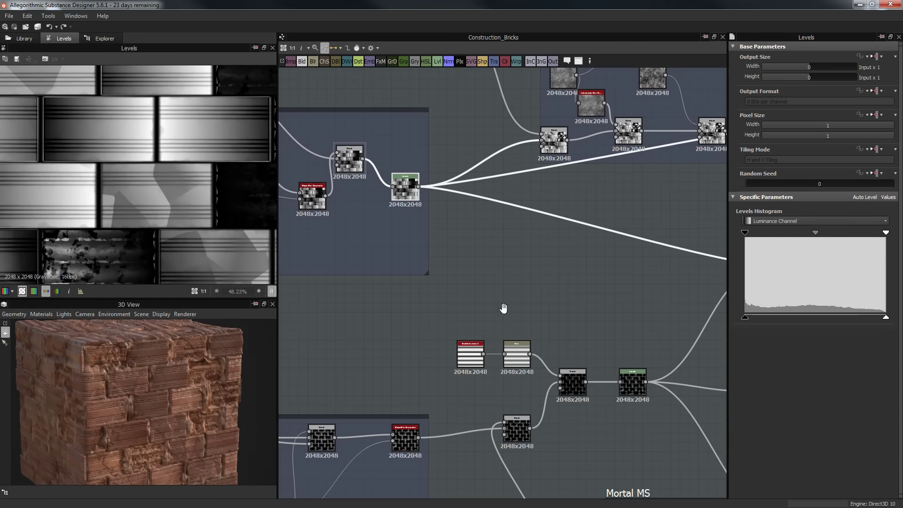
Follow the Bricks Blend Levels connection to the Height frame and display the Height Blend node's output.
middle_click_drag(499, 309, 414, 287)
middle_click_drag(499, 250, 374, 230)
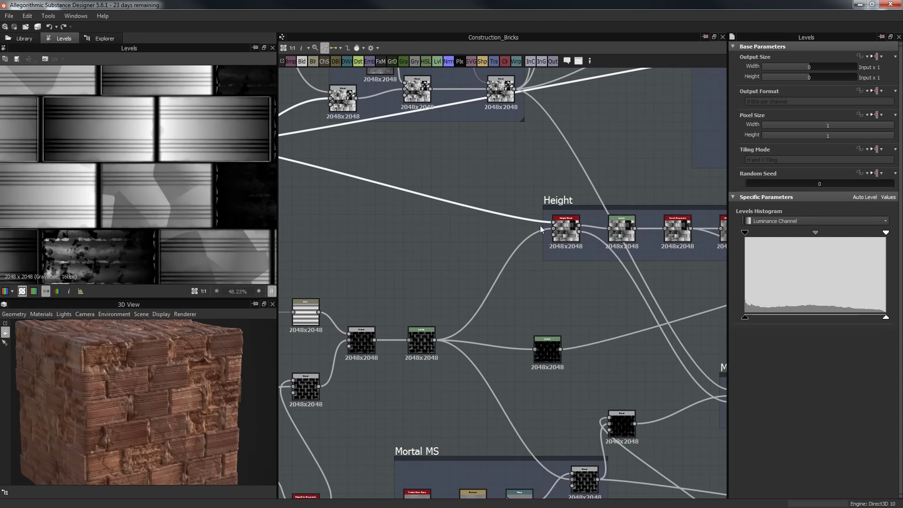
left_click(566, 240)
mouse_move(505, 266)
middle_mouse_down()
mouse_move(564, 235)
mouse_move(598, 155)
mouse_move(509, 215)
mouse_move(491, 274)
middle_mouse_up()
left_click(522, 247)
left_click(609, 201)
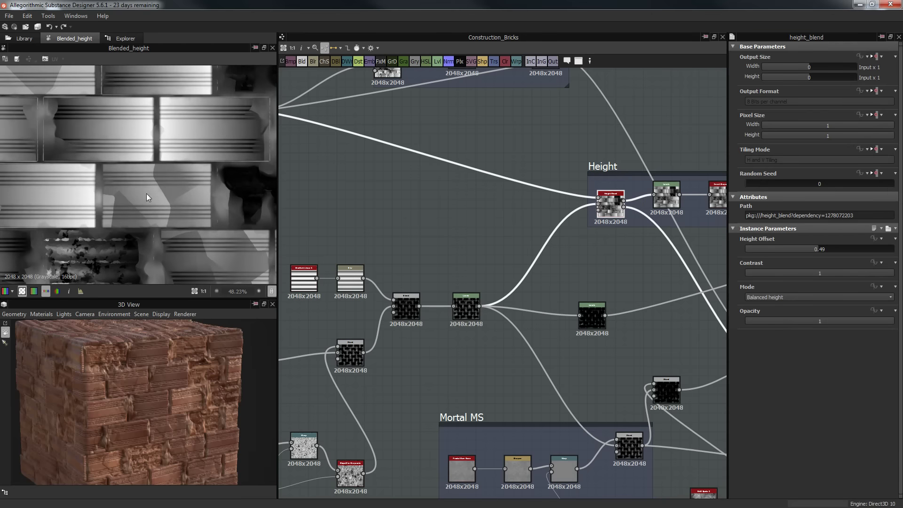
Examine how the Height Blend merges bricks and mortar, and review its Height Offset, Contrast and Mode parameters.
scroll(154, 208, "down", 2)
middle_click_drag(149, 201, 171, 222)
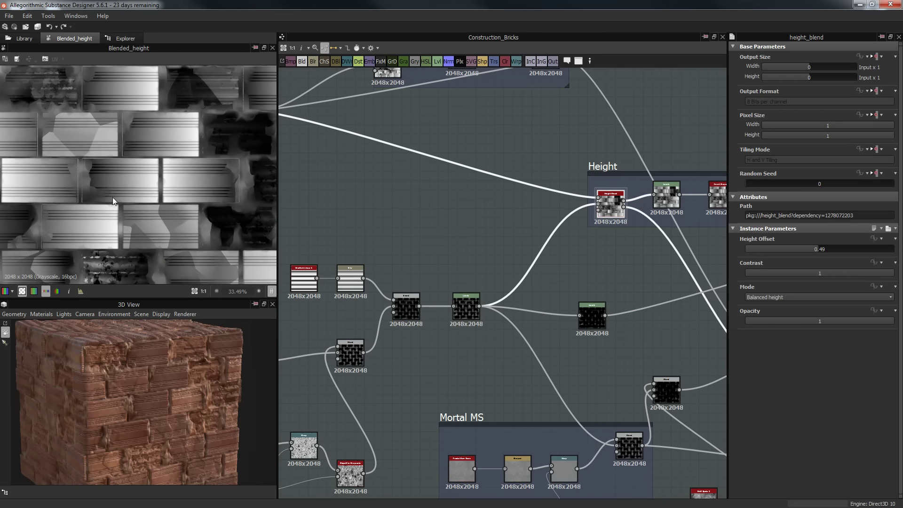
middle_click_drag(112, 196, 187, 179)
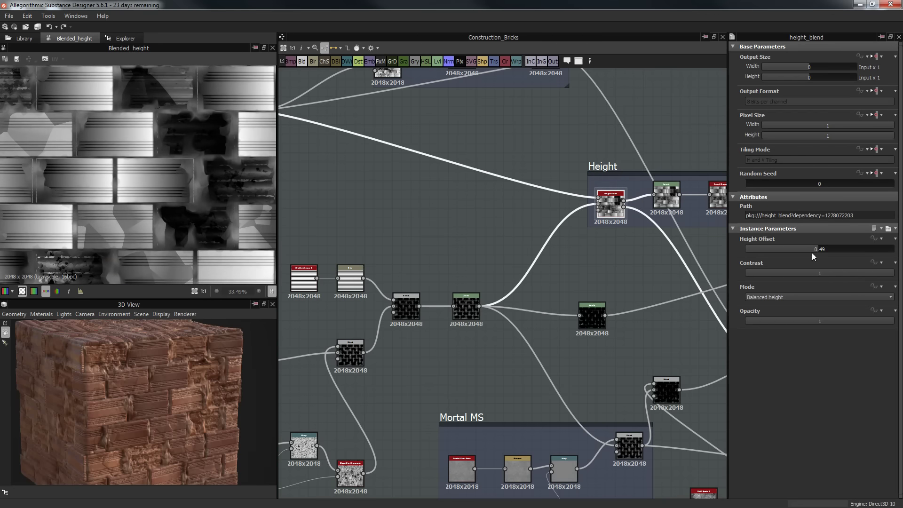
scroll(197, 106, "up", 3)
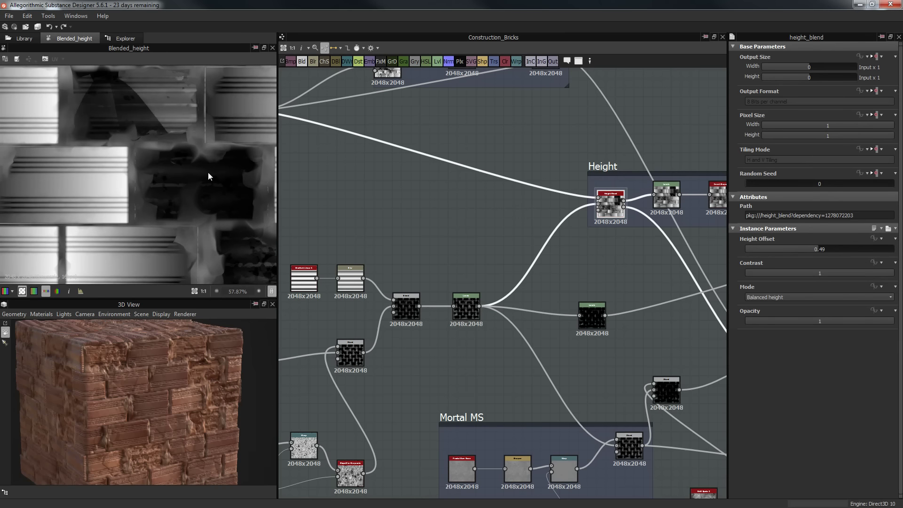
middle_click_drag(208, 173, 213, 108)
scroll(210, 106, "down", 5)
scroll(128, 206, "up", 3)
scroll(134, 202, "down", 1)
middle_click_drag(469, 153, 508, 163)
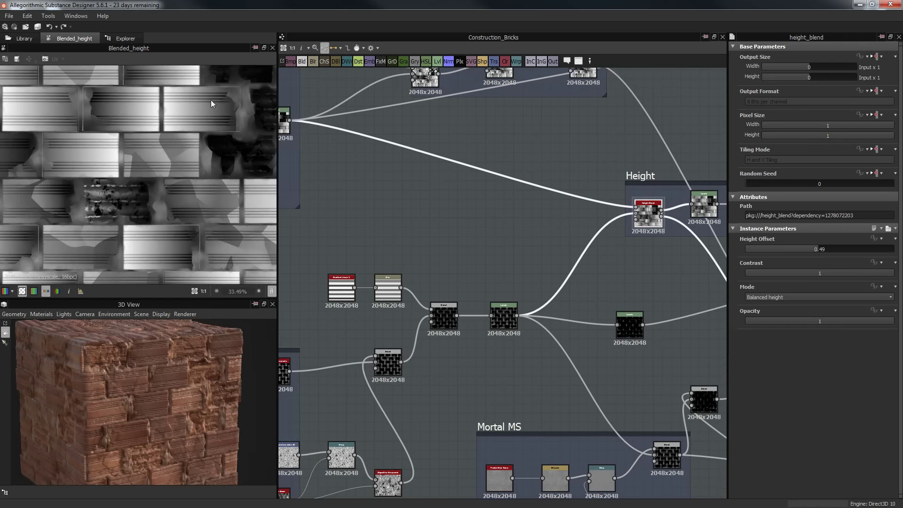
Display the Bricks Blend Levels output and compare its brick edges with the Height Blend result.
middle_click_drag(398, 175, 496, 225)
left_click(375, 174)
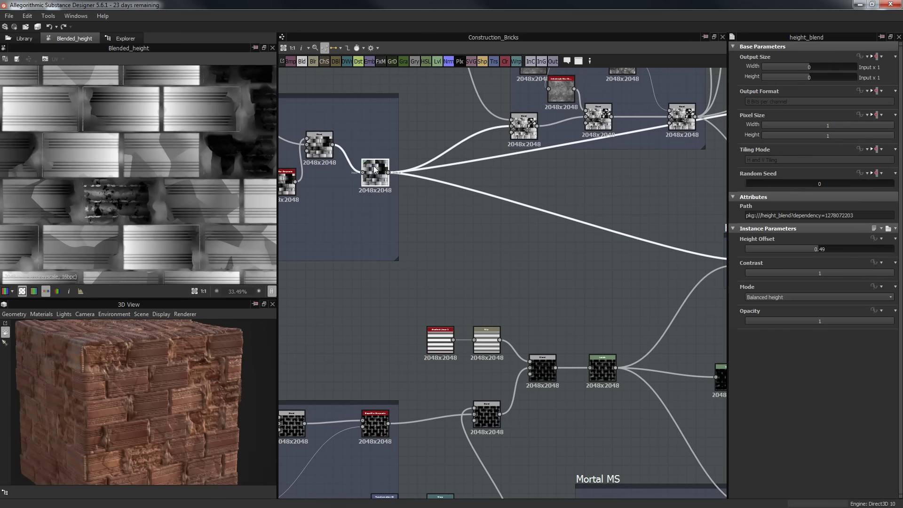
scroll(249, 104, "up", 4)
middle_click_drag(247, 97, 234, 156)
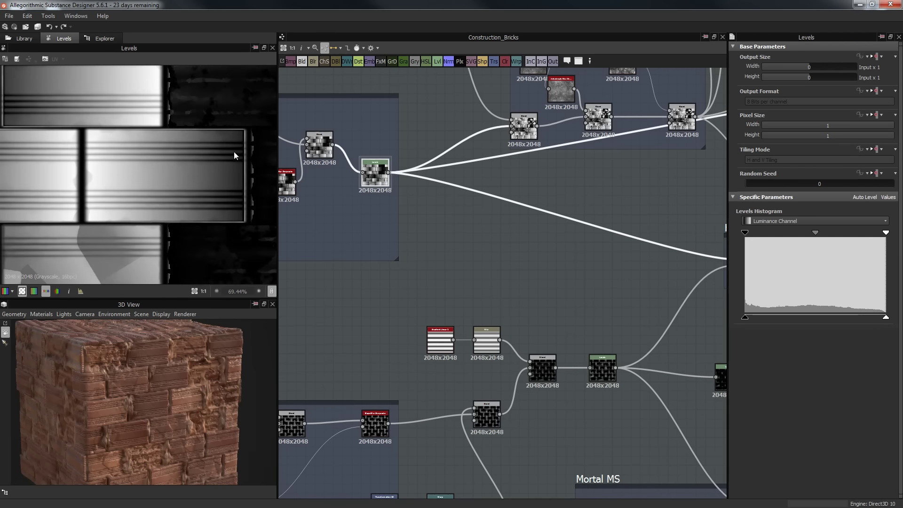
scroll(225, 142, "down", 2)
Go back to the Bricks Base frame and examine its Multiply Blend and the Gradient Linear feeding it.
scroll(322, 126, "down", 3)
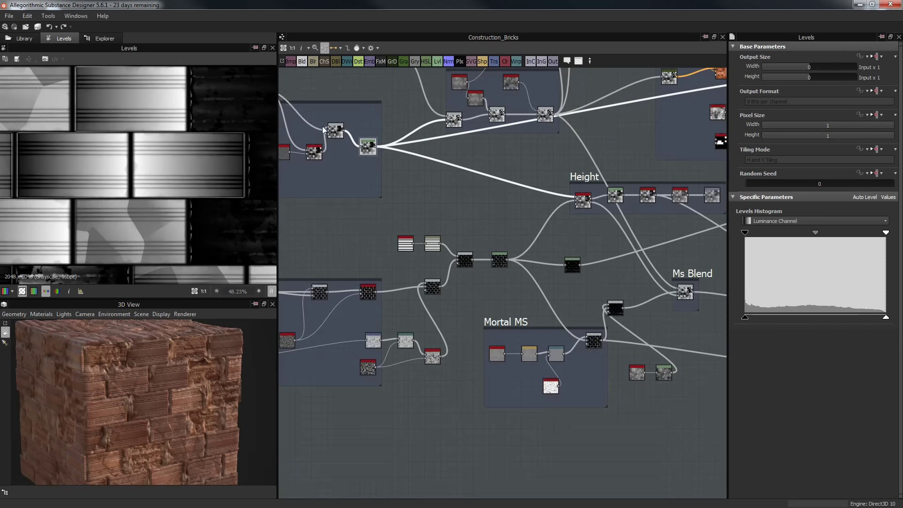
mouse_move(323, 126)
middle_mouse_down()
mouse_move(406, 155)
mouse_move(670, 167)
middle_mouse_up()
middle_click_drag(435, 195, 627, 211)
middle_click_drag(547, 181, 512, 225)
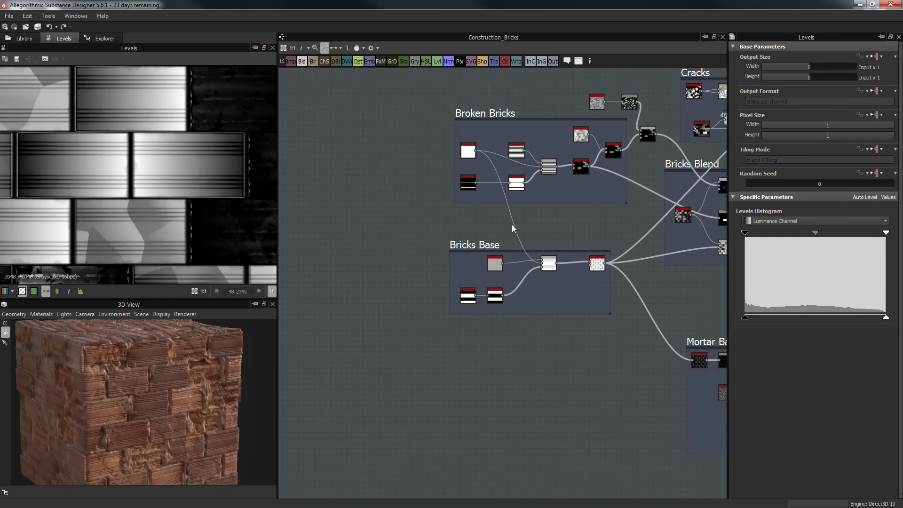
scroll(340, 208, "up", 3)
scroll(204, 162, "down", 5)
scroll(572, 265, "up", 2)
middle_click_drag(573, 266, 428, 204)
double_click(498, 282)
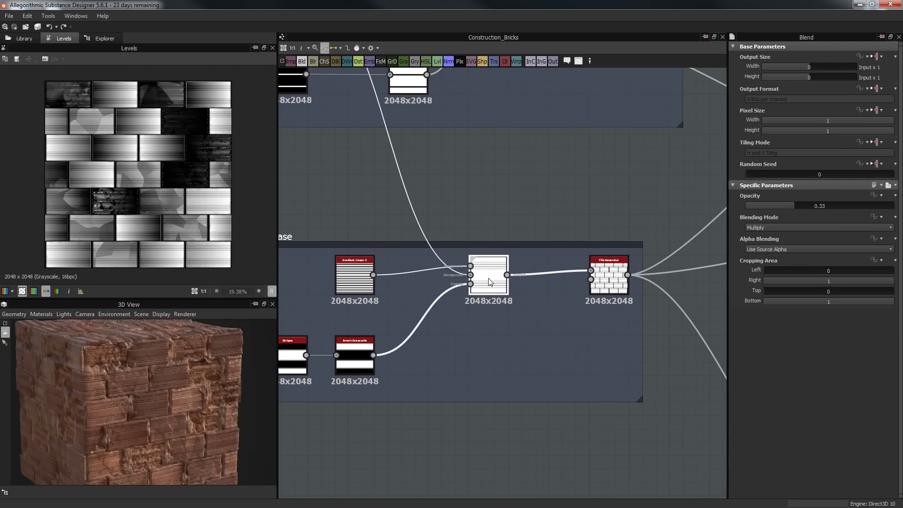
double_click(353, 277)
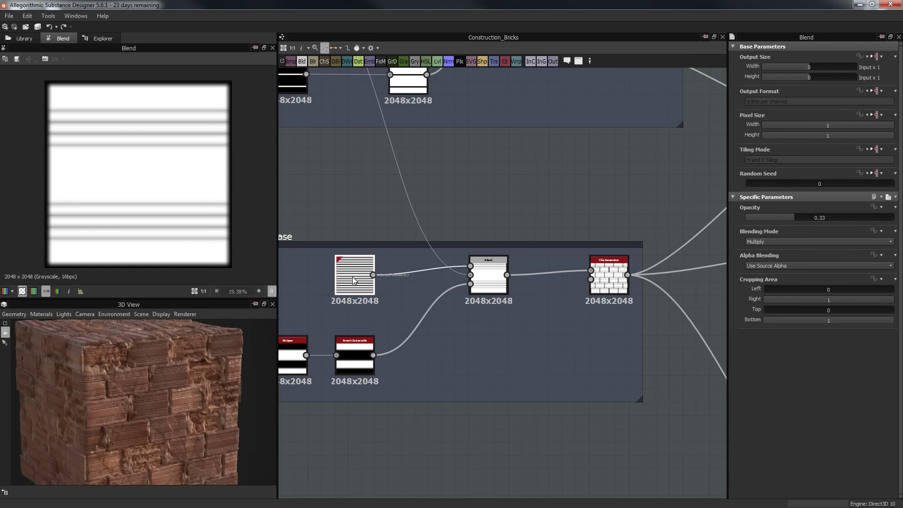
double_click(498, 288)
Display the Shape node in Broken Bricks that feeds the Bricks Base Blend and review its Brick pattern parameters.
middle_click_drag(444, 254, 540, 406)
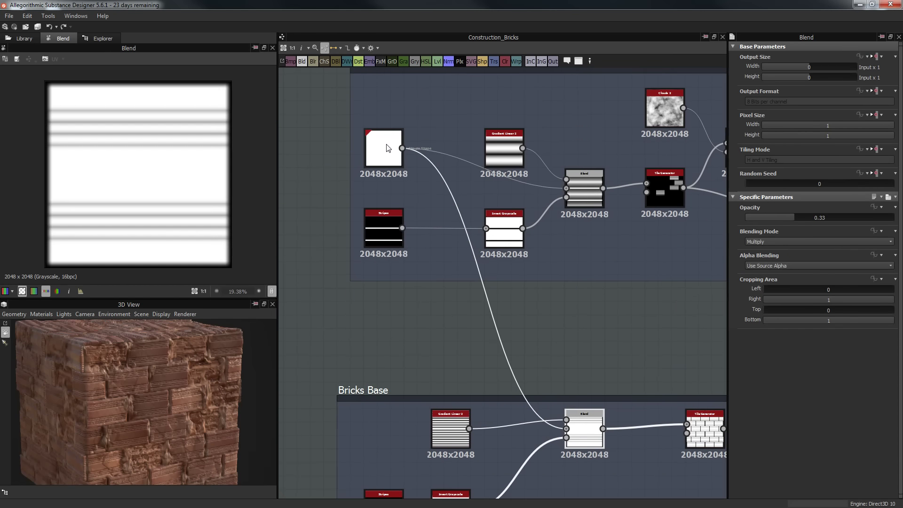
double_click(387, 147)
middle_click_drag(544, 244, 525, 134)
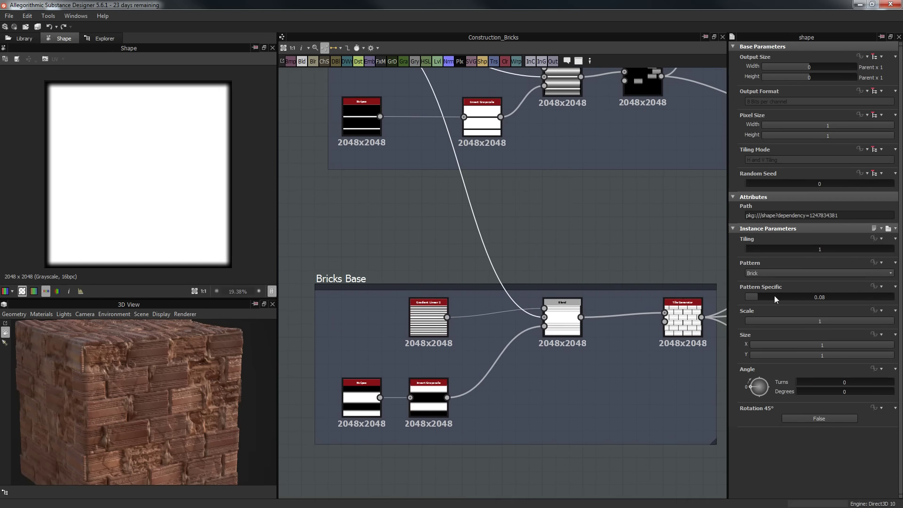
Set the Brick shape's Pattern Specific value to 0.05.
left_click_drag(758, 299, 746, 301)
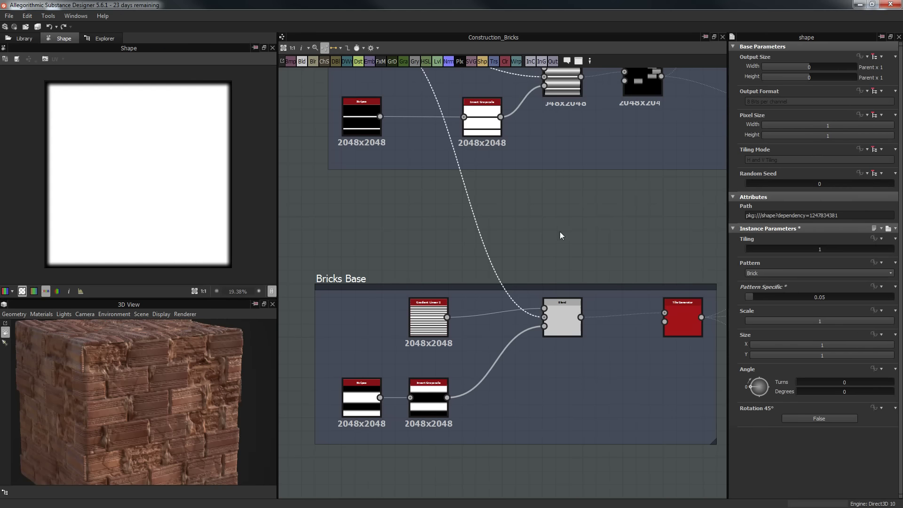
middle_click_drag(520, 264, 461, 267)
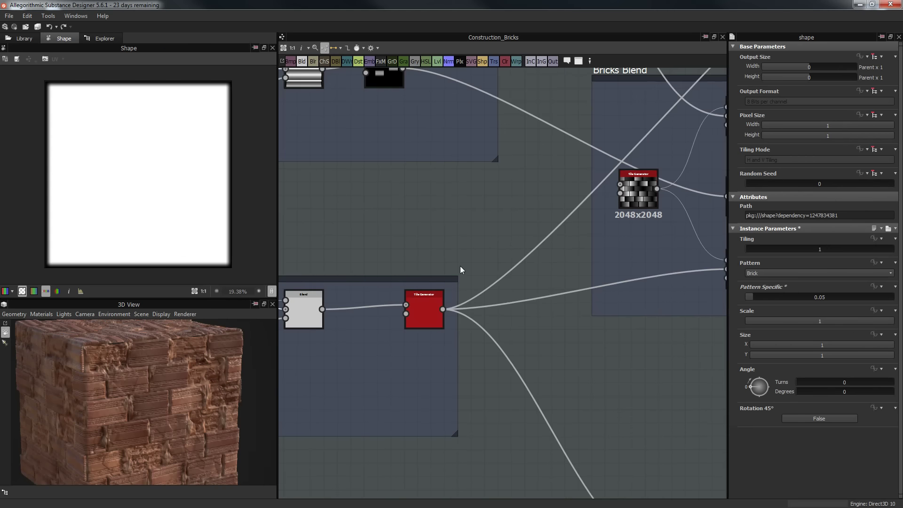
scroll(461, 267, "down", 2)
middle_click_drag(649, 251, 381, 283)
scroll(697, 230, "up", 1)
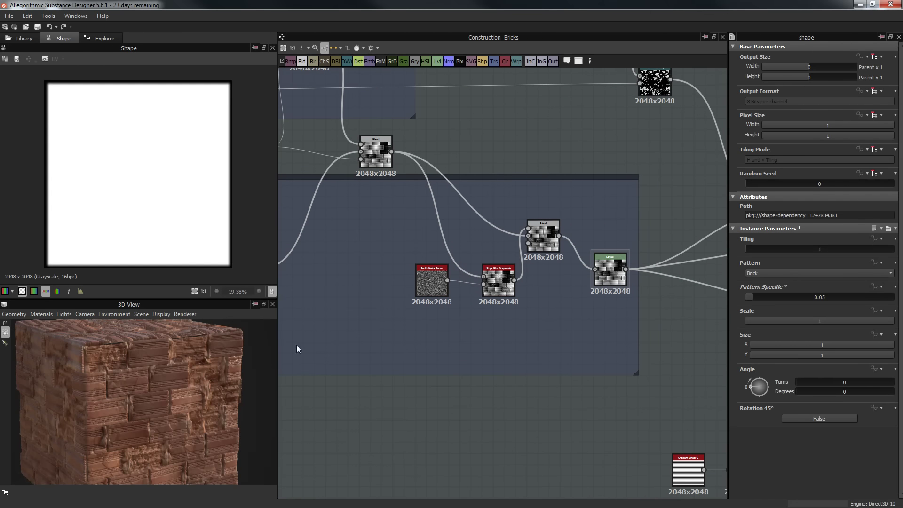
Inspect the bricks up close on the 3D model and examine the output of the Height Blend node in the Height group.
left_click_drag(225, 394, 198, 390)
scroll(185, 383, "up", 5)
scroll(616, 169, "down", 1)
scroll(499, 210, "up", 2)
middle_click_drag(500, 210, 292, 245)
scroll(471, 244, "down", 2)
middle_click_drag(420, 221, 314, 193)
middle_click_drag(553, 318, 489, 237)
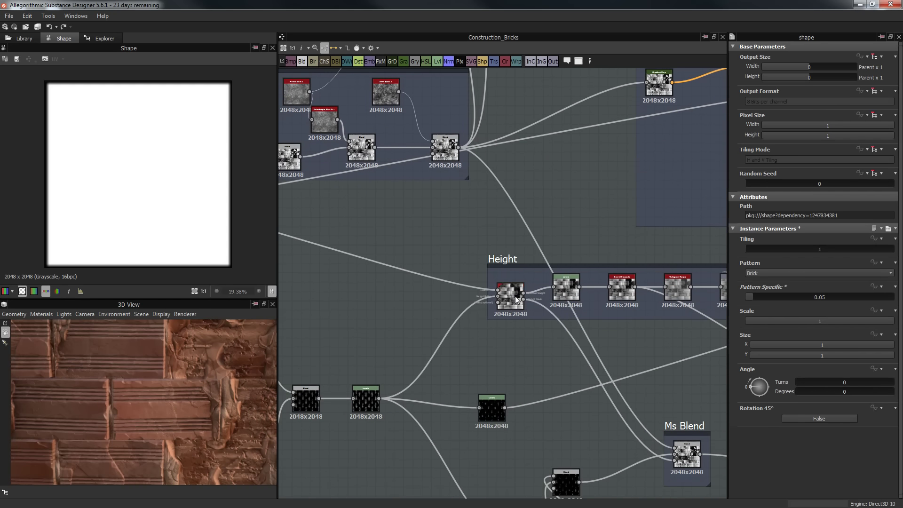
double_click(514, 296)
mouse_move(192, 345)
left_mouse_down()
mouse_move(171, 355)
mouse_move(200, 359)
left_mouse_up()
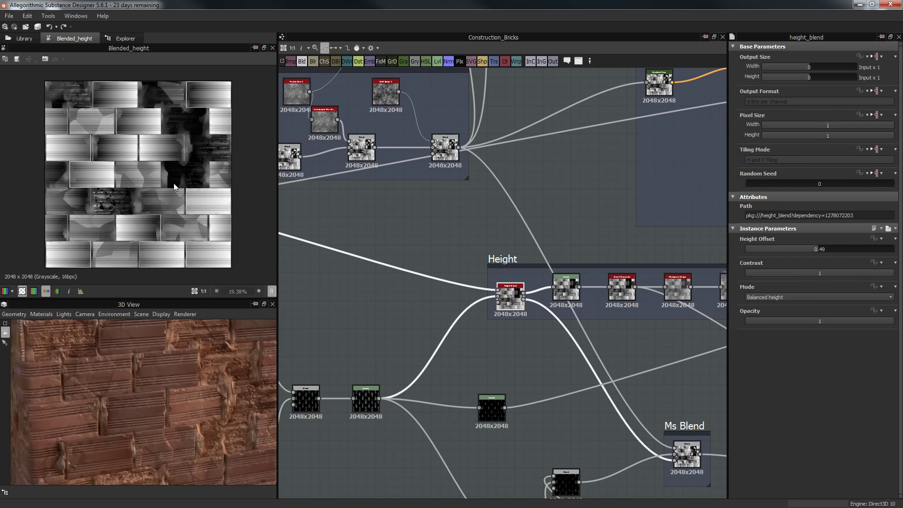
scroll(191, 172, "up", 3)
scroll(456, 230, "up", 1)
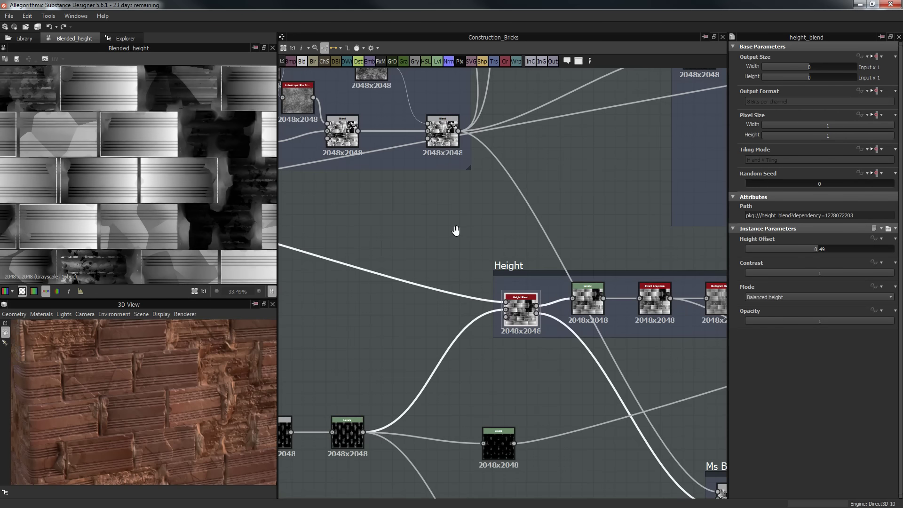
middle_click_drag(456, 230, 481, 234)
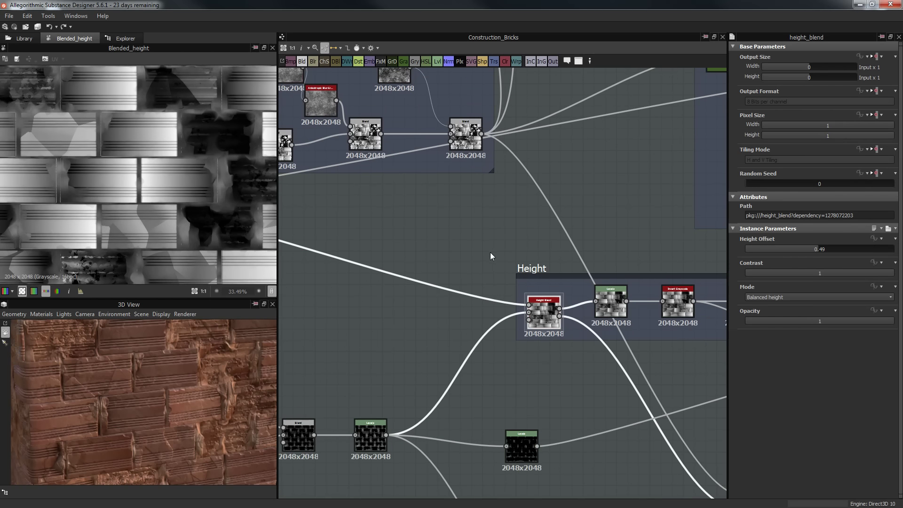
middle_click_drag(515, 243, 484, 240)
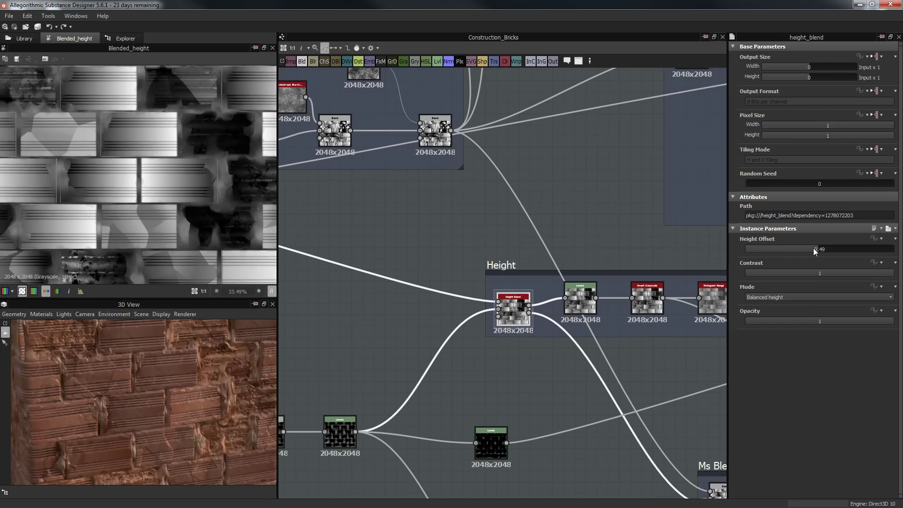
Show the Levels node after Height Blend and examine its output image and histogram.
middle_click_drag(574, 269, 479, 241)
left_click(489, 276)
scroll(179, 142, "up", 3)
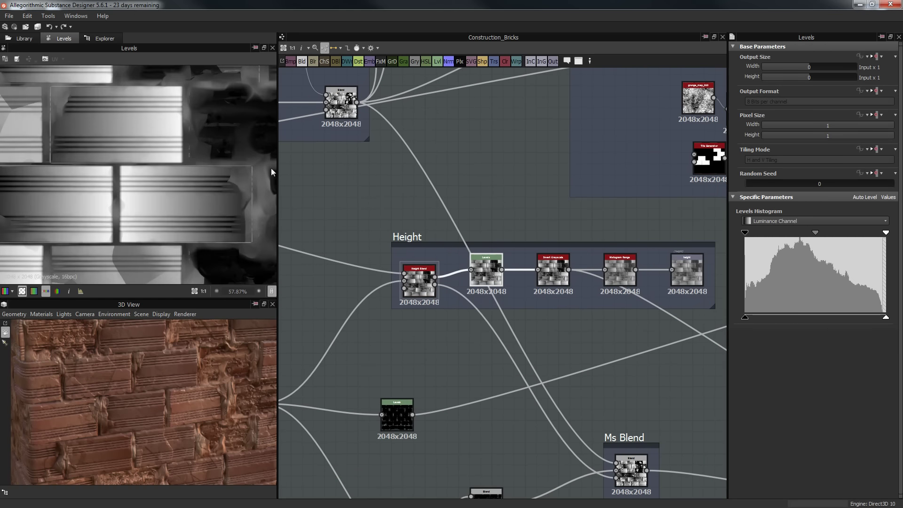
middle_click_drag(386, 188, 310, 176)
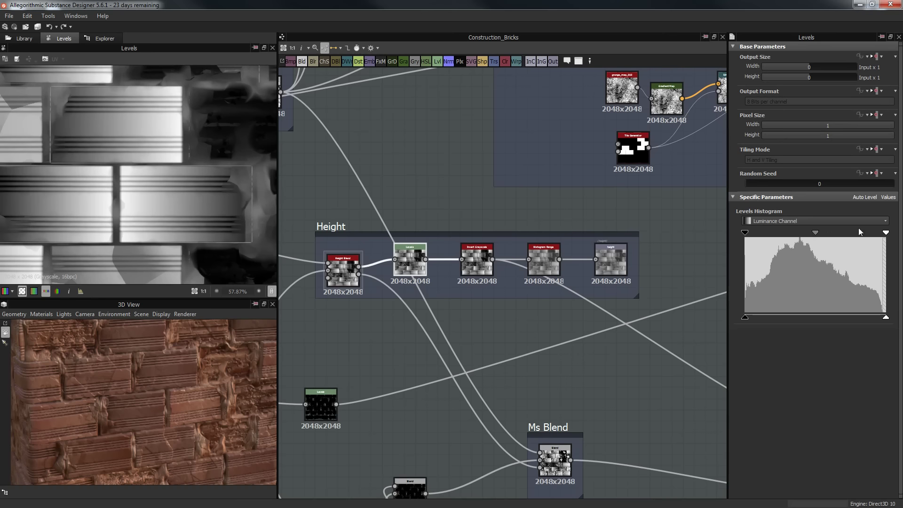
Test the Height group's Invert Grayscale node with Invert set to True, compare the 3D result, and return it to False.
left_click(483, 246)
scroll(183, 212, "down", 4)
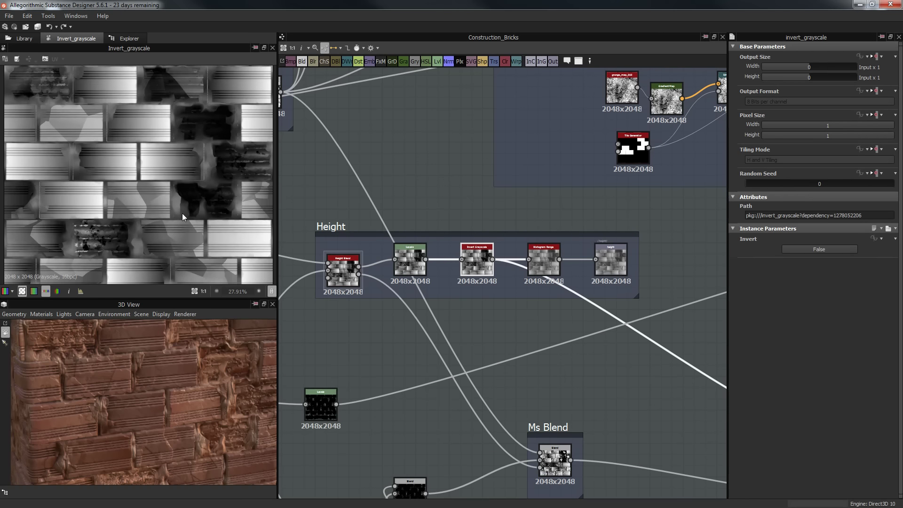
scroll(196, 196, "up", 1)
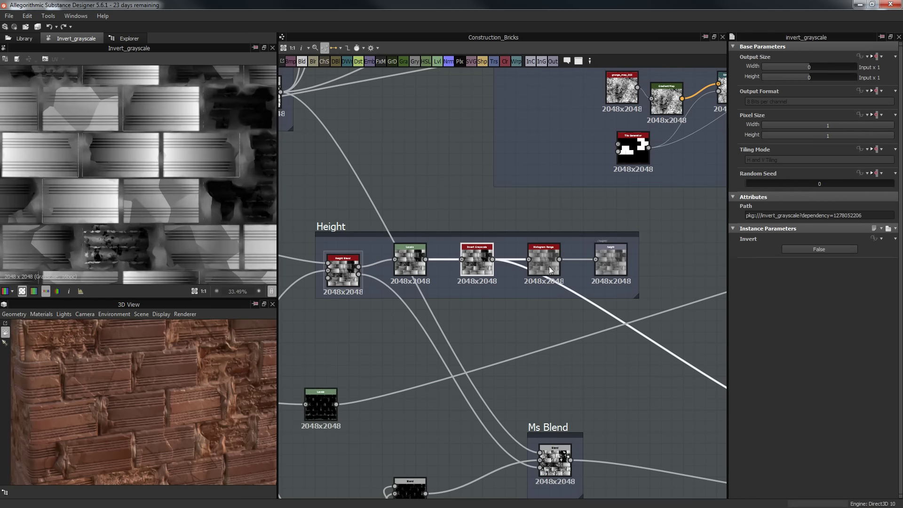
left_click(826, 250)
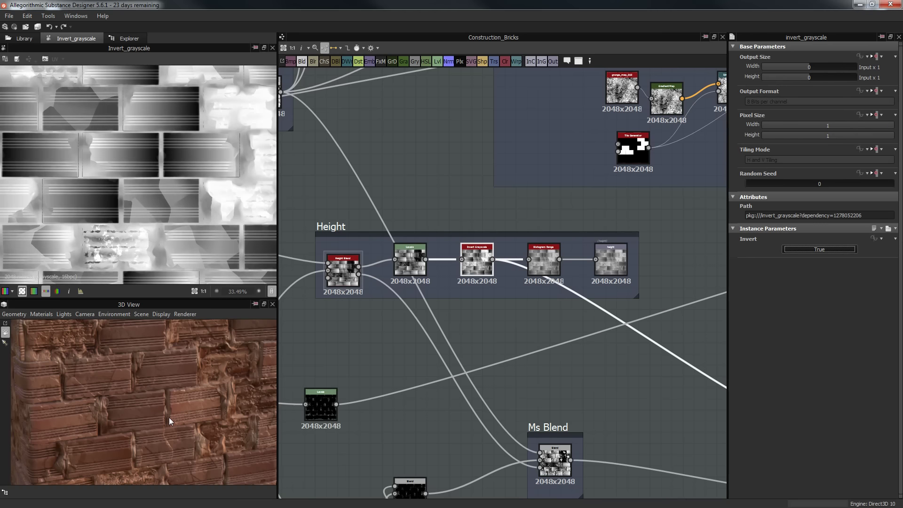
left_click_drag(169, 417, 176, 392)
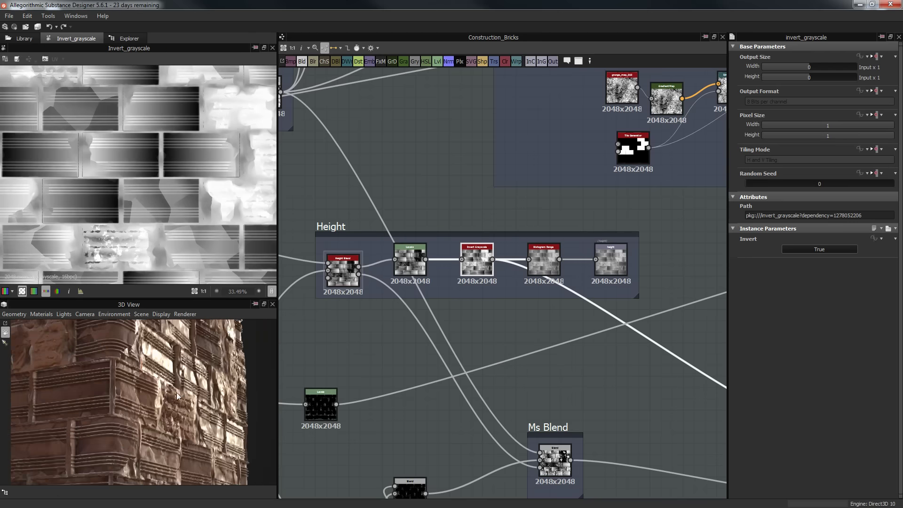
left_click_drag(189, 436, 174, 417)
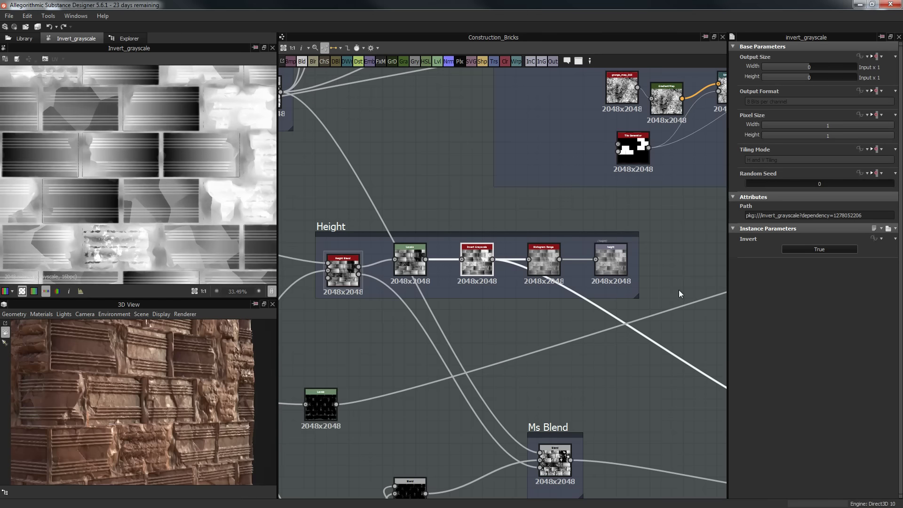
left_click(820, 250)
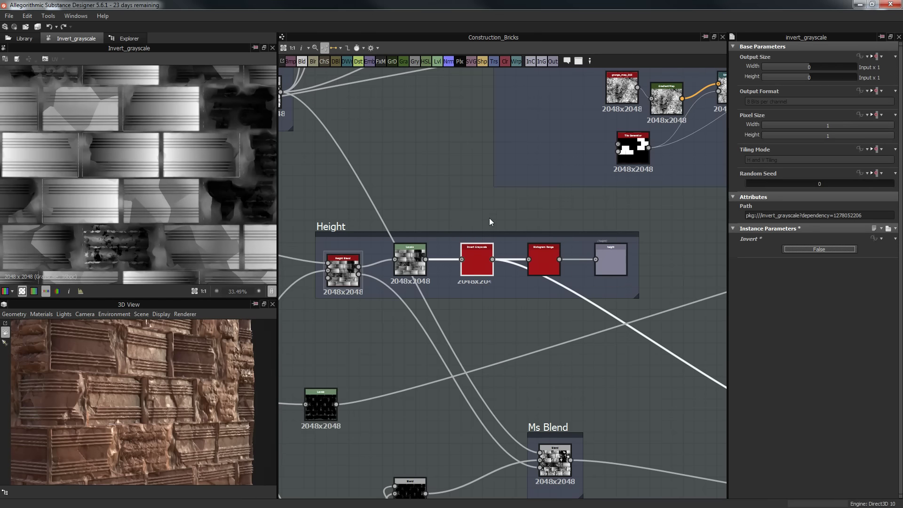
Test the Histogram Range node's Range at 1 and at 0.03 while checking the relief on the 3D model.
middle_click_drag(509, 217, 521, 217)
left_click(557, 250)
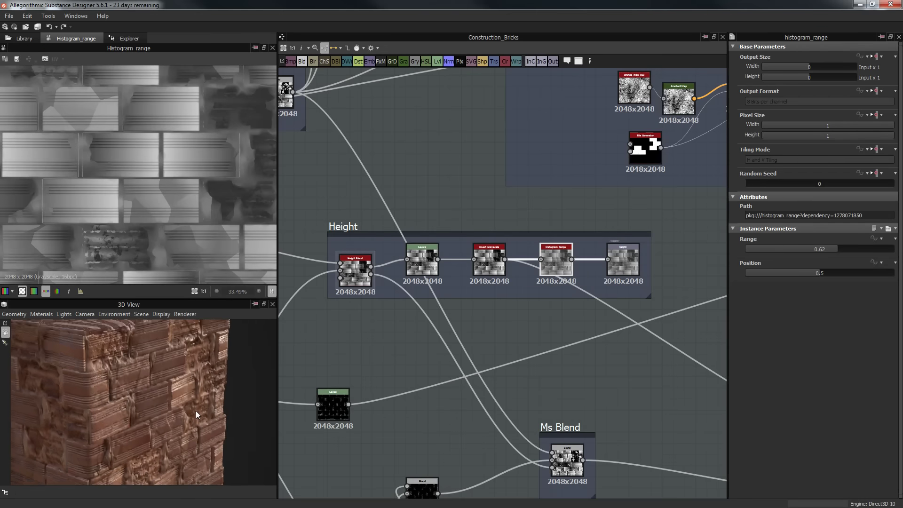
left_click_drag(854, 253, 896, 250)
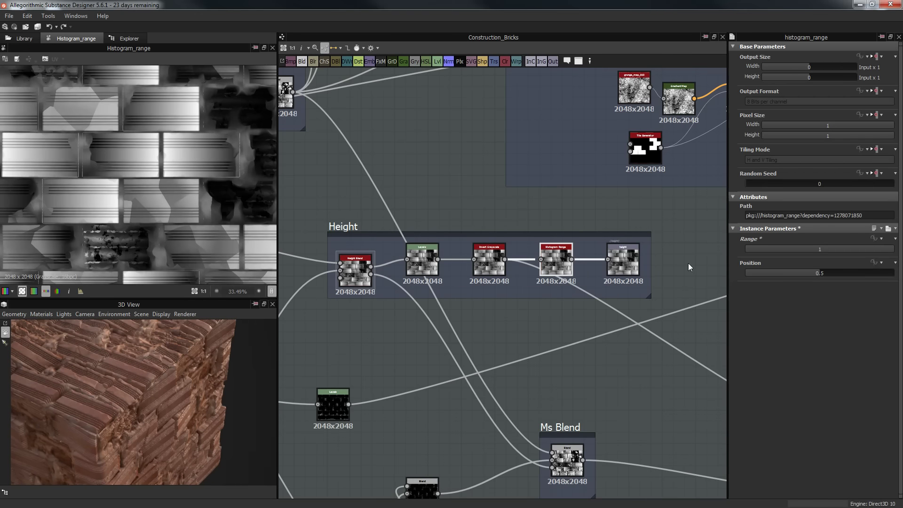
left_click_drag(202, 426, 190, 317)
left_click_drag(182, 349, 298, 363)
left_click_drag(782, 249, 750, 250)
left_click_drag(101, 407, 316, 334)
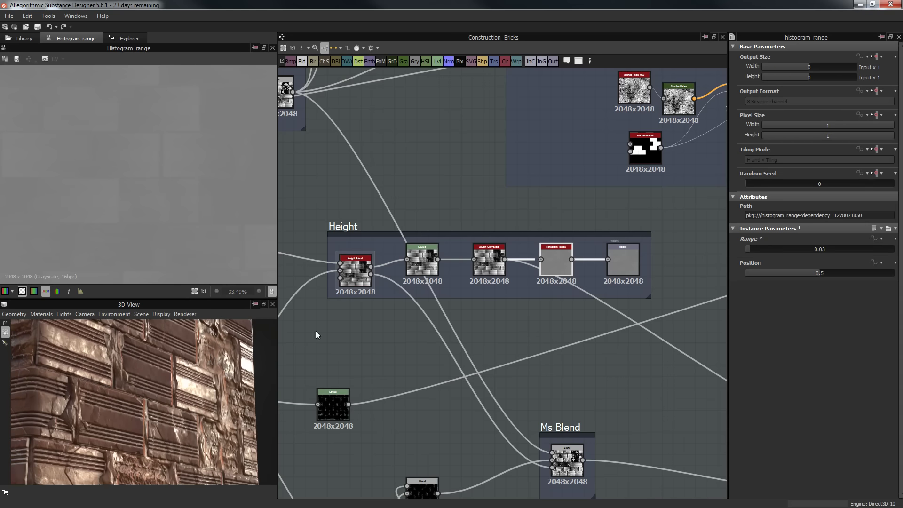
Set the Histogram Range node's Range to 0.67.
left_click_drag(755, 253, 852, 250)
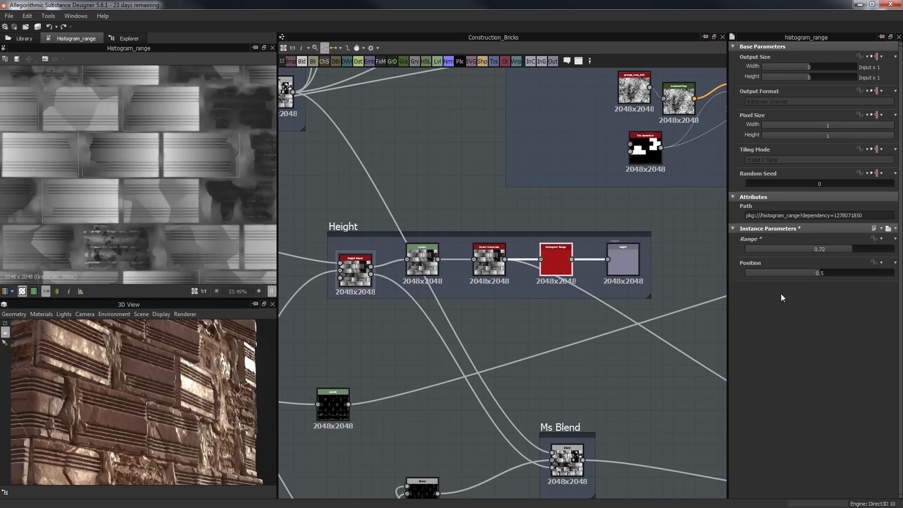
left_click(841, 249)
left_click(846, 250)
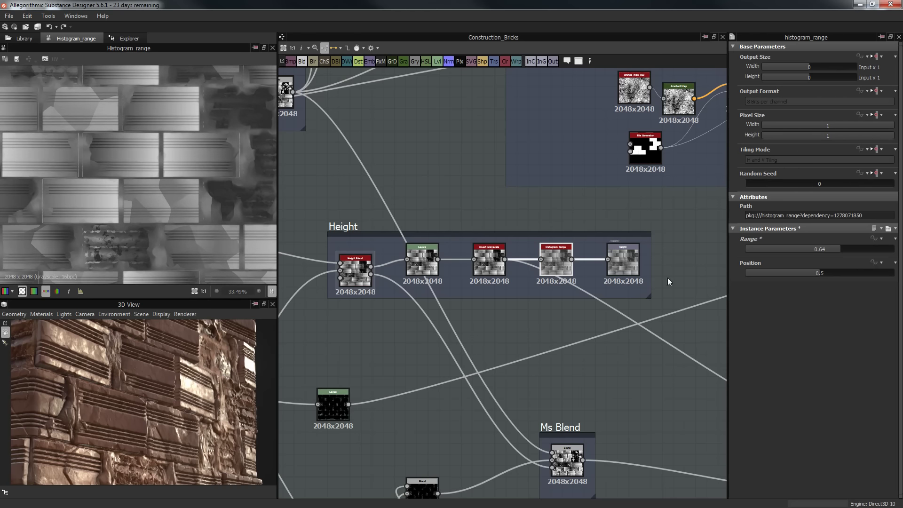
Show the upper Normal node of the Normal group and examine its whole map.
scroll(473, 193, "down", 3)
middle_click_drag(488, 228, 544, 219)
middle_click_drag(586, 314, 571, 350)
middle_click_drag(634, 310, 515, 296)
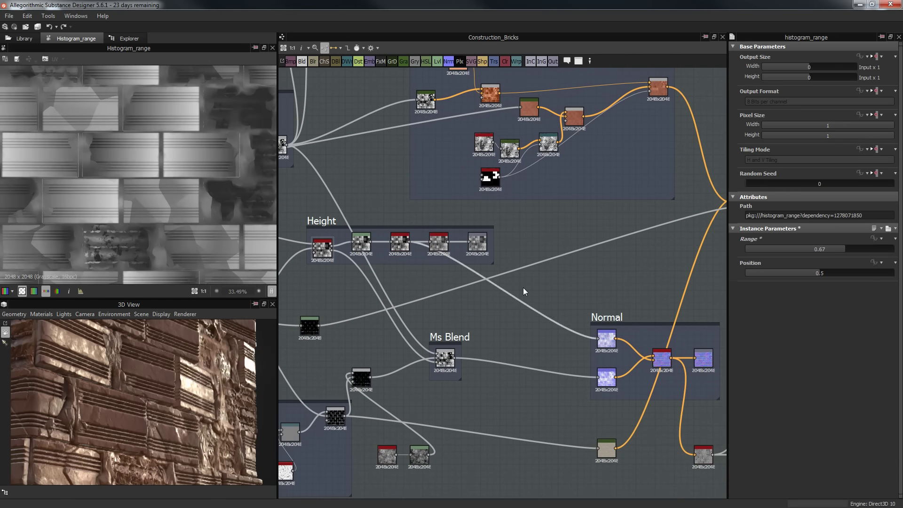
middle_click_drag(523, 287, 536, 258)
double_click(577, 305)
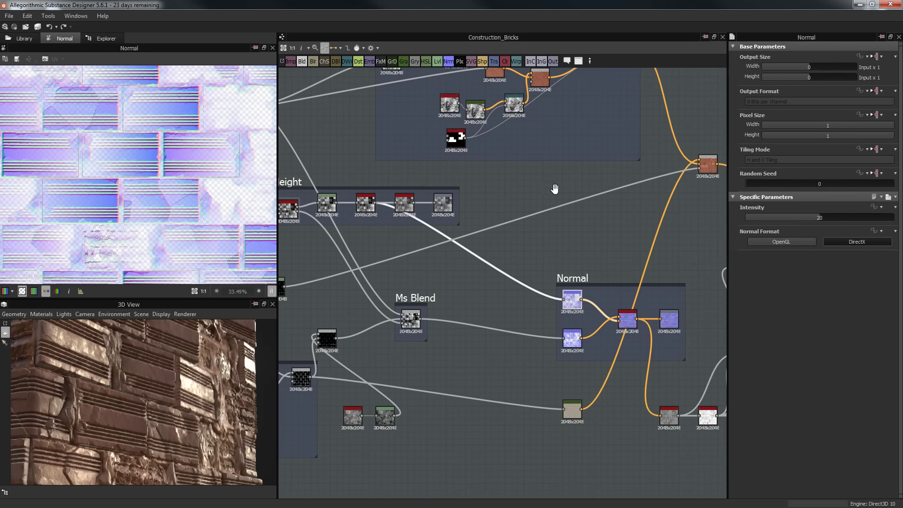
middle_click_drag(555, 189, 636, 200)
key("f")
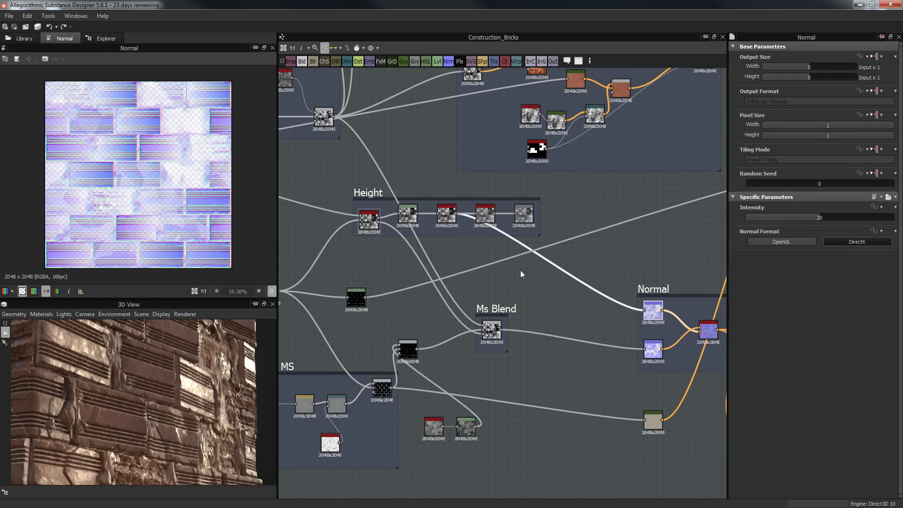
Compare the Invert Grayscale output with the upper Normal node it feeds, including that node's Intensity setting.
double_click(453, 218)
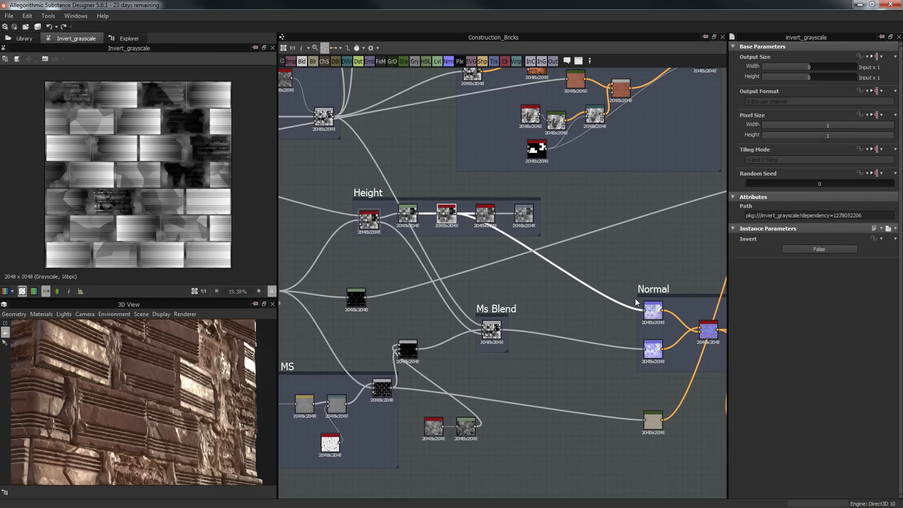
scroll(355, 187, "up", 3)
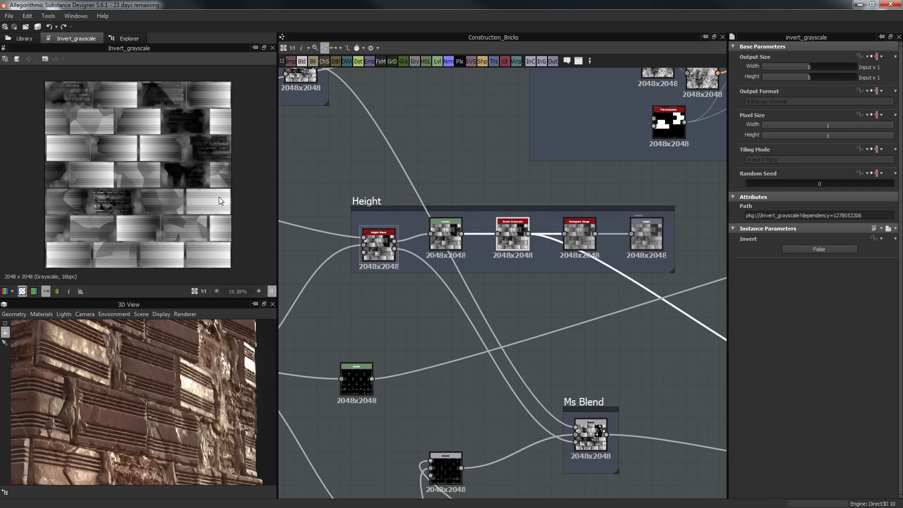
middle_click_drag(588, 301, 347, 191)
double_click(630, 293)
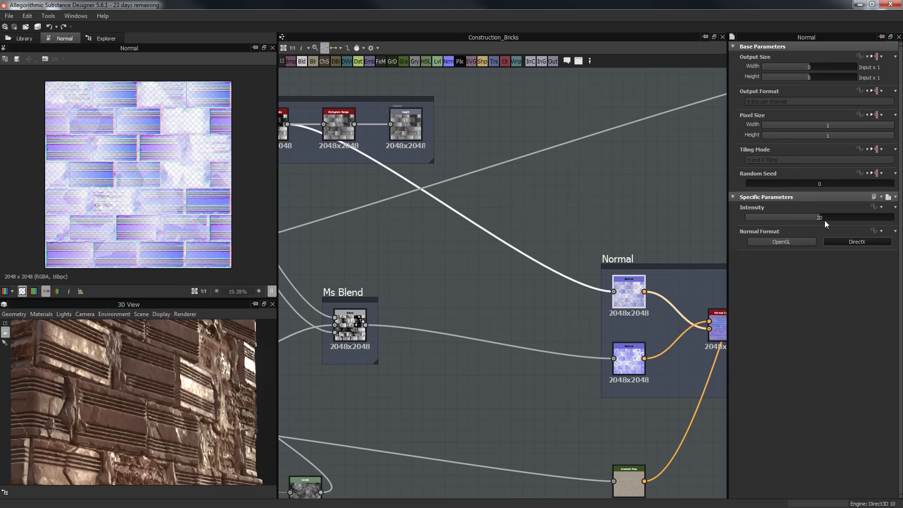
Go back to the Bricks Blend group and examine the output of its final Levels node.
scroll(400, 227, "down", 2)
middle_click_drag(425, 244, 580, 312)
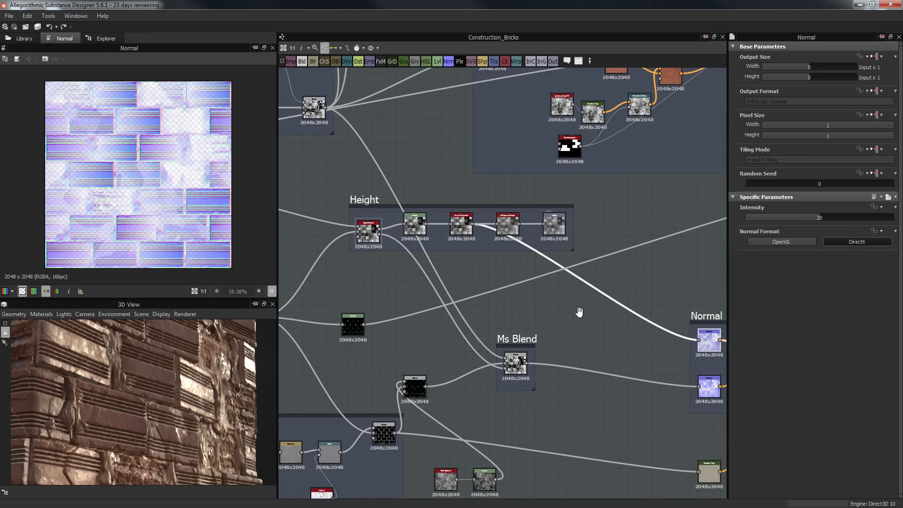
middle_click_drag(439, 194, 593, 311)
scroll(452, 258, "down", 3)
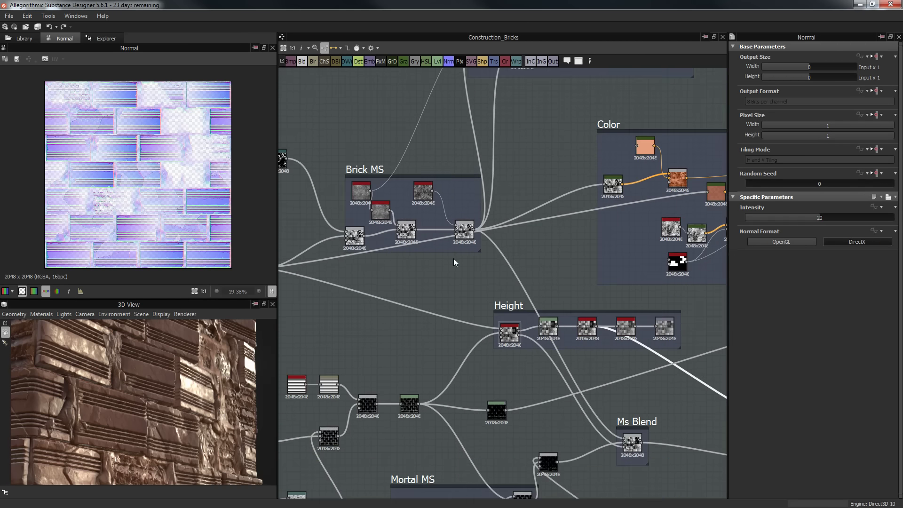
middle_click_drag(444, 231, 596, 249)
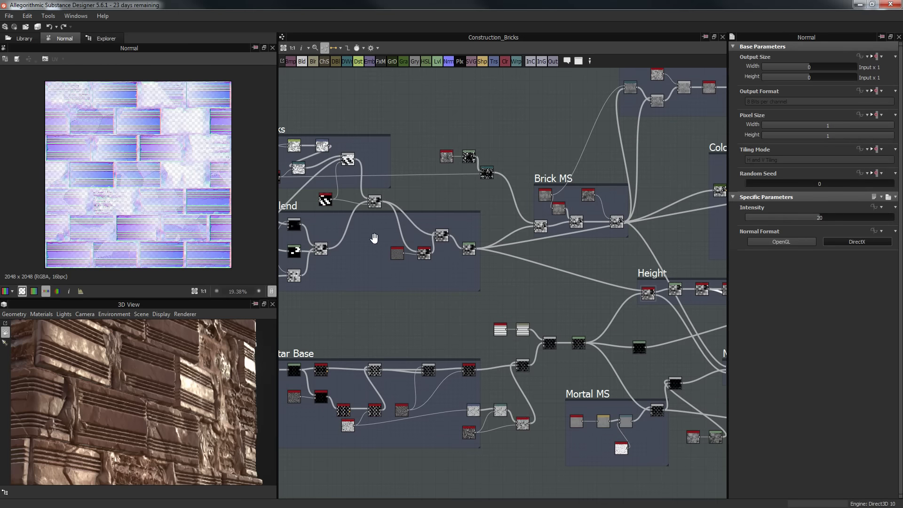
middle_click_drag(375, 238, 484, 235)
scroll(513, 258, "up", 5)
middle_click_drag(515, 280, 355, 298)
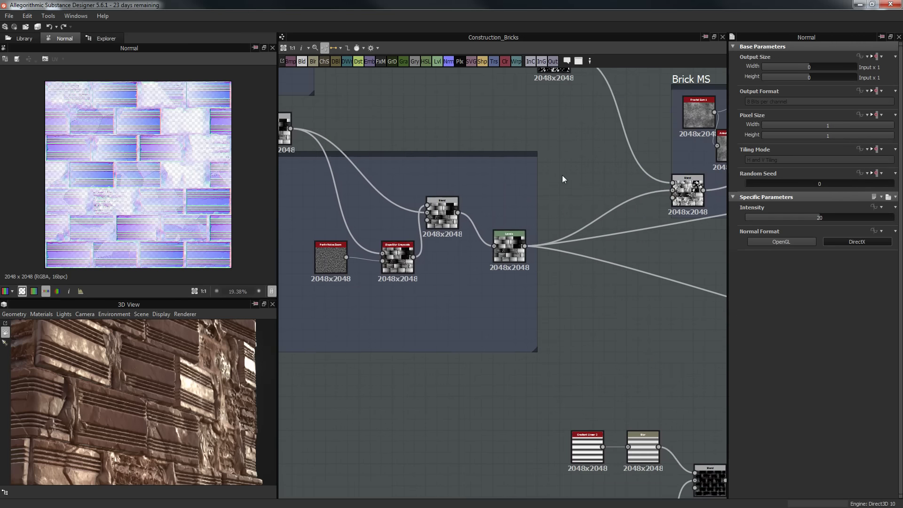
double_click(505, 244)
Examine the Clouds 3 and Directional Warp nodes ahead of the Brick MS group and the first Blend they feed.
middle_click_drag(613, 176, 453, 271)
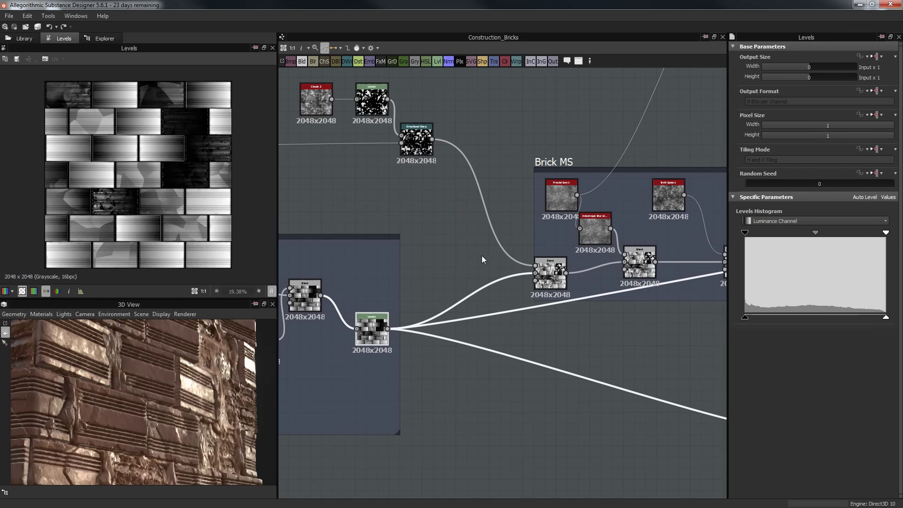
middle_click_drag(496, 179, 538, 240)
left_click_drag(308, 108, 554, 227)
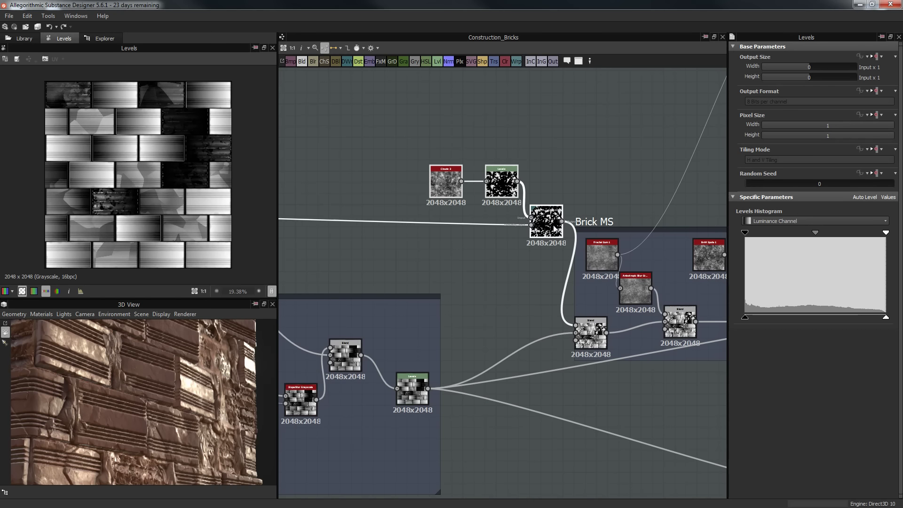
left_click(508, 226)
scroll(441, 180, "up", 3)
double_click(423, 175)
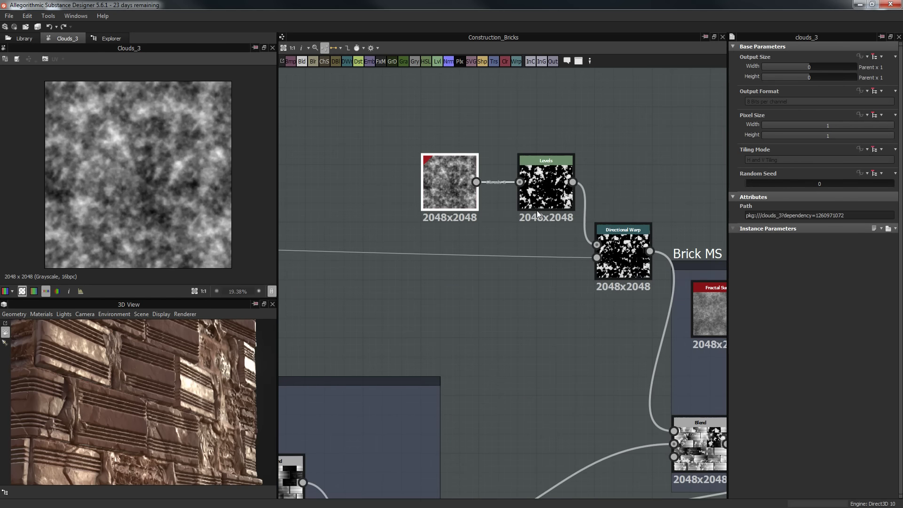
double_click(611, 257)
middle_click_drag(581, 282, 492, 289)
double_click(626, 438)
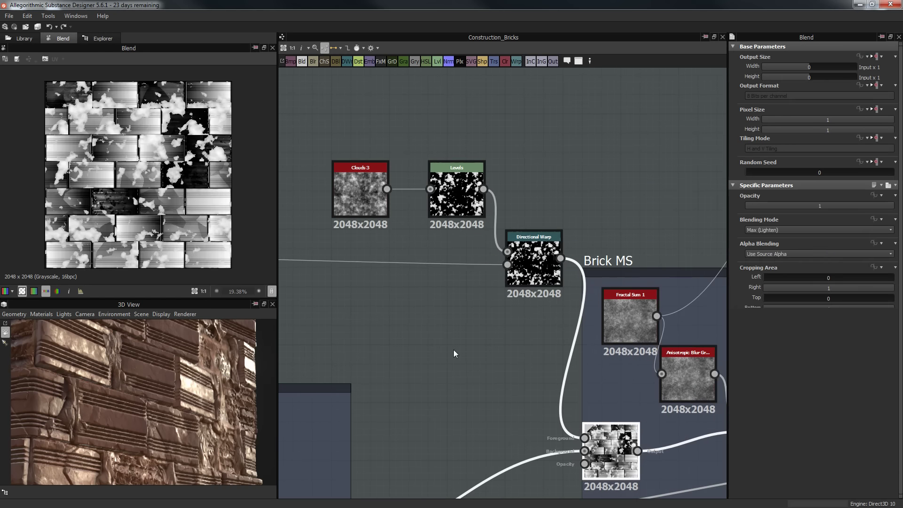
Examine the first Brick MS Blend output up close together with the brick surface in the 3D preview.
scroll(134, 207, "up", 6)
middle_click_drag(134, 207, 76, 208)
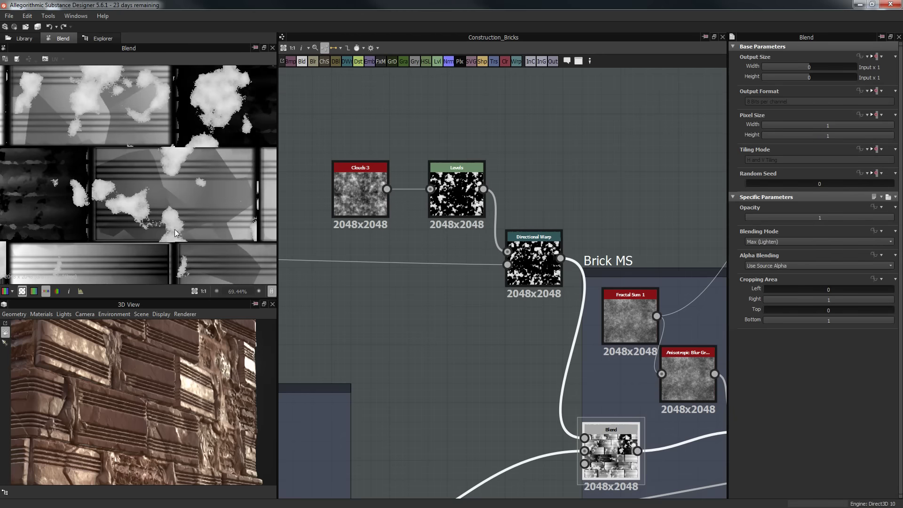
left_click_drag(162, 404, 98, 399)
scroll(108, 421, "up", 4)
scroll(462, 299, "down", 1)
Examine the Clouds 3, Levels and Directional Warp outputs and trace the warp's intensity input back to the Cracks group.
double_click(373, 210)
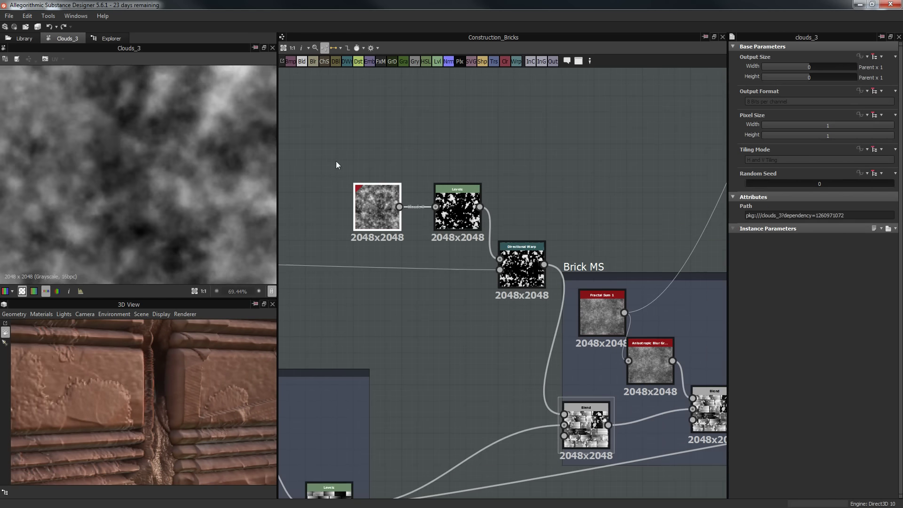
double_click(457, 202)
double_click(526, 267)
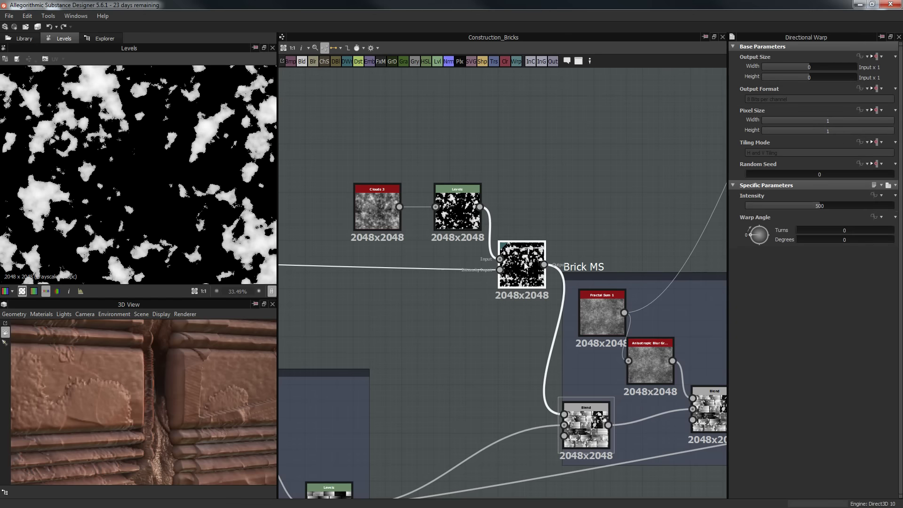
scroll(482, 262, "down", 4)
middle_click_drag(476, 261, 791, 232)
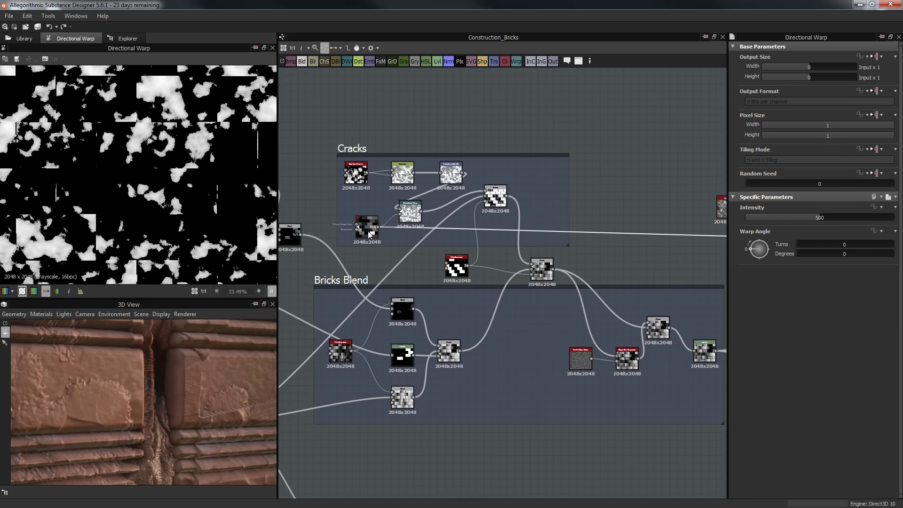
middle_click_drag(460, 251, 409, 251)
middle_click_drag(637, 242, 509, 273)
scroll(588, 258, "up", 2)
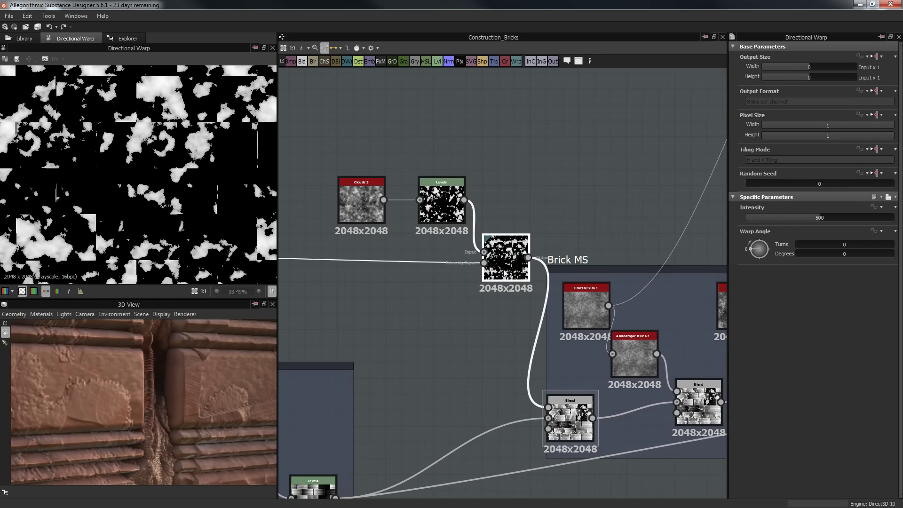
scroll(146, 201, "down", 2)
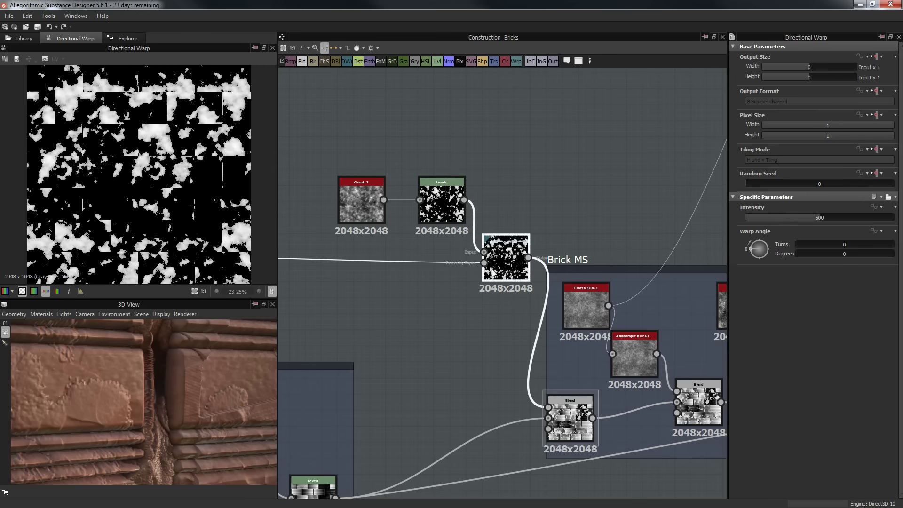
Show the output of the first Blend in the Brick MS group.
middle_click_drag(547, 316, 479, 259)
left_click(495, 352)
double_click(495, 352)
Compare the Fractal Sum 1 output with the Anisotropic Blur Grayscale output in the Brick MS group.
middle_click_drag(385, 308, 405, 208)
middle_click_drag(488, 207, 430, 230)
scroll(366, 235, "up", 3)
middle_click_drag(642, 112, 420, 220)
double_click(409, 151)
double_click(482, 262)
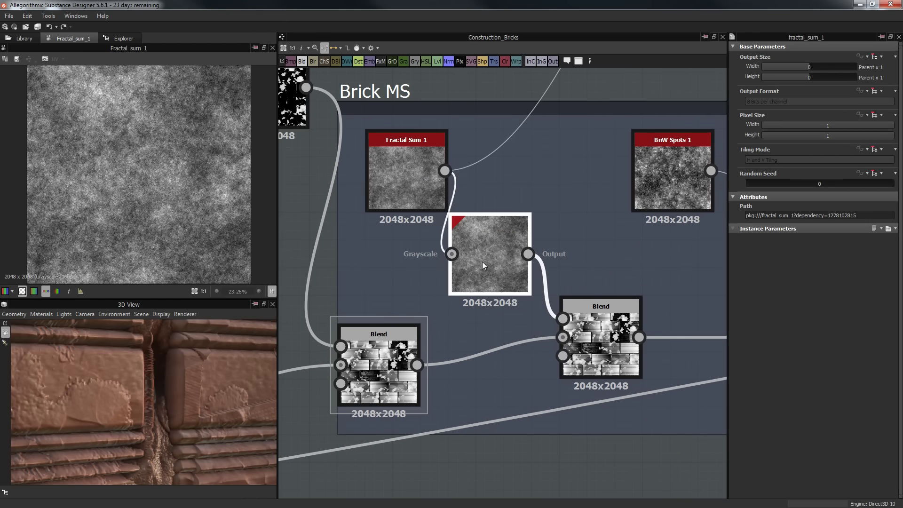
scroll(125, 177, "up", 4)
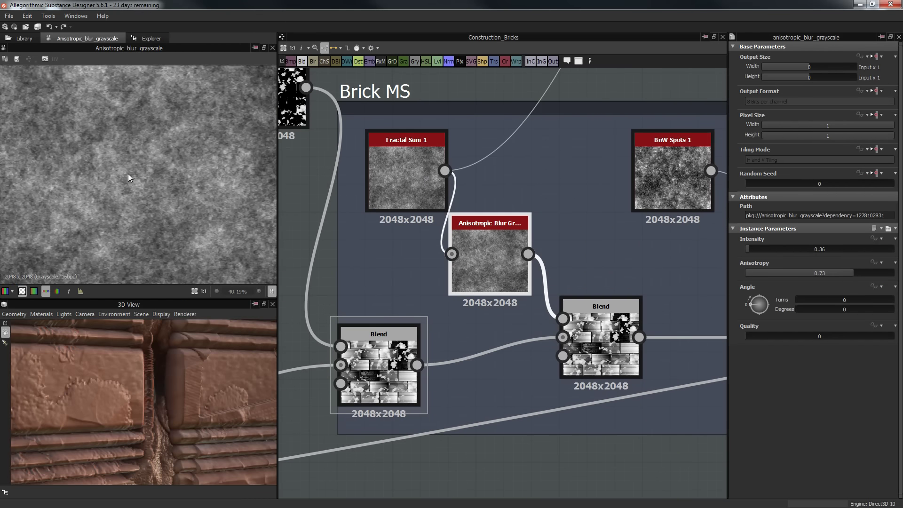
double_click(384, 189)
double_click(474, 254)
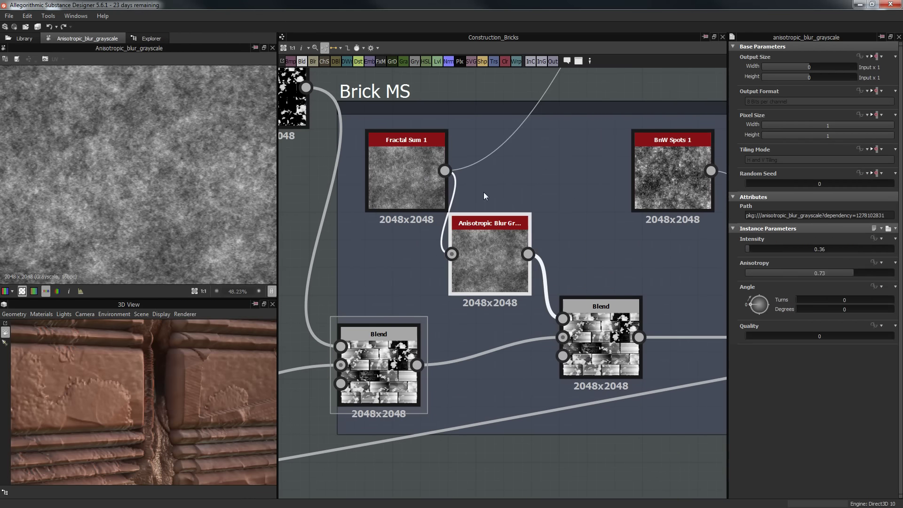
Compare the blurred noise with the brick surface in the 3D preview, and show the Blend that the blur feeds.
middle_click_drag(574, 282, 532, 282)
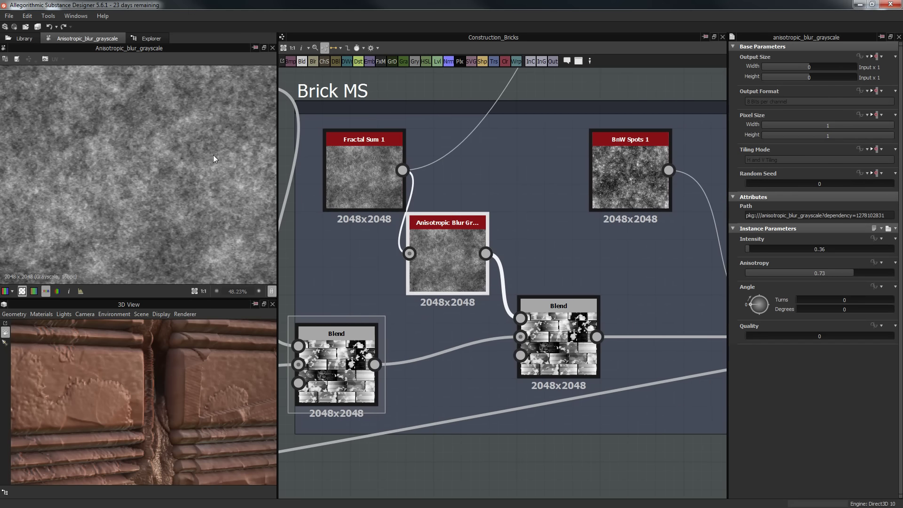
scroll(226, 162, "up", 3)
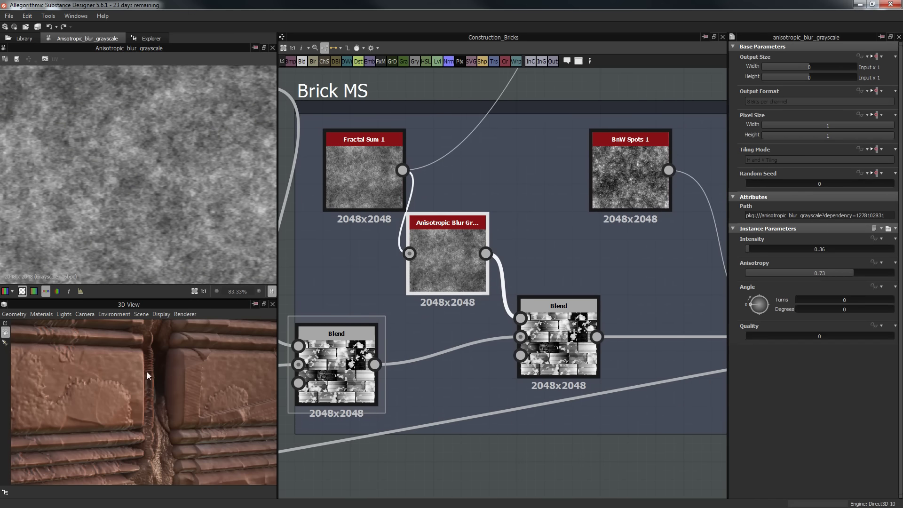
left_click_drag(147, 372, 151, 378)
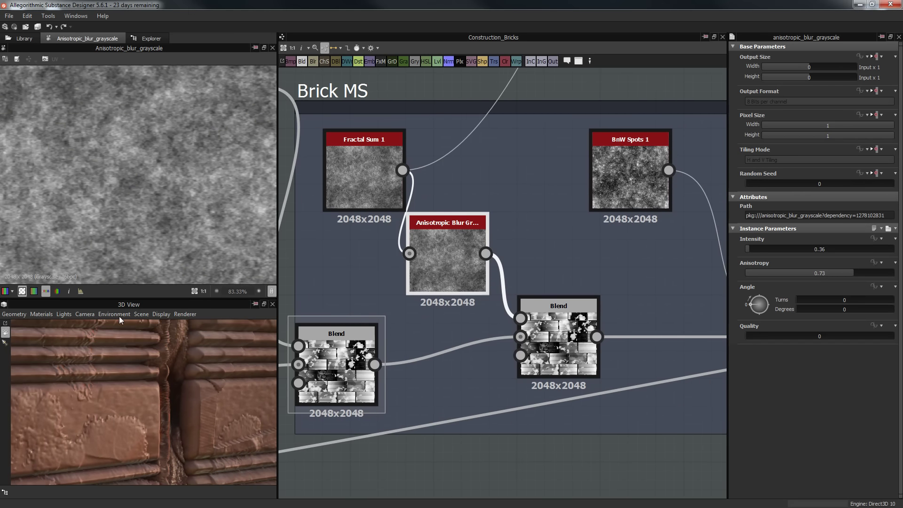
left_click_drag(105, 410, 162, 399)
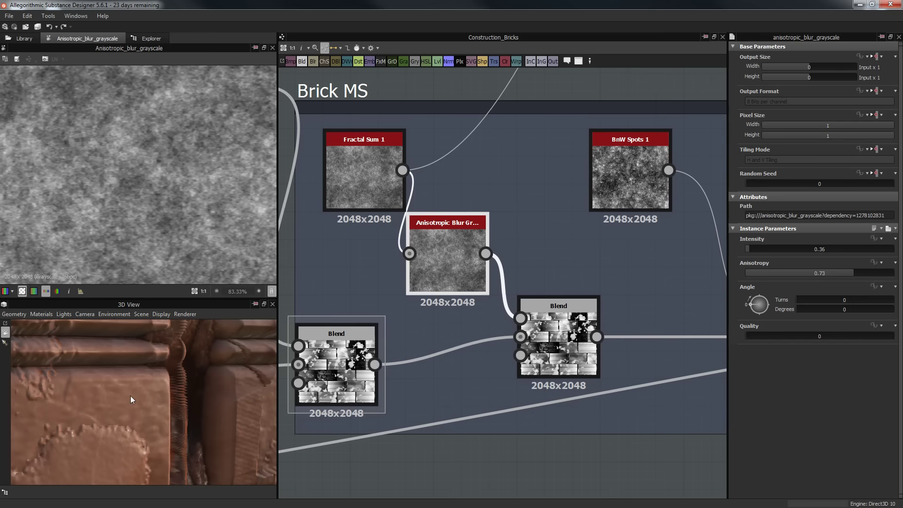
left_click_drag(145, 398, 118, 395)
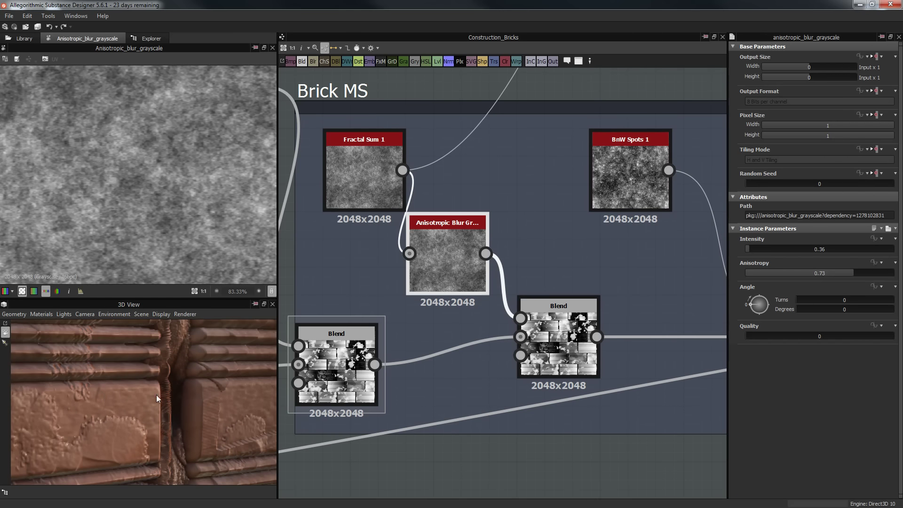
left_click(571, 328)
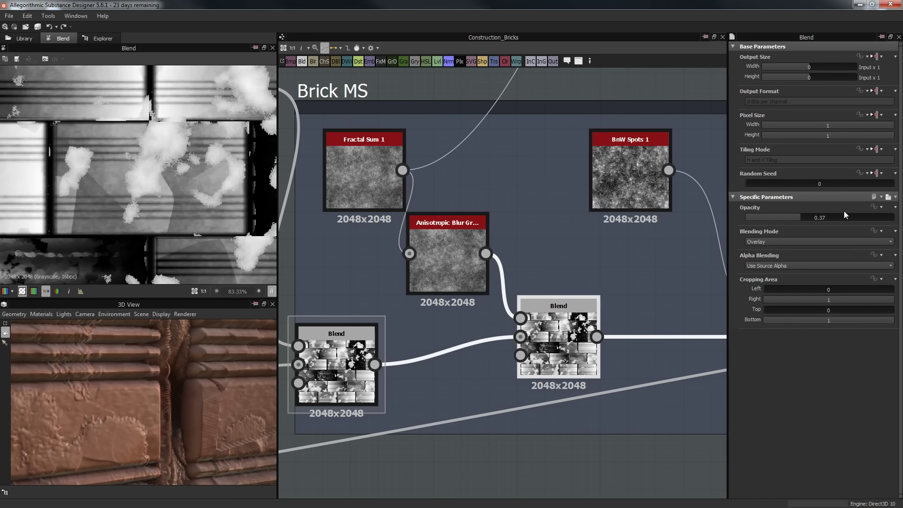
Show the BnW Spots 1 output and place that node closer to the last Blend in the Brick MS group.
middle_click_drag(593, 260, 414, 264)
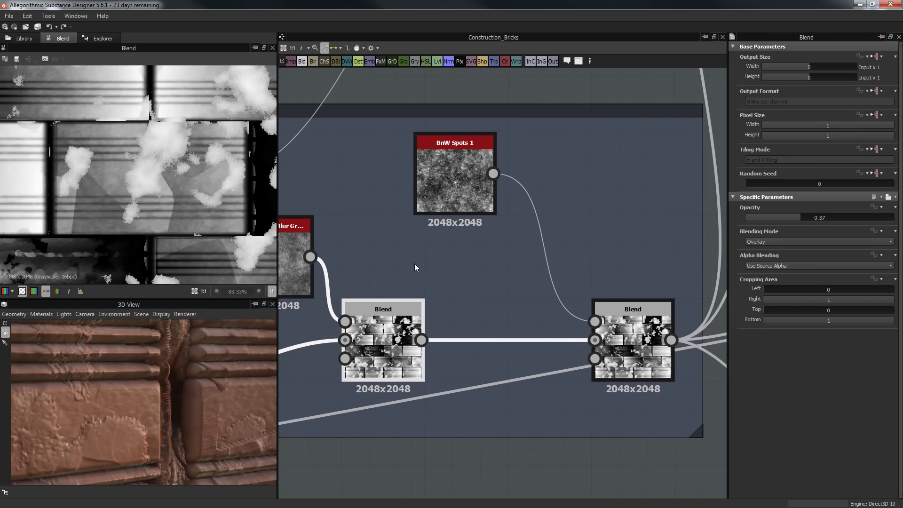
left_click(448, 197)
left_click_drag(448, 198, 476, 253)
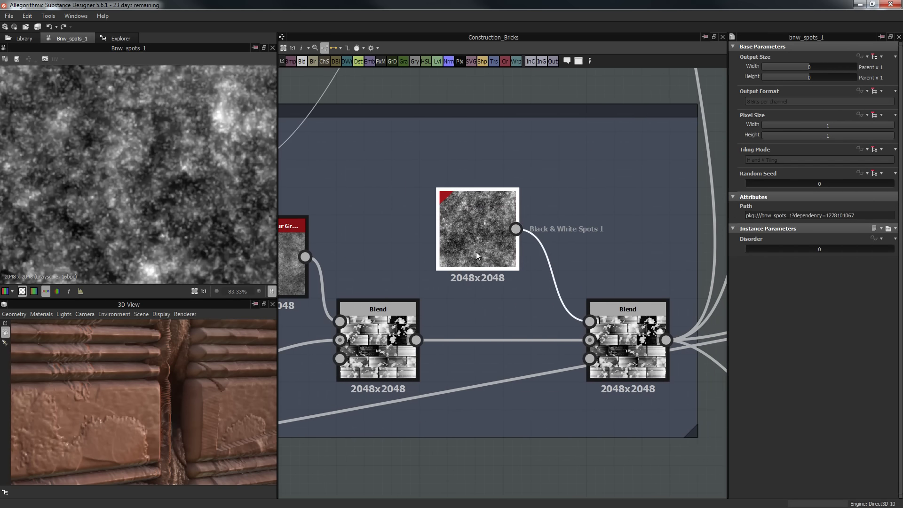
Try Opacity values of 0.36 and 0.61 on the last Brick MS Blend, and undo both changes.
left_click(651, 358)
double_click(651, 358)
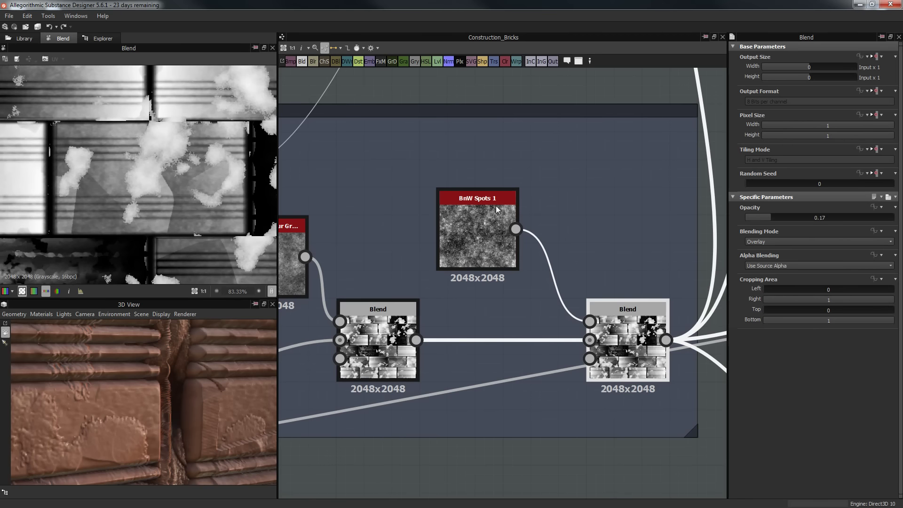
left_click(799, 217)
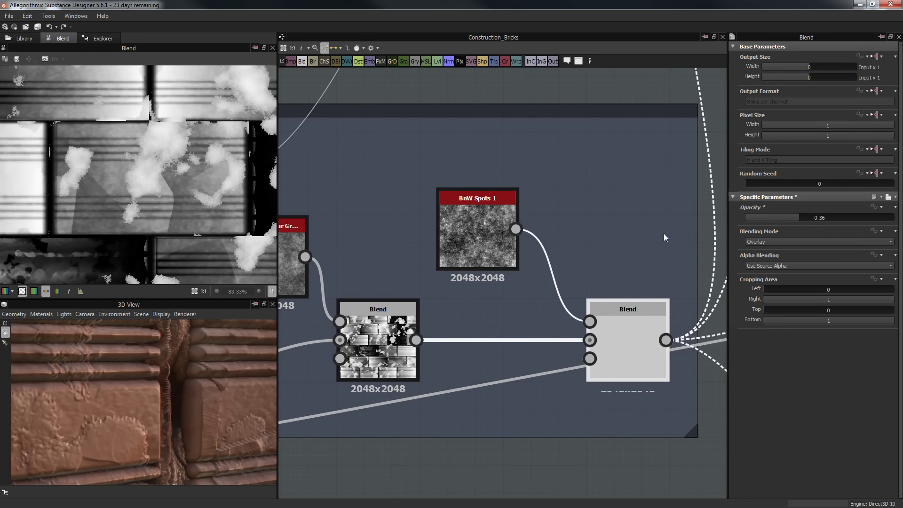
left_click(827, 217)
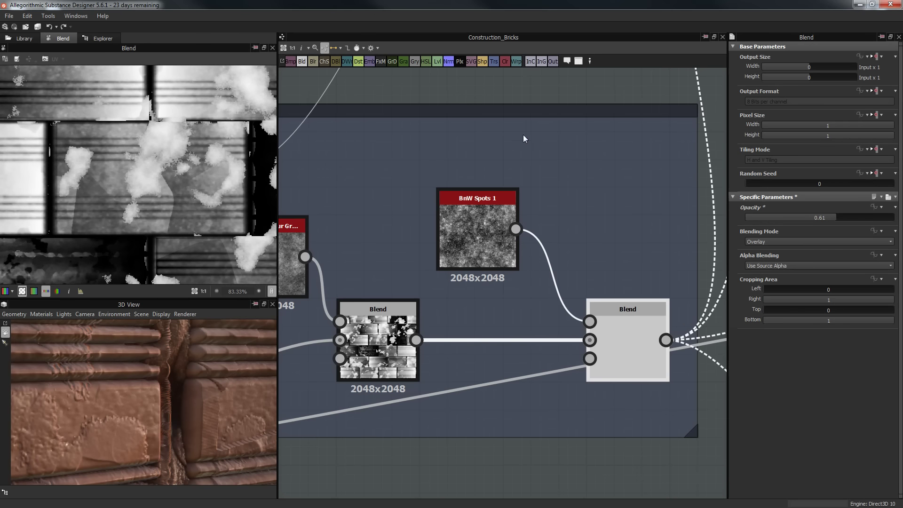
key("ctrl+z")
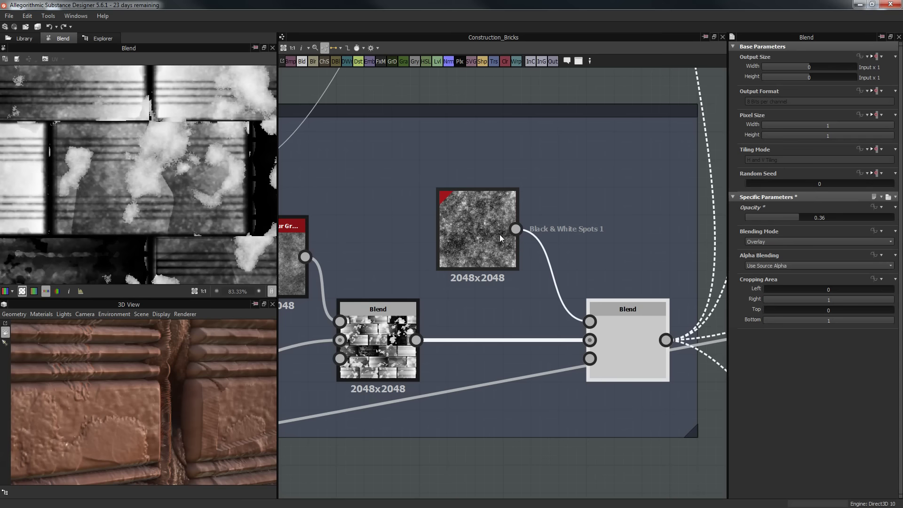
key("ctrl+z")
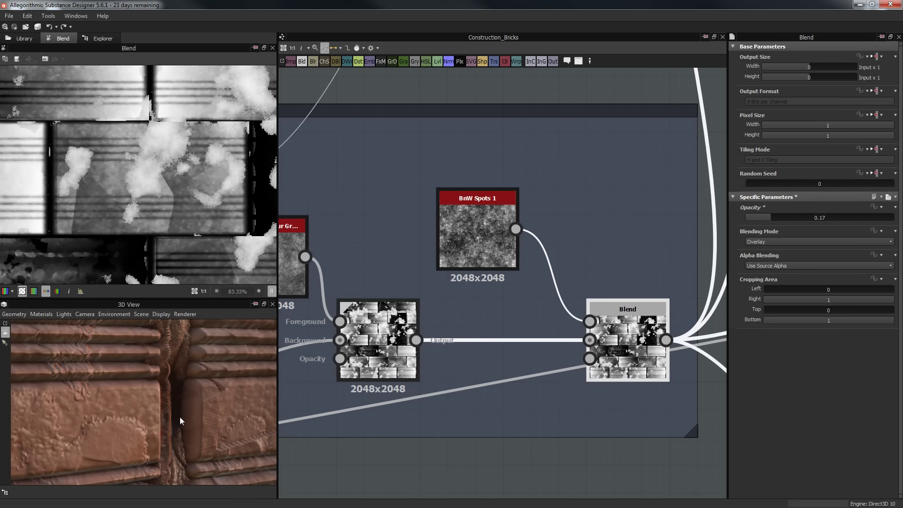
Examine the output of the Directional Warp in the Roughness group alongside the brick wall's shine in the 3D preview.
left_click_drag(178, 402, 221, 372)
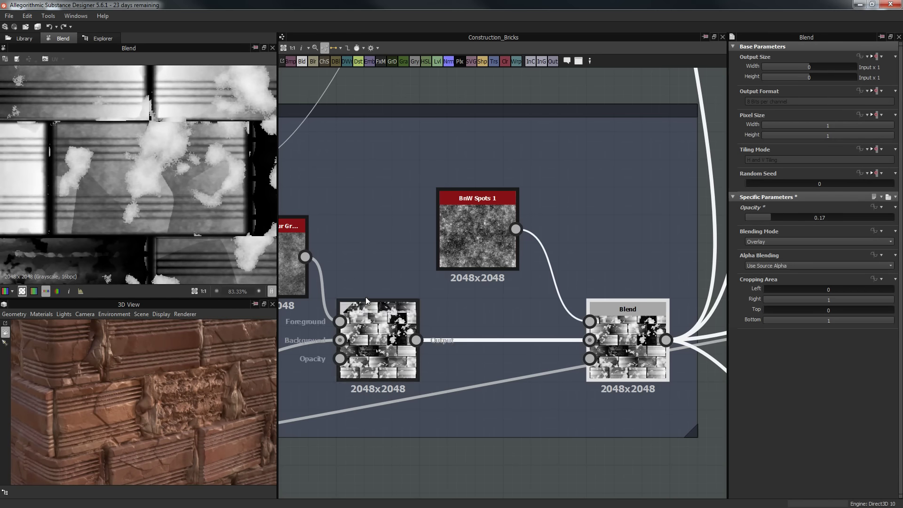
scroll(461, 210, "down", 1)
scroll(460, 210, "down", 2)
middle_click_drag(520, 226, 492, 399)
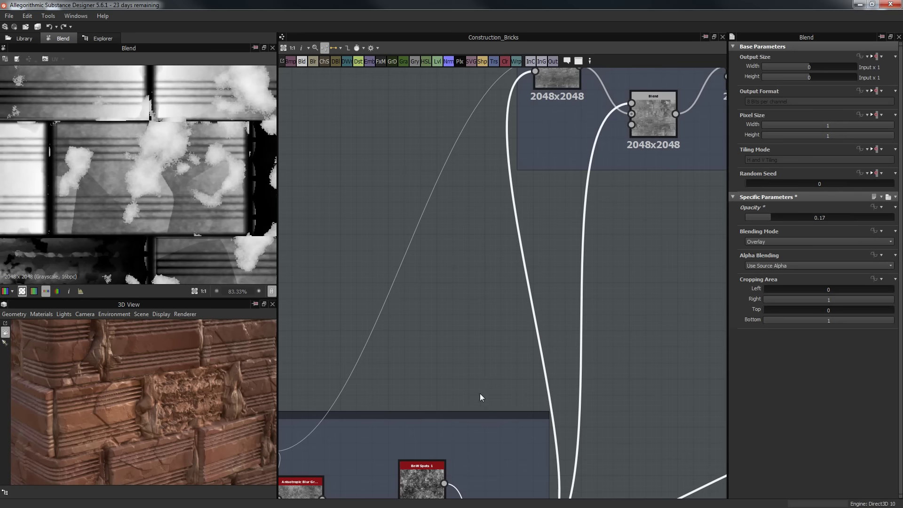
middle_click_drag(503, 364, 513, 314)
scroll(492, 372, "down", 2)
middle_click_drag(456, 433, 485, 427)
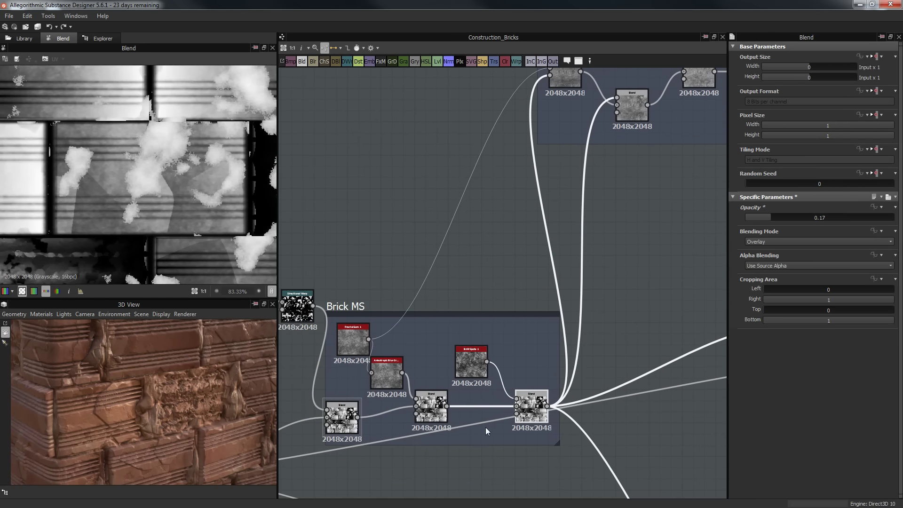
scroll(605, 333, "down", 2)
middle_click_drag(536, 333, 383, 375)
scroll(456, 215, "up", 4)
scroll(394, 356, "down", 2)
double_click(367, 233)
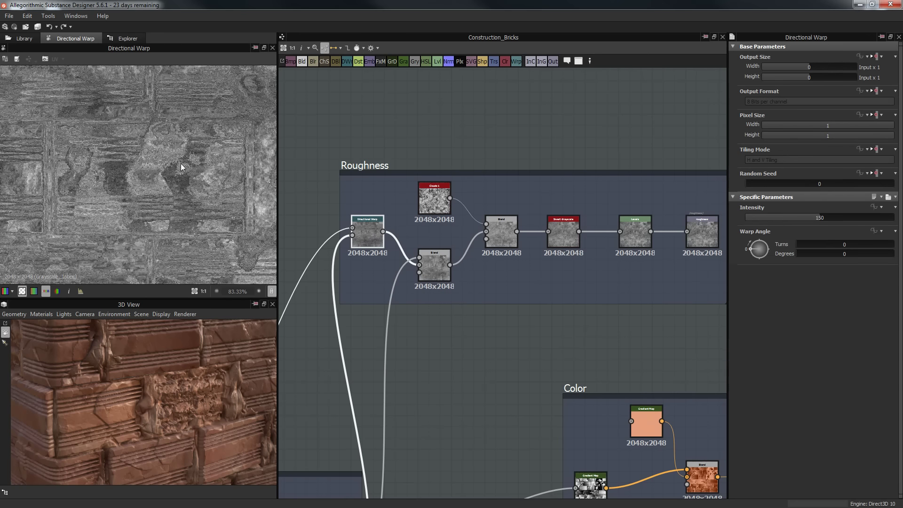
left_click_drag(208, 402, 220, 337)
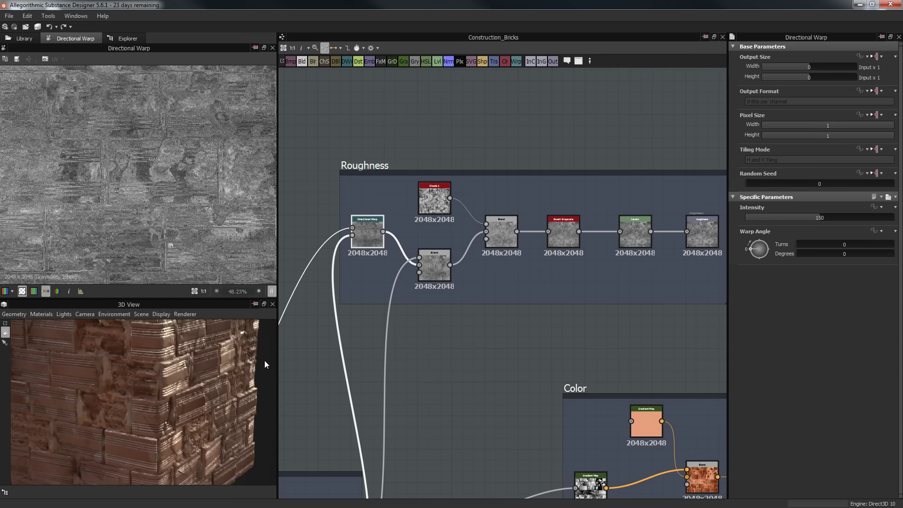
Trace the Roughness Directional Warp's input back to the Fractal Sum 1 node in Brick MS and show its output.
scroll(479, 293, "up", 3)
middle_click_drag(534, 331, 583, 348)
scroll(545, 249, "down", 2)
middle_click_drag(545, 250, 663, 207)
middle_click_drag(414, 420, 517, 304)
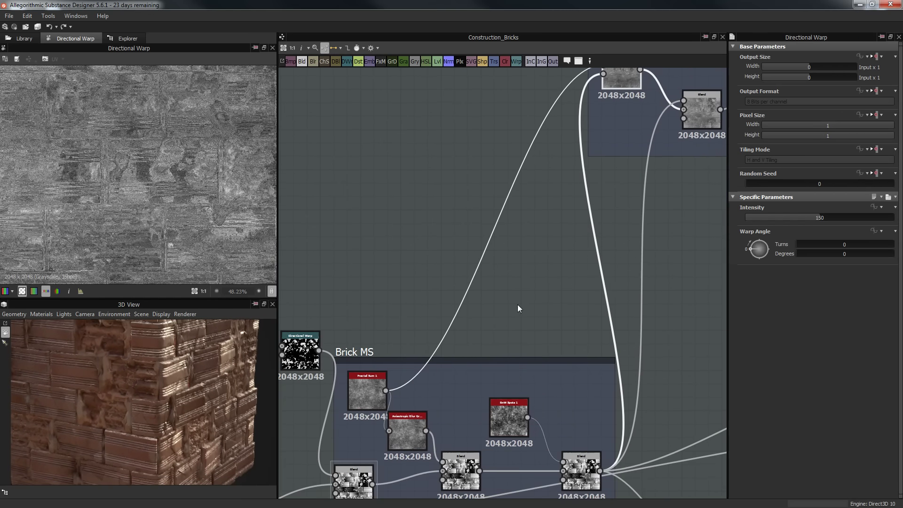
double_click(365, 394)
middle_click_drag(541, 177, 478, 304)
scroll(478, 304, "up", 2)
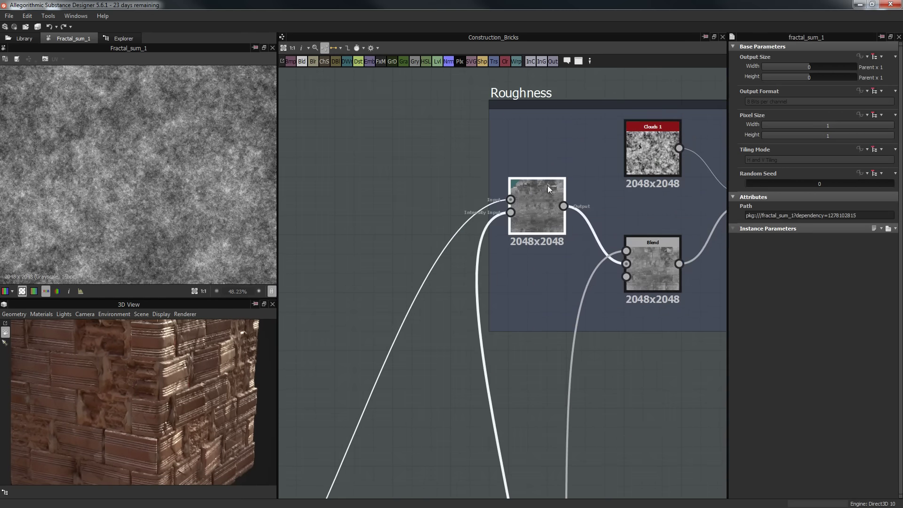
Show the Roughness Directional Warp's output and the settings of the Blend it feeds.
double_click(548, 185)
middle_click_drag(473, 238, 308, 244)
left_click(487, 272)
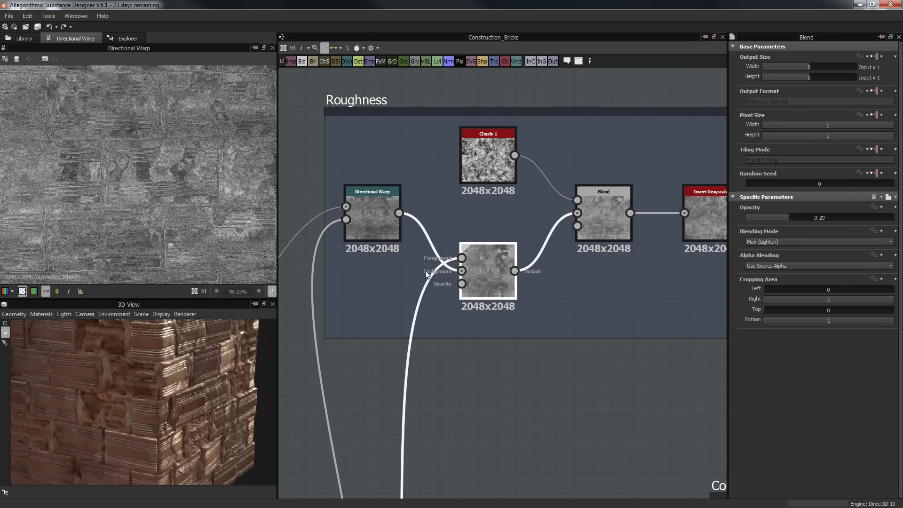
Compare the last Brick MS Blend output with the Roughness Directional Warp output that it drives.
scroll(371, 252, "down", 2)
middle_click_drag(395, 345, 366, 201)
scroll(366, 201, "down", 1)
double_click(380, 396)
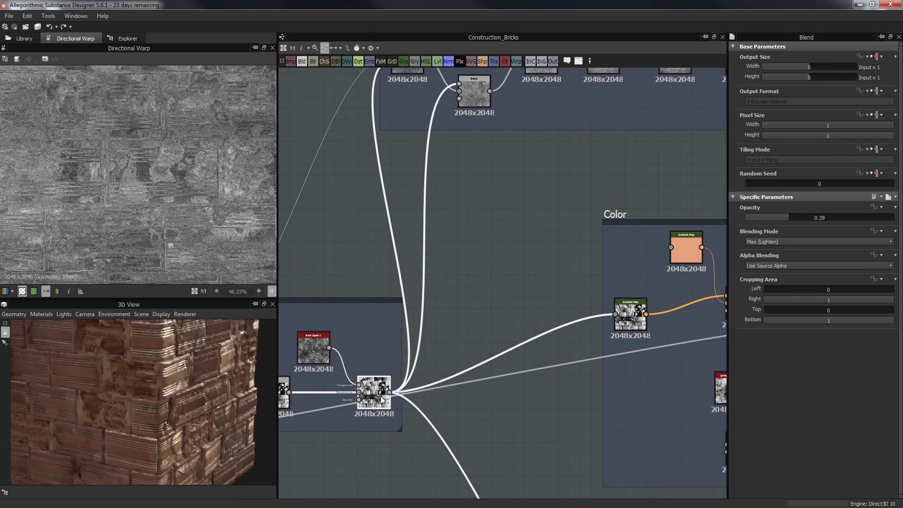
middle_click_drag(455, 175, 466, 247)
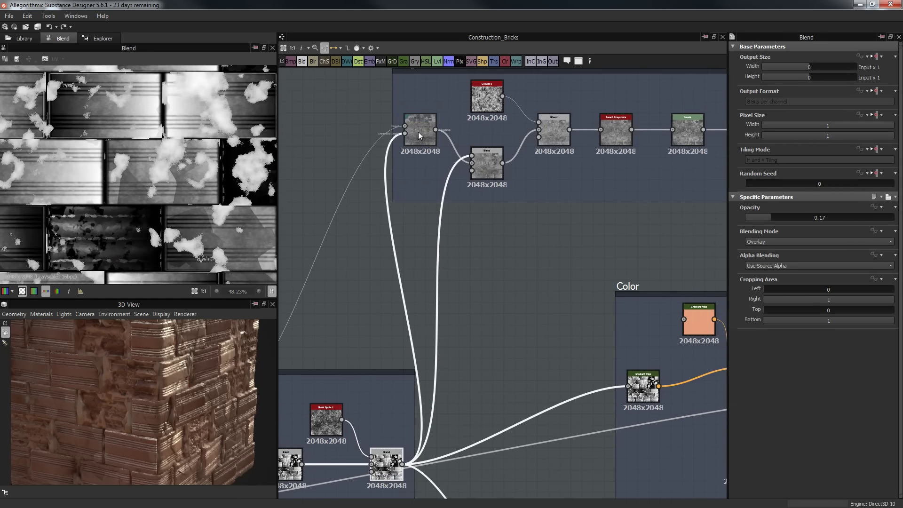
double_click(419, 132)
scroll(160, 101, "down", 1)
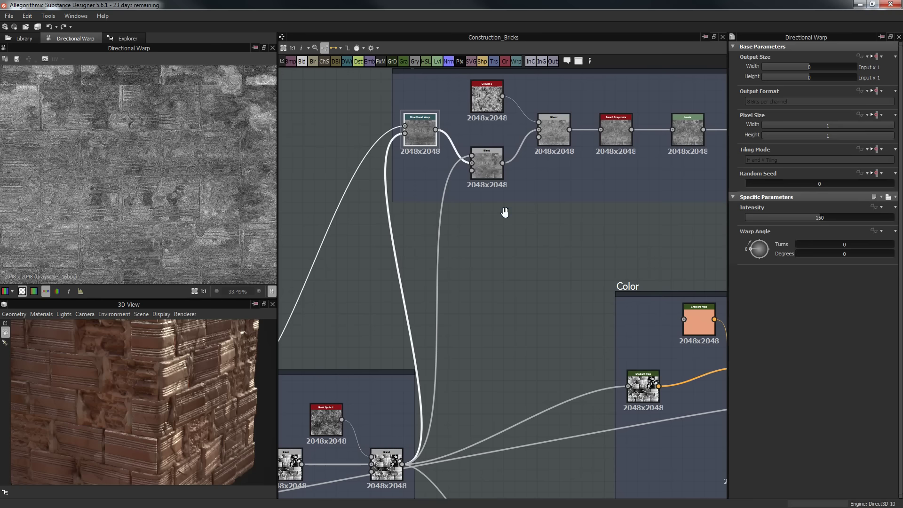
Examine the output of the lower Blend in the Roughness group and trace its foreground input back to Brick MS.
middle_click_drag(505, 213, 496, 252)
double_click(479, 205)
scroll(508, 354, "down", 1)
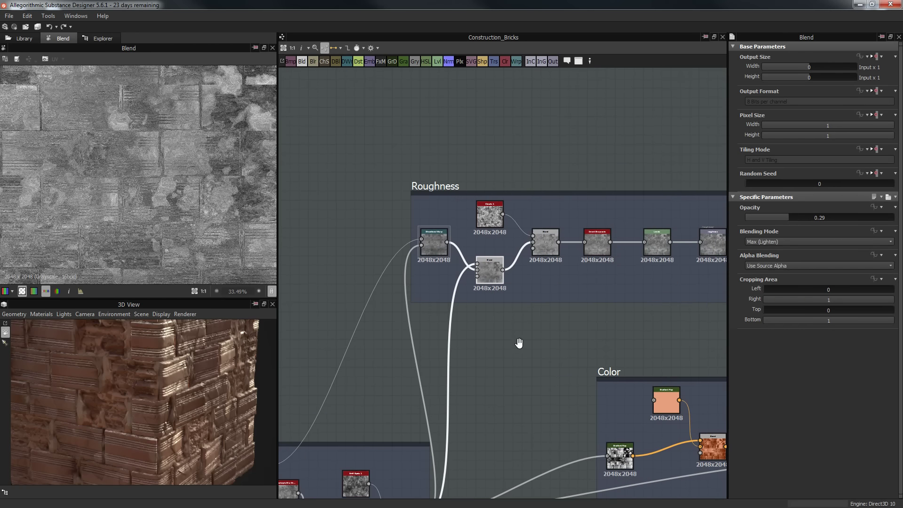
middle_click_drag(519, 344, 521, 355)
scroll(167, 189, "up", 1)
middle_click_drag(475, 279, 481, 159)
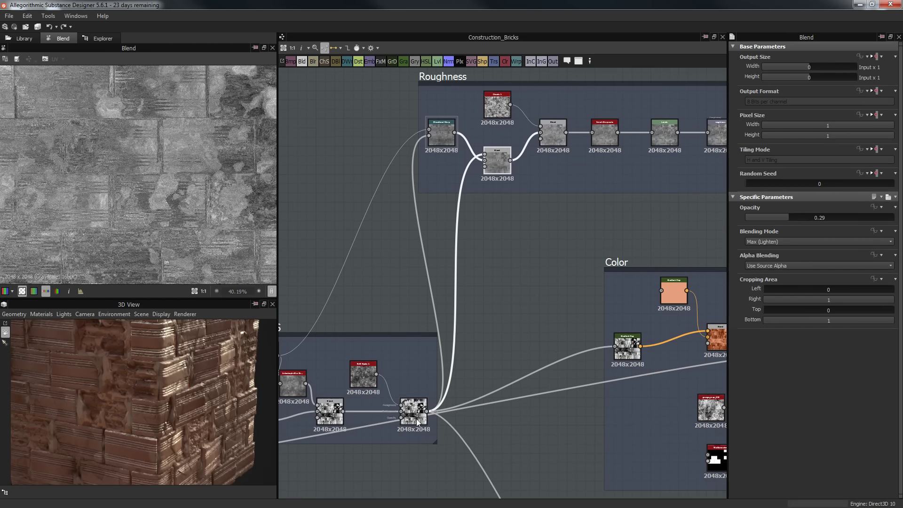
Show the outputs of Clouds 1 and the Roughness group's Blend that uses it as foreground.
middle_click_drag(503, 224, 521, 288)
scroll(141, 136, "up", 2)
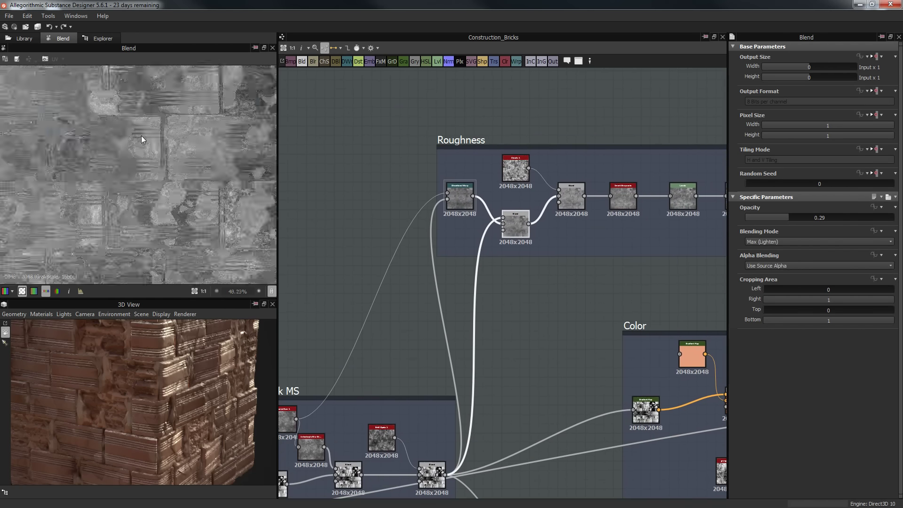
middle_click_drag(447, 137, 365, 147)
scroll(423, 177, "up", 2)
double_click(430, 177)
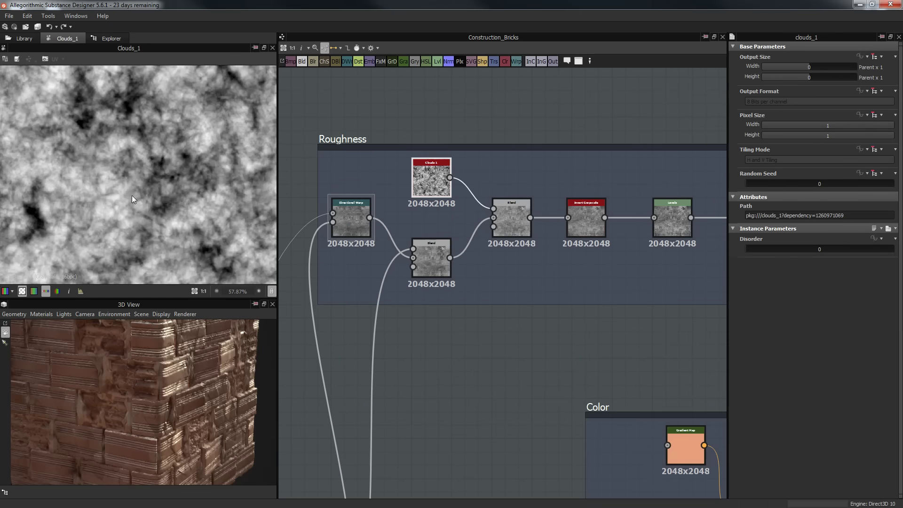
double_click(522, 219)
scroll(156, 181, "up", 2)
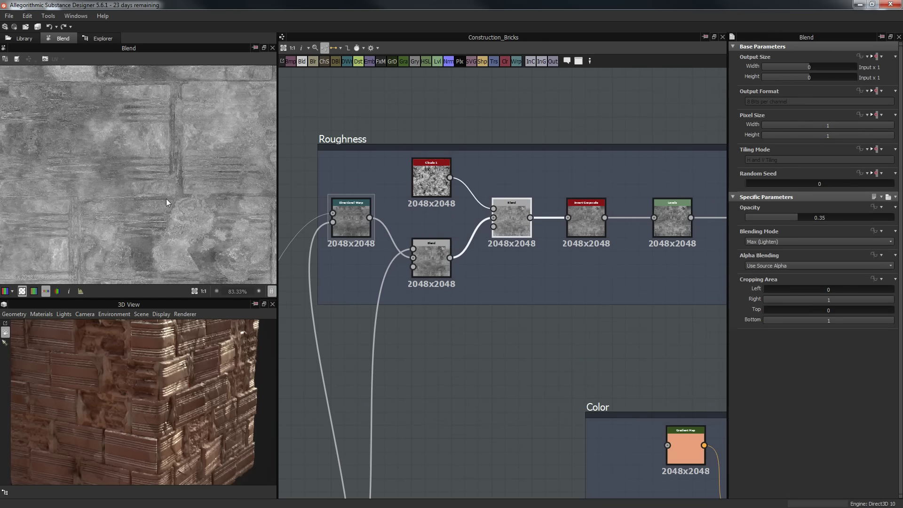
middle_click_drag(167, 202, 98, 204)
Compare the Roughness group's Invert Grayscale output with that of the Blend feeding it.
middle_click_drag(557, 200, 454, 208)
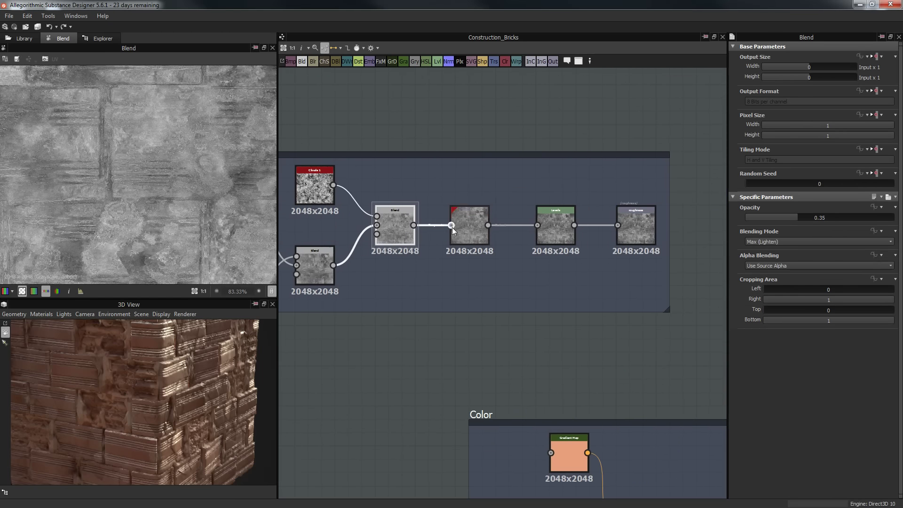
left_click_drag(452, 227, 452, 225)
double_click(479, 235)
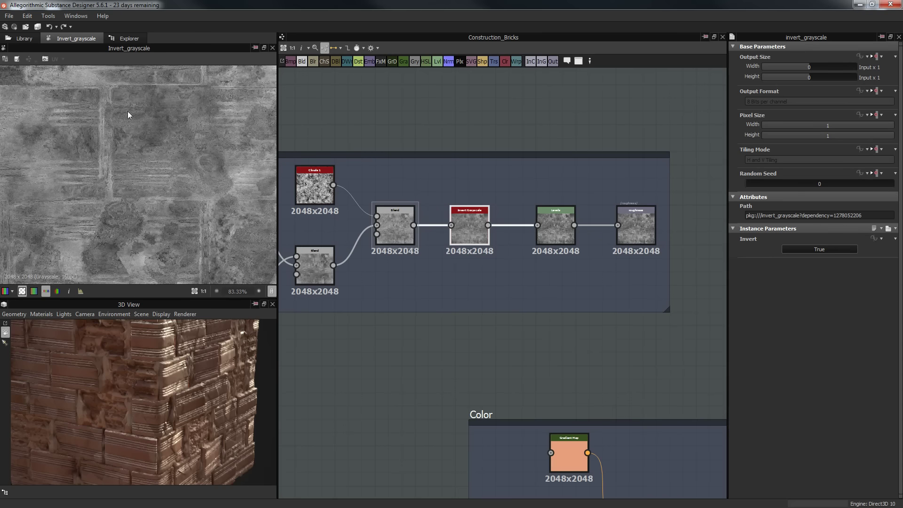
double_click(402, 220)
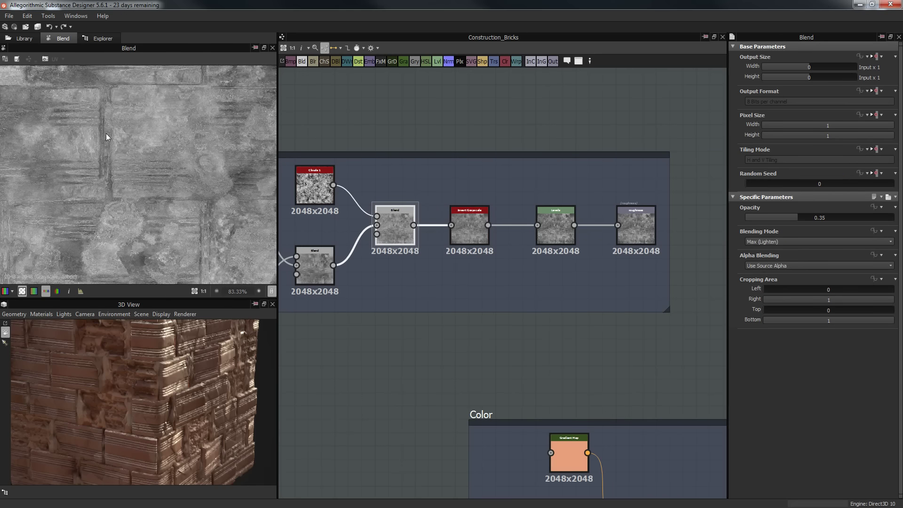
double_click(470, 230)
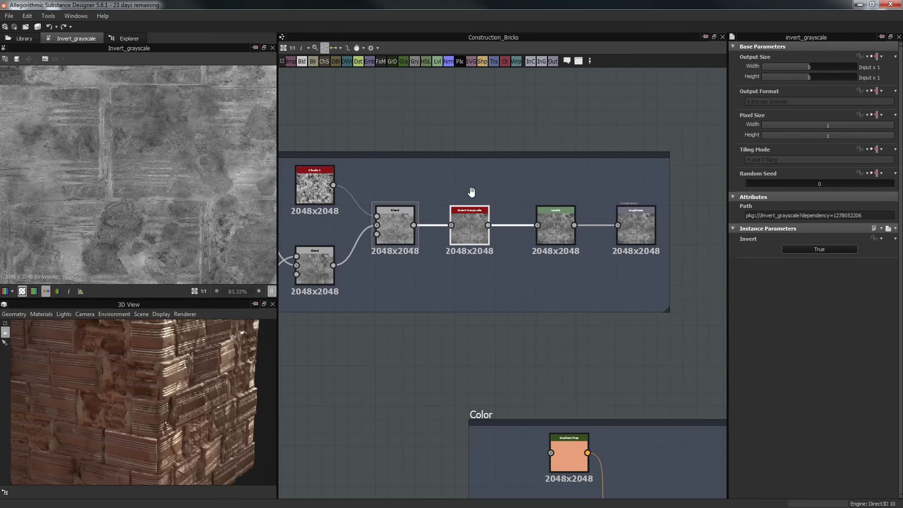
Show the Roughness group's Levels histogram and output, followed by the final roughness output node.
middle_click_drag(471, 192, 467, 191)
double_click(557, 228)
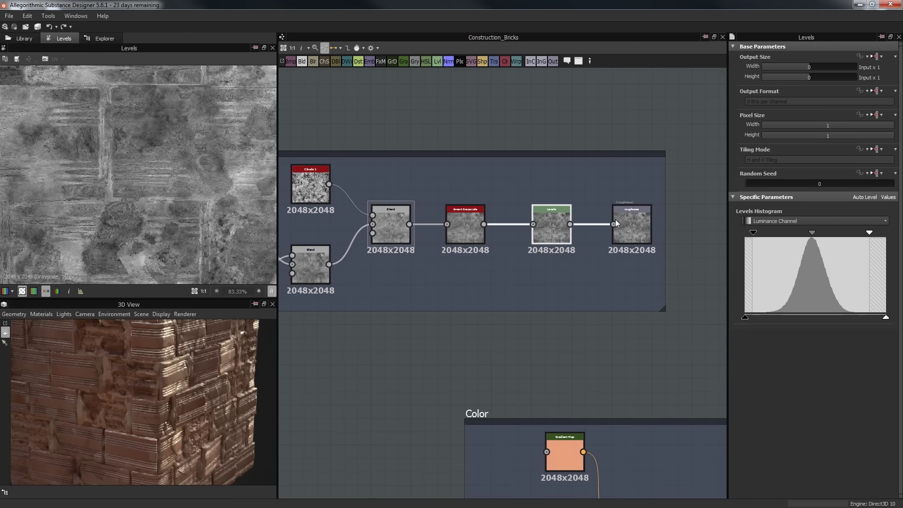
left_click(631, 224)
left_click(565, 227)
double_click(631, 231)
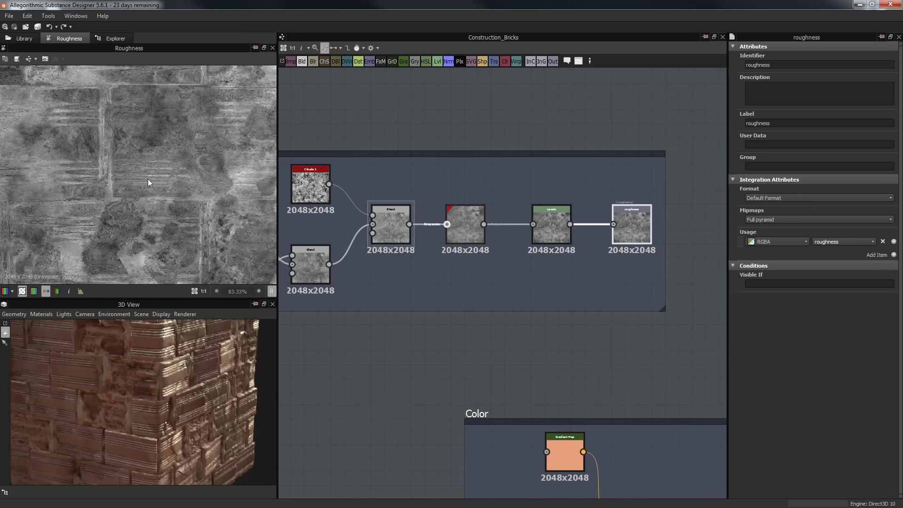
Locate the Levels node that feeds both the Height group and Mortal MS, and show its output.
scroll(94, 157, "down", 10)
scroll(387, 325, "down", 3)
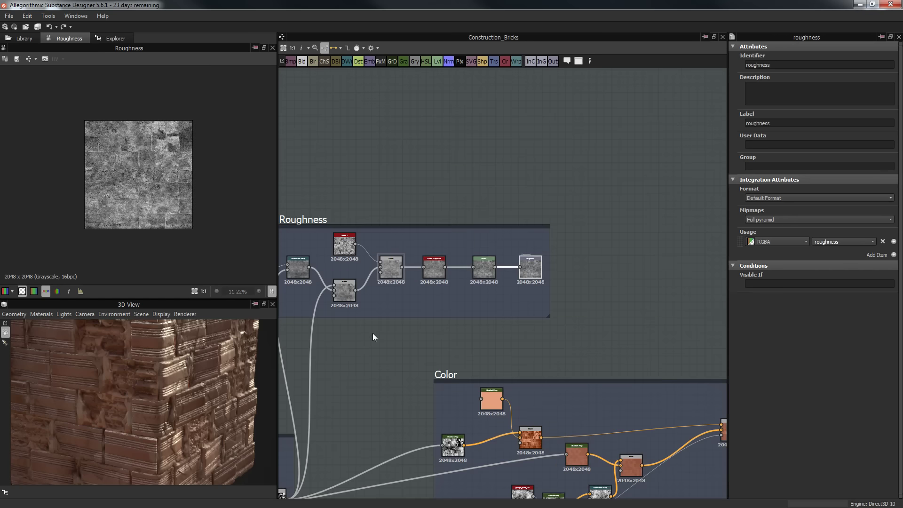
middle_click_drag(437, 244, 544, 114)
middle_click_drag(499, 226, 593, 128)
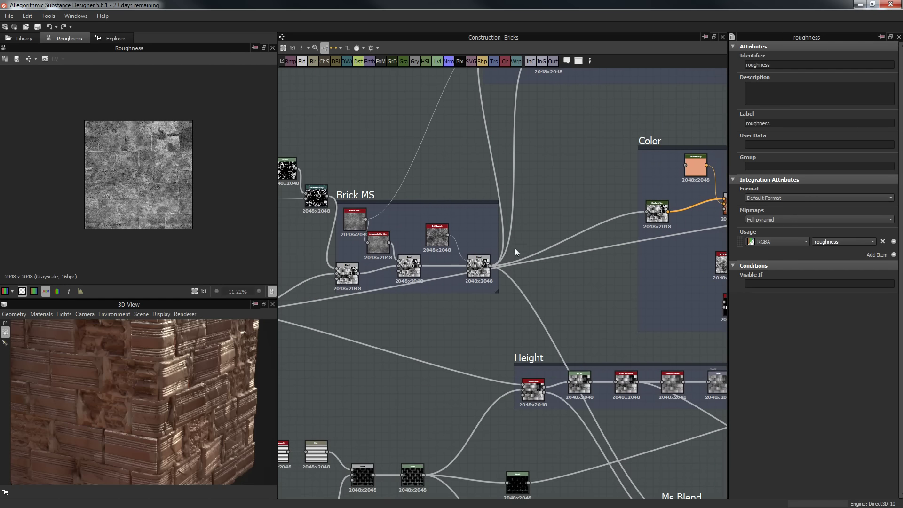
scroll(520, 339, "down", 3)
middle_click_drag(514, 260, 512, 65)
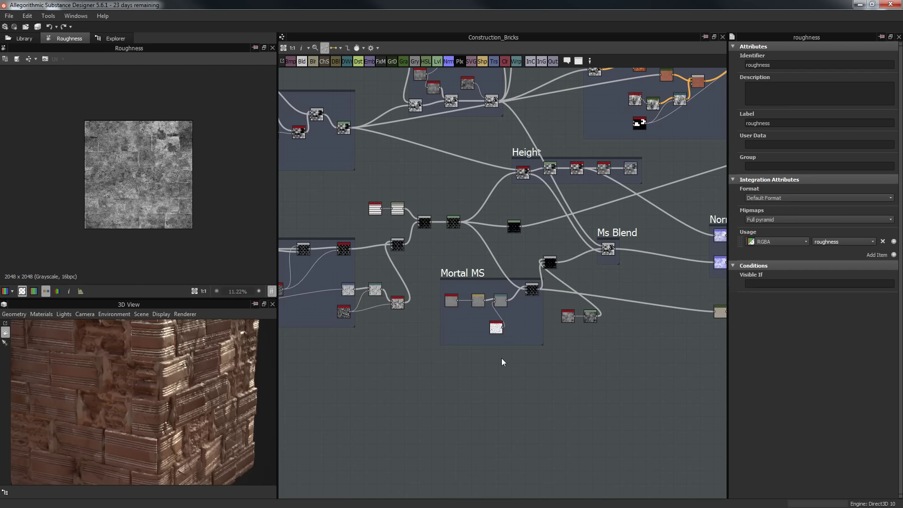
scroll(488, 356, "up", 3)
middle_click_drag(424, 164, 448, 180)
left_click(449, 171)
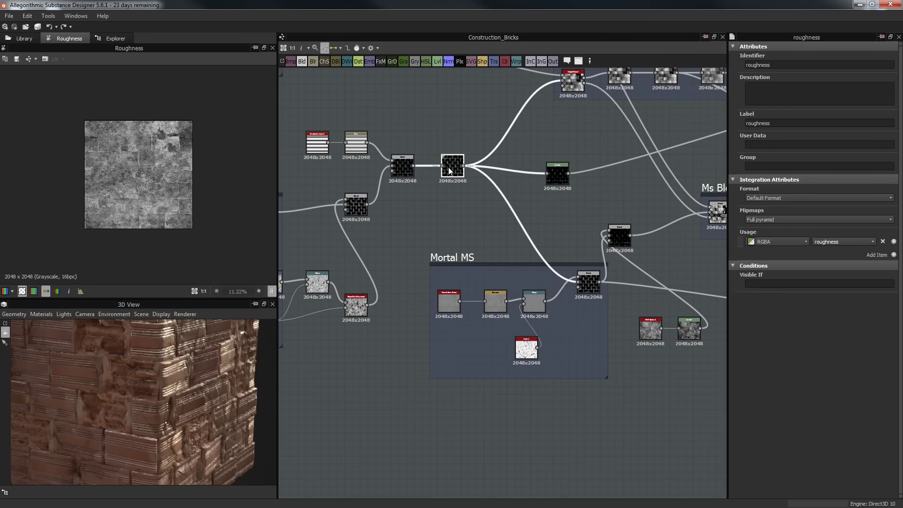
scroll(442, 216, "up", 2)
scroll(131, 181, "up", 7)
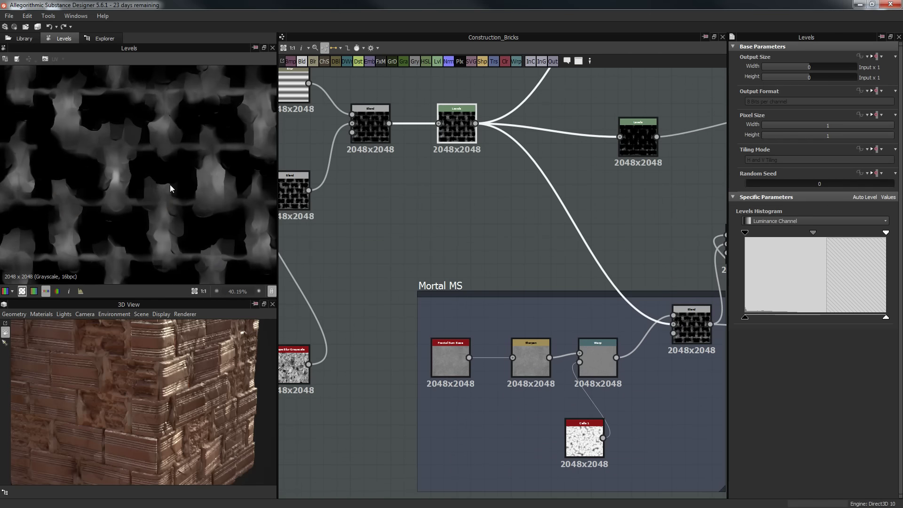
Show the outputs of the Fractal Sum Base and Sharpen nodes in the Mortal MS group.
scroll(174, 188, "up", 2)
middle_click_drag(491, 213, 404, 128)
double_click(354, 275)
double_click(453, 280)
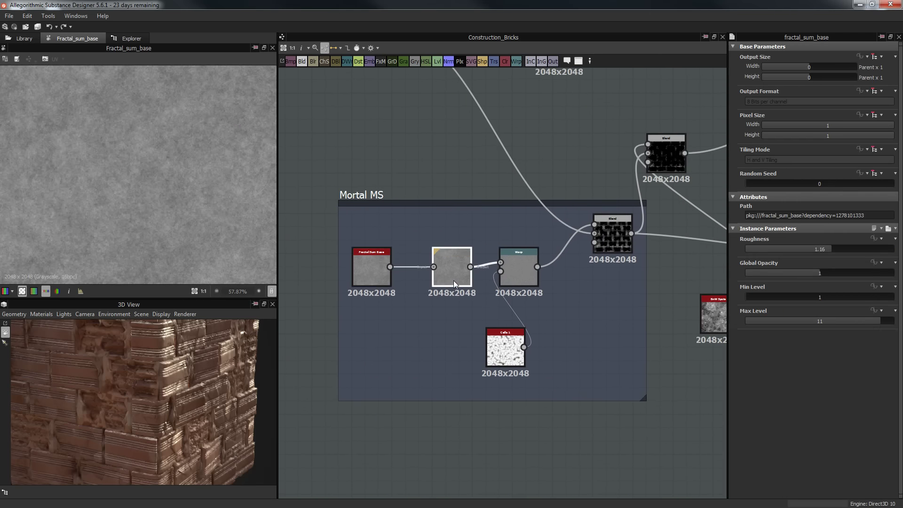
scroll(154, 171, "up", 6)
Check the Cells 1 noise that drives the Mortal MS Warp and reposition its node below Sharpen.
double_click(512, 267)
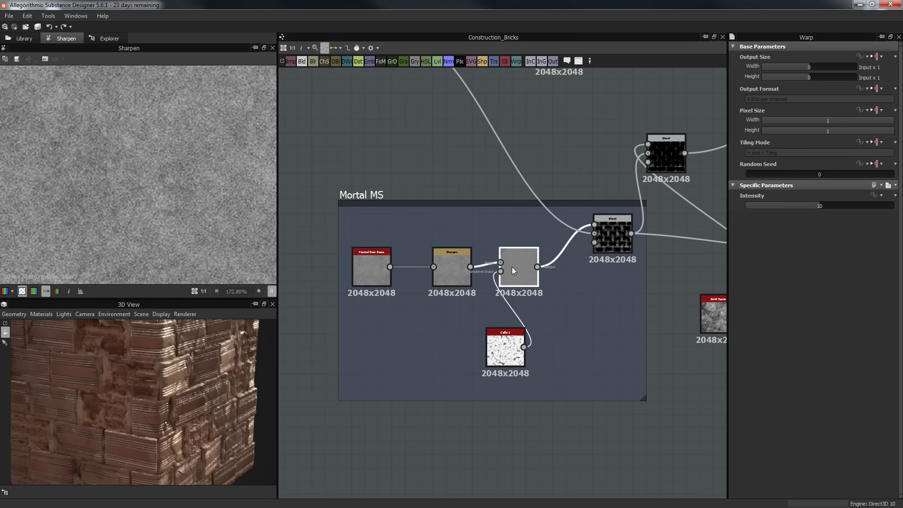
double_click(518, 354)
scroll(537, 368, "up", 2)
left_click_drag(498, 358, 428, 369)
Examine the Mortal MS Warp output both close up and at tile scale.
double_click(510, 216)
scroll(174, 154, "up", 2)
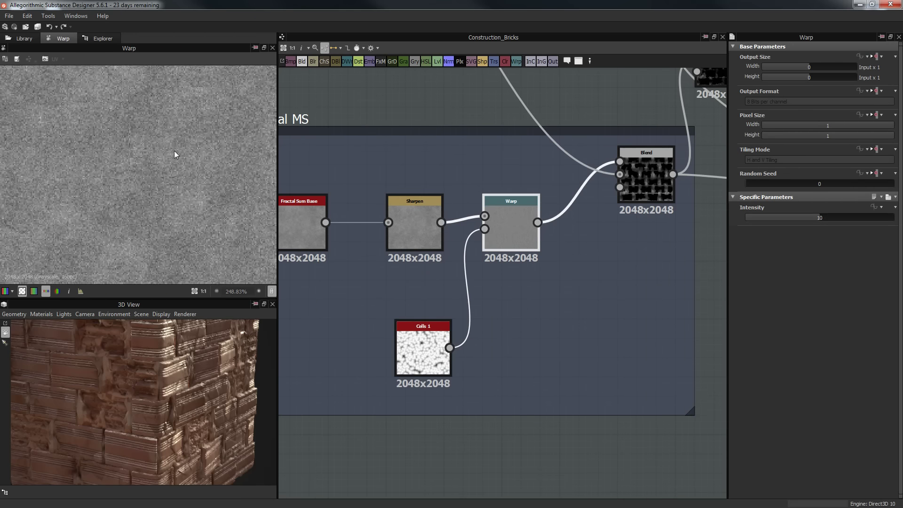
scroll(111, 171, "down", 8)
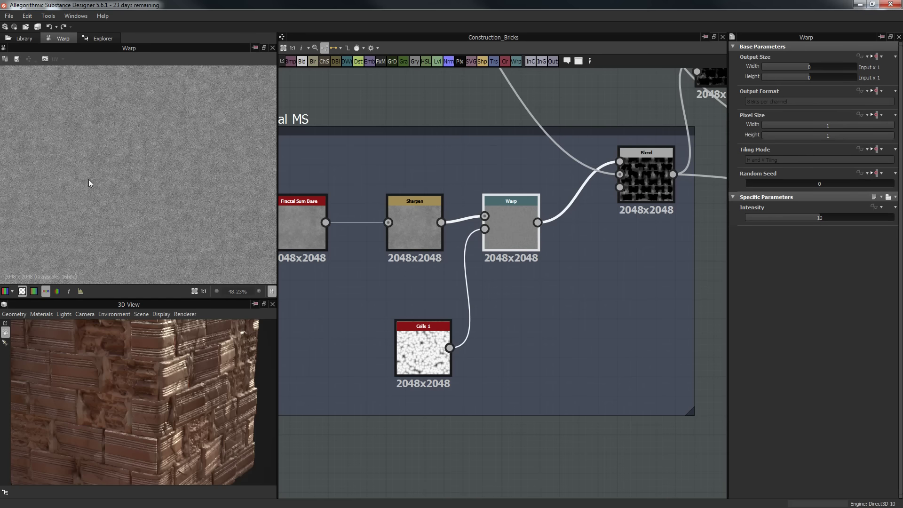
Examine the Mortal MS Overlay Blend output and trace its background input back to the Levels node.
middle_click_drag(600, 214, 514, 246)
double_click(554, 216)
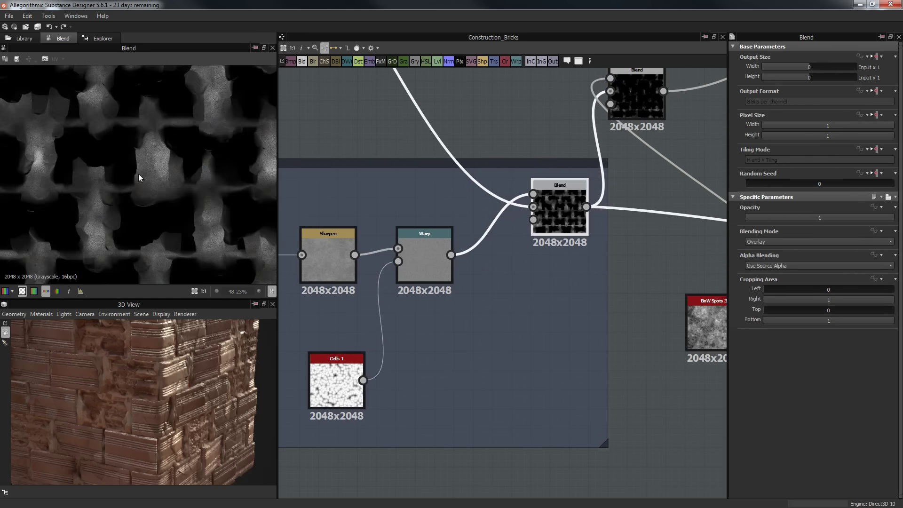
scroll(137, 173, "up", 4)
scroll(137, 174, "up", 1)
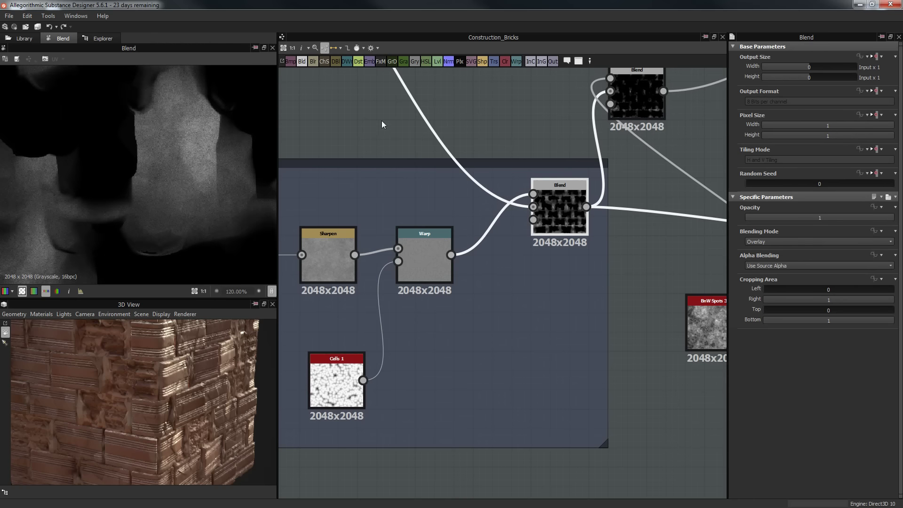
middle_click_drag(370, 146, 503, 253)
scroll(504, 252, "down", 4)
left_click(448, 154)
Show the output of the Subtract Blend fed by Mortal MS and move that node closer to Ms Blend.
middle_click_drag(581, 218, 382, 198)
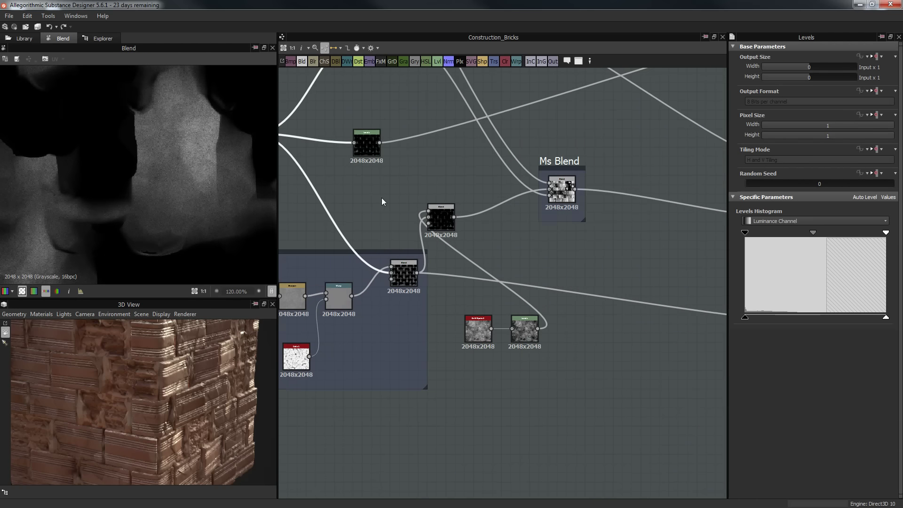
scroll(385, 198, "up", 4)
double_click(497, 230)
left_click_drag(502, 231, 603, 250)
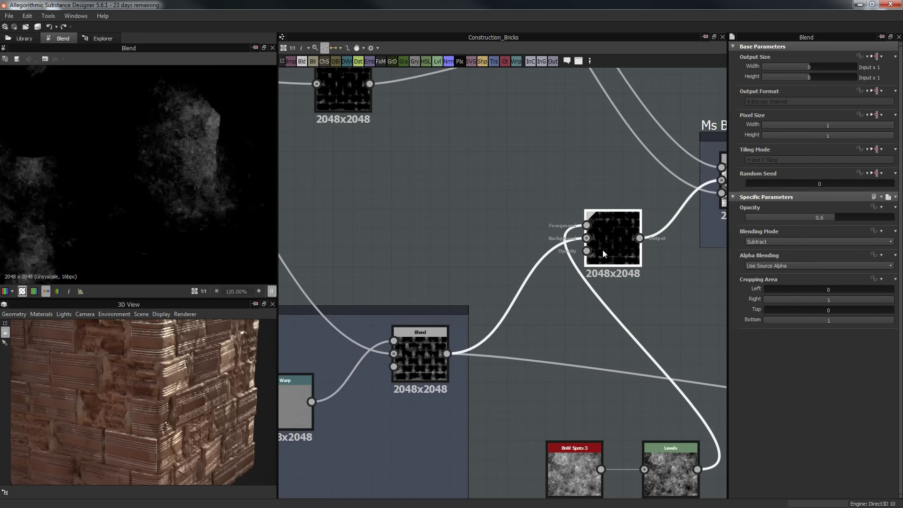
Show the outputs of BnW Spots 3 and the Levels node that adjusts it.
middle_click_drag(494, 296, 388, 209)
double_click(472, 377)
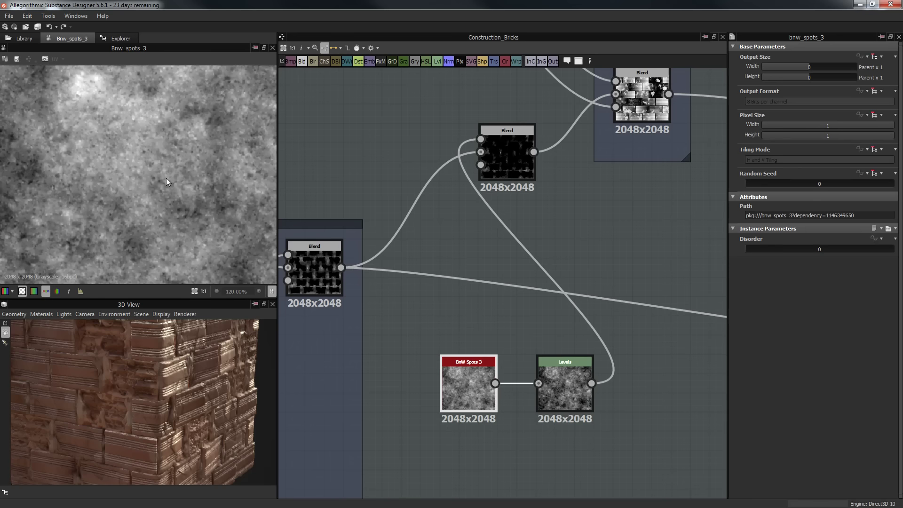
scroll(165, 182, "down", 5)
double_click(557, 374)
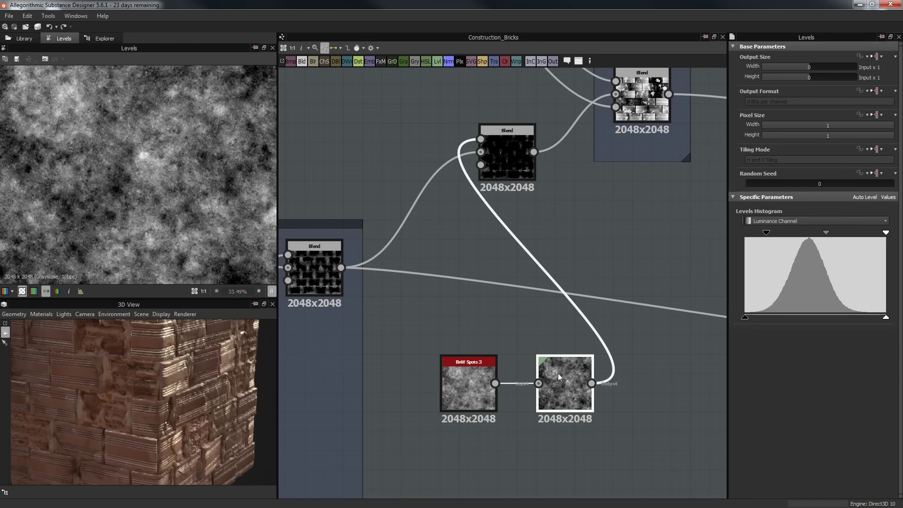
Review the Levels node that feeds the Subtract Blend's foreground and examine the resulting Blend output.
middle_click_drag(500, 178, 515, 219)
left_click(516, 212)
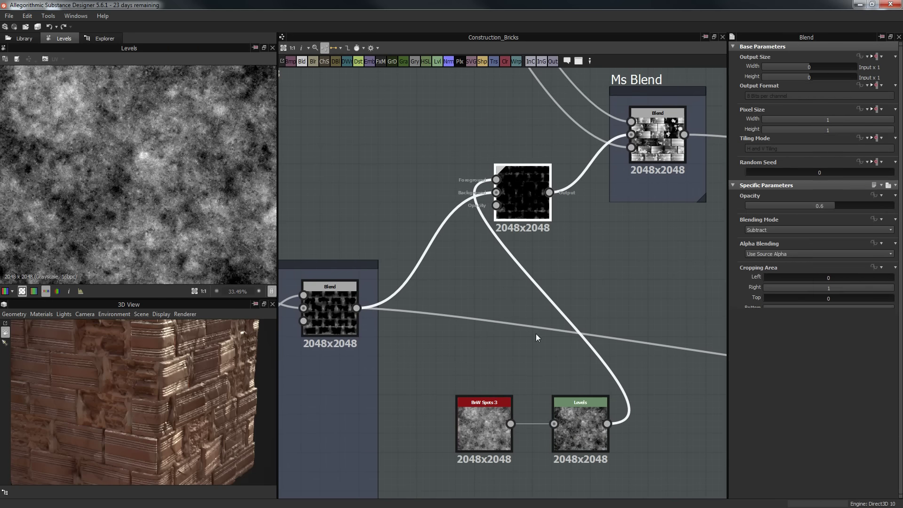
left_click(569, 407)
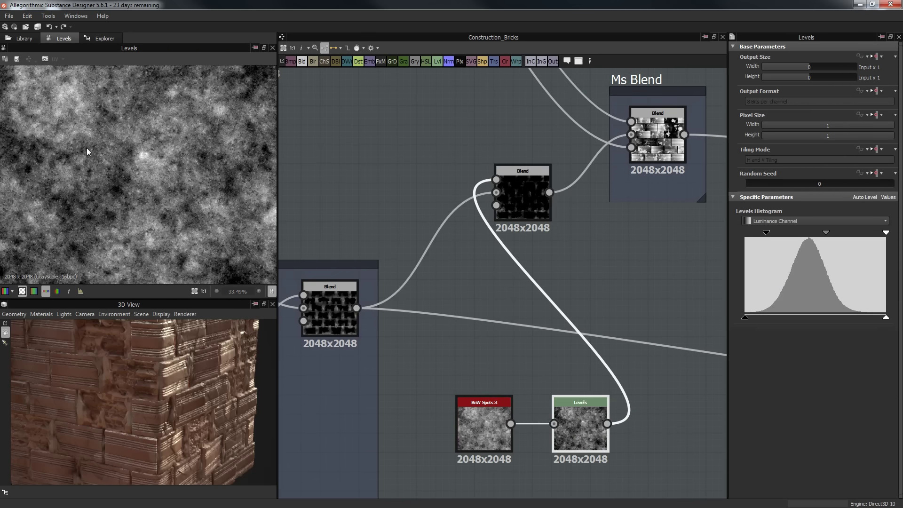
scroll(89, 151, "down", 6)
double_click(540, 181)
scroll(179, 184, "up", 7)
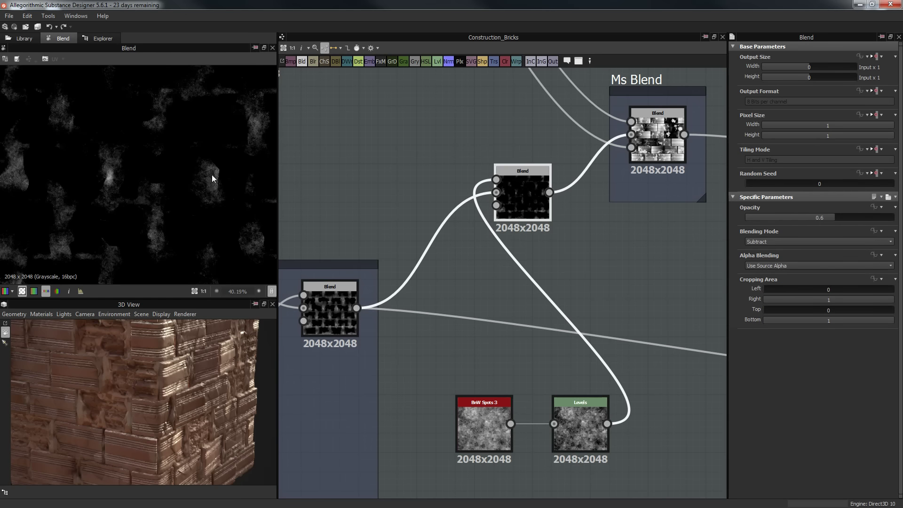
scroll(213, 179, "down", 3)
Compare the Ms Blend output with the Subtract Blend and BnW Spots Levels nodes behind its background.
middle_click_drag(538, 192, 497, 244)
double_click(605, 200)
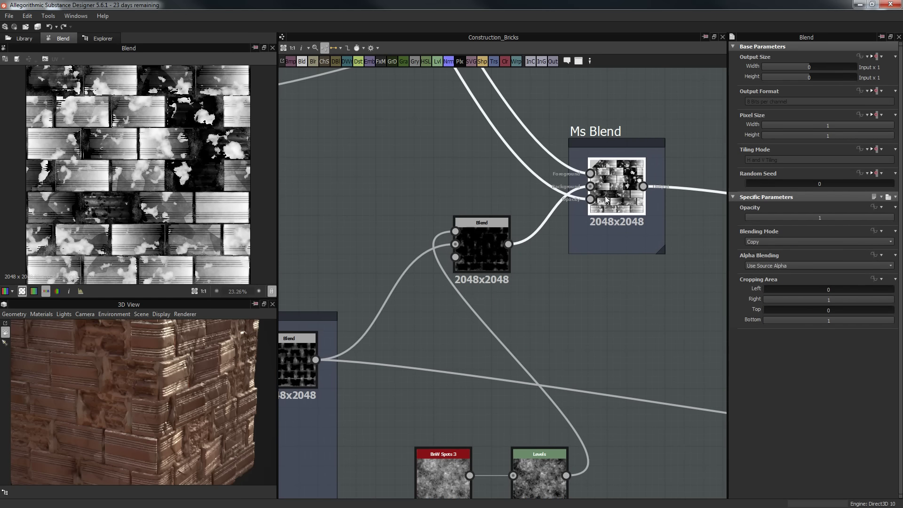
double_click(499, 266)
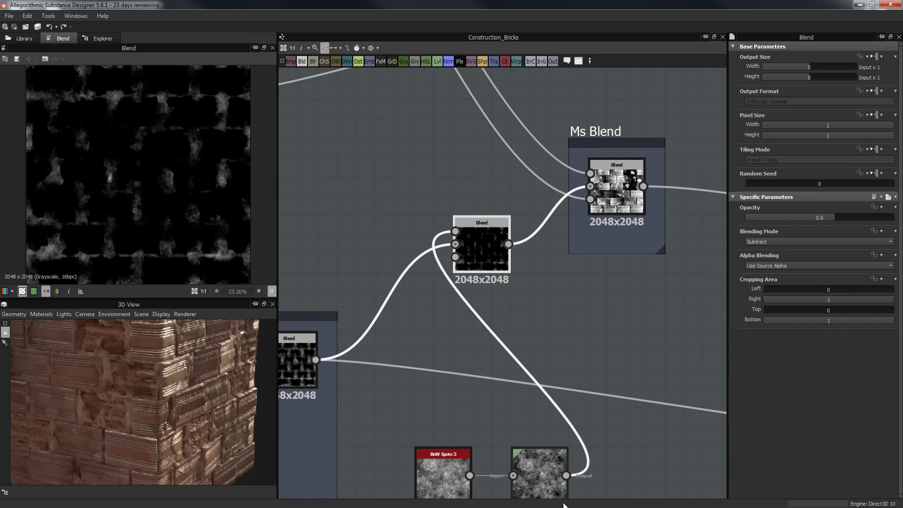
double_click(539, 470)
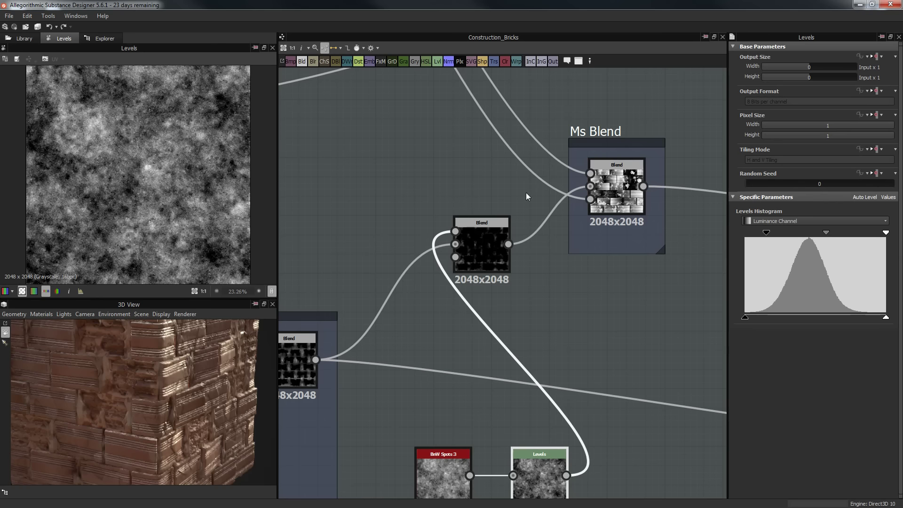
double_click(610, 192)
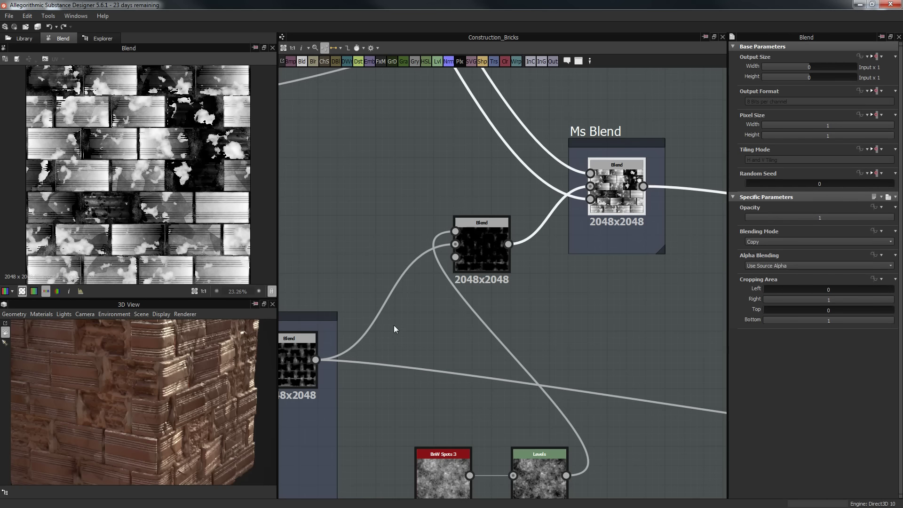
double_click(487, 249)
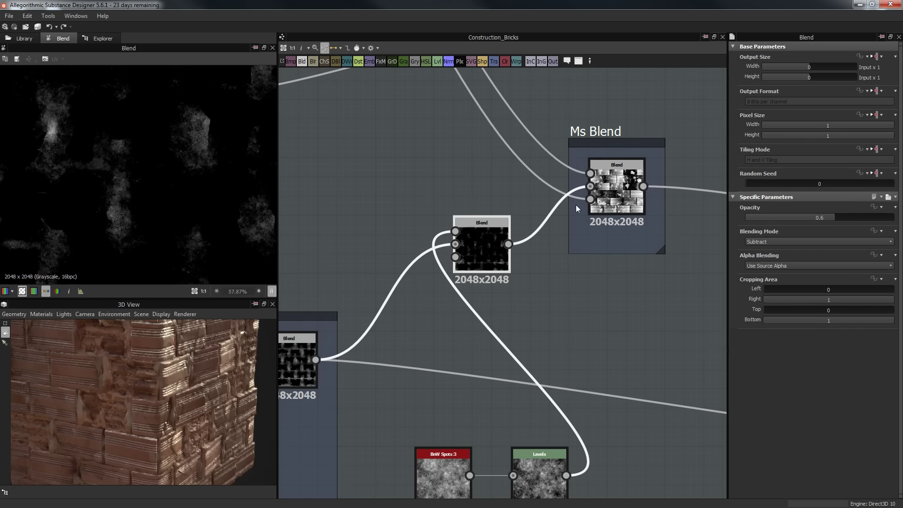
double_click(612, 188)
Trace Ms Blend's mask connection back to the Height Blend node in the Height group and show its settings.
middle_click_drag(459, 172, 453, 258)
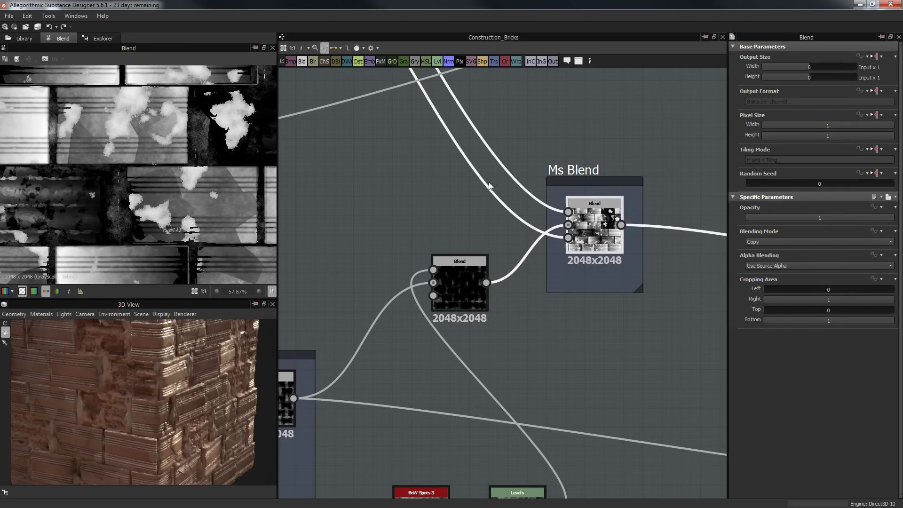
middle_click_drag(490, 186, 538, 280)
scroll(538, 279, "down", 3)
middle_click_drag(499, 152, 525, 187)
scroll(440, 176, "up", 3)
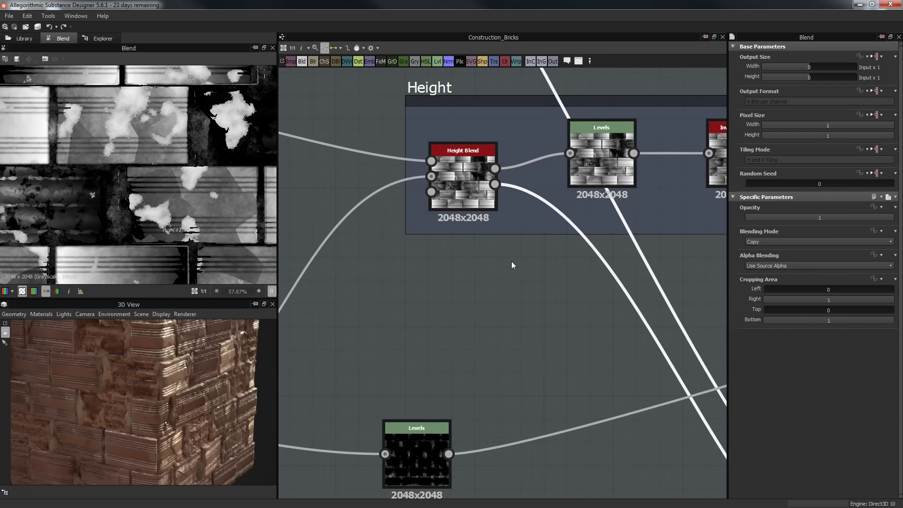
double_click(484, 184)
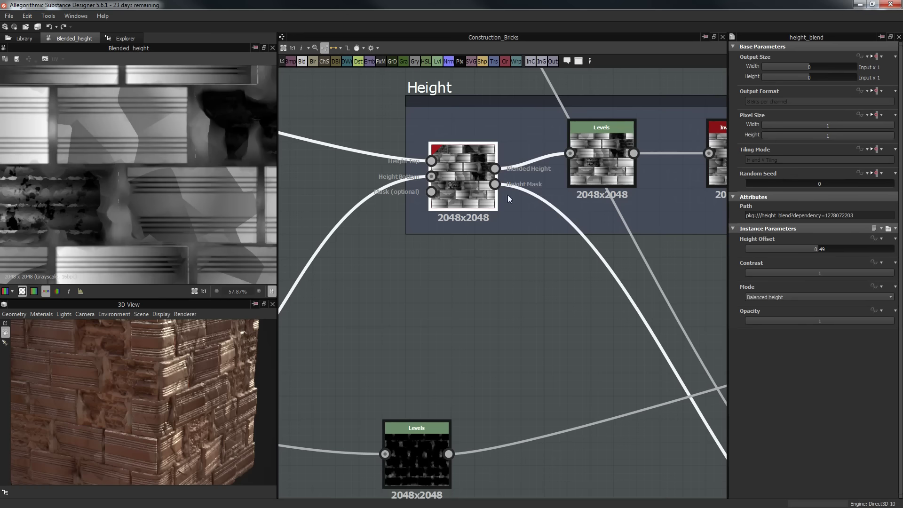
Follow the Height Blend's mask connection down to Ms Blend and inspect the Ms Blend output up close.
middle_click_drag(558, 339, 418, 134)
middle_click_drag(550, 272, 350, 212)
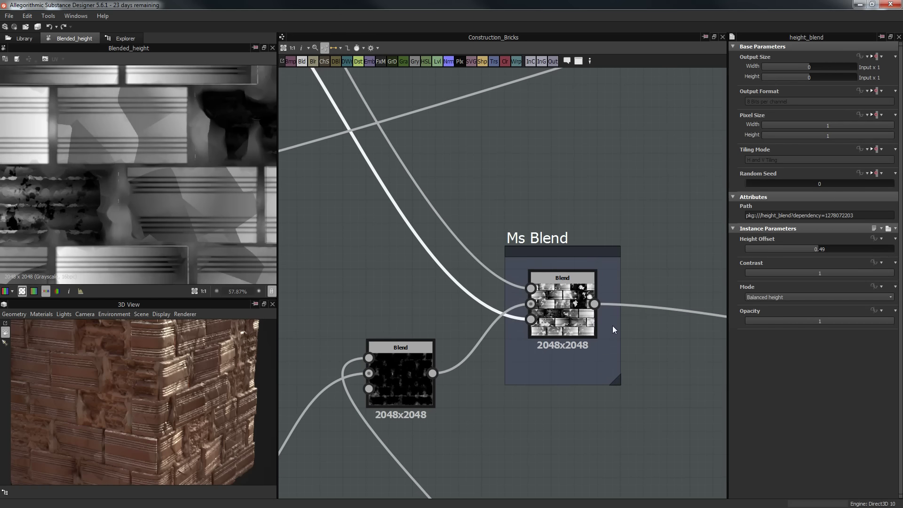
left_click(580, 316)
double_click(580, 318)
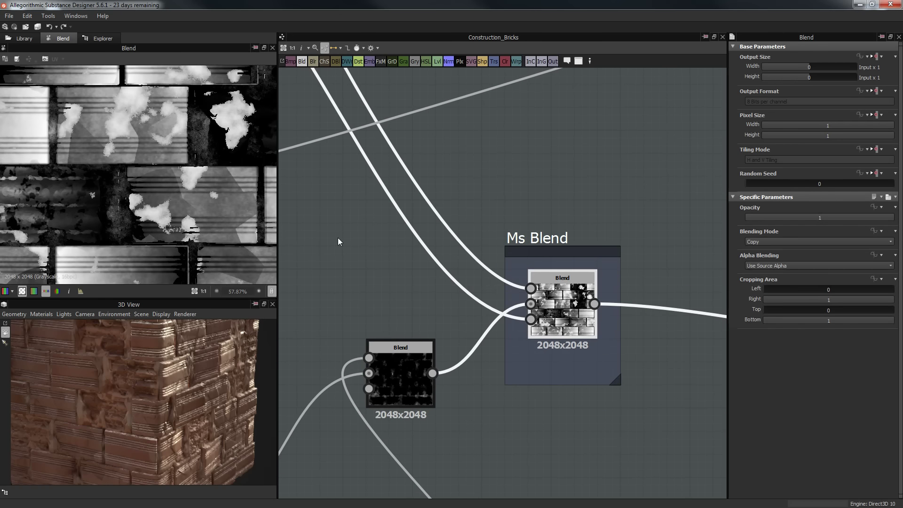
scroll(178, 125, "up", 1)
scroll(178, 125, "up", 2)
scroll(534, 241, "down", 7)
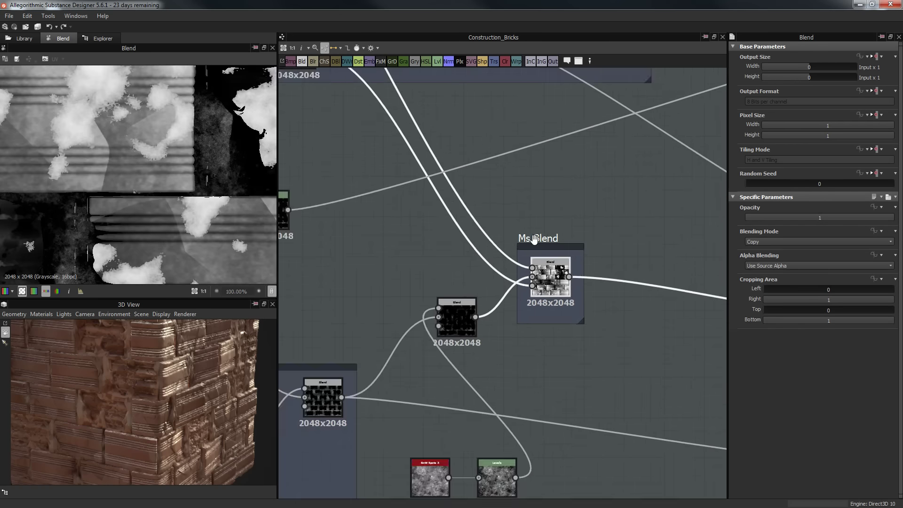
In the Normal group, set the Normal Combine node's technique to Detail Oriented (High Quality).
middle_click_drag(701, 274, 340, 252)
scroll(623, 241, "up", 3)
left_click(623, 241)
double_click(625, 244)
double_click(483, 226)
left_click(776, 249)
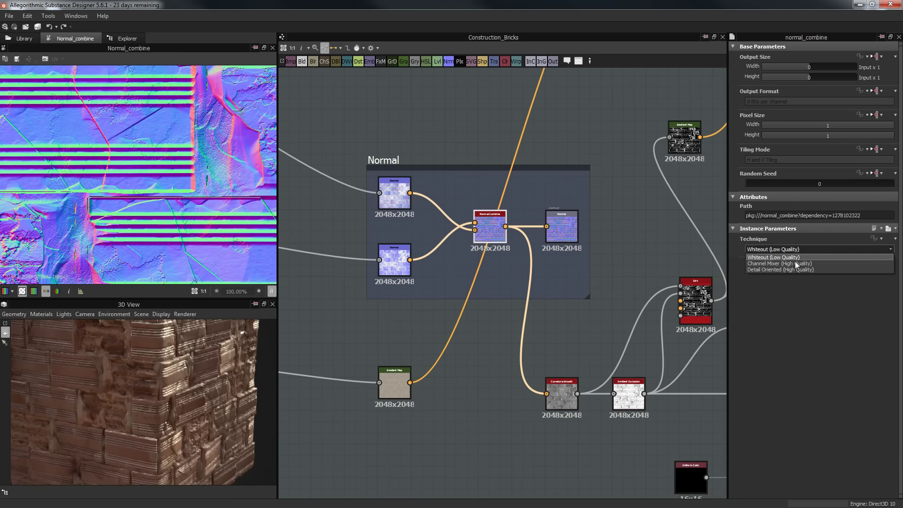
left_click(796, 270)
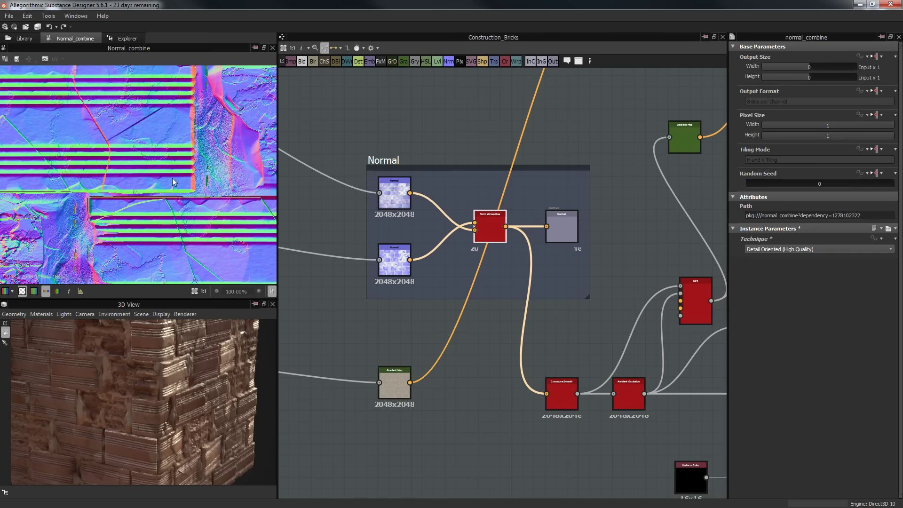
Examine the combined normal detail on the 3D bricks and show the Normal output node.
scroll(172, 183, "up", 1)
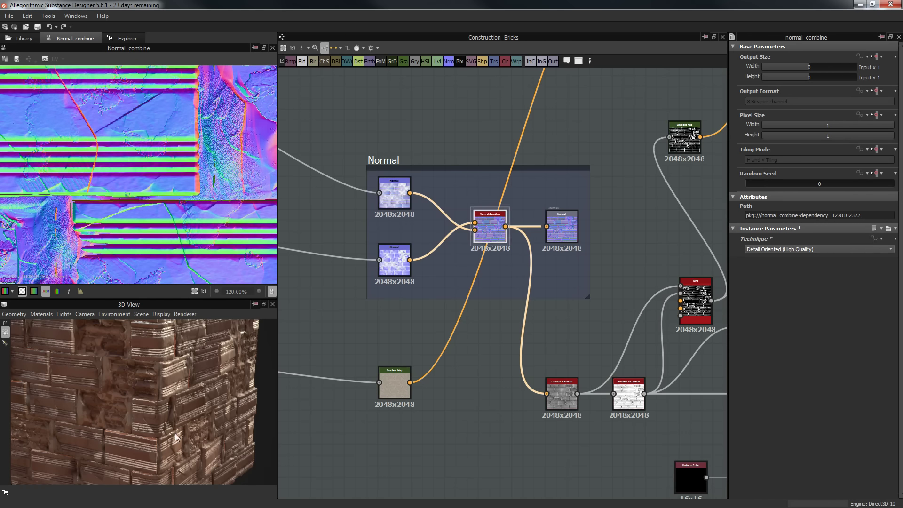
left_click_drag(175, 433, 154, 396)
scroll(177, 385, "up", 6)
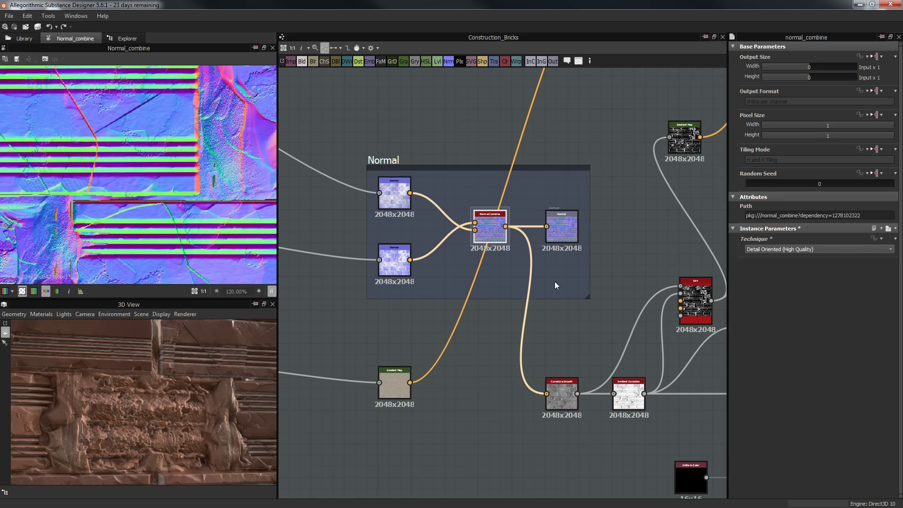
middle_click_drag(591, 285, 611, 284)
double_click(584, 229)
scroll(134, 347, "down", 2)
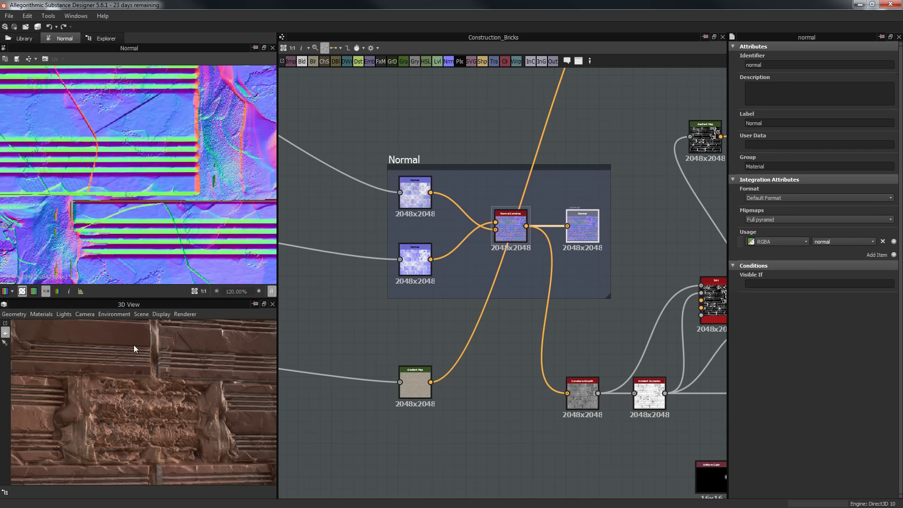
scroll(135, 348, "down", 3)
Review the Curvature Smooth, Ambient Occlusion and Dirt nodes, plus the AO output node.
middle_click_drag(534, 330, 413, 299)
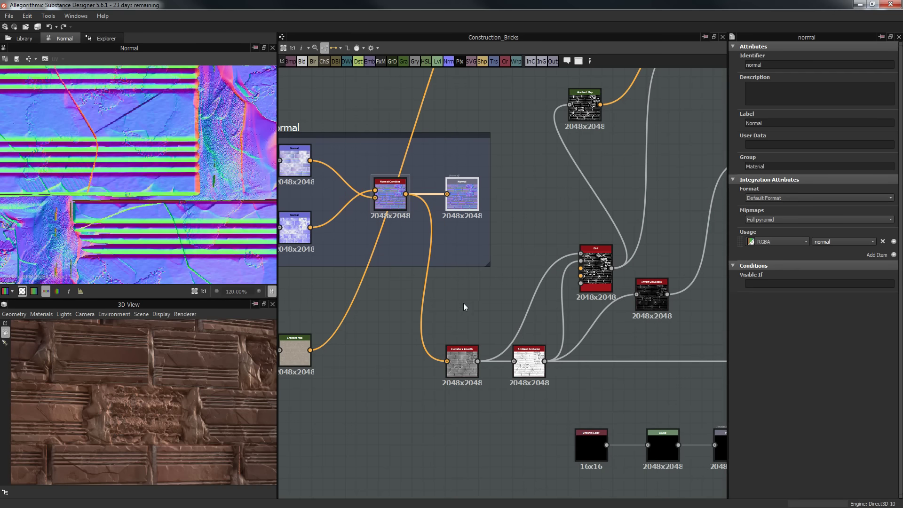
double_click(465, 355)
double_click(537, 360)
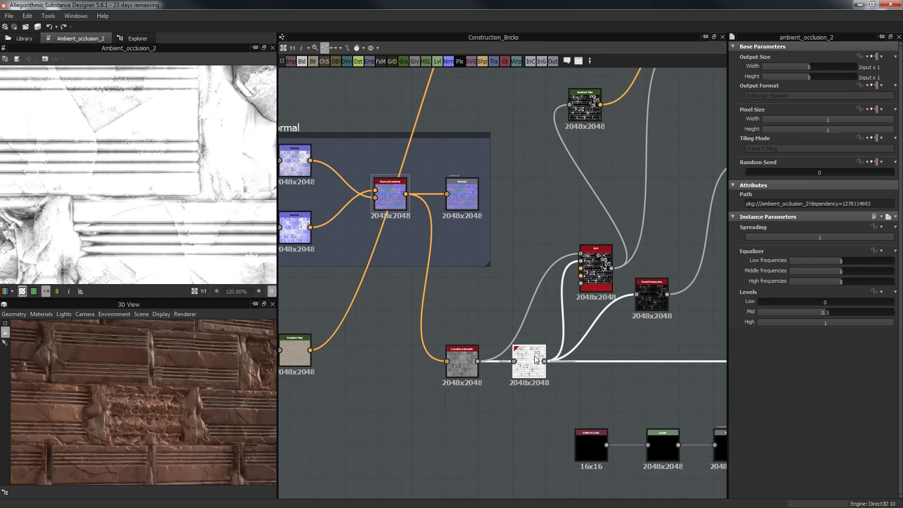
double_click(594, 272)
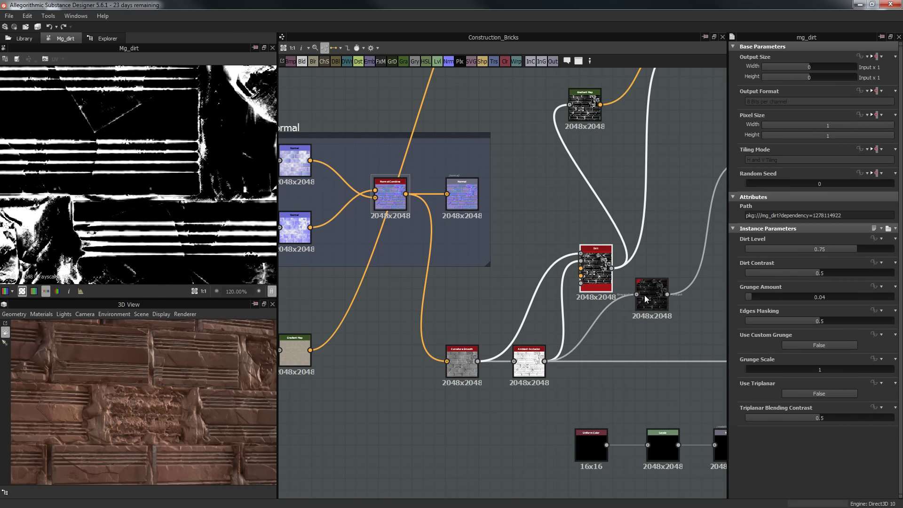
middle_click_drag(662, 333, 530, 315)
double_click(621, 342)
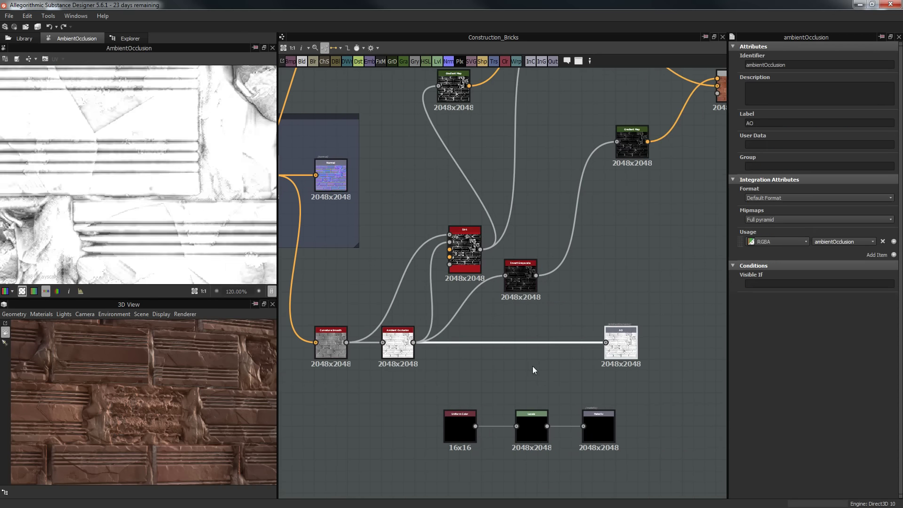
left_click_drag(386, 397, 627, 410)
left_click(470, 369)
scroll(470, 369, "down", 2)
scroll(524, 317, "up", 3)
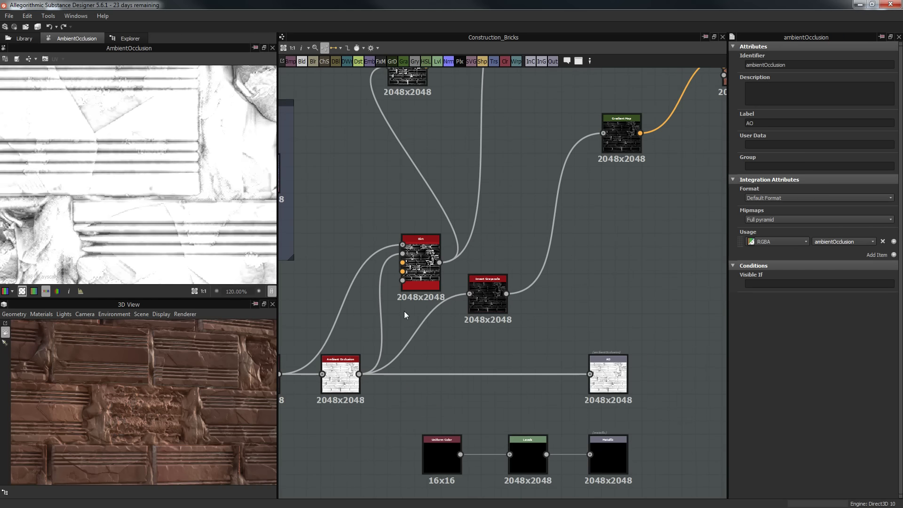
Return to the mortar branch below the Height group and show the Levels node that feeds Height Blend.
scroll(404, 312, "down", 4)
middle_click_drag(384, 321, 685, 280)
middle_click_drag(490, 312, 625, 358)
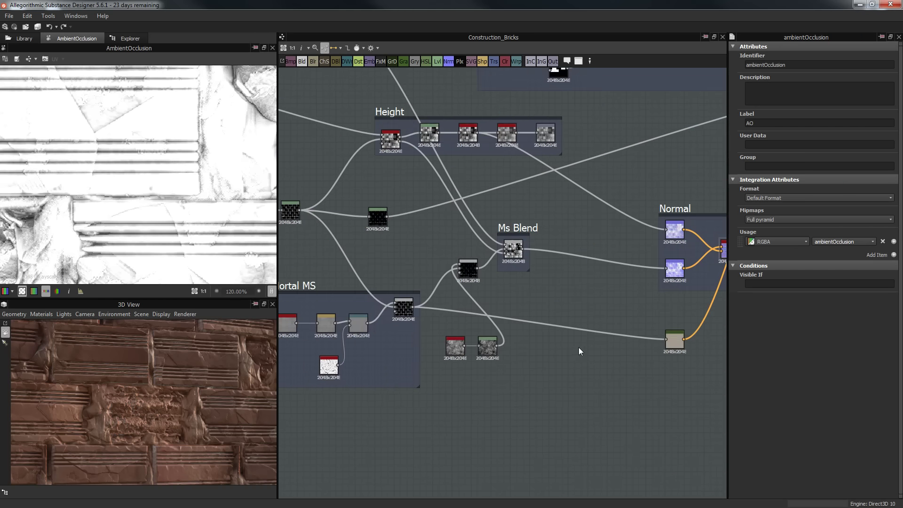
middle_click_drag(464, 170, 439, 254)
middle_click_drag(439, 201, 439, 233)
double_click(354, 330)
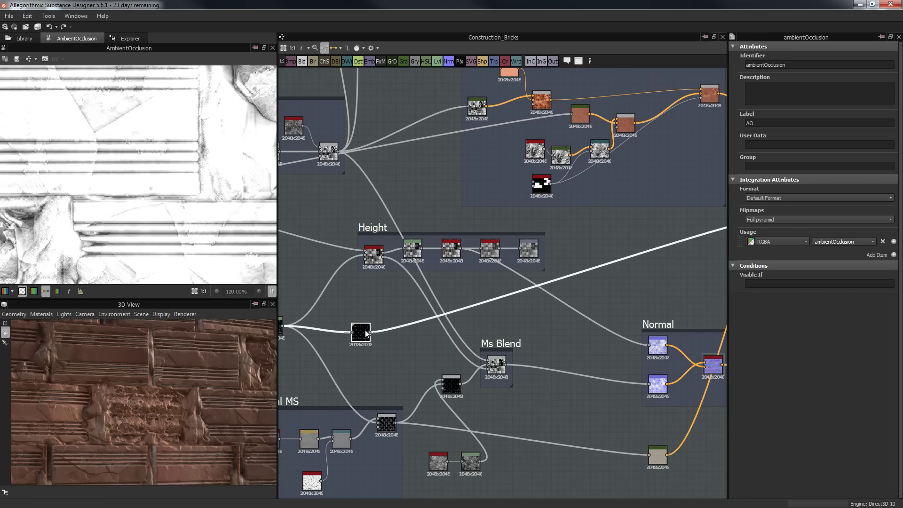
middle_click_drag(375, 288, 445, 284)
scroll(445, 283, "up", 1)
scroll(445, 285, "up", 2)
double_click(355, 315)
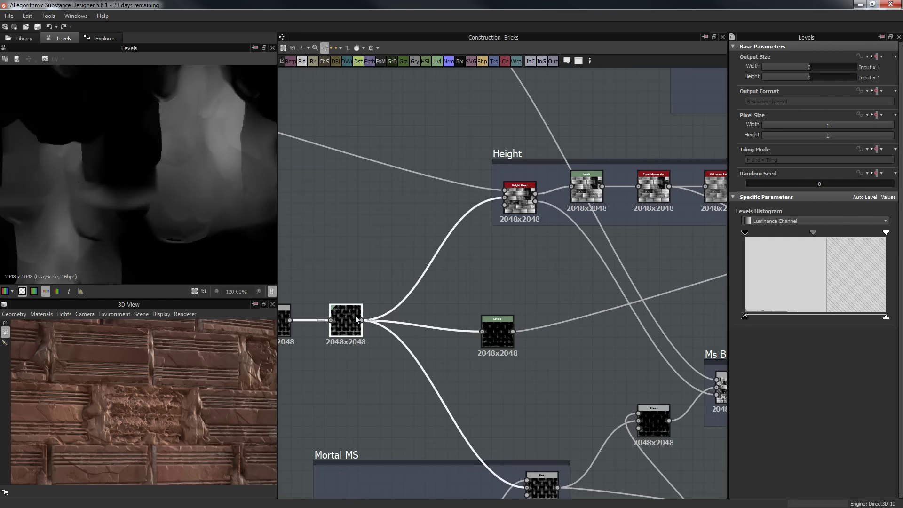
Brighten the mortar mask in the second Levels node by lowering its input white point and moving its midtone close to the black point.
left_click(497, 341)
double_click(497, 341)
scroll(207, 204, "down", 5)
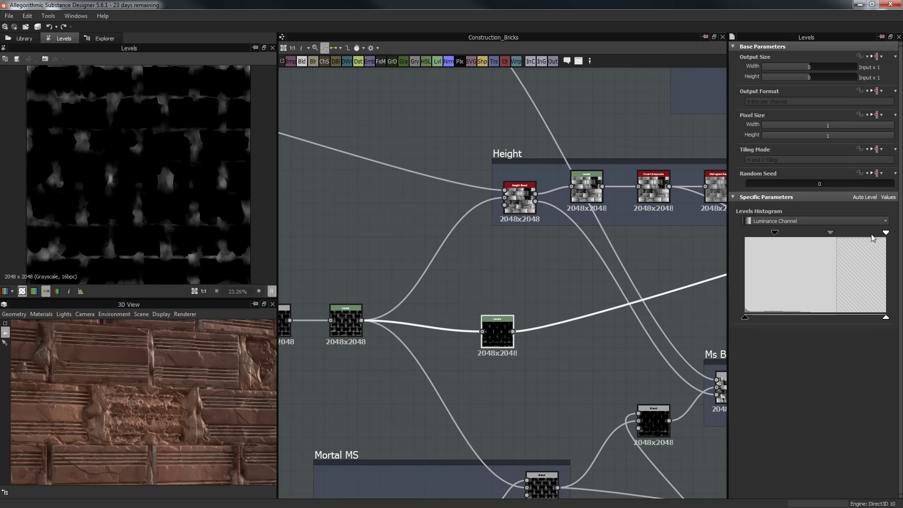
left_click_drag(888, 237, 823, 240)
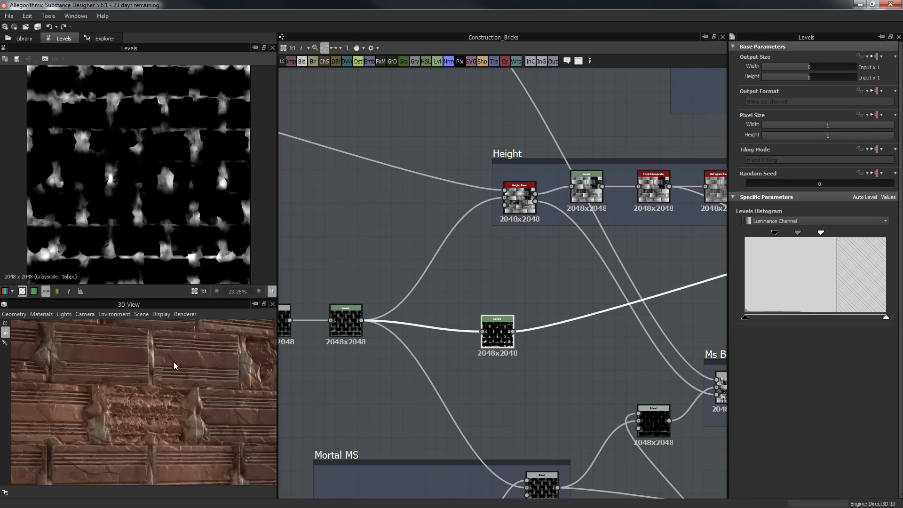
mouse_move(193, 405)
left_mouse_down()
mouse_move(219, 442)
mouse_move(238, 417)
mouse_move(255, 416)
mouse_move(228, 391)
mouse_move(199, 399)
mouse_move(207, 411)
left_mouse_up()
left_click_drag(798, 233, 785, 233)
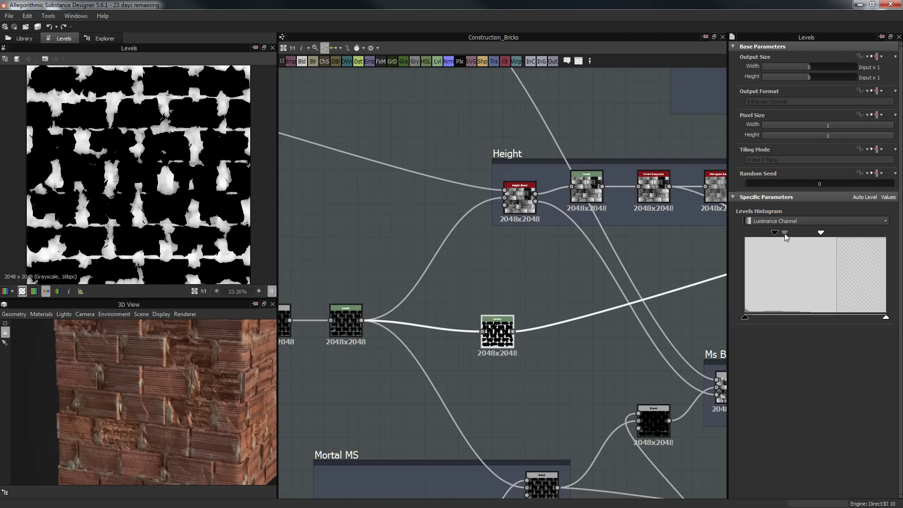
Examine the stronger mortar coloring between the bricks on the 3D cube from several angles and distances.
scroll(148, 400, "down", 5)
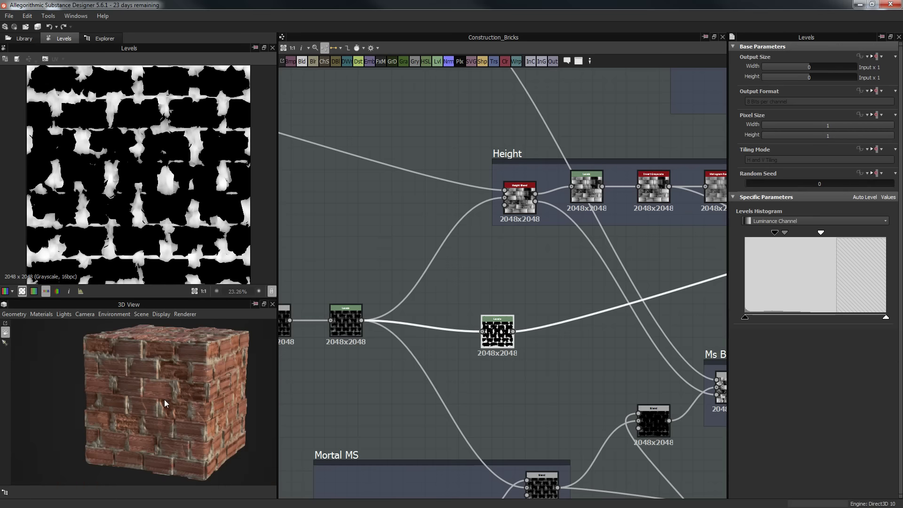
left_click_drag(164, 400, 207, 380)
scroll(178, 413, "up", 5)
left_click_drag(178, 413, 155, 352)
left_click_drag(191, 376, 203, 405)
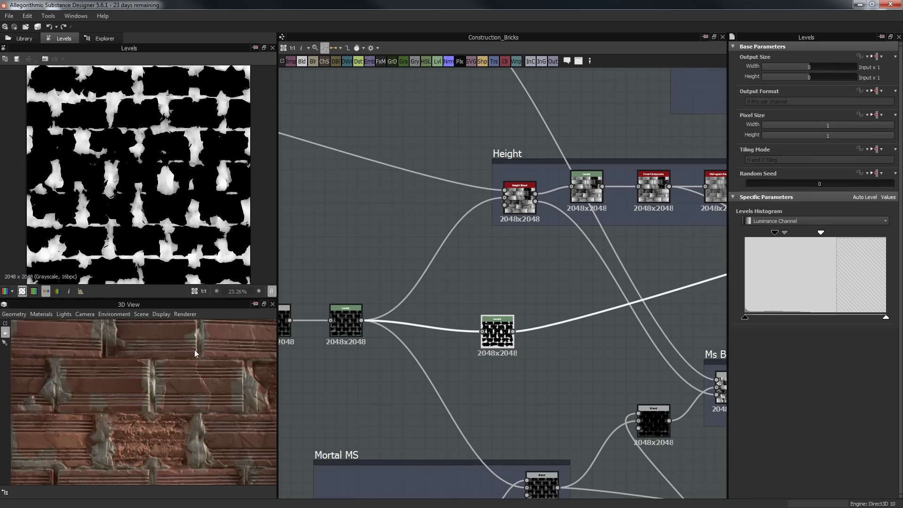
left_click_drag(193, 345, 222, 359)
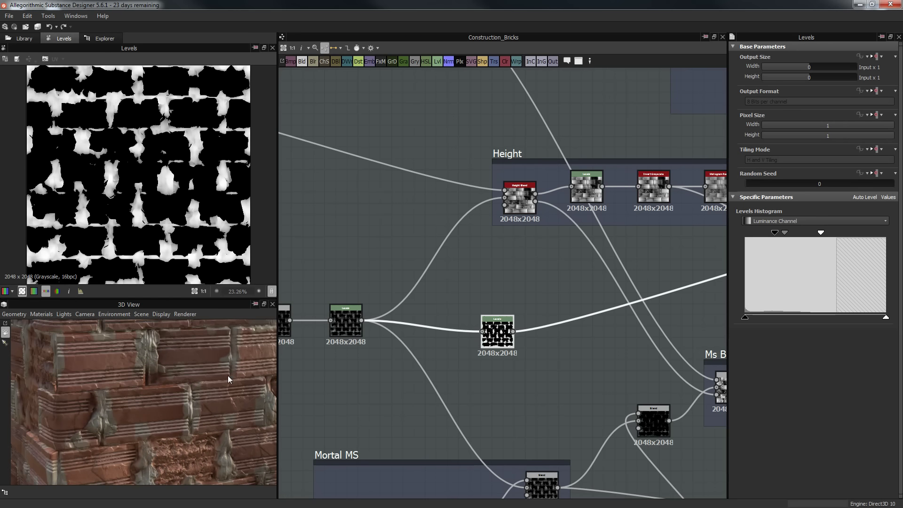
Move the Tile Generator node out of the Cracks group to the empty area above the mortar branch's gradient node.
scroll(453, 318, "down", 3)
scroll(425, 321, "up", 3)
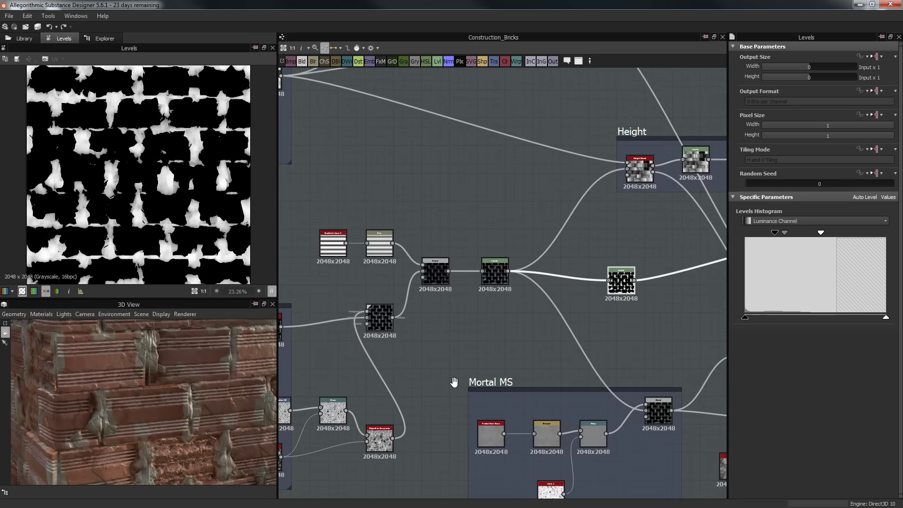
scroll(464, 312, "down", 3)
scroll(430, 311, "up", 3)
middle_click_drag(430, 310, 622, 380)
scroll(594, 324, "down", 4)
scroll(453, 202, "up", 2)
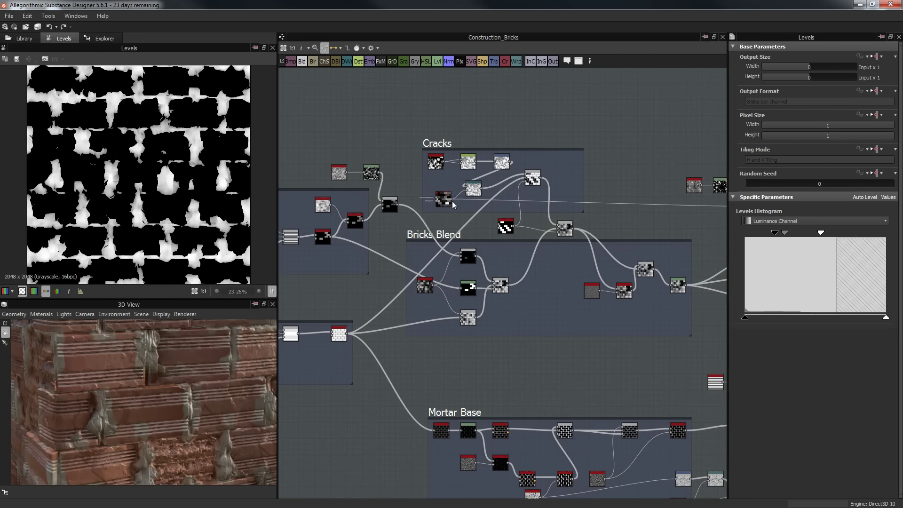
left_click_drag(445, 200, 707, 344)
middle_click_drag(567, 306, 368, 234)
scroll(573, 285, "up", 2)
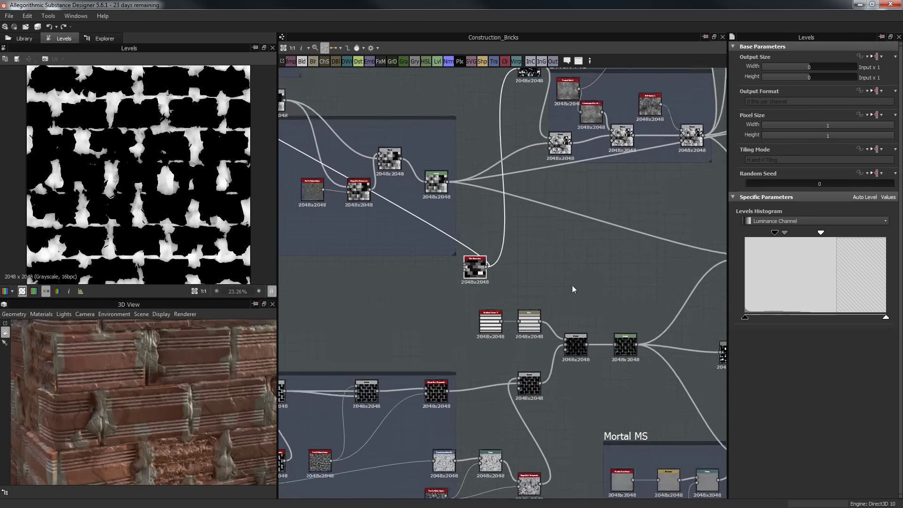
scroll(572, 285, "up", 2)
middle_click_drag(529, 292, 429, 293)
left_click(577, 292)
left_click_drag(693, 374, 683, 380)
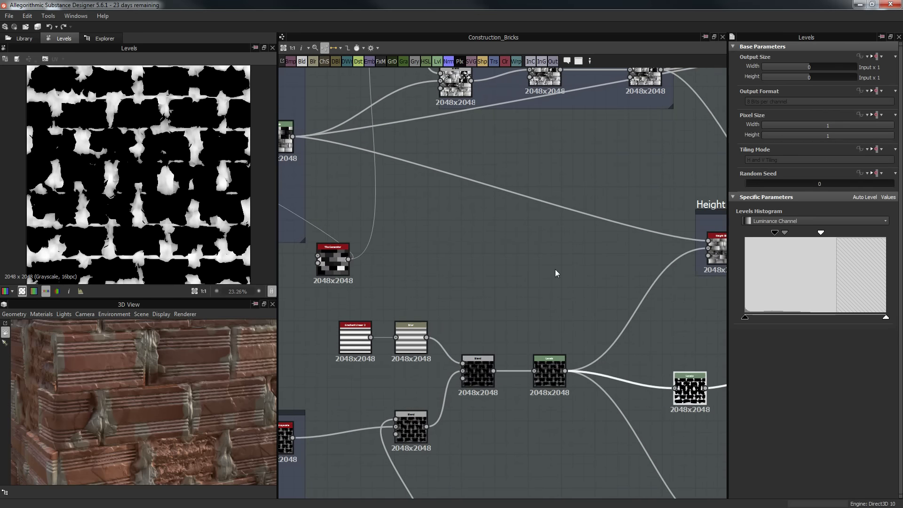
Add a Blend node in the empty area between the Tile Generator and the Height group.
key("space")
left_click(579, 222)
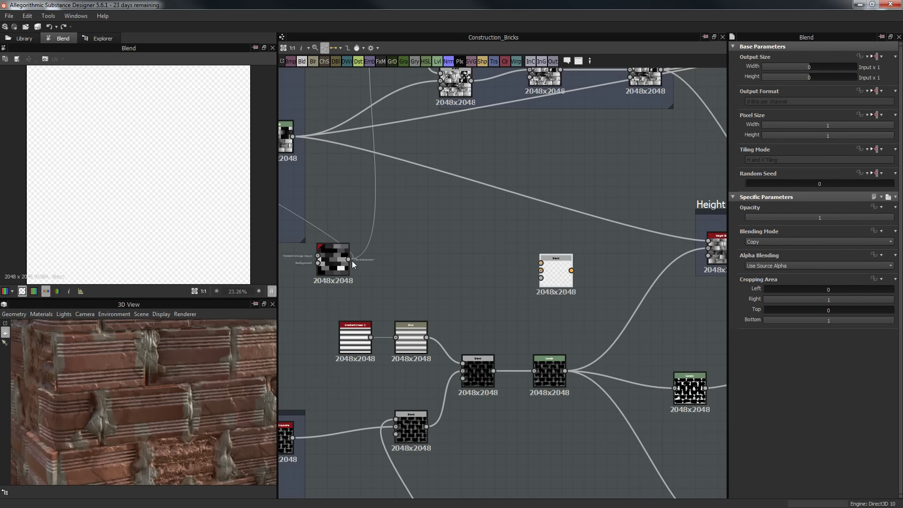
key("space")
type("inv")
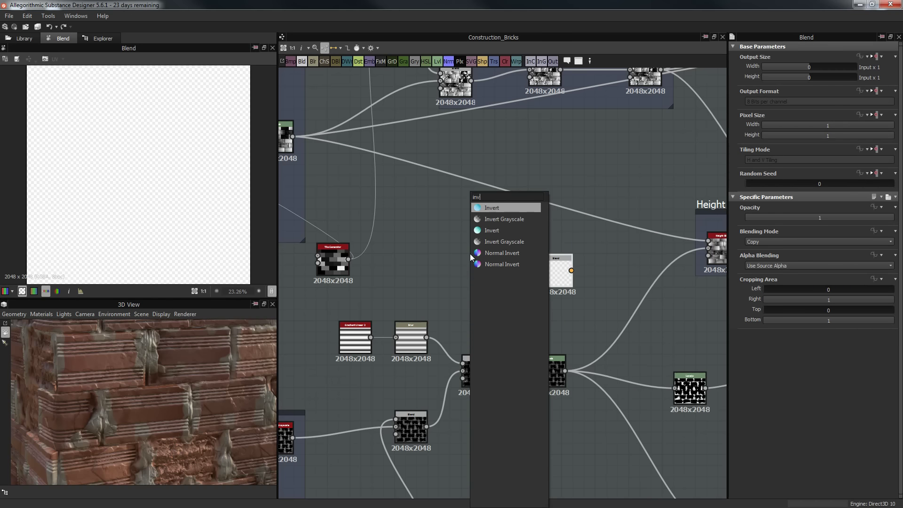
key("Return")
key("Delete")
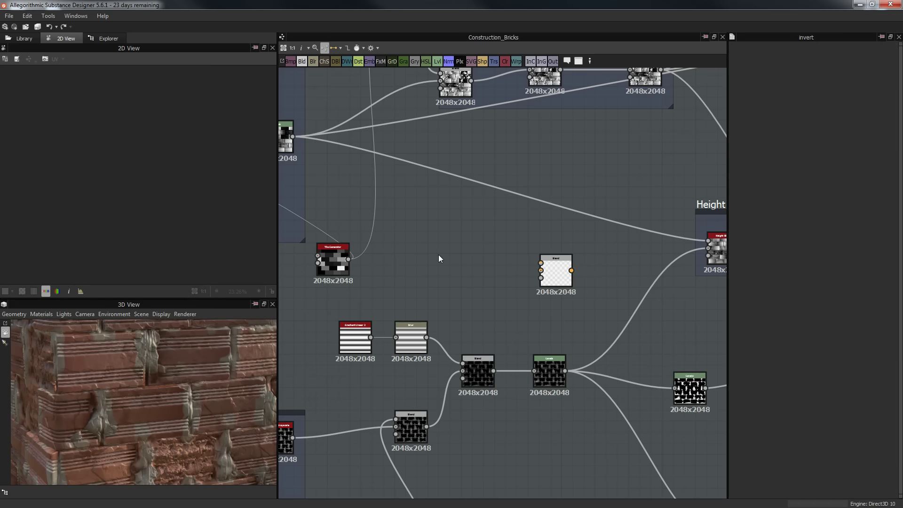
key("space")
type("in")
key("Down")
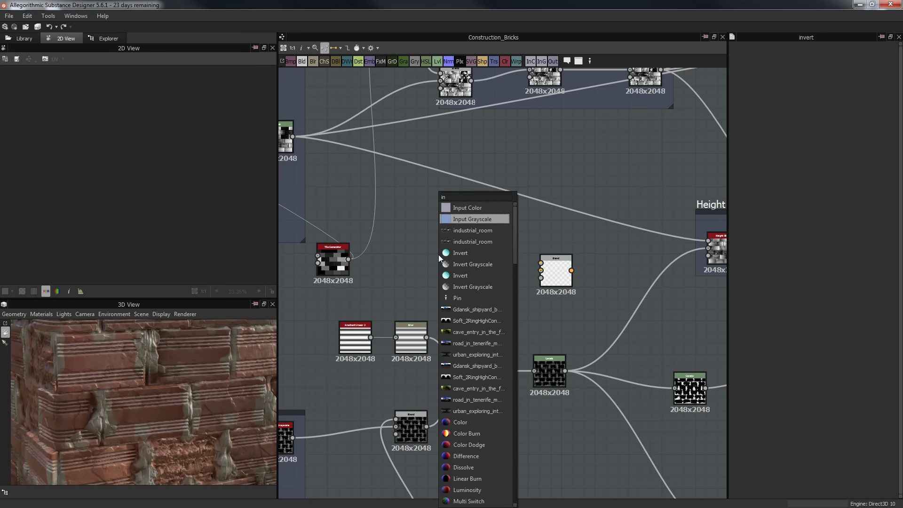
key("Return")
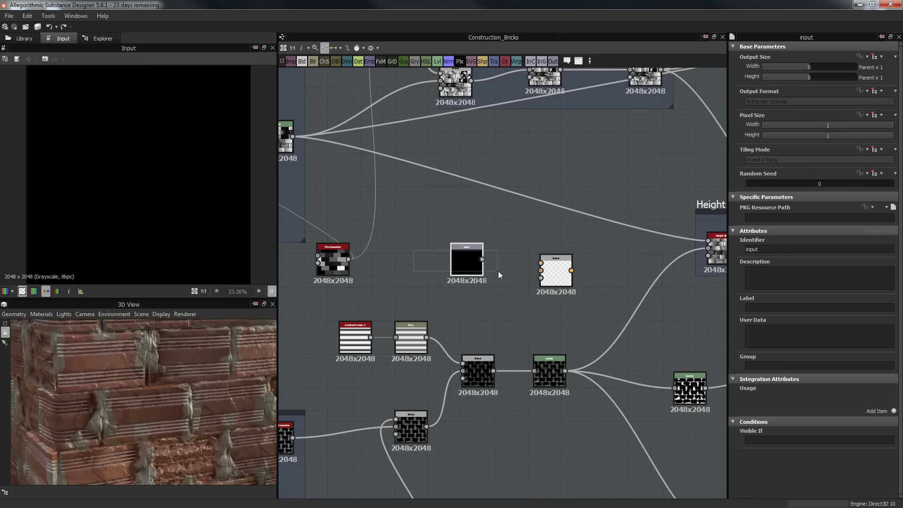
key("Delete")
Add an Invert Grayscale node between the Tile Generator and the new Blend node.
key("space")
type("in")
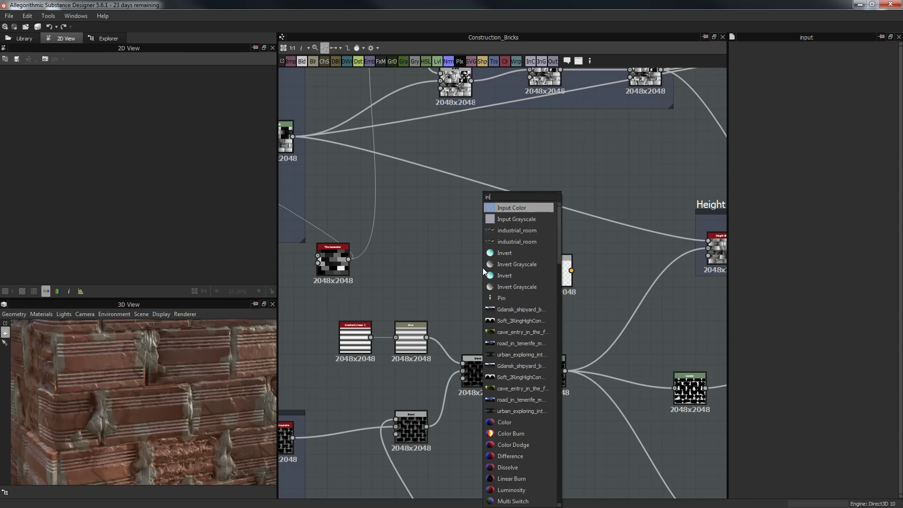
type("v")
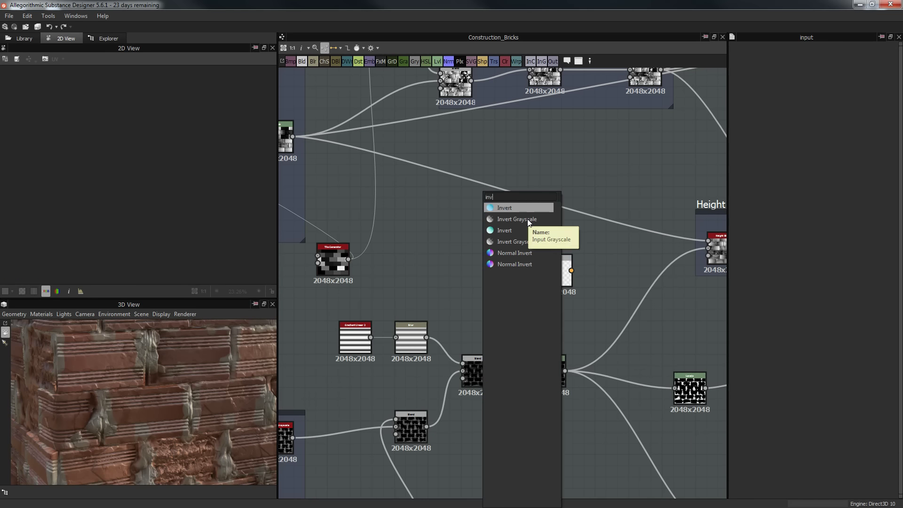
left_click(527, 220)
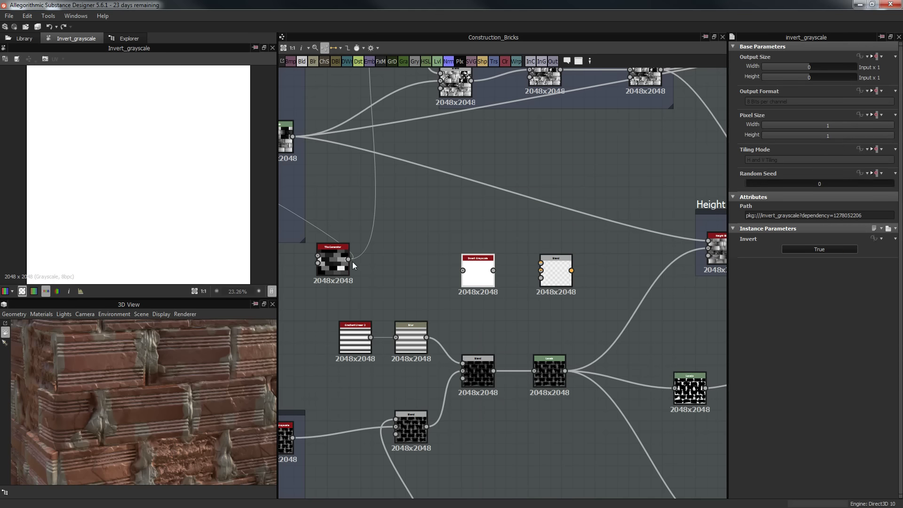
Add a Levels node after the Tile Generator and connect the Tile Generator's output to it.
key("space")
left_click(385, 254)
left_click_drag(350, 259, 427, 259)
scroll(352, 257, "down", 3)
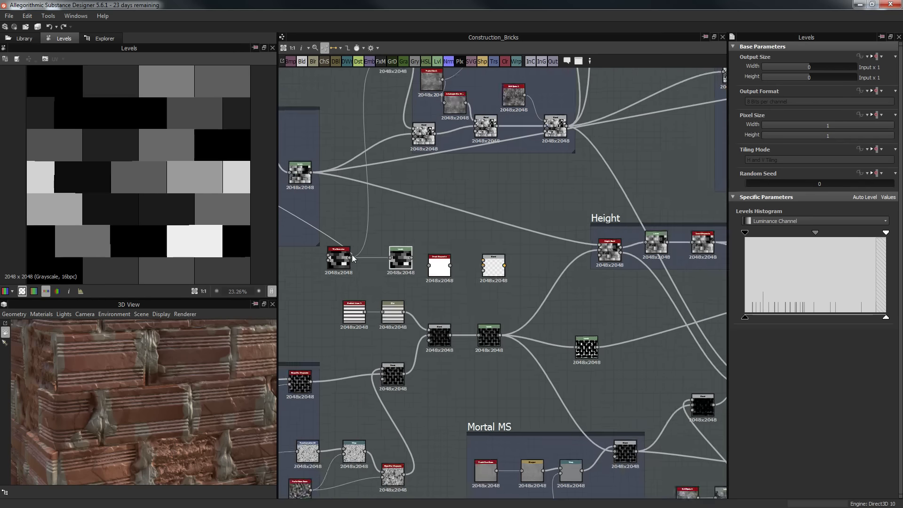
Delete the Levels node connected after the Tile Generator.
middle_click_drag(352, 256, 537, 220)
middle_click_drag(538, 220, 540, 220)
middle_click_drag(512, 252, 428, 251)
left_click(438, 231)
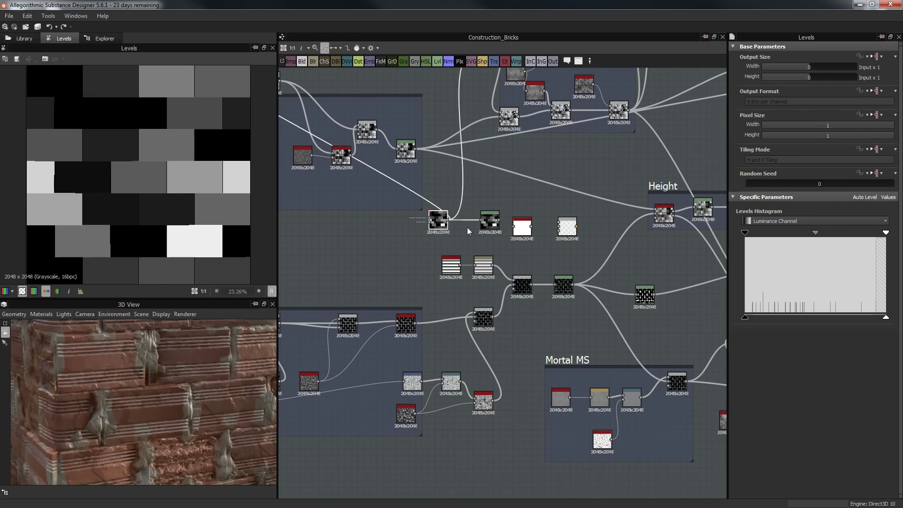
left_click(492, 225)
key("Delete")
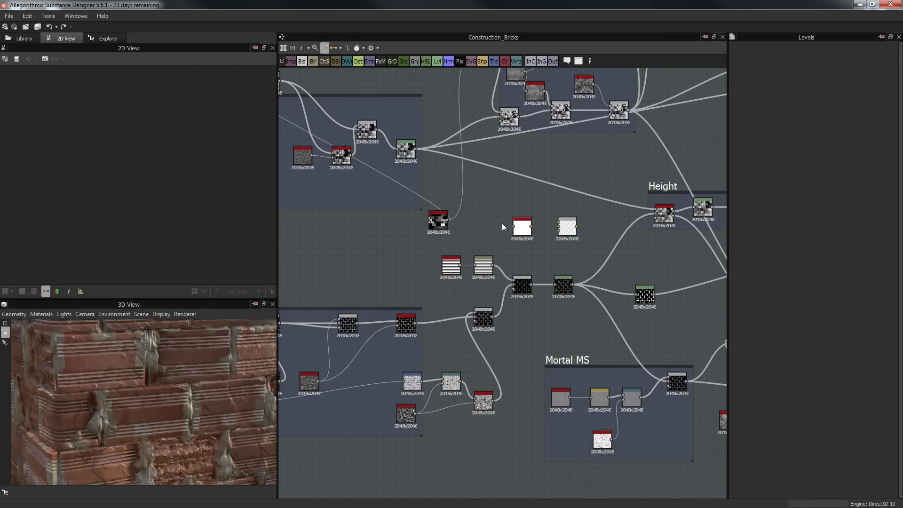
Move the Tile Generator node back into the Cracks group.
scroll(477, 232, "down", 2)
middle_click_drag(492, 249, 535, 272)
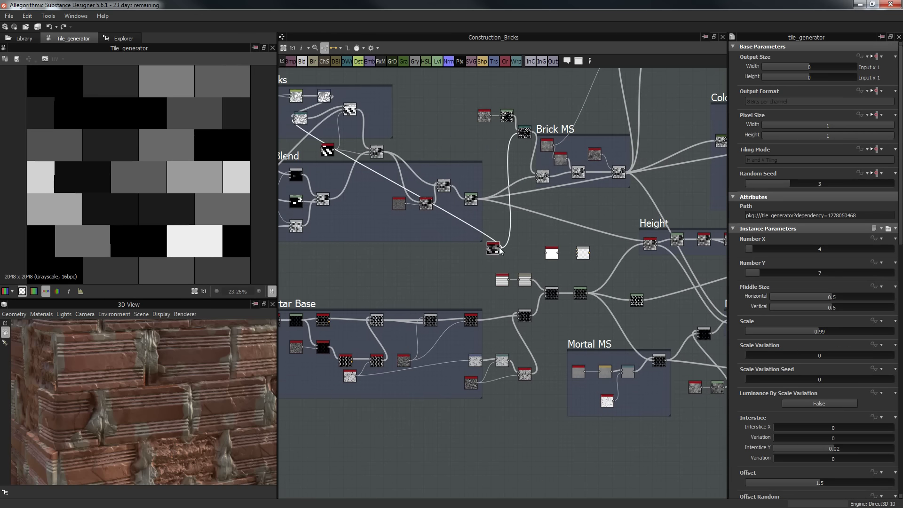
left_click_drag(492, 249, 283, 130)
middle_click_drag(435, 142, 530, 142)
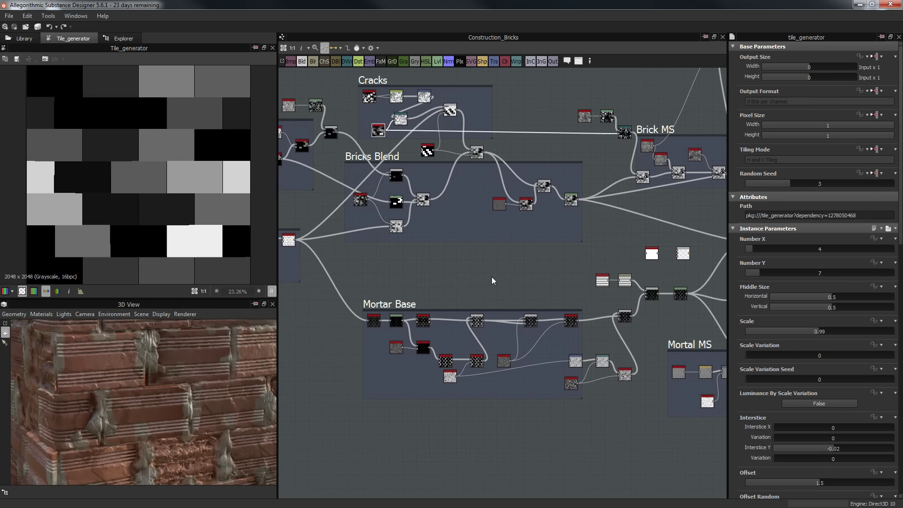
Paste a copy of the Tile Generator near the mortar branch and delete the unused Invert Grayscale and Blend nodes.
middle_click_drag(578, 288, 367, 234)
scroll(532, 254, "up", 3)
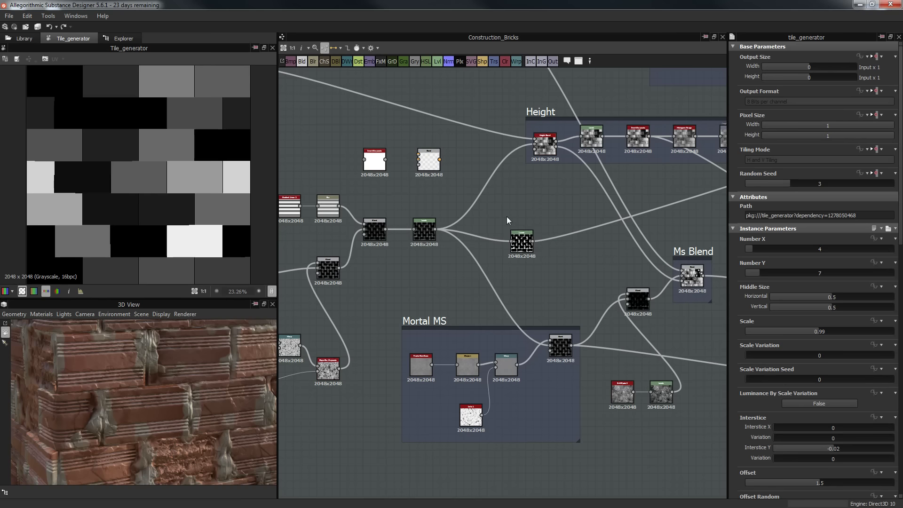
key("ctrl+v")
left_click_drag(420, 163, 427, 164)
key("Delete")
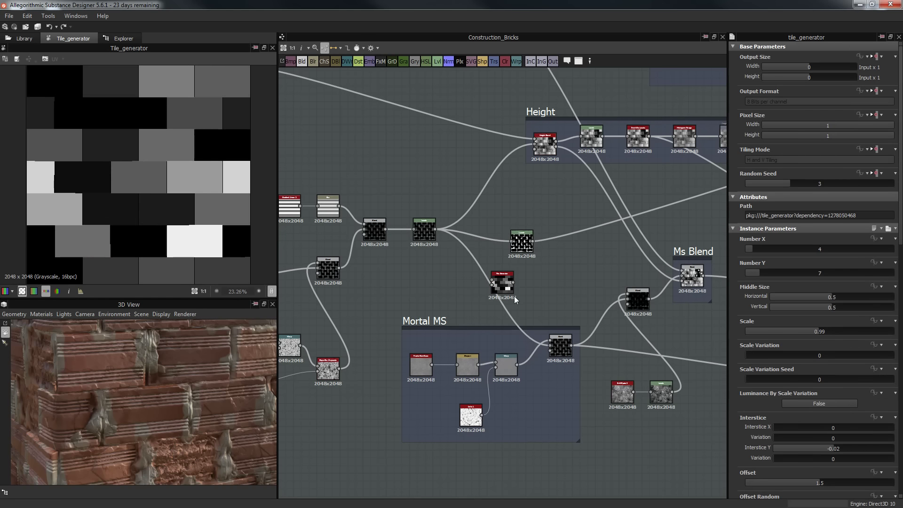
Place the copied Tile Generator directly above the mortar branch's Levels node below the Height group.
left_click_drag(509, 286, 544, 203)
left_click_drag(528, 243, 552, 252)
left_click_drag(542, 195, 542, 201)
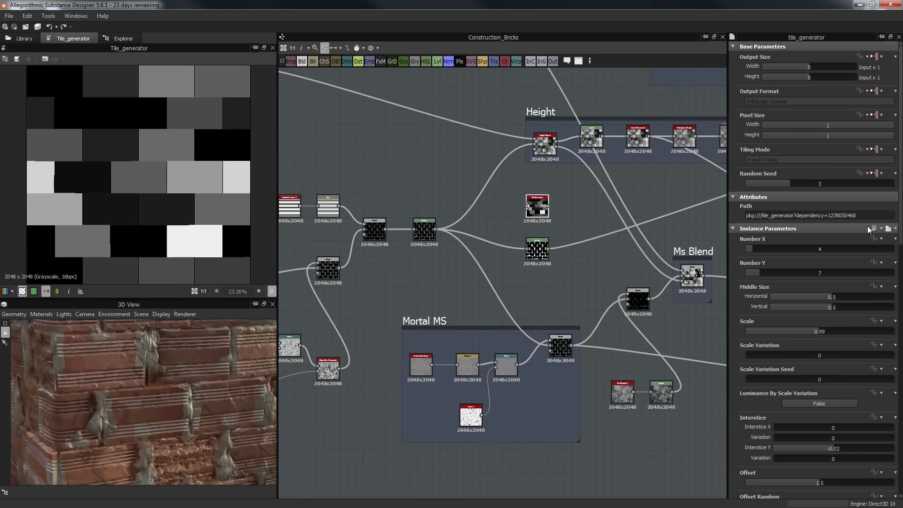
Set the copied Tile Generator's Pattern Type to Brick.
scroll(607, 193, "up", 3)
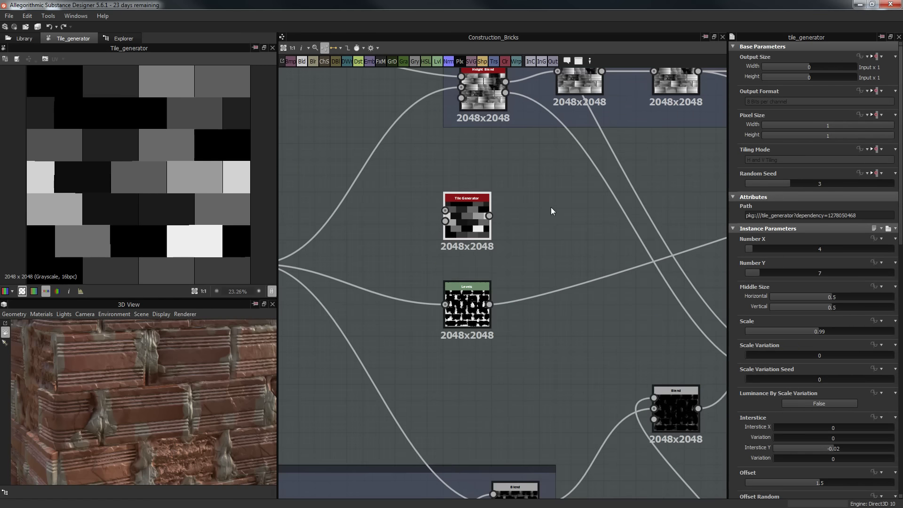
scroll(731, 336, "down", 7)
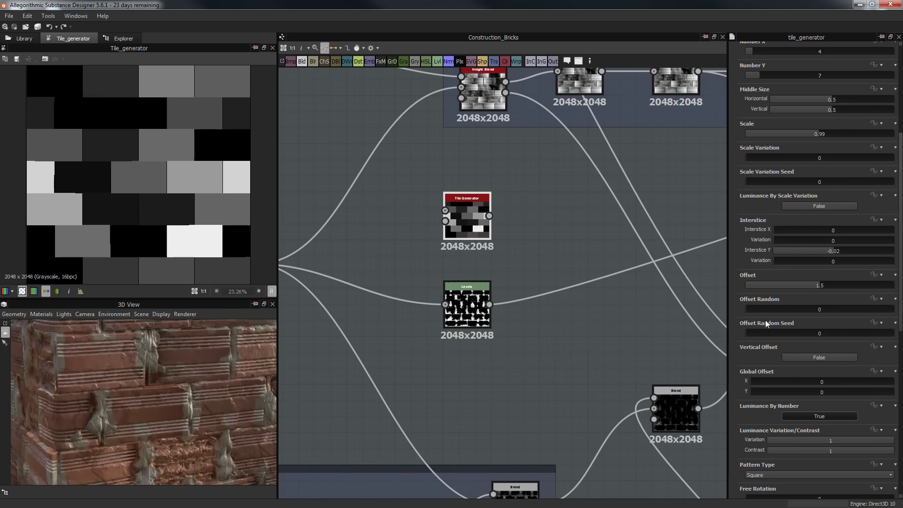
scroll(766, 320, "down", 4)
left_click(766, 361)
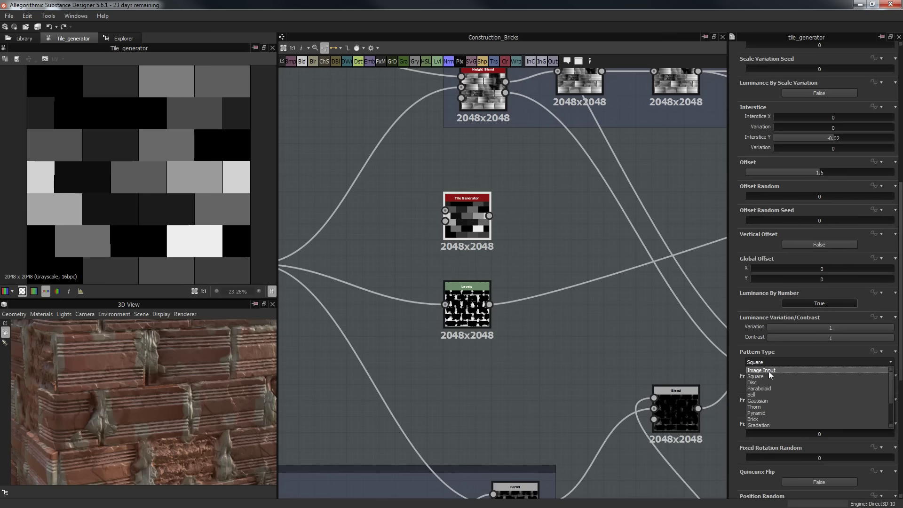
left_click(757, 419)
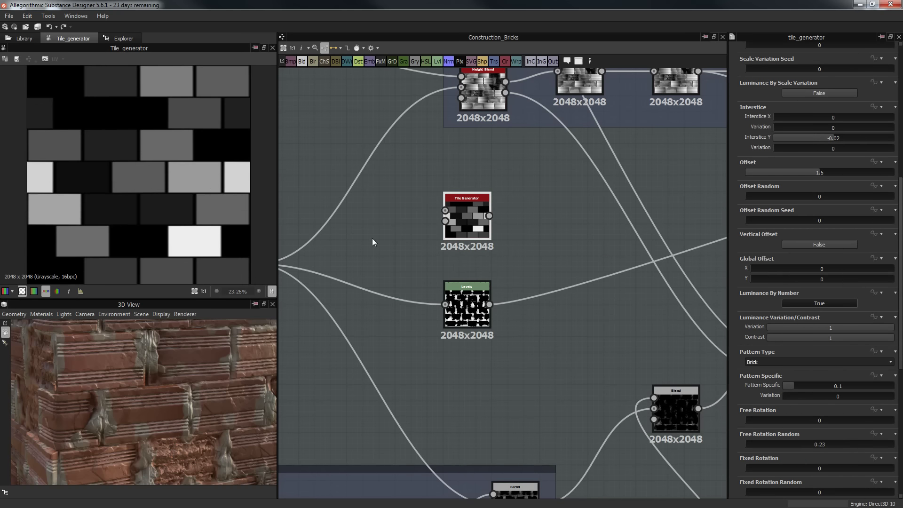
Set the Tile Generator copy's luminance Variation and Contrast to 0 and switch Luminance By Number to False.
scroll(733, 388, "down", 6)
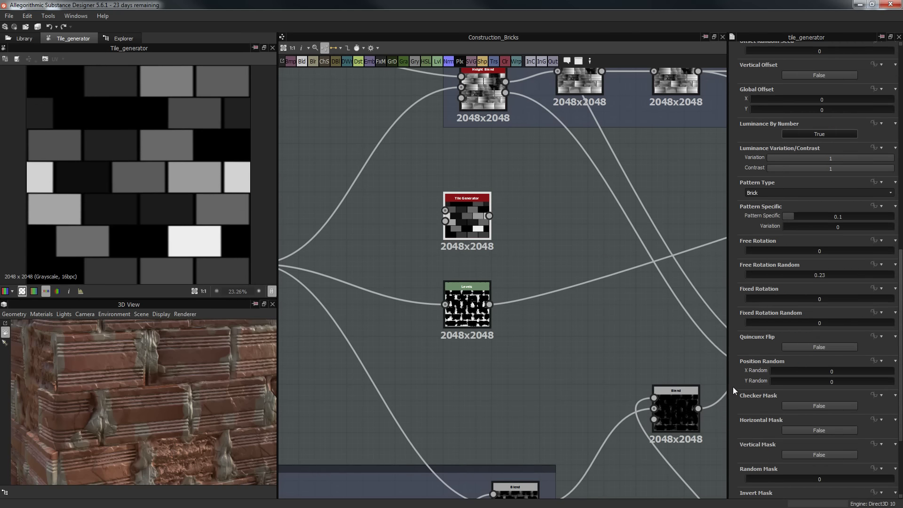
scroll(733, 387, "down", 4)
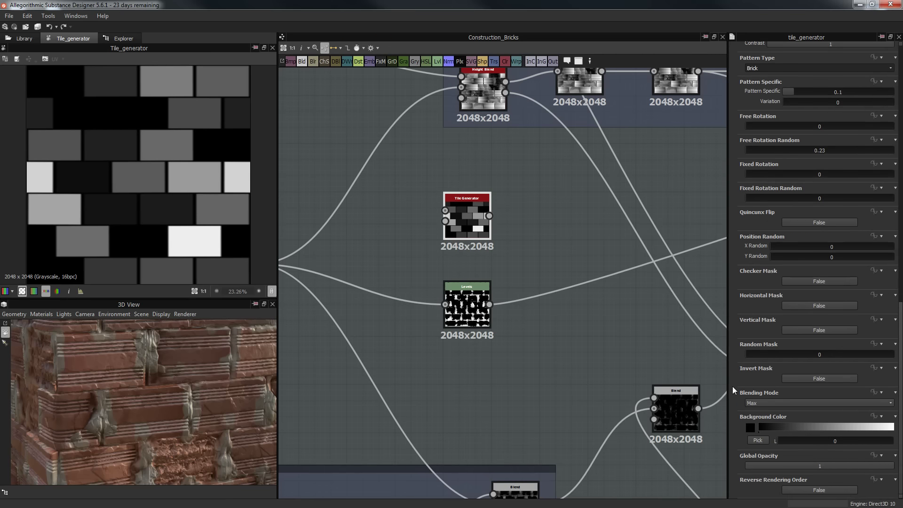
scroll(732, 386, "up", 7)
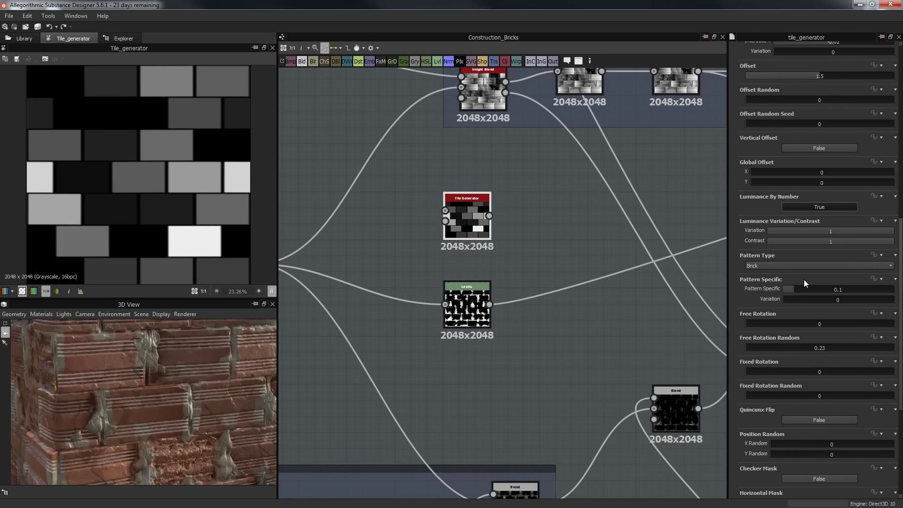
scroll(752, 318, "down", 1)
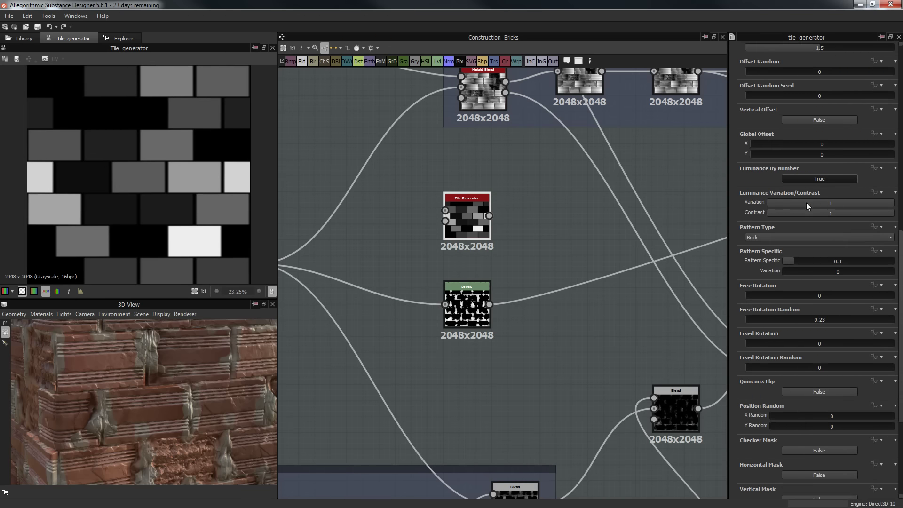
left_click_drag(806, 202, 707, 215)
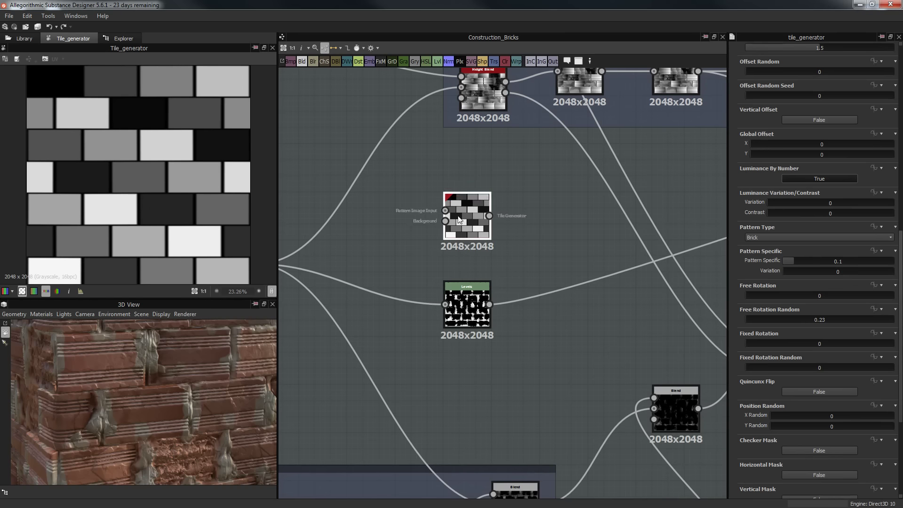
left_click(803, 179)
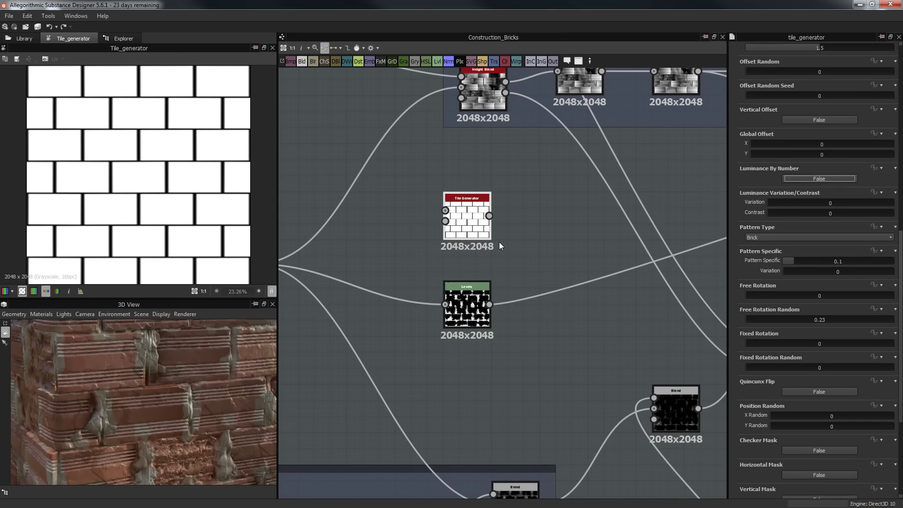
Add a Blend node in Subtract mode with the Tile Generator copy as foreground and the Levels node as background.
left_click_drag(456, 224, 440, 224)
key("space")
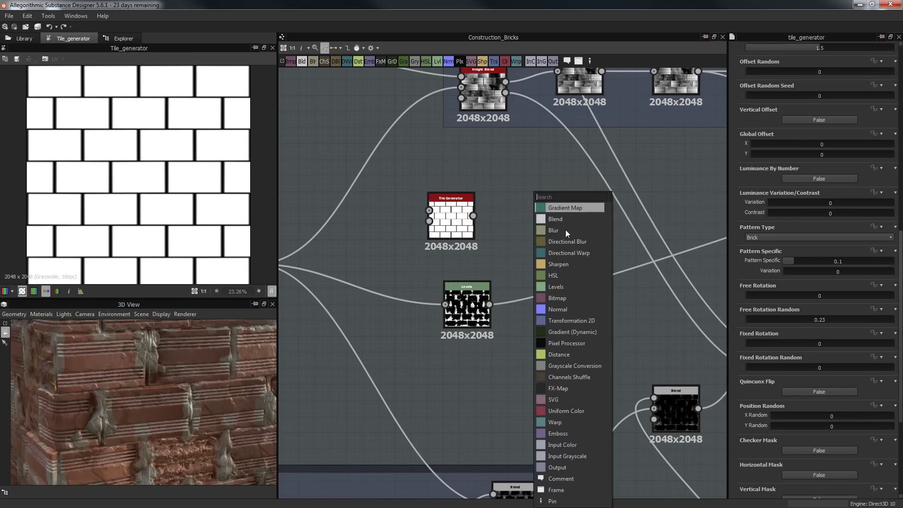
left_click(558, 220)
left_click_drag(490, 304, 513, 207)
left_click(777, 242)
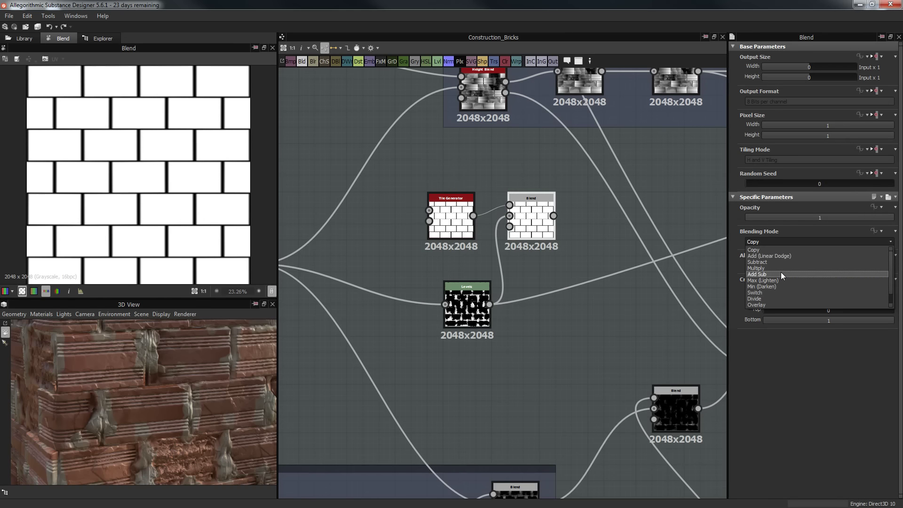
left_click(773, 262)
left_click(447, 207)
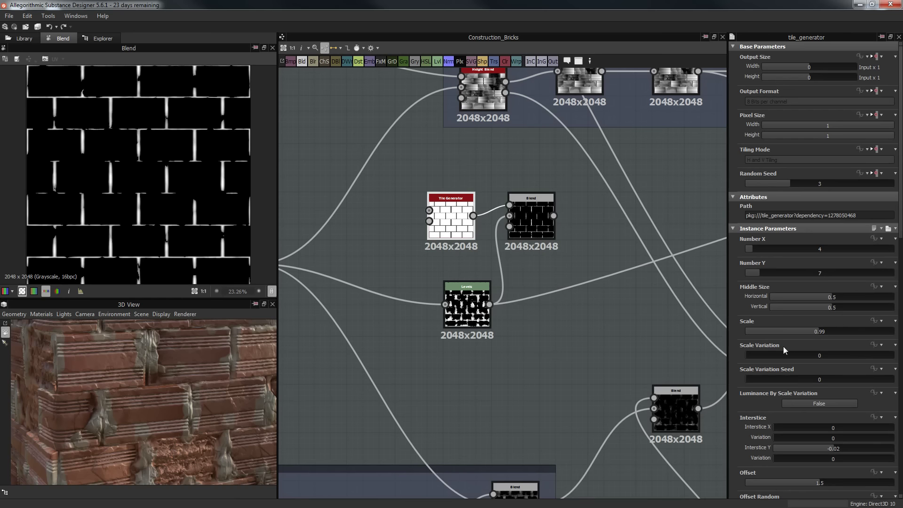
left_click_drag(534, 222, 518, 238)
Add a second Blend node with the Subtract blend as foreground and the Levels node as background.
left_click(596, 290)
key("space")
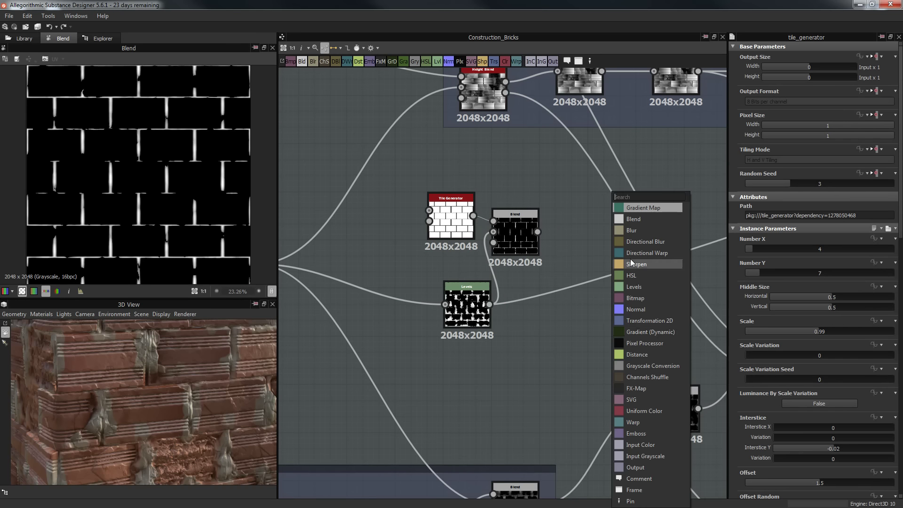
left_click(639, 219)
left_click_drag(602, 339, 592, 307)
left_click_drag(490, 305, 533, 304)
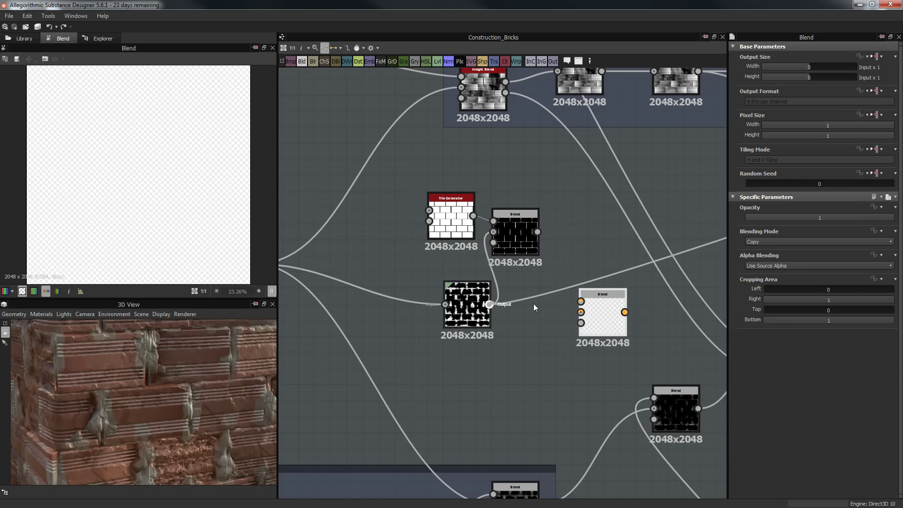
left_click_drag(588, 315, 581, 312)
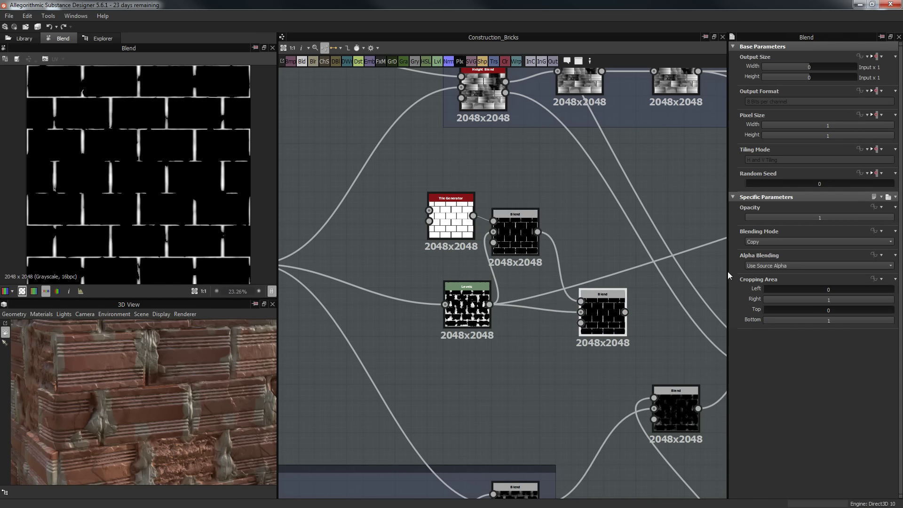
Try the Max (Lighten) blending mode on the second Blend node.
left_click(761, 243)
left_click(775, 282)
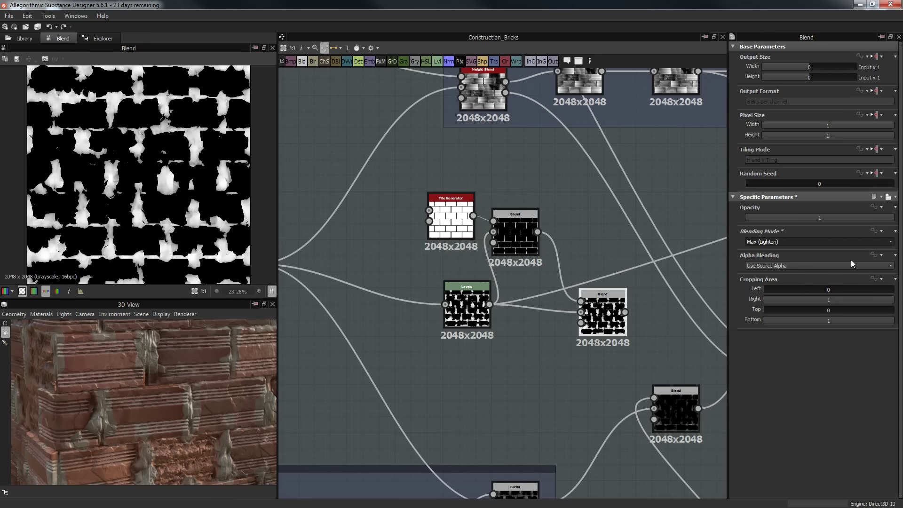
mouse_move(878, 217)
left_mouse_down()
mouse_move(784, 220)
mouse_move(895, 218)
left_mouse_up()
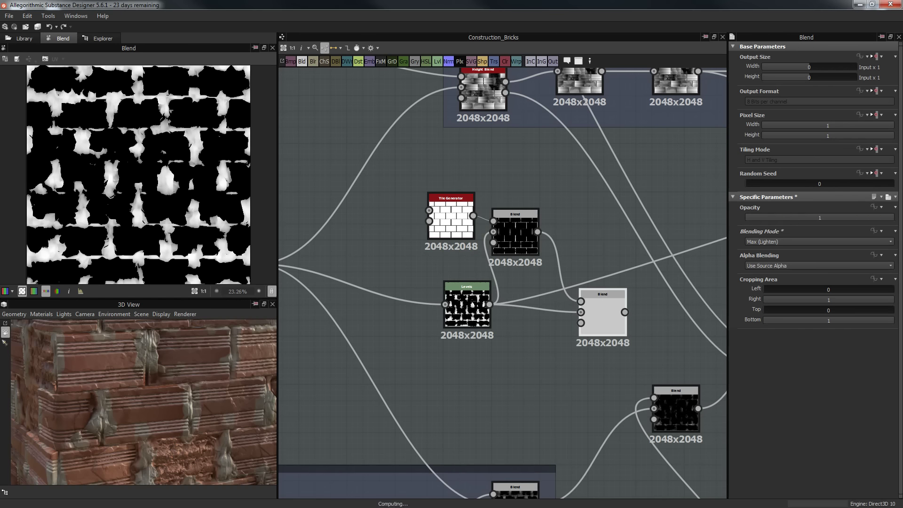
Compare the second Blend node's output with its inputs and try its opacity at 0 and 1.
double_click(476, 313)
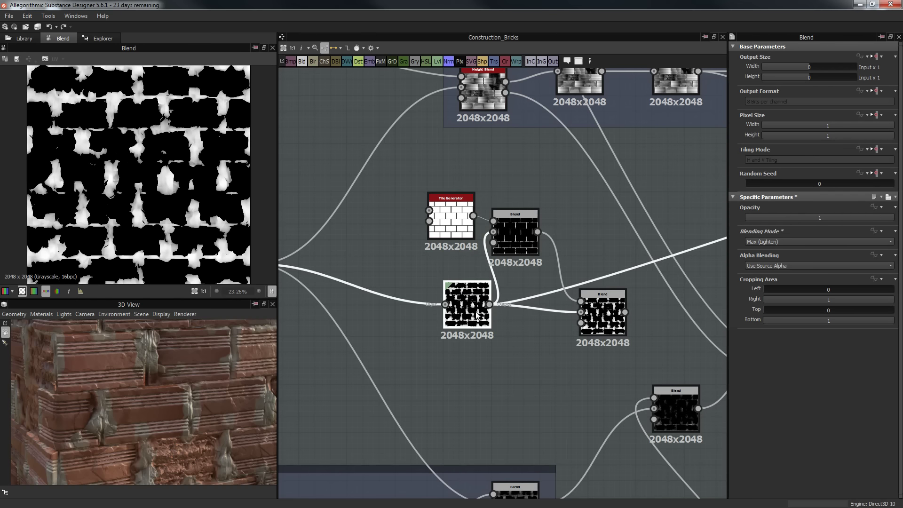
double_click(518, 241)
left_click(629, 332)
double_click(607, 314)
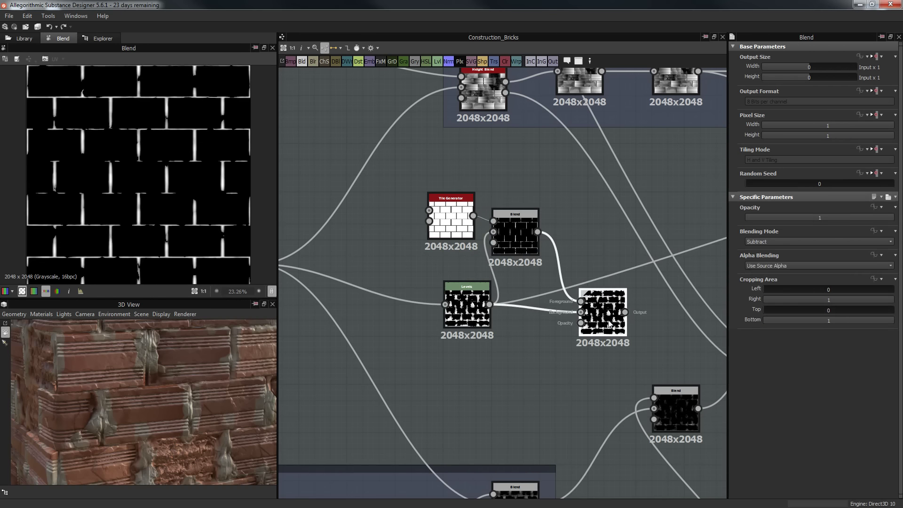
left_click_drag(776, 219, 630, 220)
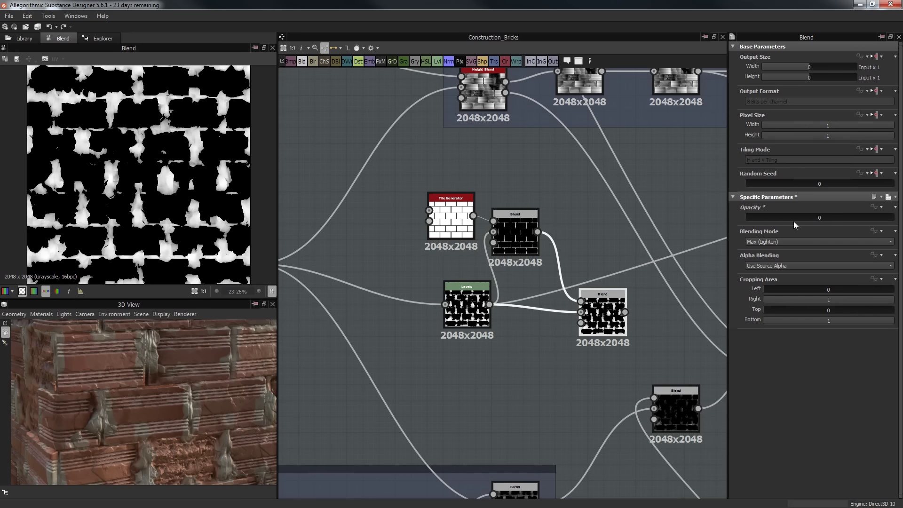
left_click_drag(791, 219, 897, 222)
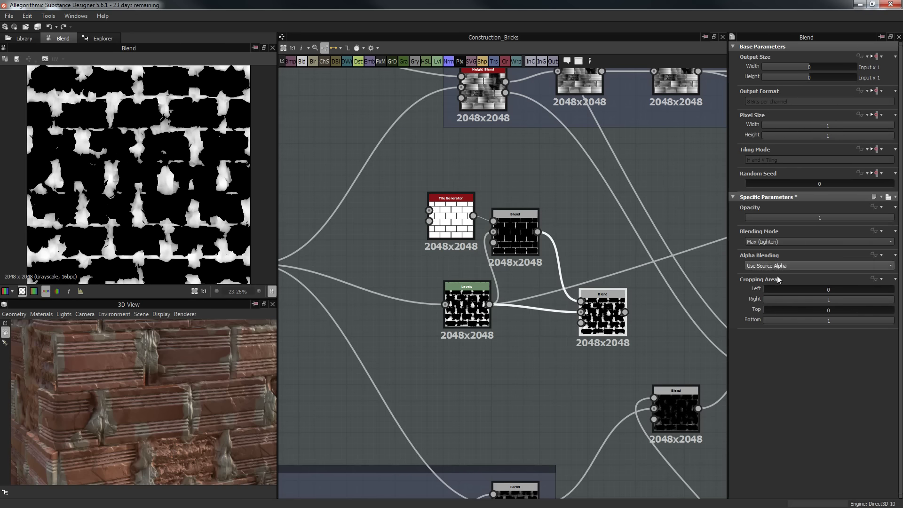
Move the second Blend node up beside the Subtract blend and preview both nodes' outputs.
left_click_drag(617, 313, 605, 273)
double_click(527, 235)
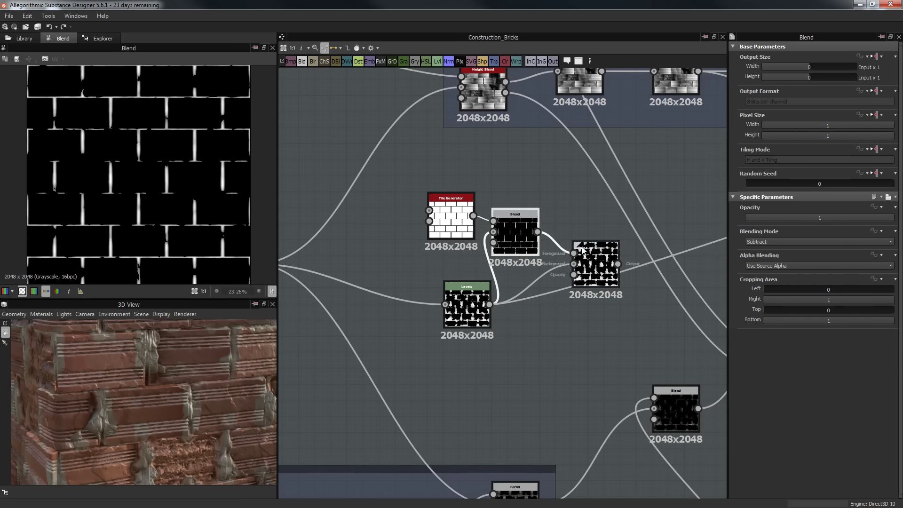
double_click(601, 266)
Set the second Blend node to Multiply with an opacity of 0.57.
left_click(807, 242)
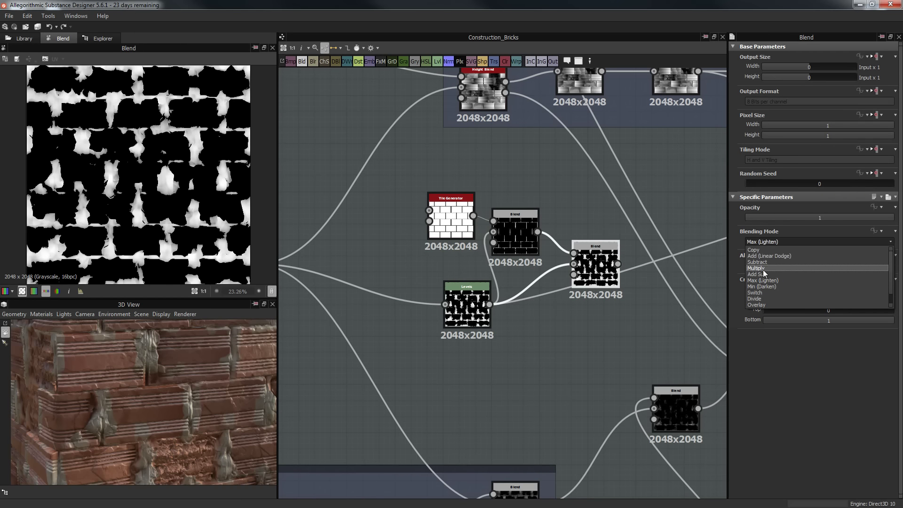
left_click(763, 269)
left_click_drag(771, 218, 881, 225)
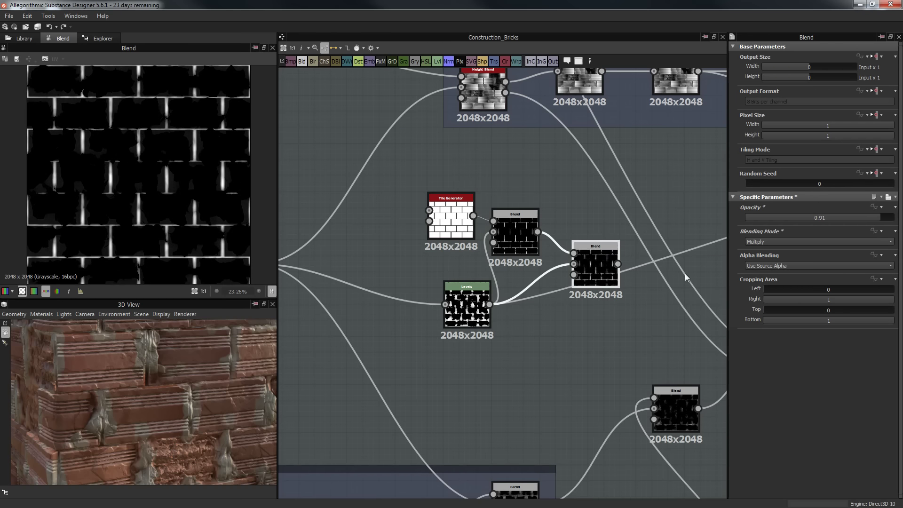
middle_click_drag(528, 341, 467, 341)
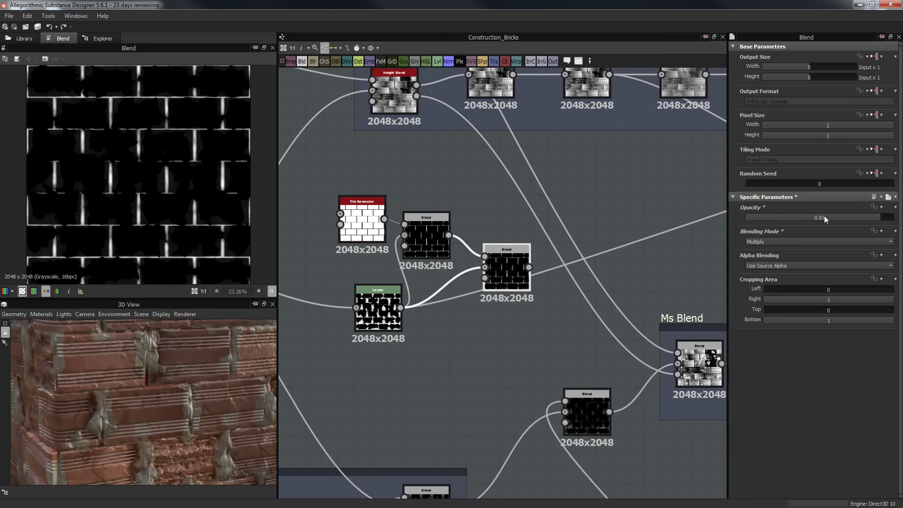
left_click_drag(857, 223, 831, 223)
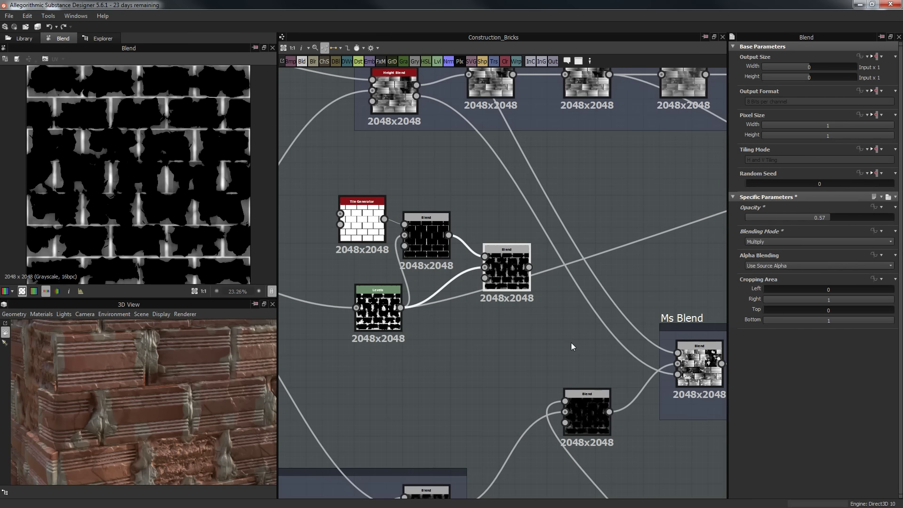
scroll(573, 347, "down", 2)
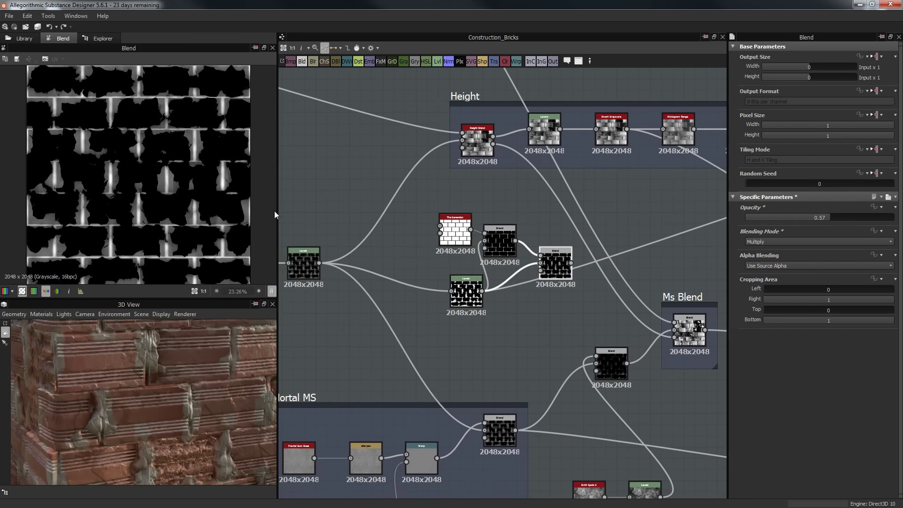
Move the second Blend node down toward the Ms Blend frame and compare its output with the Subtract Blend and Levels nodes.
scroll(213, 157, "up", 2)
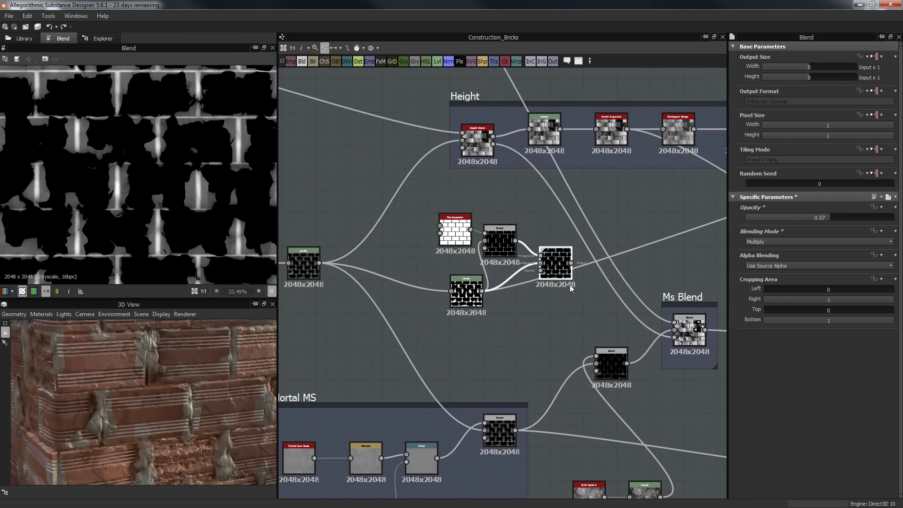
left_click_drag(570, 288, 588, 346)
double_click(500, 242)
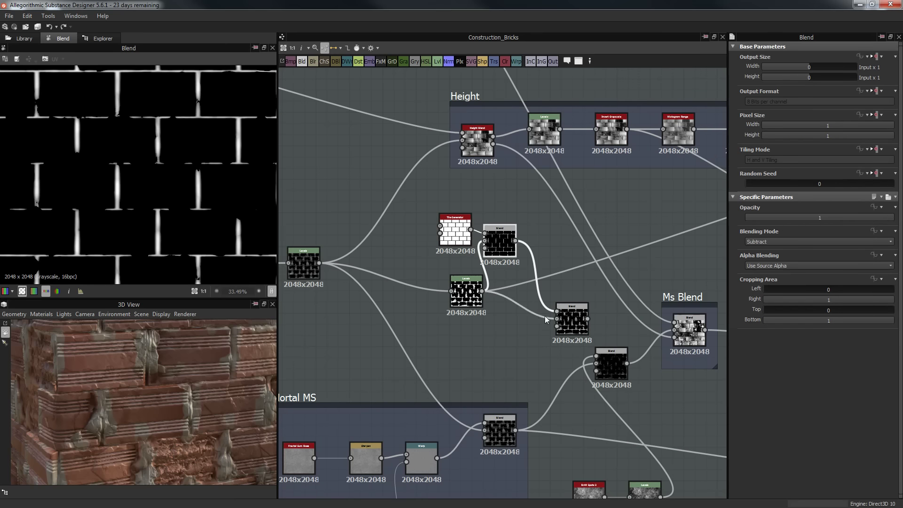
double_click(571, 321)
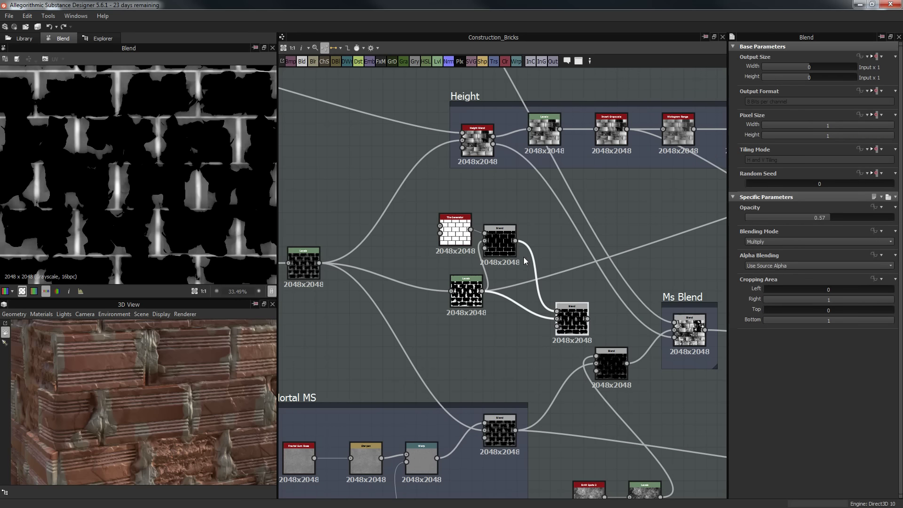
scroll(524, 261, "up", 1)
middle_click_drag(524, 261, 526, 231)
double_click(451, 273)
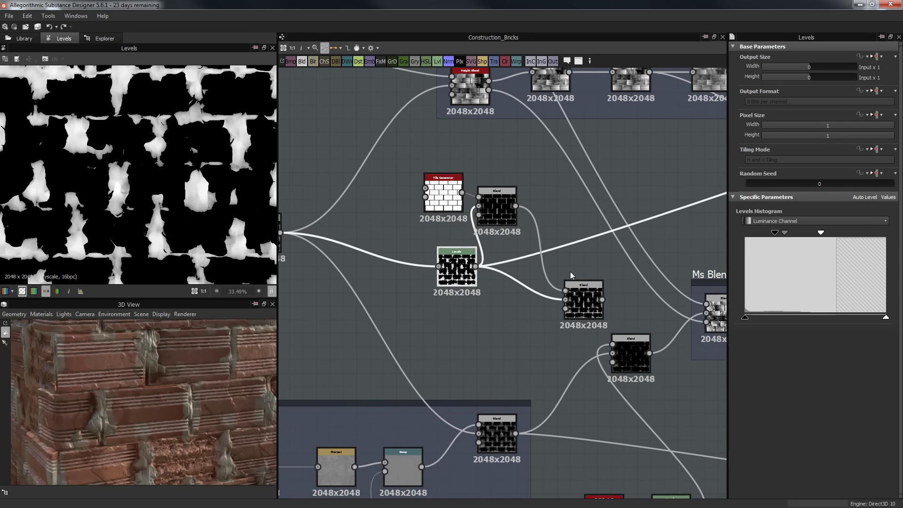
double_click(582, 296)
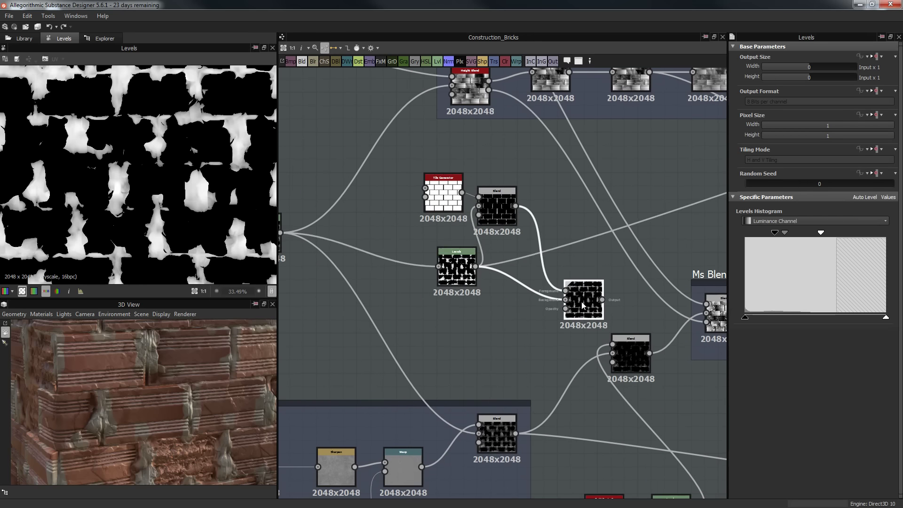
double_click(506, 196)
Move the first Blend node farther from the Tile Generator and try the Add Sub blending mode on it.
middle_click_drag(564, 221, 600, 211)
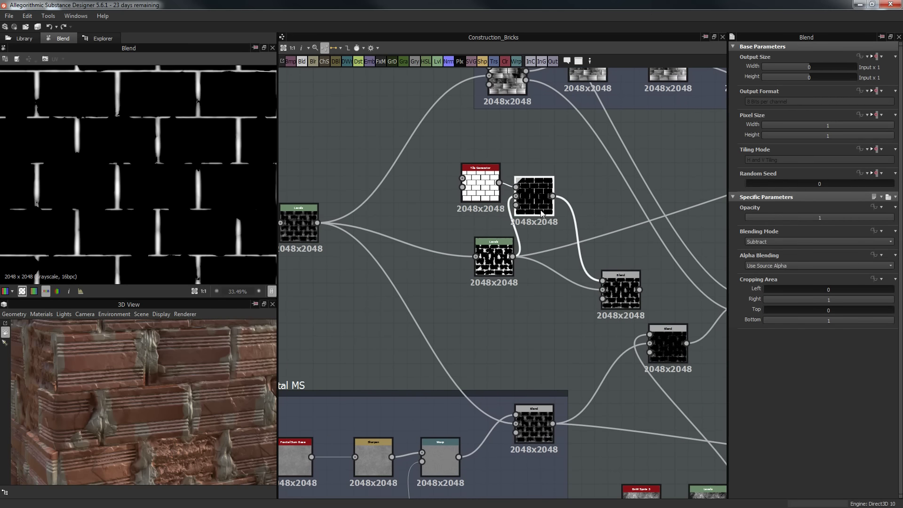
left_click_drag(556, 207, 597, 195)
left_click(791, 242)
left_click(773, 273)
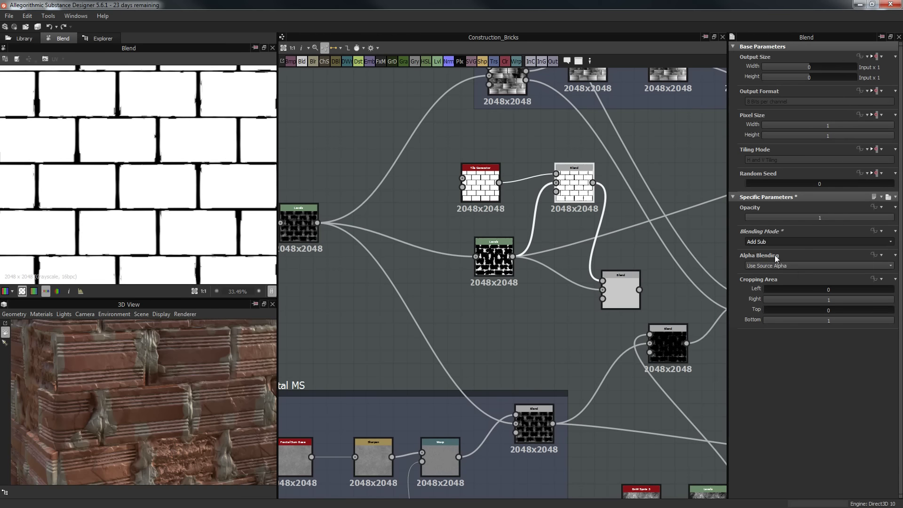
left_click(772, 241)
left_click(772, 242)
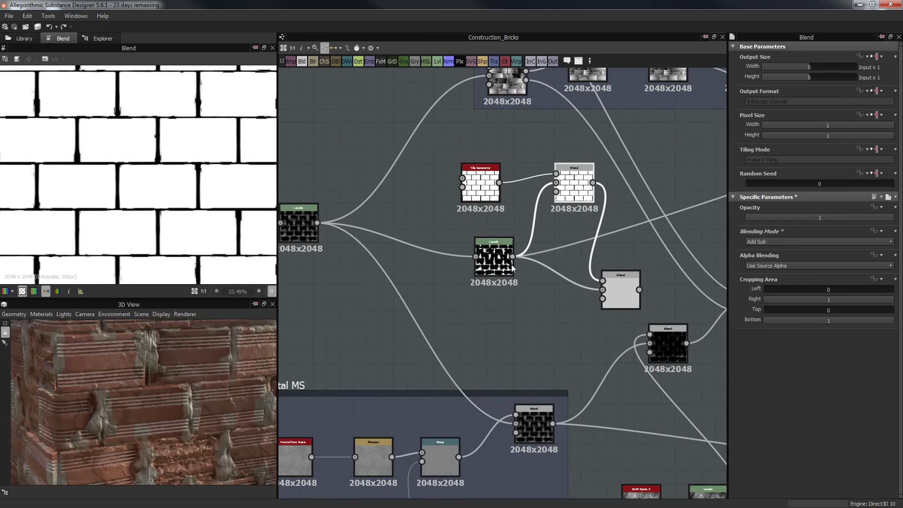
Swap the first Blend node's foreground and background inputs and set it to Subtract with an opacity of 1.
left_click_drag(544, 188, 566, 187)
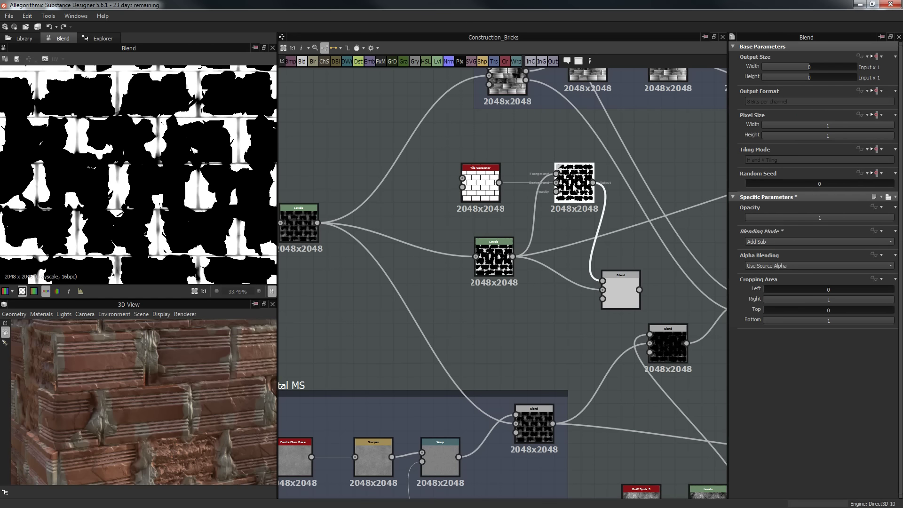
left_click(772, 241)
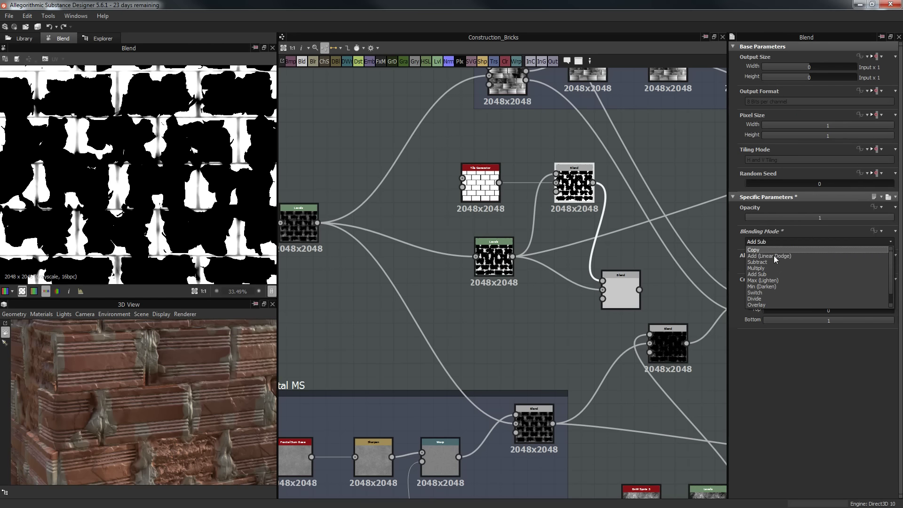
left_click(772, 263)
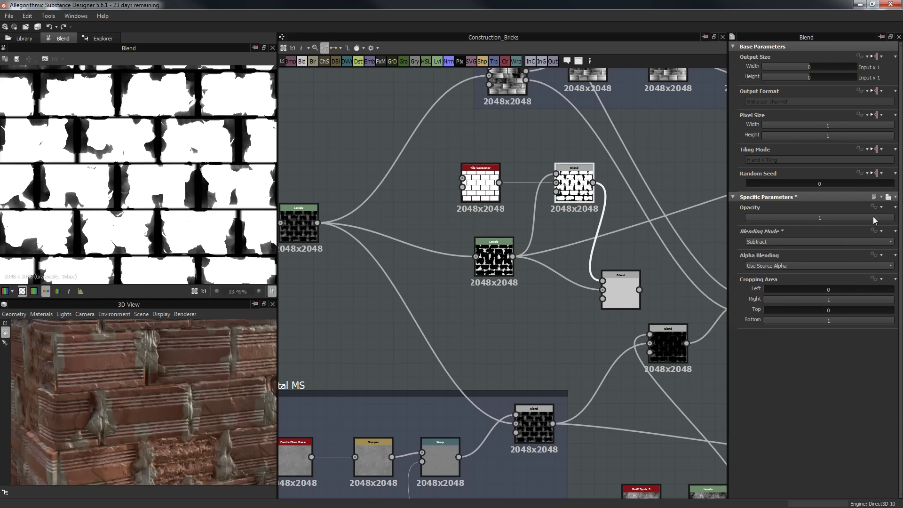
left_click_drag(873, 217, 902, 219)
scroll(233, 215, "down", 3)
scroll(233, 216, "up", 2)
middle_click_drag(583, 200, 542, 204)
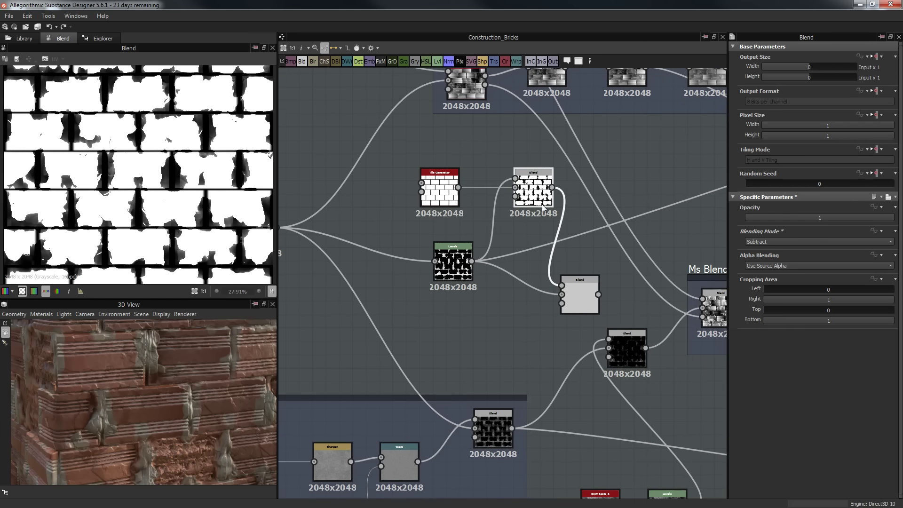
Add a Slope Blur Grayscale node with both inputs fed by the Subtract Blend and place it beyond that node.
left_click_drag(542, 203, 536, 216)
key("space")
type("slp")
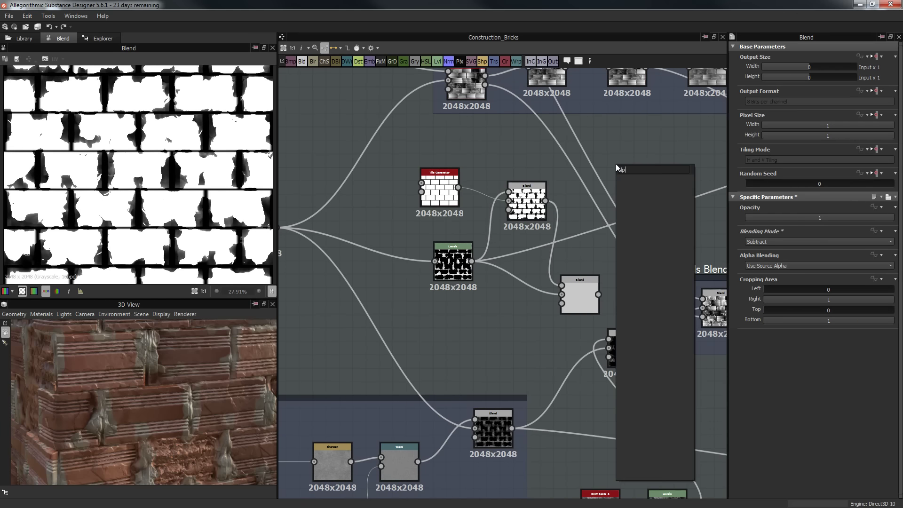
key("Down")
key("Return")
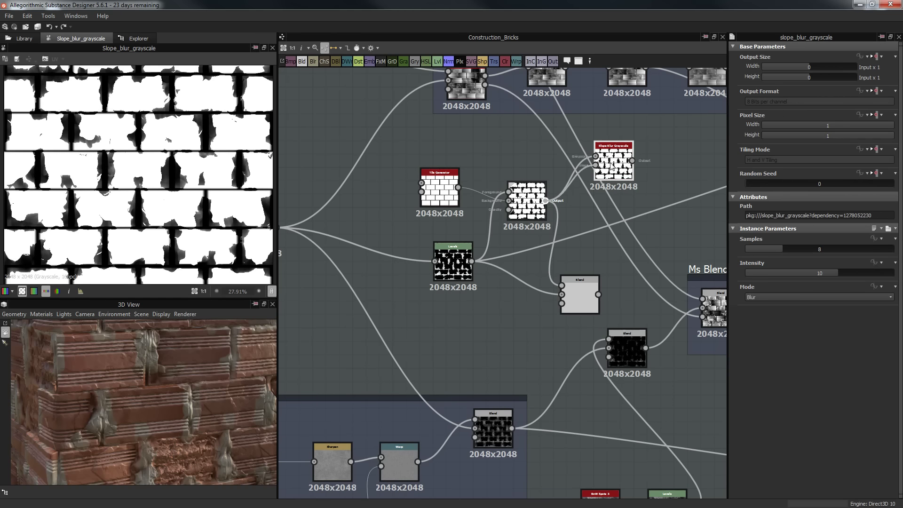
left_click_drag(612, 165, 652, 179)
Set the Slope Blur Grayscale node to 32 samples and an intensity of 3.
left_click_drag(794, 254, 875, 252)
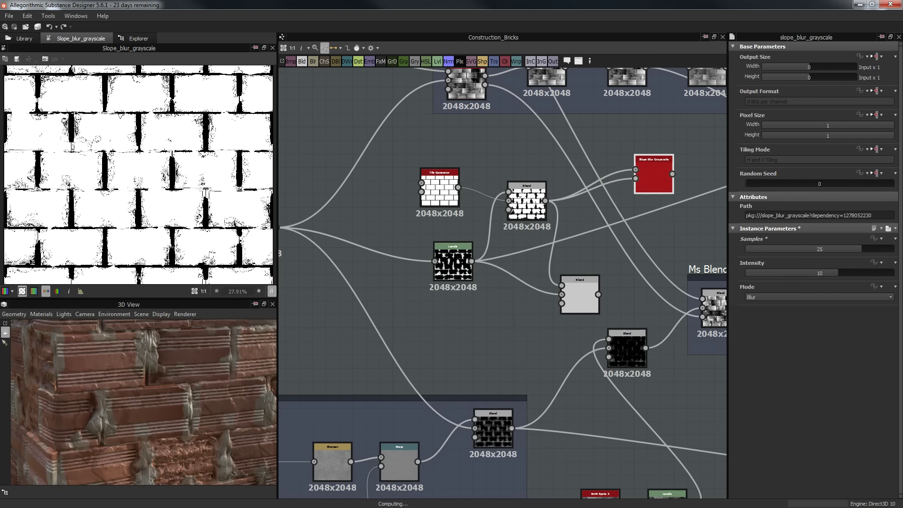
left_click_drag(753, 272, 774, 268)
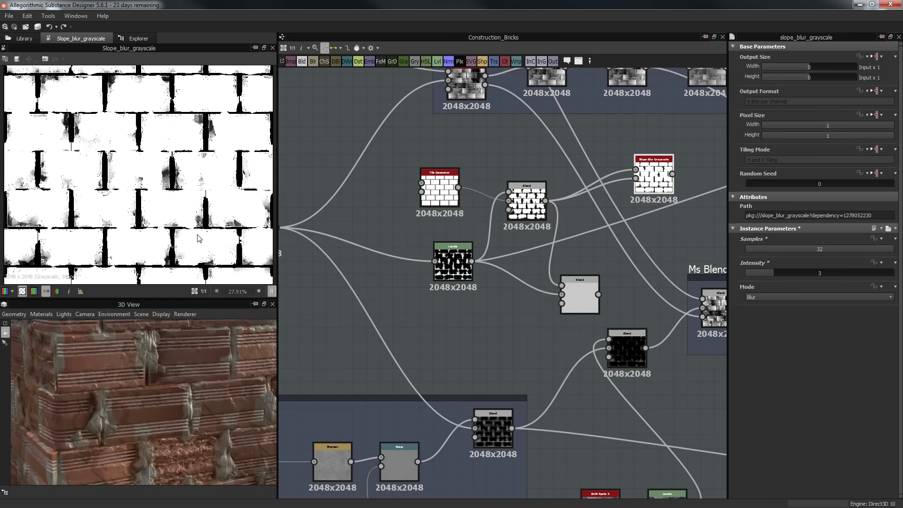
scroll(190, 206, "down", 1)
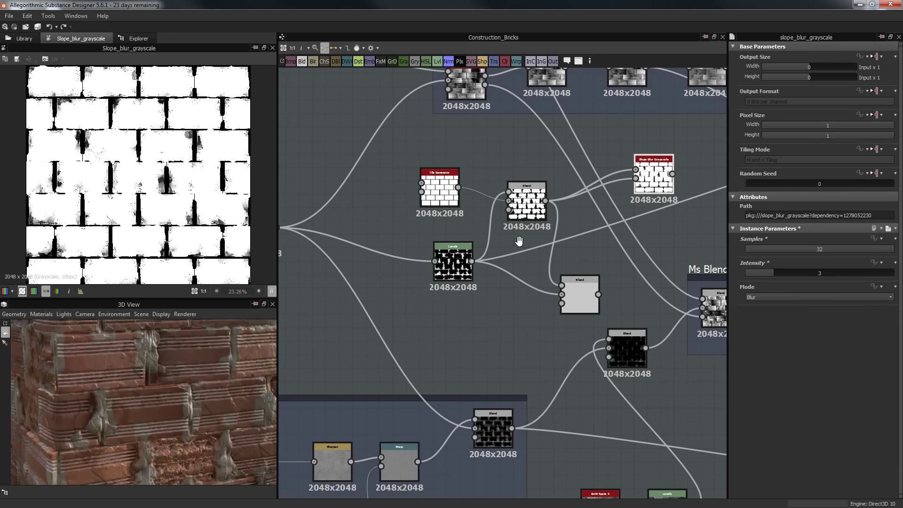
middle_click_drag(519, 240, 501, 200)
right_click(595, 204)
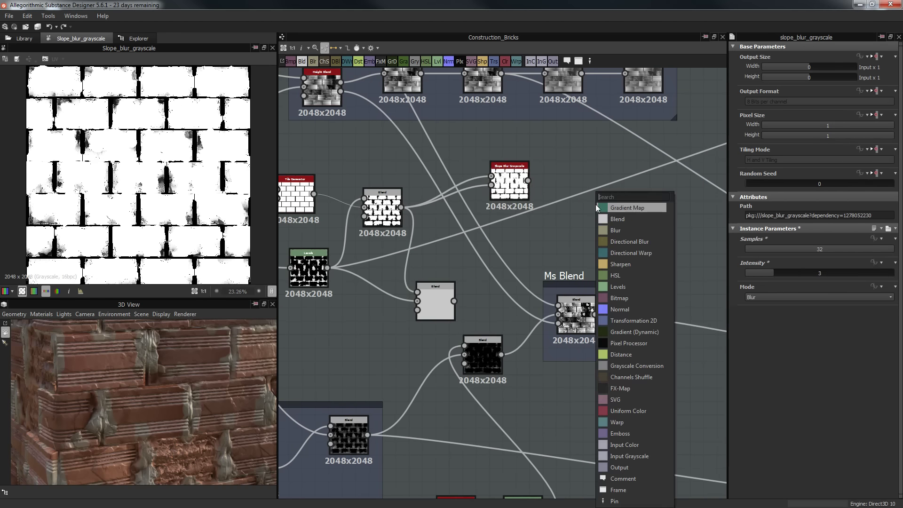
type("in")
key("Down")
key("Return")
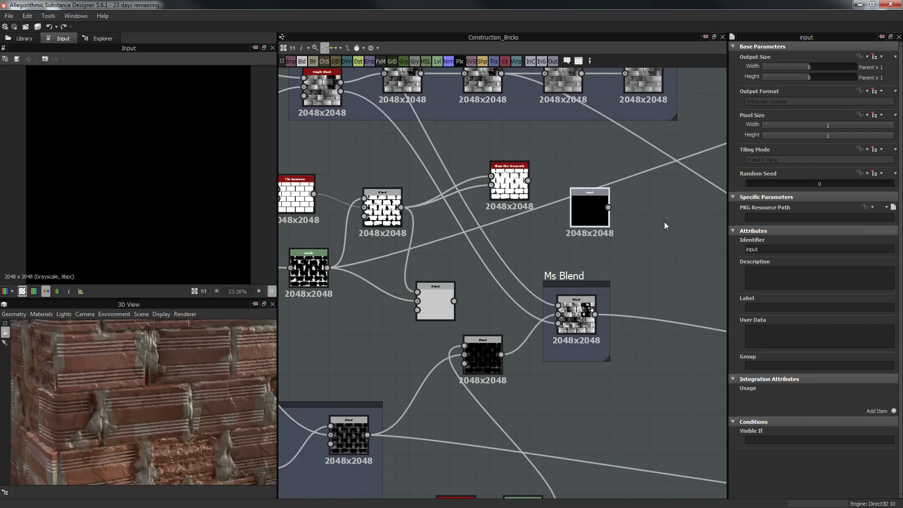
Add an Invert Grayscale node and feed it the Slope Blur Grayscale output.
right_click(583, 229)
type("inv")
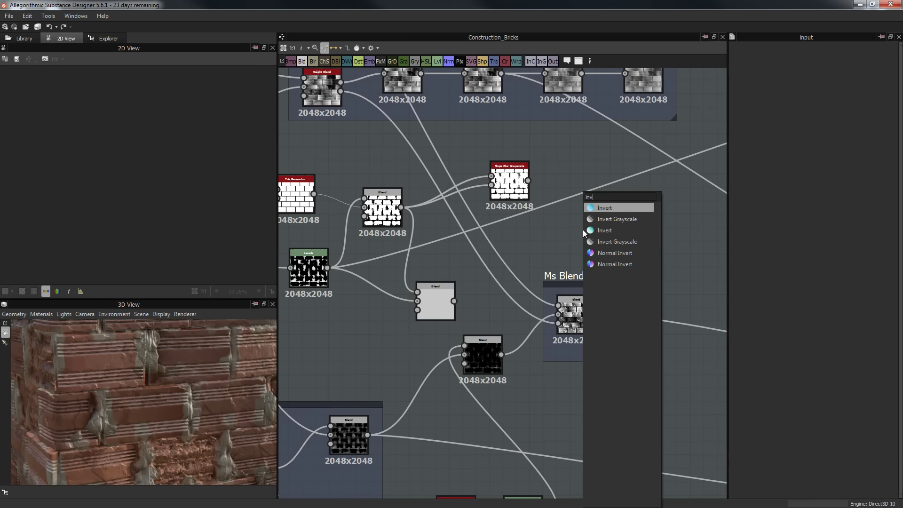
key("Down")
key("Return")
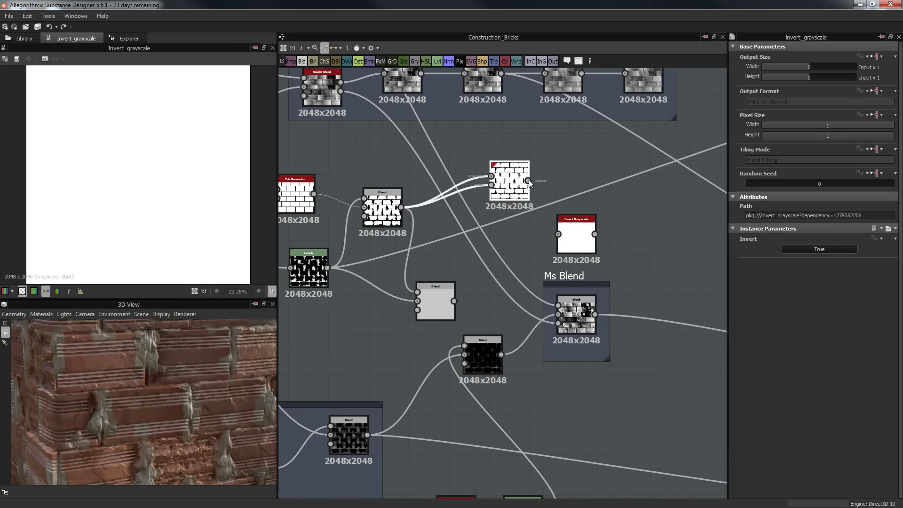
left_click(527, 177)
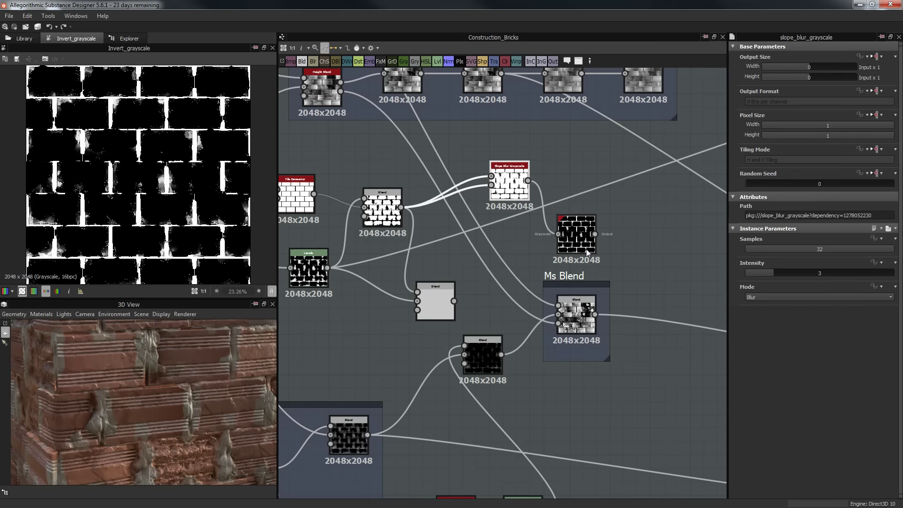
Try feeding the Invert Grayscale output into the mask input of the Blend that combines the brick and mortar colours.
scroll(607, 238, "down", 2)
middle_click_drag(606, 238, 524, 253)
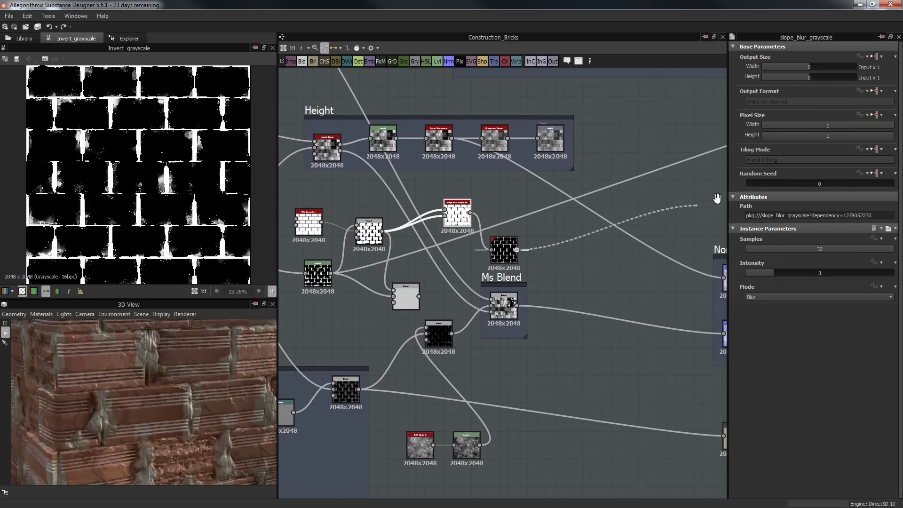
middle_click_drag(717, 198, 436, 243)
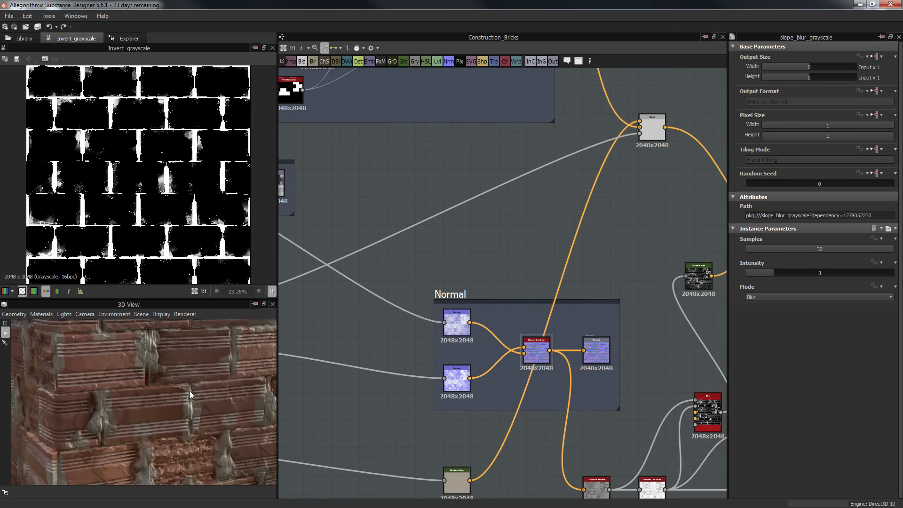
Examine the mortar between the bricks on the 3D model from several angles and distances.
left_click_drag(196, 414, 158, 367)
middle_click_drag(419, 228, 618, 202)
middle_click_drag(448, 214, 541, 205)
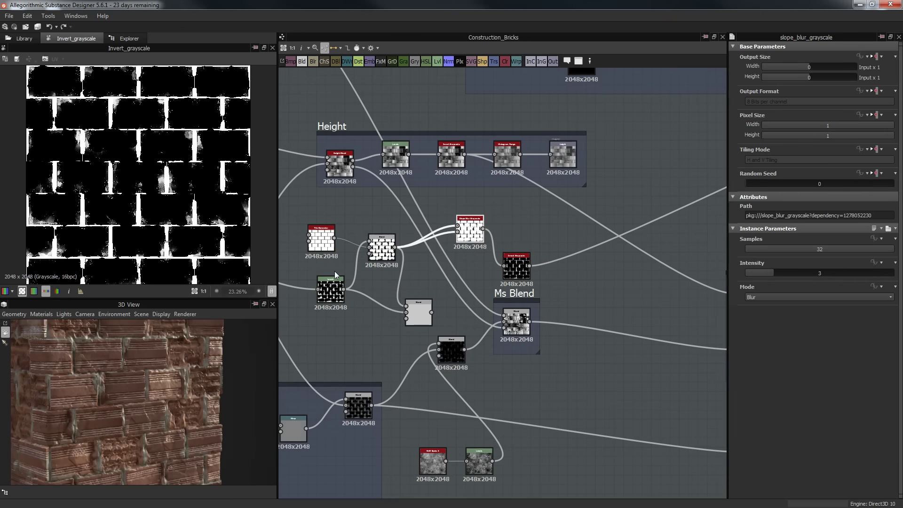
scroll(175, 403, "up", 2)
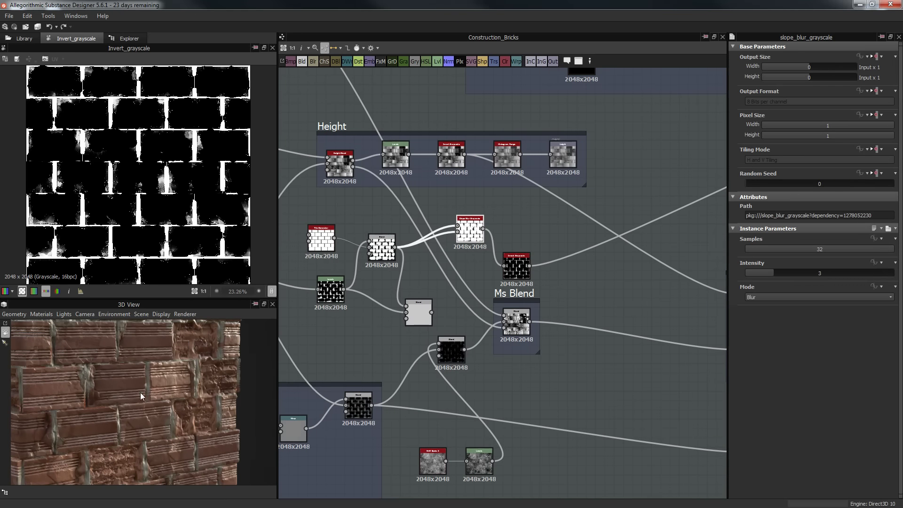
mouse_move(141, 395)
left_mouse_down()
mouse_move(131, 432)
mouse_move(135, 411)
mouse_move(160, 408)
mouse_move(119, 342)
mouse_move(217, 356)
mouse_move(176, 348)
mouse_move(205, 408)
mouse_move(184, 399)
mouse_move(205, 381)
mouse_move(143, 408)
left_mouse_up()
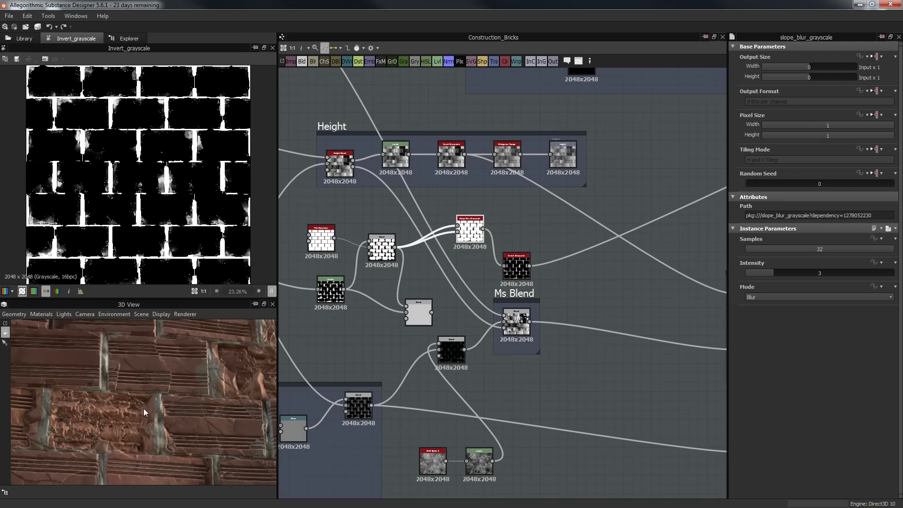
left_click_drag(160, 444, 141, 417)
scroll(141, 419, "down", 5)
scroll(150, 423, "up", 1)
Line up the Invert Grayscale and Slope Blur Grayscale nodes in one row with the Tile Generator.
middle_click_drag(571, 284, 576, 266)
left_click_drag(517, 244, 522, 219)
left_click_drag(477, 219, 477, 231)
Preview the second Blend node and reconnect the Levels mask to the mask input of the brick and mortar colour Blend.
double_click(432, 299)
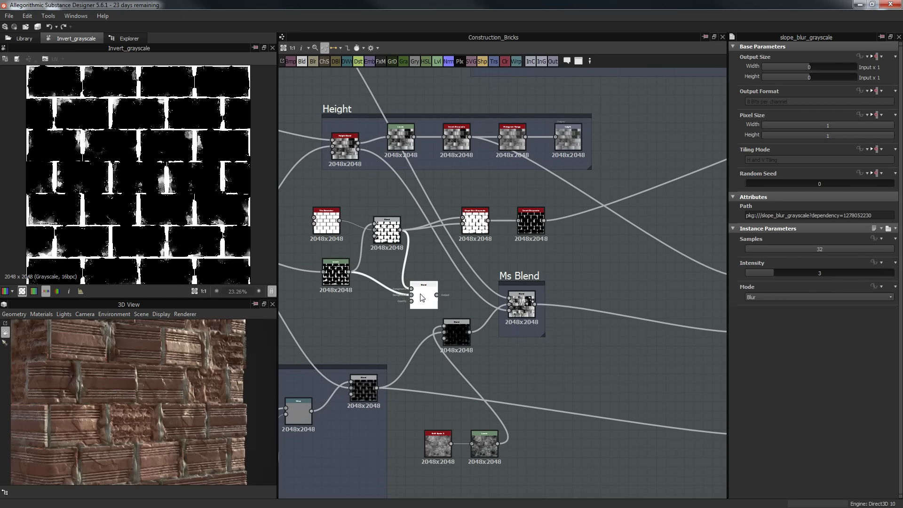
middle_click_drag(289, 295, 111, 366)
middle_click_drag(579, 220, 344, 250)
left_click(493, 208)
Delete the second Blend node, the one set to Multiply at 0.57.
middle_click_drag(453, 285, 591, 264)
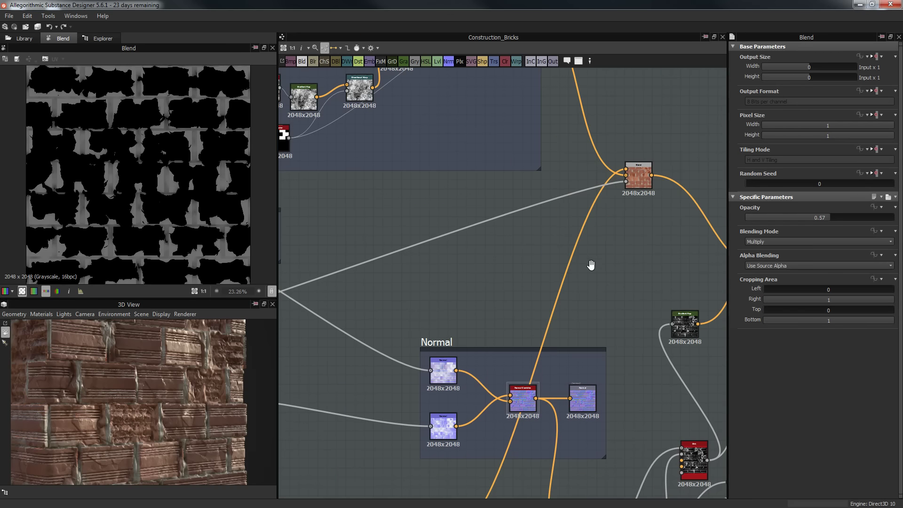
middle_click_drag(500, 256, 607, 238)
middle_click_drag(361, 278, 537, 245)
left_click(517, 249)
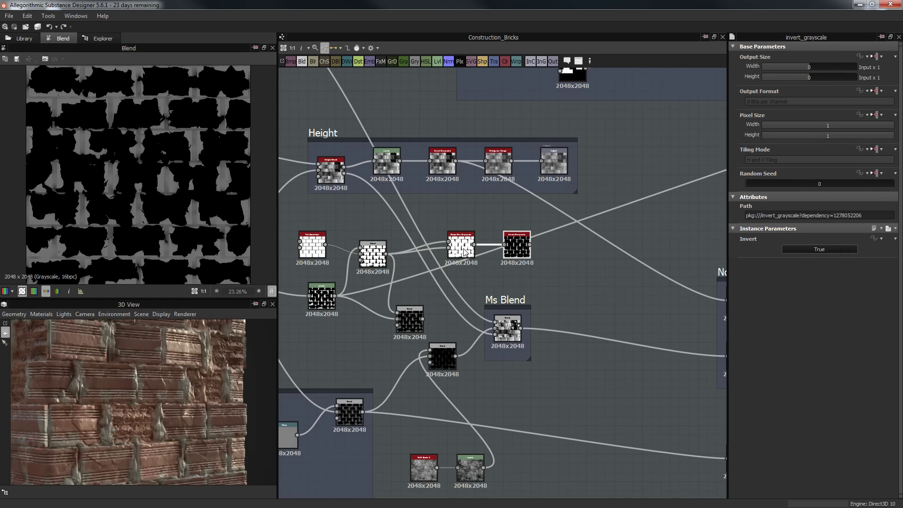
left_click(412, 324)
key("Delete")
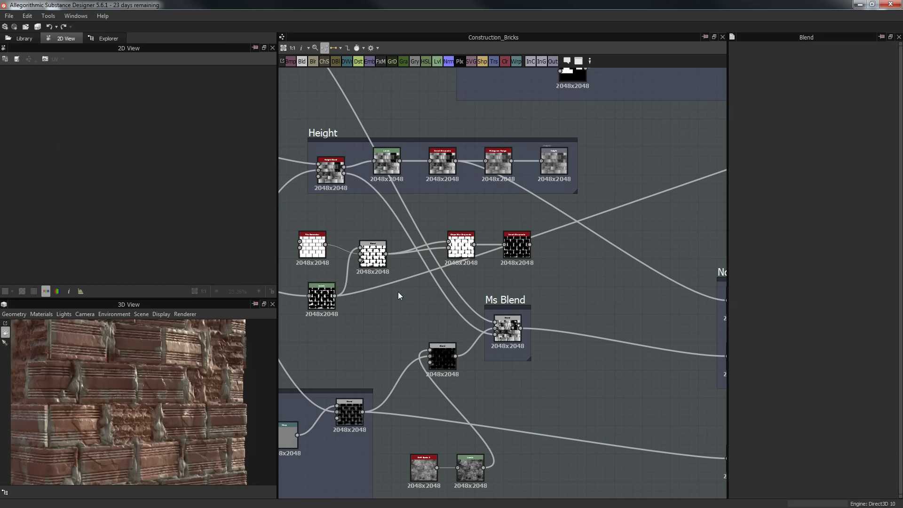
Review the graph from the mortar mask to the Normal frame and inspect the mortar colour Gradient Map output up close.
middle_click_drag(406, 295, 410, 283)
scroll(412, 282, "down", 3)
middle_click_drag(486, 276, 534, 255)
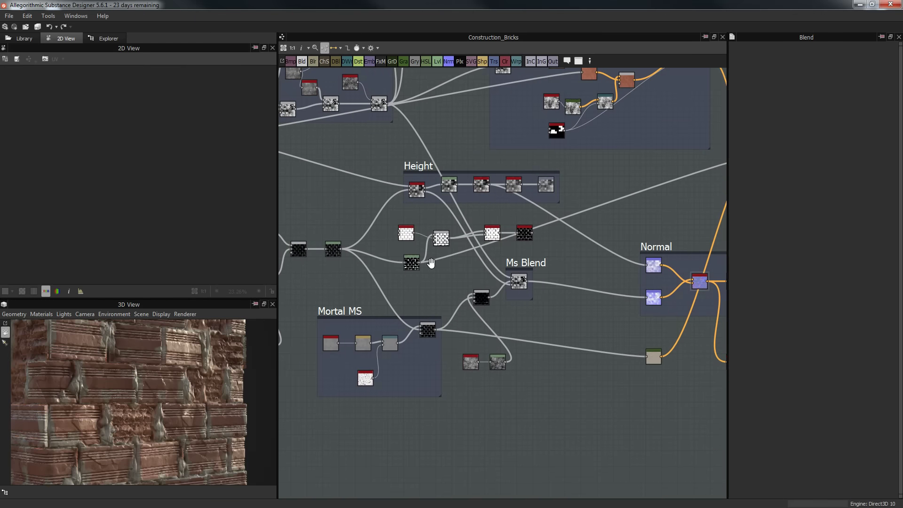
middle_click_drag(430, 262, 372, 278)
middle_click_drag(566, 235, 428, 285)
middle_click_drag(525, 256, 556, 237)
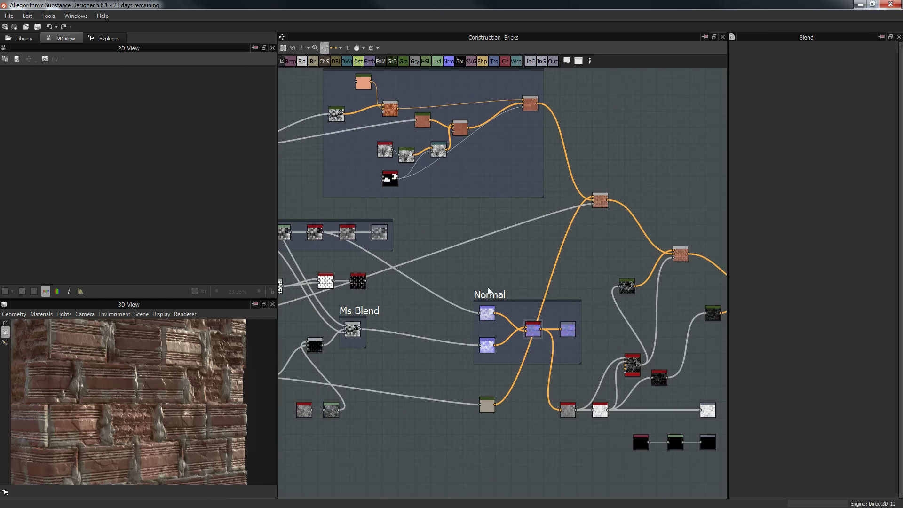
middle_click_drag(494, 263, 554, 240)
scroll(426, 359, "up", 2)
double_click(640, 356)
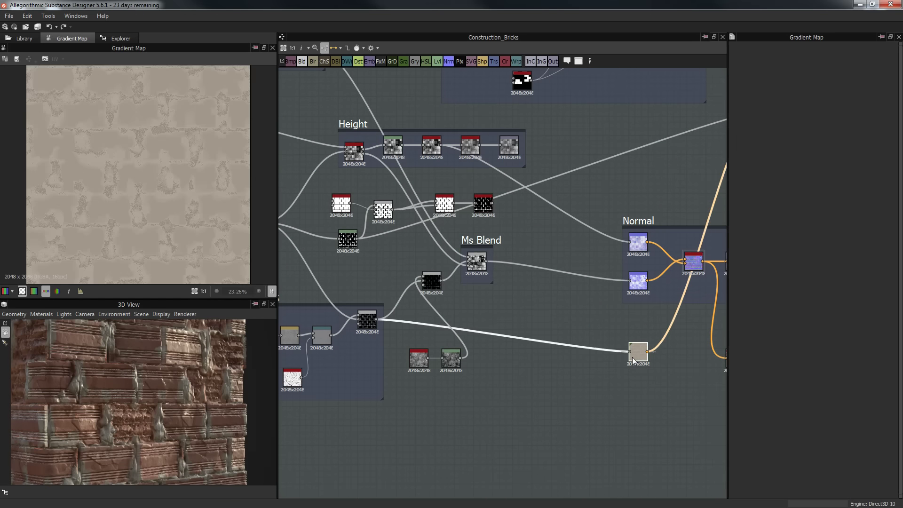
scroll(109, 157, "up", 3)
middle_click_drag(474, 312, 539, 243)
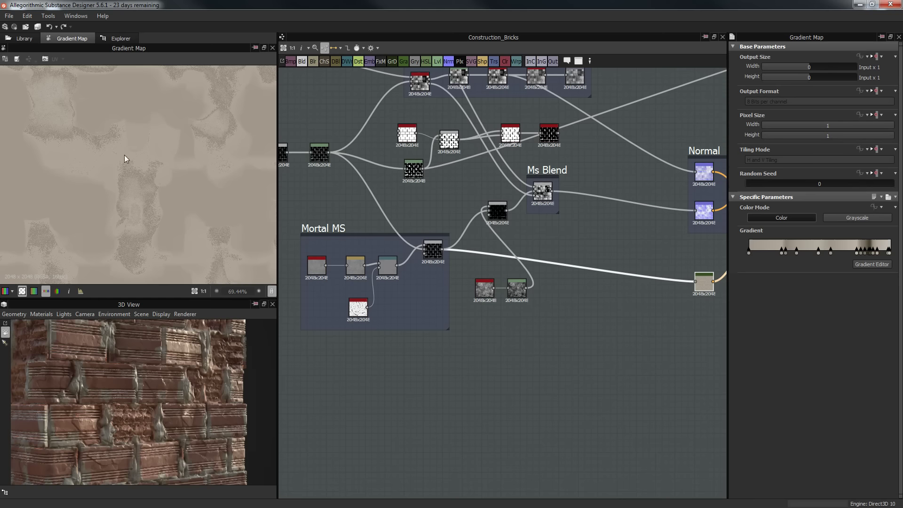
Inspect the mortar colour Gradient Map output up close and examine the vertical mortar joints on the 3D brick wall.
scroll(180, 168, "up", 2)
scroll(187, 168, "down", 4)
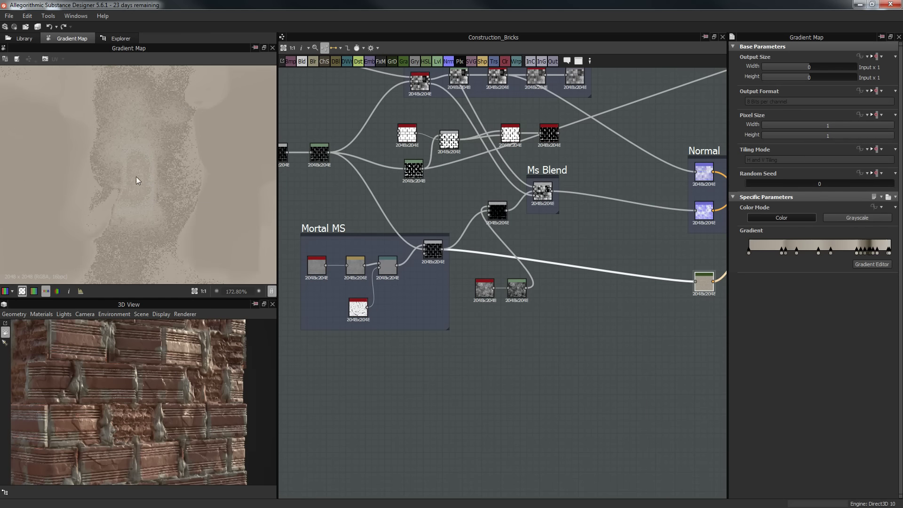
scroll(179, 208, "up", 6)
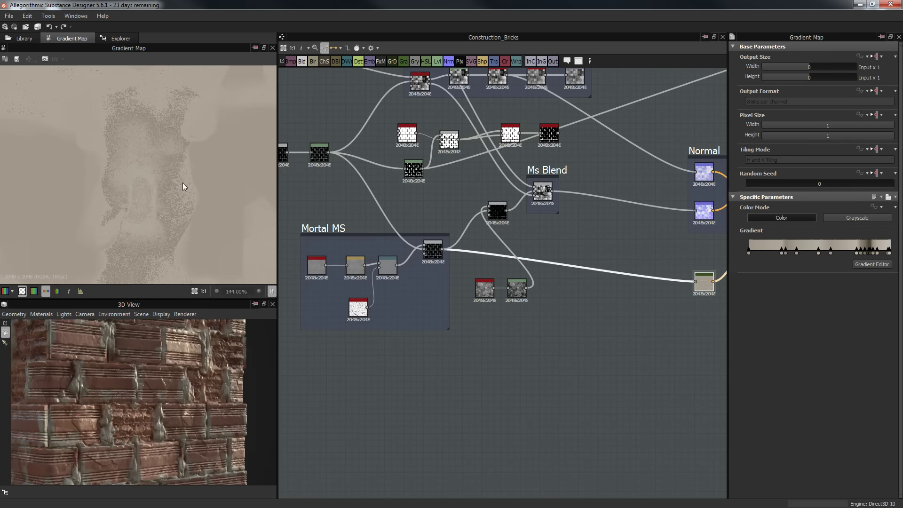
scroll(155, 418, "up", 5)
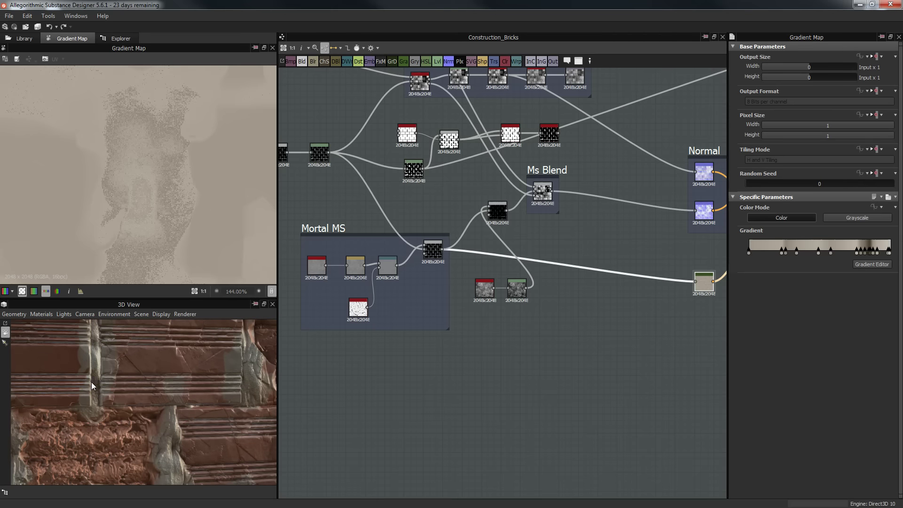
Preview the second mortar mask Levels, then feed the brick and mortar colour Blend's mask from the first mortar Levels instead.
middle_click_drag(491, 240, 456, 387)
middle_click_drag(498, 262, 569, 209)
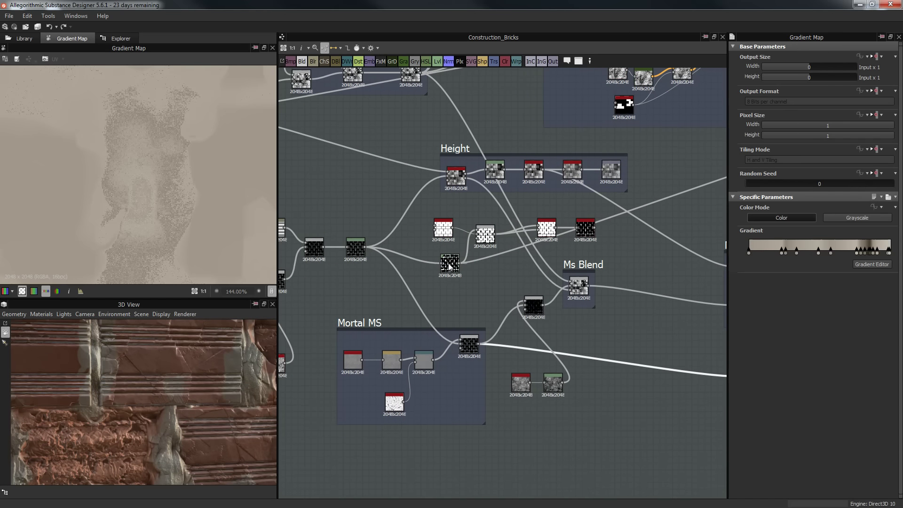
double_click(448, 264)
left_click(367, 247)
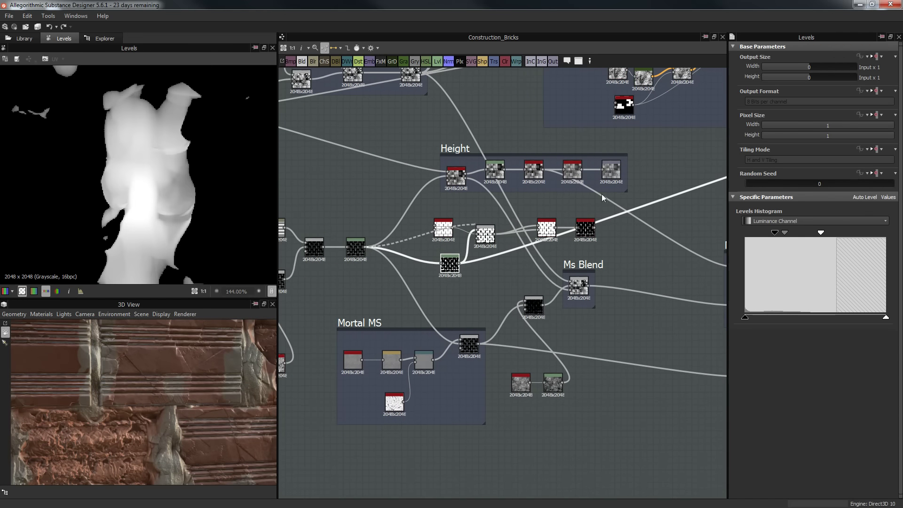
middle_click_drag(659, 181, 718, 209)
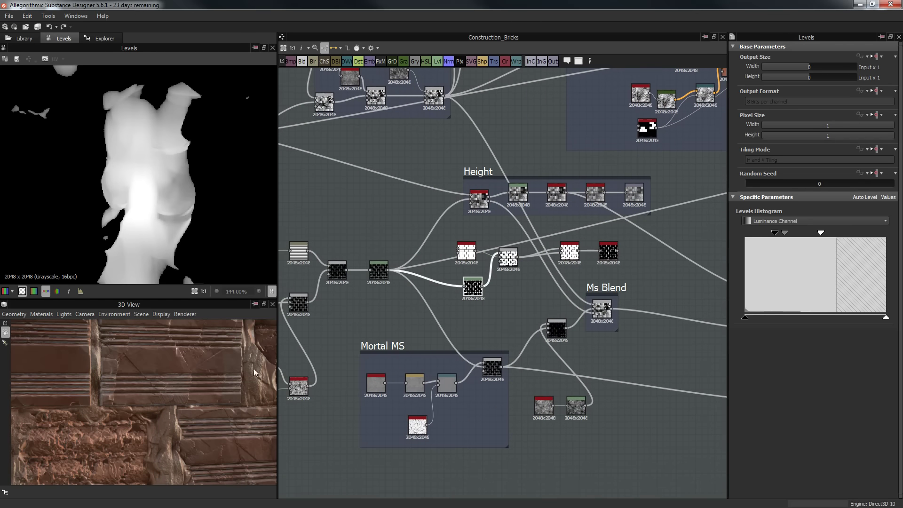
Preview the mortar colour Gradient Map, then the reddish brick colour Gradient Map in the Color frame, and examine both gradients.
middle_click_drag(380, 289, 289, 254)
middle_click_drag(628, 365, 538, 360)
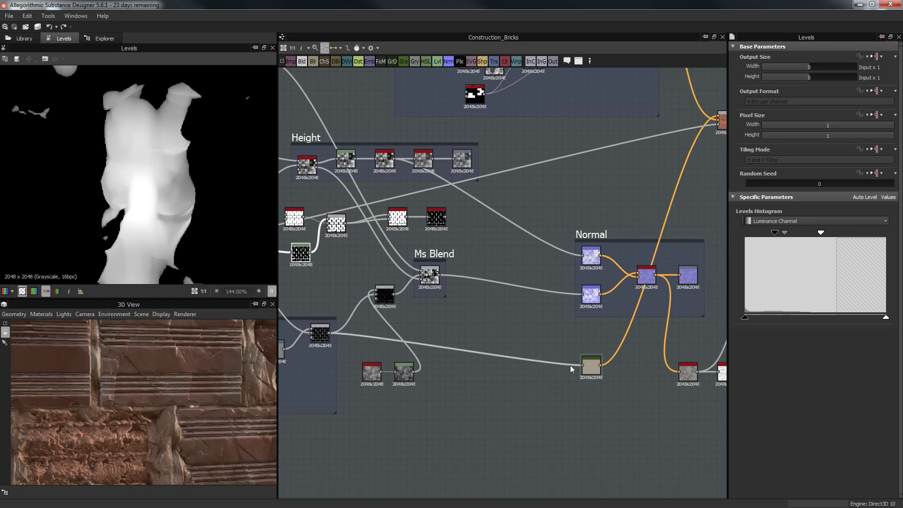
left_click(591, 366)
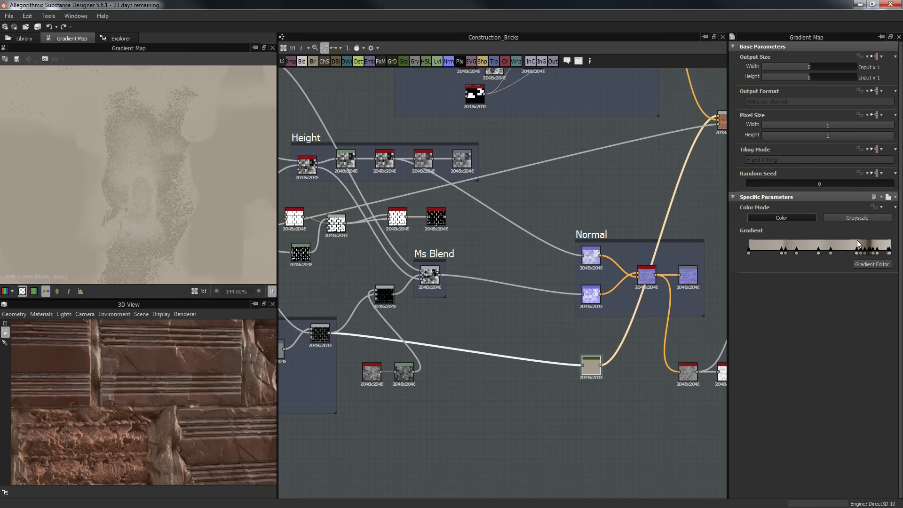
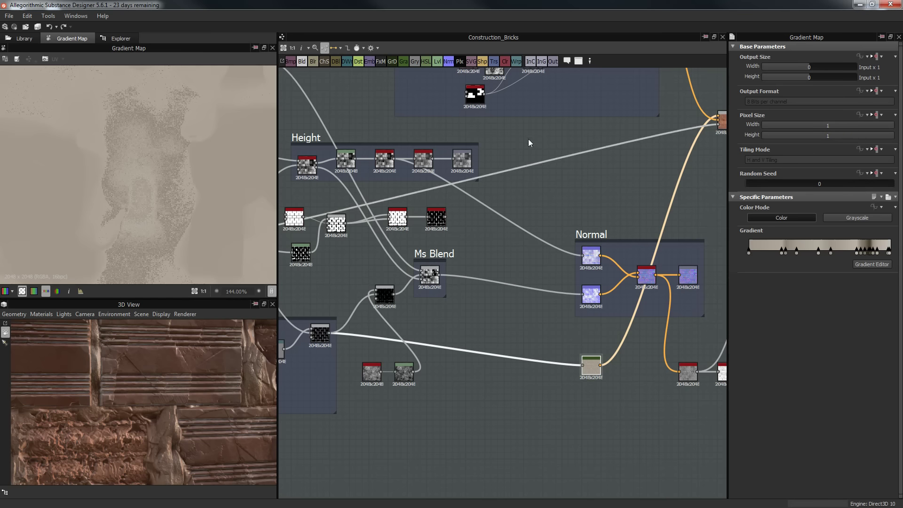
middle_click_drag(531, 146, 583, 283)
scroll(588, 306, "down", 2)
middle_click_drag(438, 244, 333, 214)
scroll(452, 246, "up", 2)
scroll(481, 200, "up", 3)
left_click(607, 175)
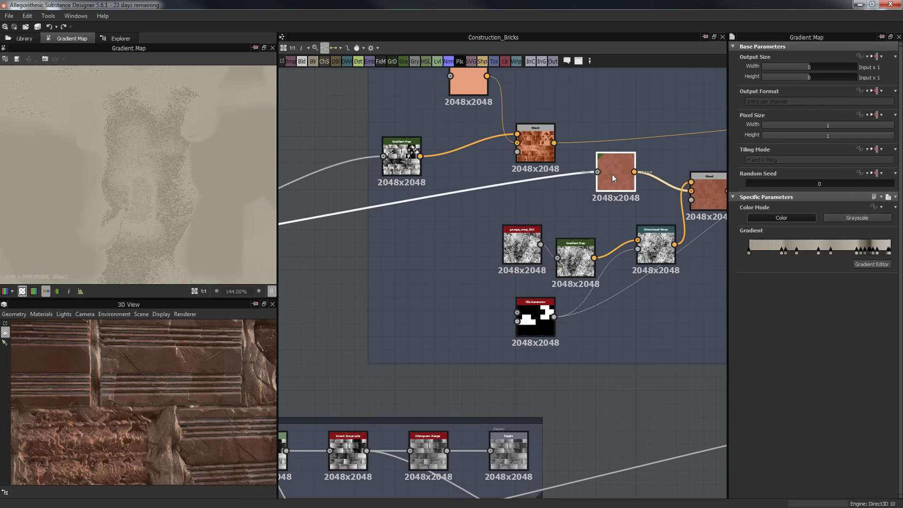
middle_click_drag(561, 193, 564, 217)
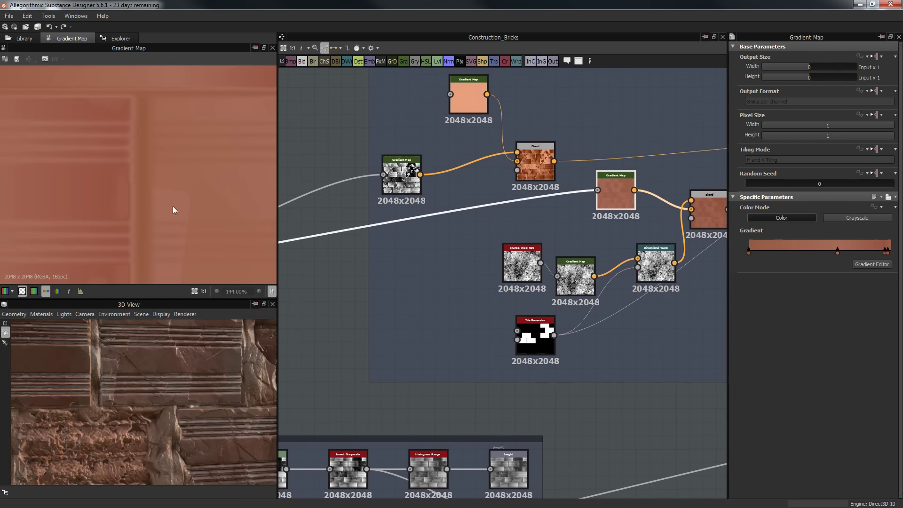
scroll(134, 200, "down", 10)
Preview the Color frame's Tile Generator and review its parameters through to the Random Mask and Blending Mode.
left_click(529, 341)
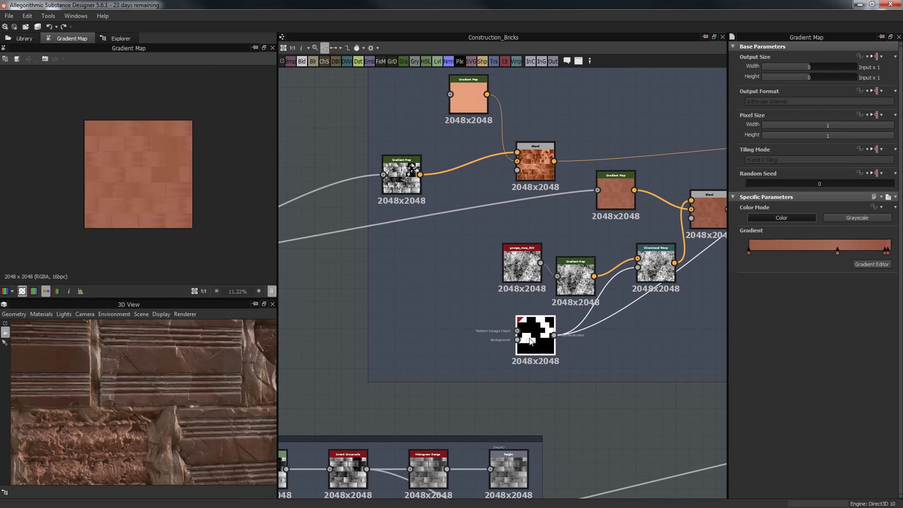
middle_click_drag(435, 194, 396, 221)
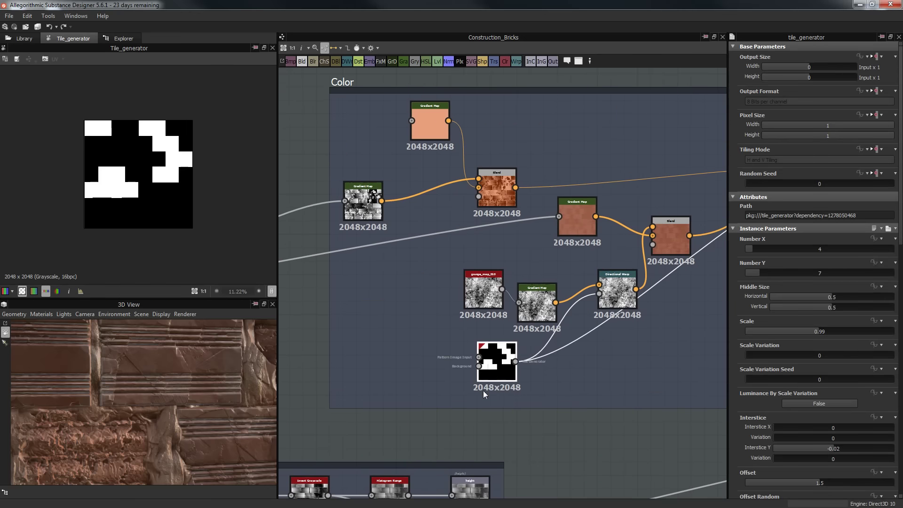
scroll(784, 289, "down", 8)
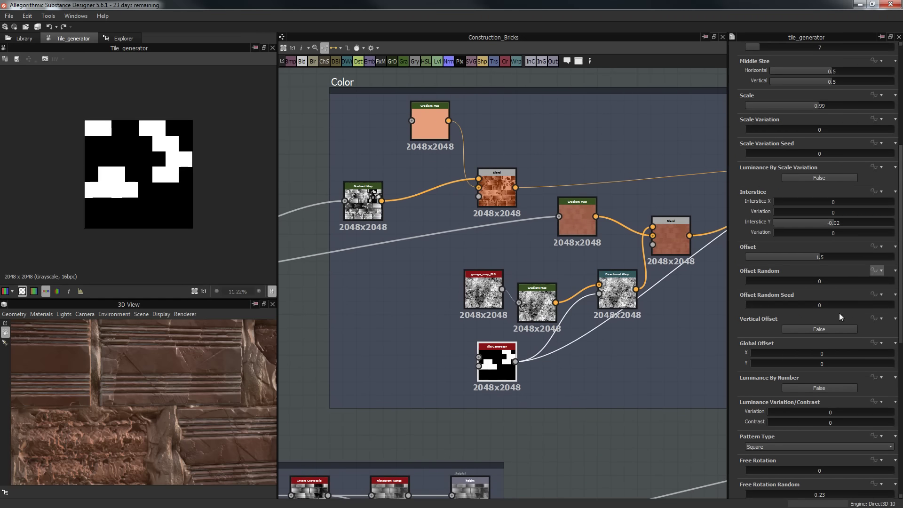
scroll(744, 373, "down", 6)
scroll(814, 375, "down", 4)
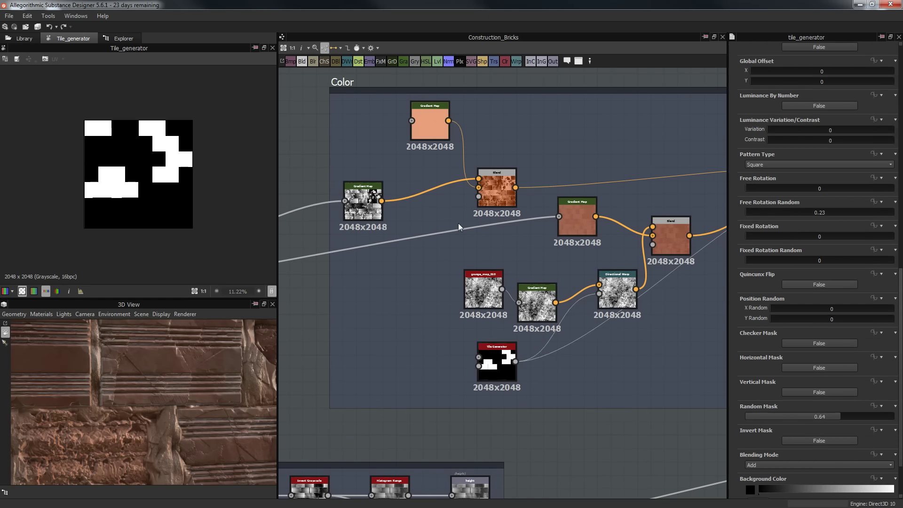
Preview the Color frame's Subtract Blend and examine its settings and incoming connections.
middle_click_drag(425, 201, 477, 203)
double_click(418, 151)
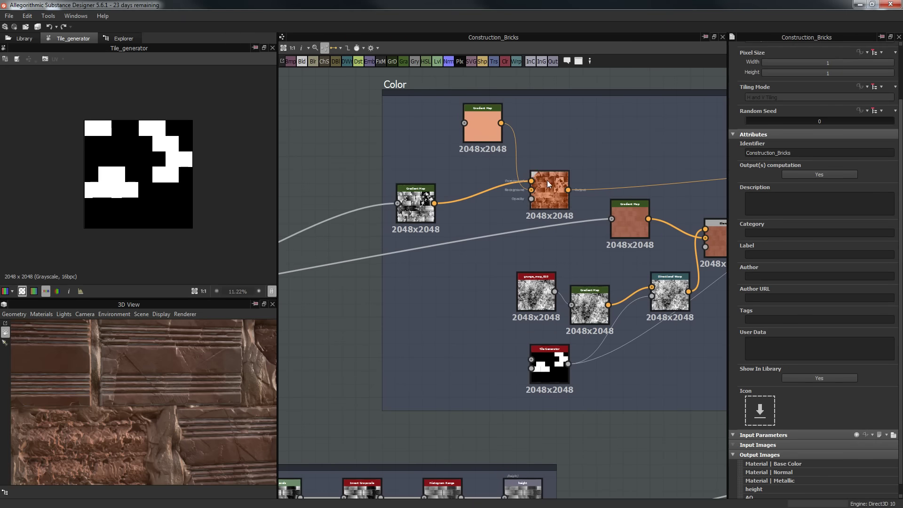
middle_click_drag(483, 162, 676, 134)
double_click(612, 170)
middle_click_drag(569, 174, 354, 195)
double_click(524, 181)
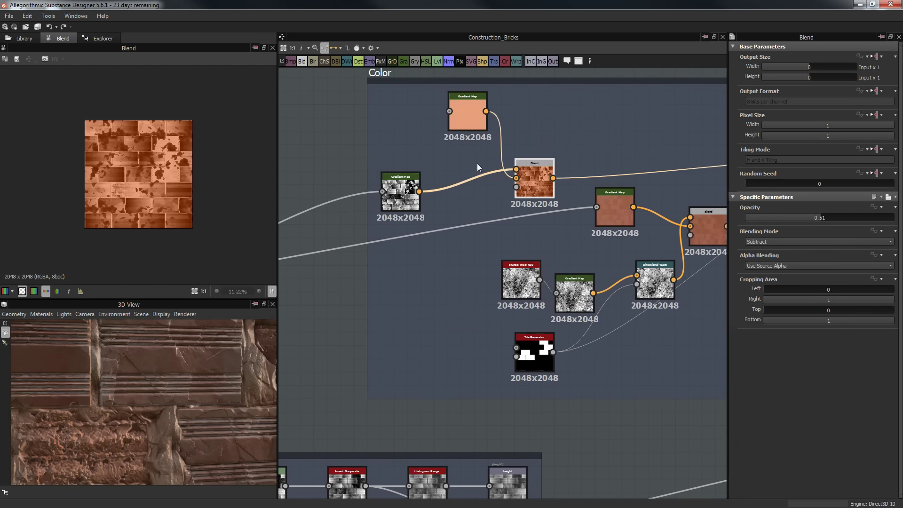
Trace the Color frame's input back to the Brick MS frame and preview that frame's final Overlay Blend.
middle_click_drag(519, 143, 739, 98)
middle_click_drag(481, 221, 532, 212)
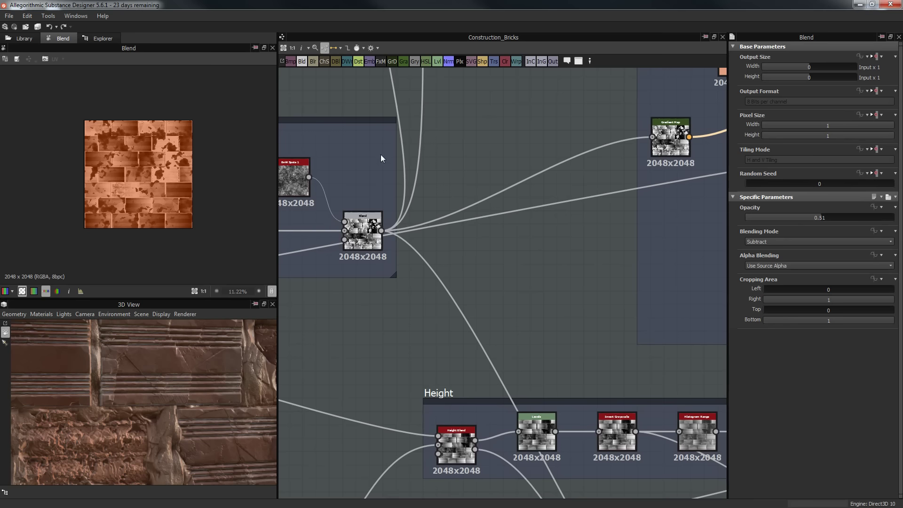
scroll(397, 178, "down", 4)
middle_click_drag(418, 215, 485, 221)
double_click(451, 216)
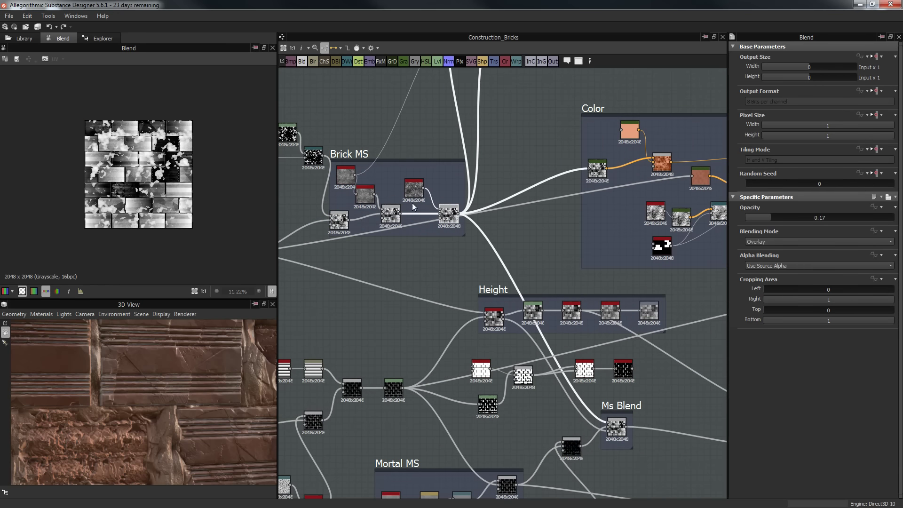
Preview the black-to-white Gradient Map in the Color frame and the Subtract Blend it feeds.
middle_click_drag(545, 198, 487, 227)
scroll(501, 220, "up", 4)
middle_click_drag(551, 167, 450, 205)
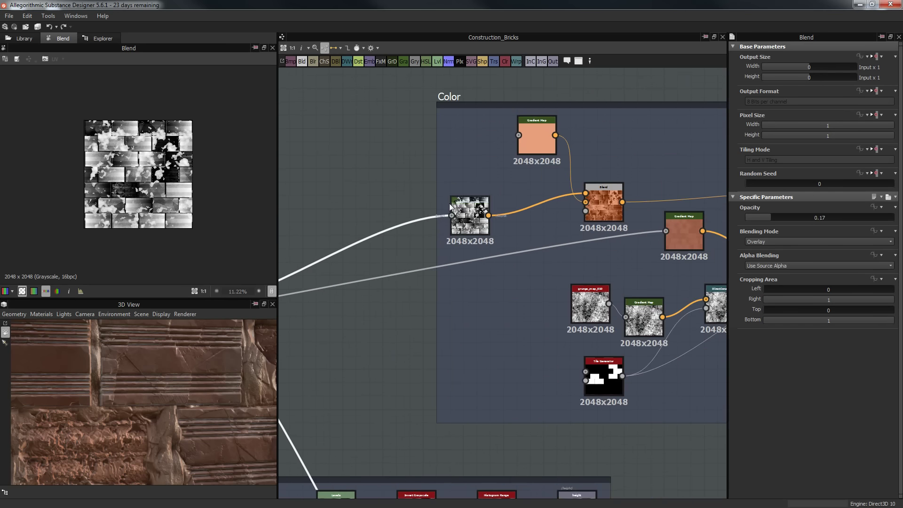
double_click(450, 212)
scroll(160, 186, "up", 4)
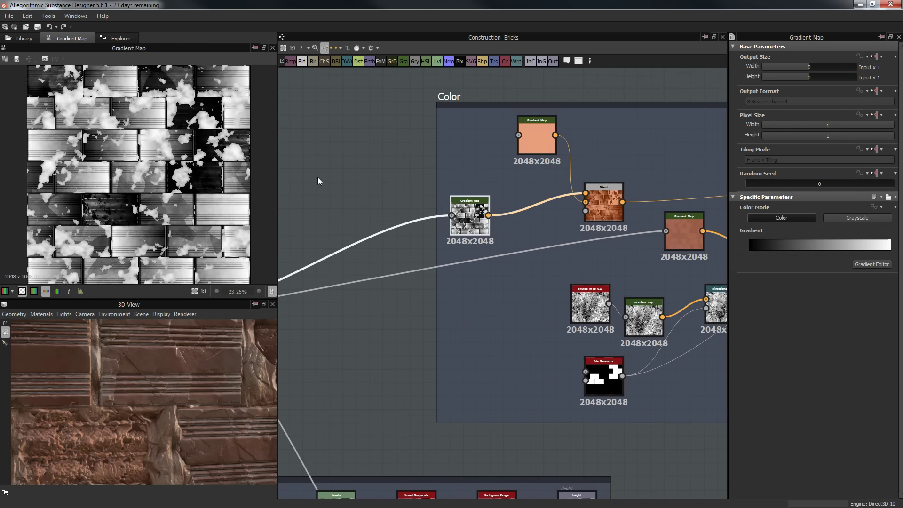
middle_click_drag(510, 194, 462, 214)
double_click(569, 219)
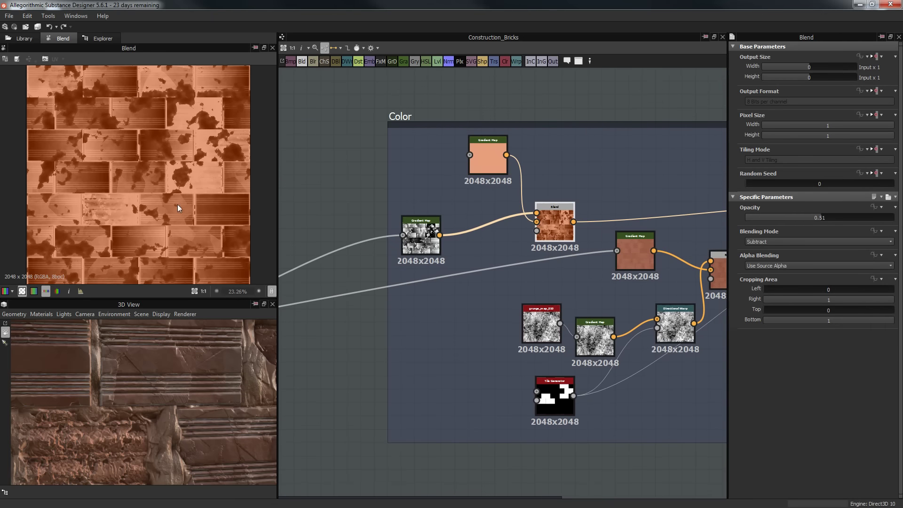
Replace the flat orange Gradient Map with a Uniform Color node of H 18, S 116, V 232 feeding the Subtract Blend.
double_click(487, 157)
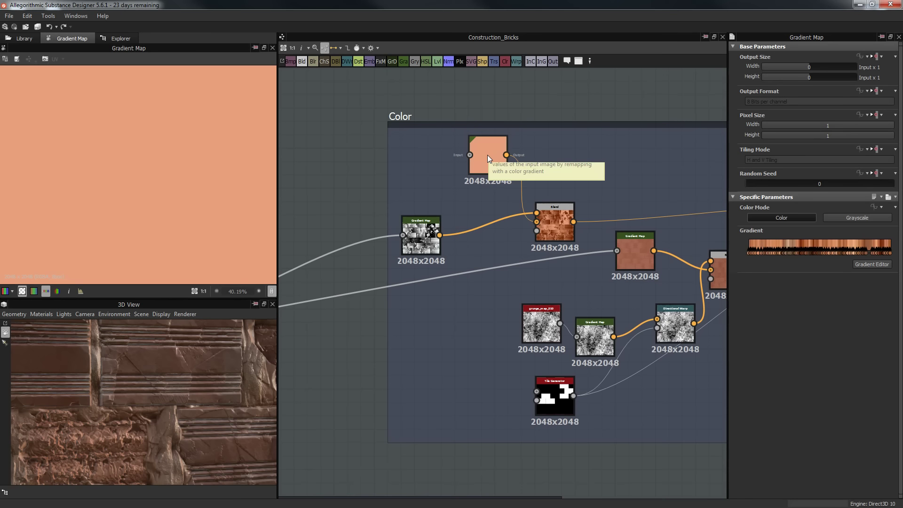
key("space")
type("i")
key("BackSpace")
type("un")
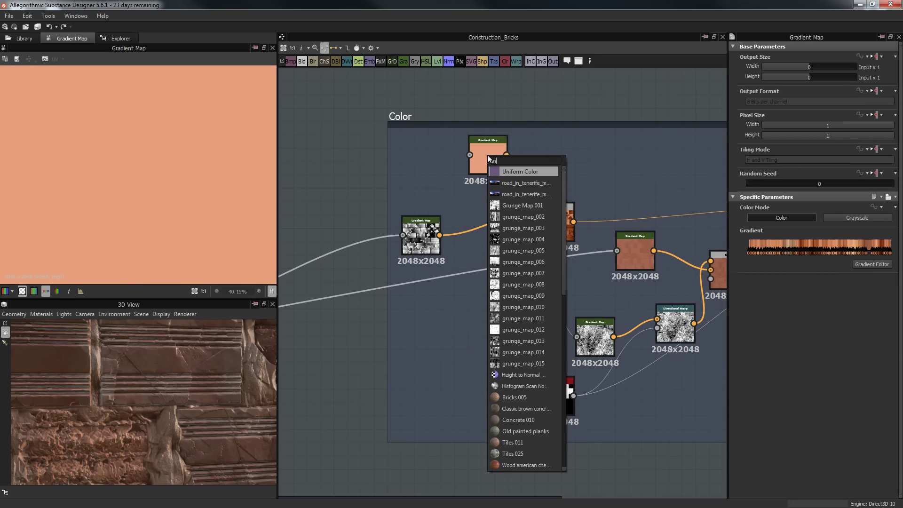
key("Return")
left_click_drag(488, 156, 537, 222)
left_click(484, 156)
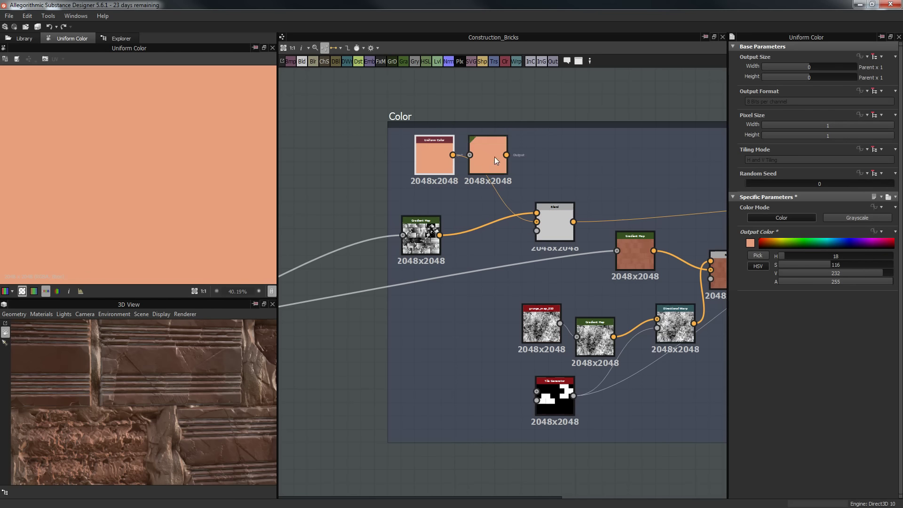
left_click(495, 156)
key("Delete")
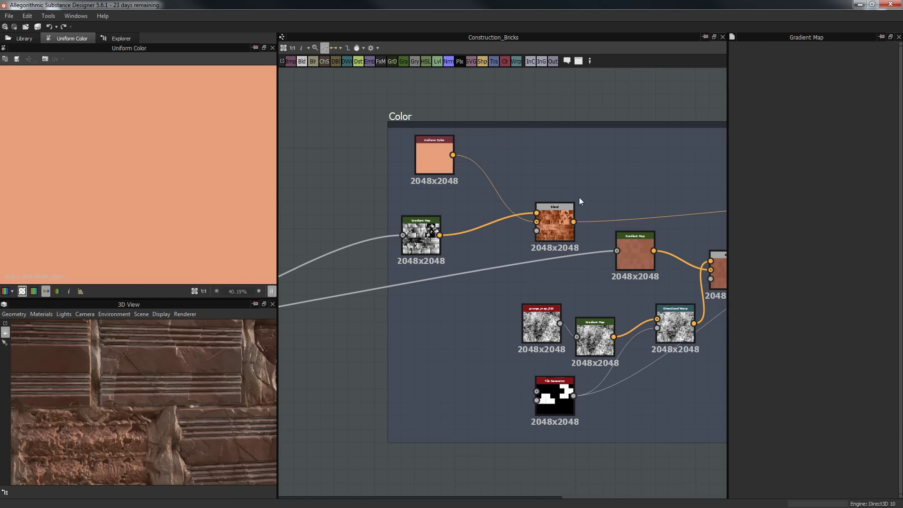
Shift the Subtract Blend node slightly upward and compare its output with the black-to-white Gradient Map's.
left_click(559, 212)
left_click_drag(561, 221, 558, 214)
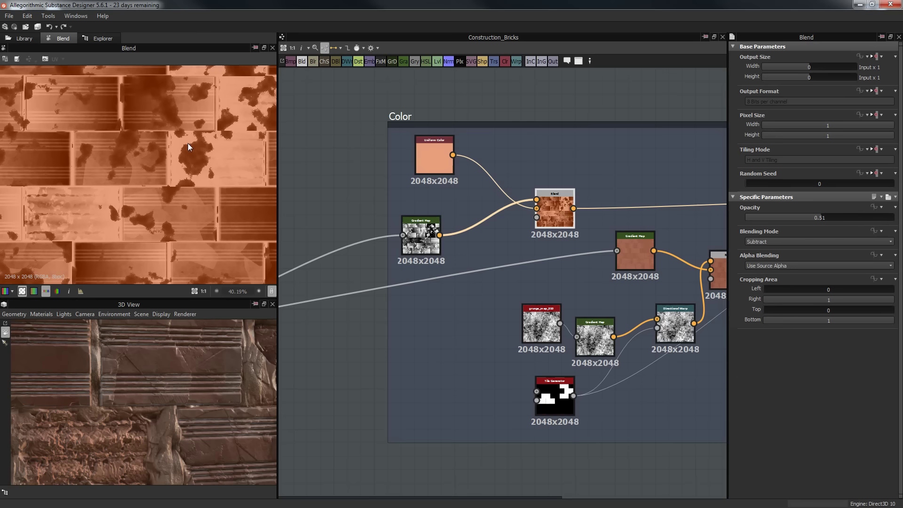
scroll(185, 146, "down", 5)
scroll(145, 142, "up", 5)
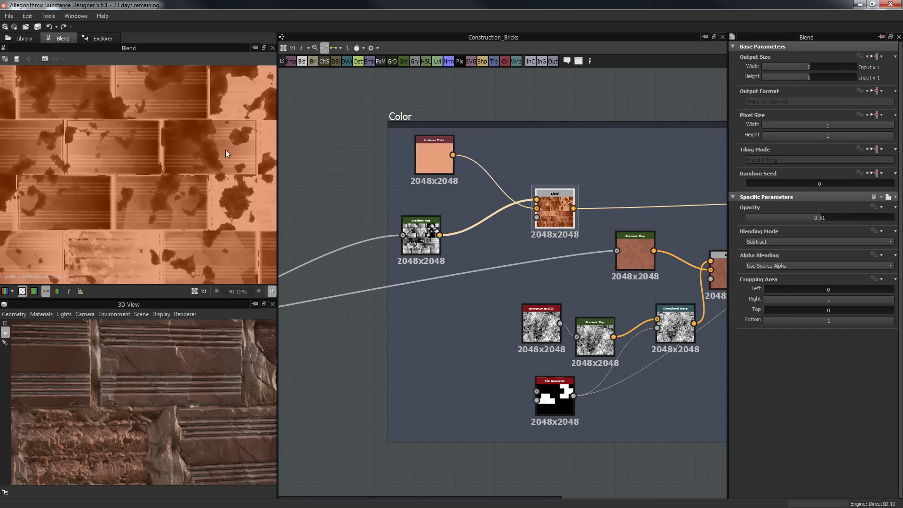
left_click(421, 235)
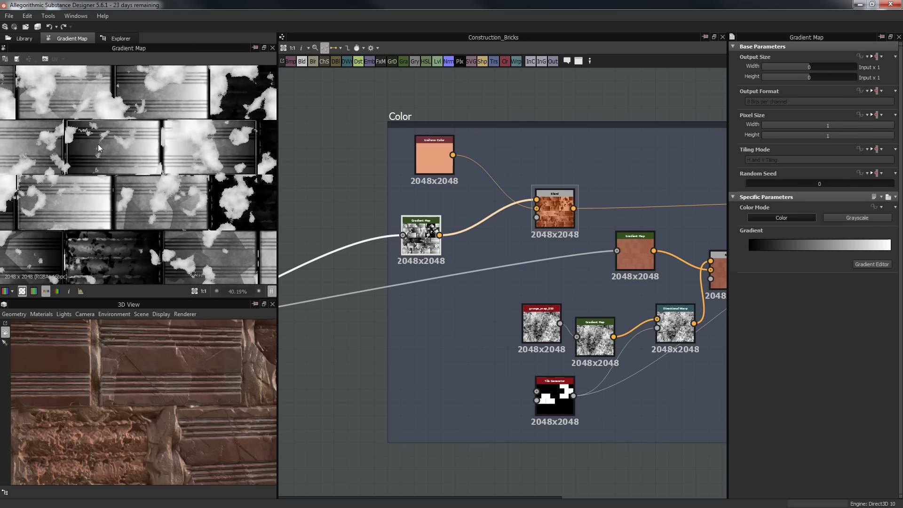
left_click(546, 213)
mouse_move(475, 147)
middle_mouse_down()
mouse_move(439, 135)
mouse_move(380, 140)
mouse_move(478, 145)
middle_mouse_up()
Preview the reddish brick colour Gradient Map and trace its input back to the Levels node before the Brick MS frame.
left_click(542, 196)
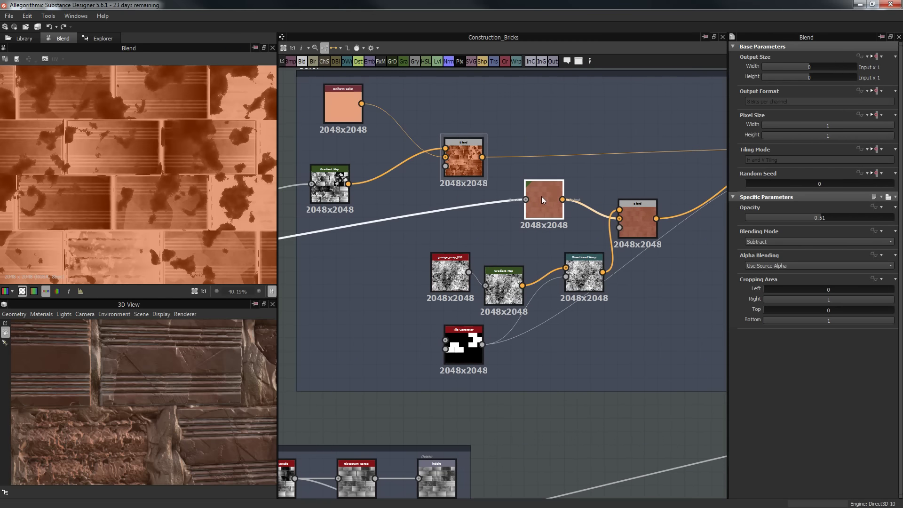
scroll(408, 251, "down", 5)
middle_click_drag(570, 292, 776, 265)
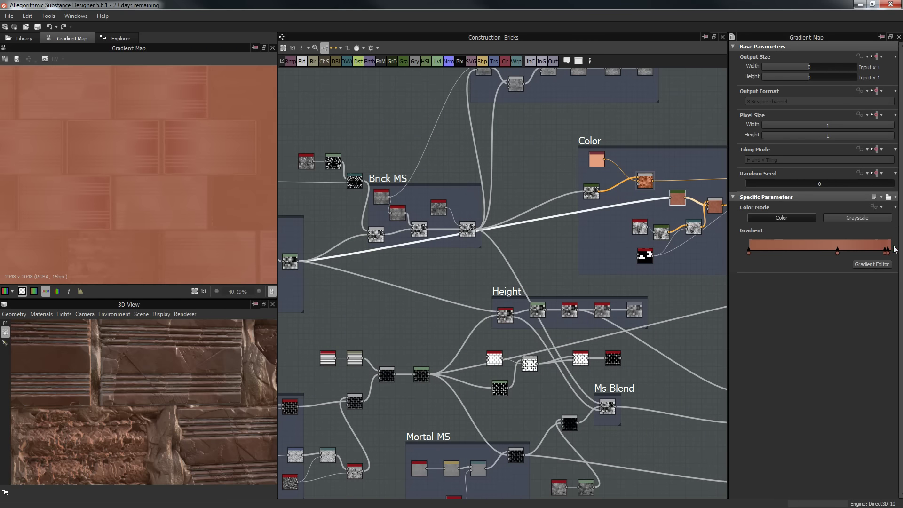
middle_click_drag(464, 246, 621, 202)
scroll(454, 224, "up", 5)
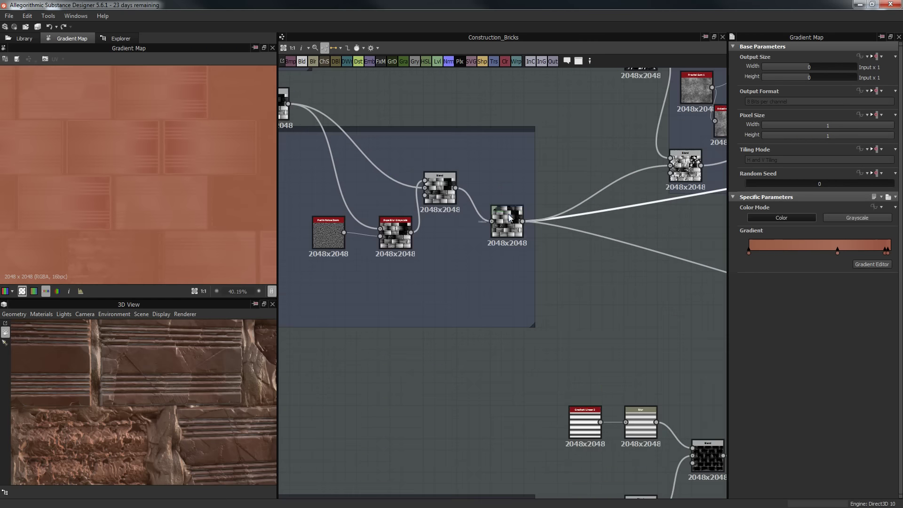
left_click(506, 220)
scroll(474, 222, "down", 4)
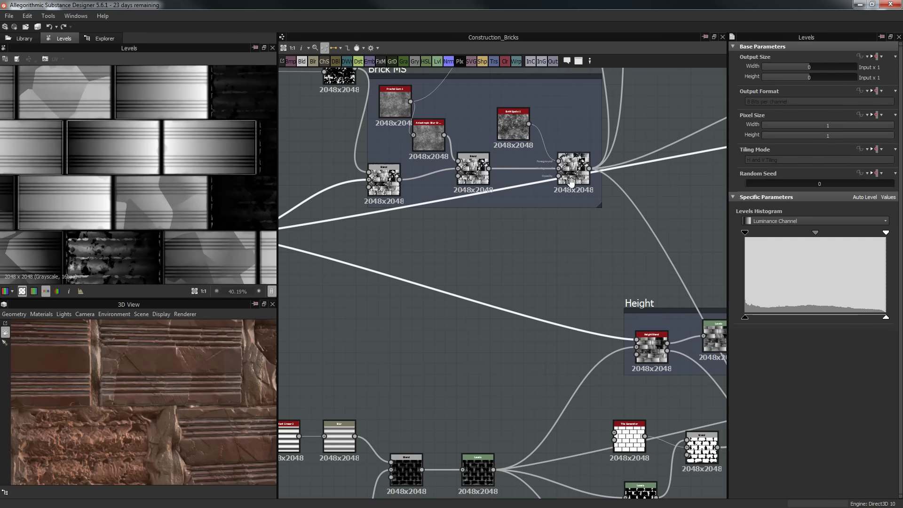
Preview the reddish brick colour Gradient Map and the grunge_map_010 node, then select the Gradient Map fed by the grunge.
middle_click_drag(474, 222, 555, 263)
scroll(516, 209, "up", 4)
double_click(517, 201)
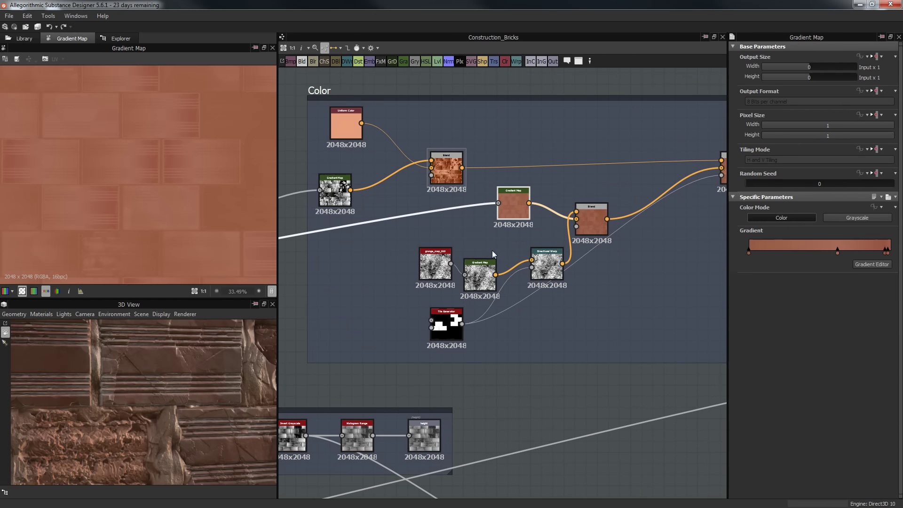
scroll(492, 254, "up", 3)
double_click(395, 276)
left_click(480, 290)
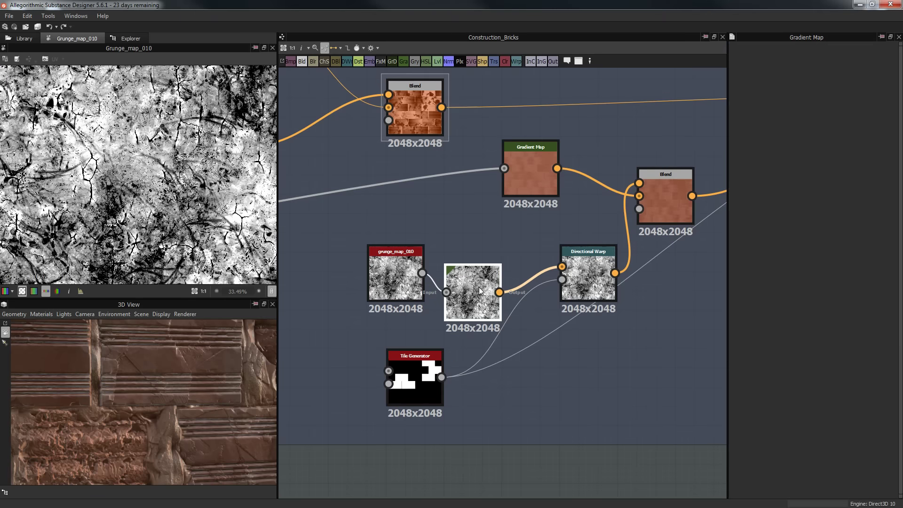
Preview the grunge's Gradient Map and compare it with the Directional Warp and the Tile Generator driving the warp.
double_click(480, 290)
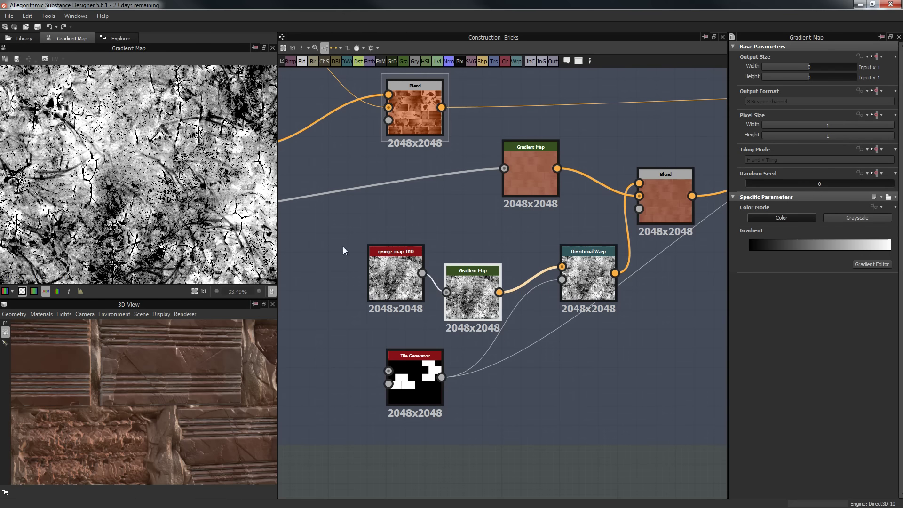
double_click(599, 288)
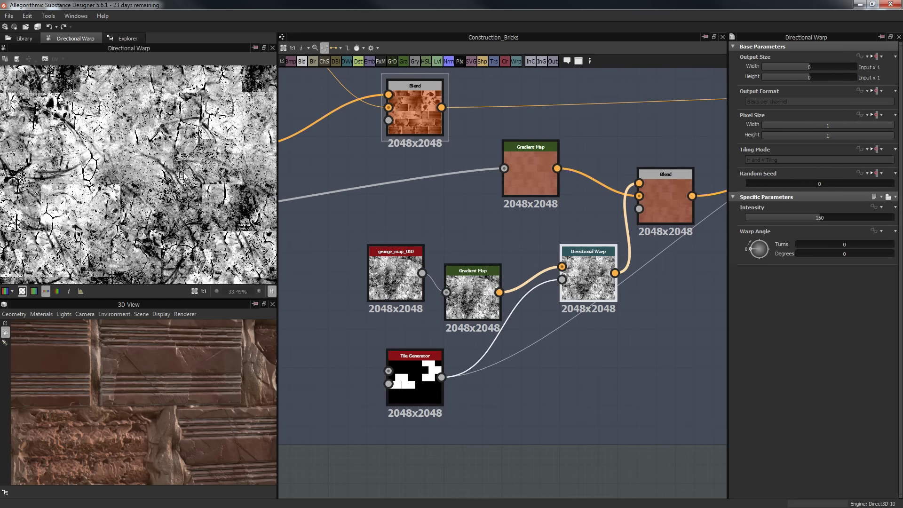
double_click(412, 380)
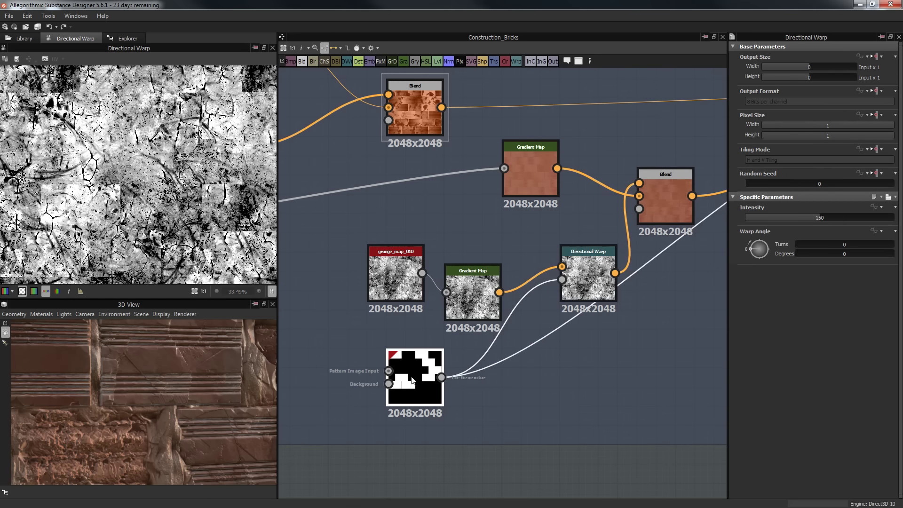
double_click(590, 282)
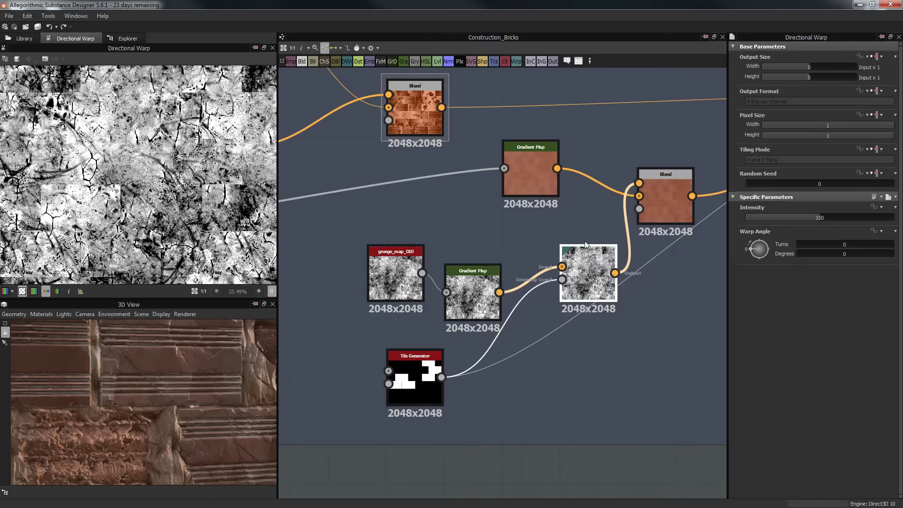
scroll(104, 137, "down", 5)
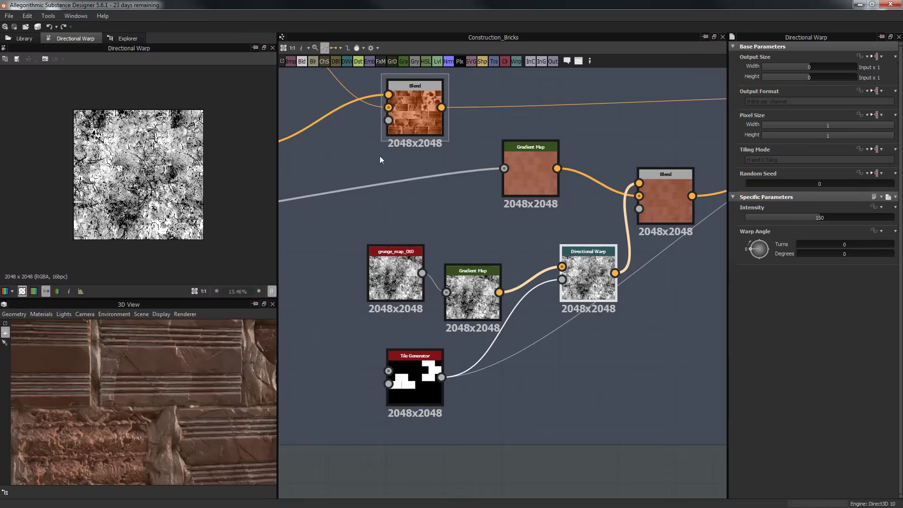
Preview the Subtract Blend over the reddish brick colour and try raising its opacity to 0.15.
double_click(653, 180)
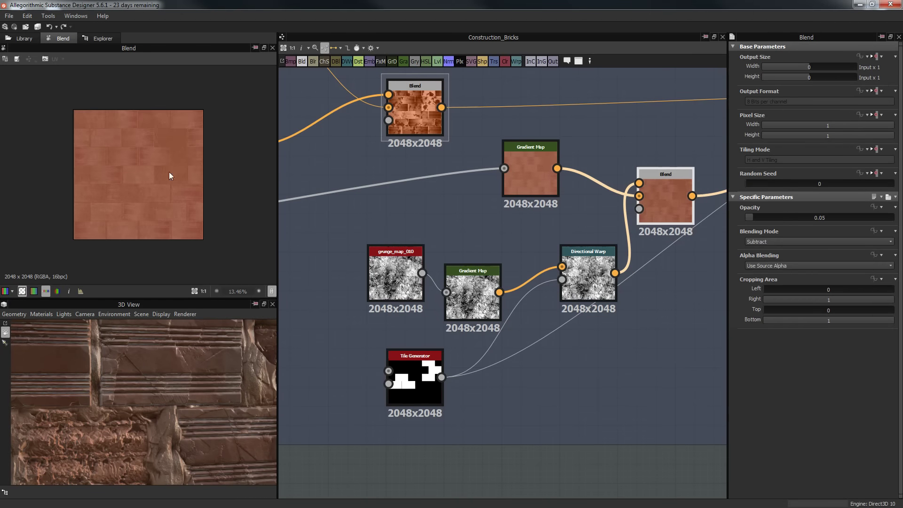
scroll(147, 166, "up", 4)
middle_click_drag(527, 180, 398, 204)
left_click_drag(769, 218, 766, 218)
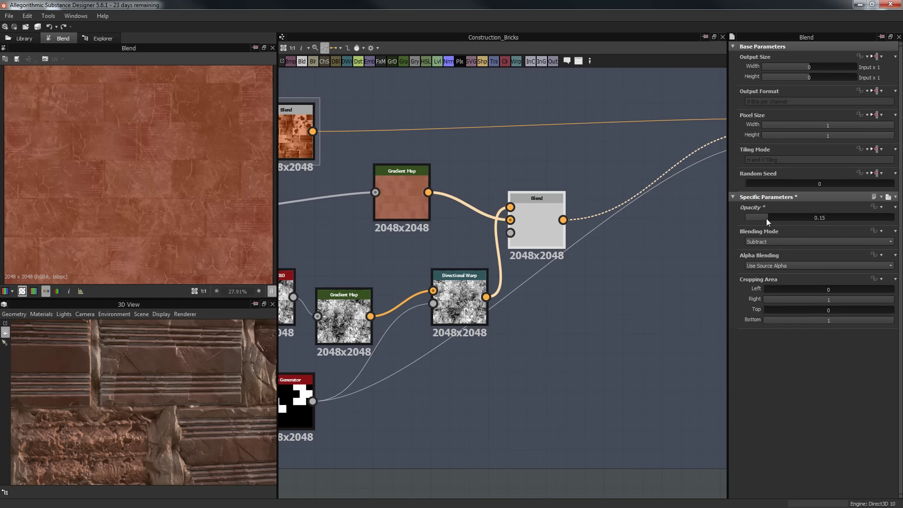
left_click_drag(224, 415, 207, 404)
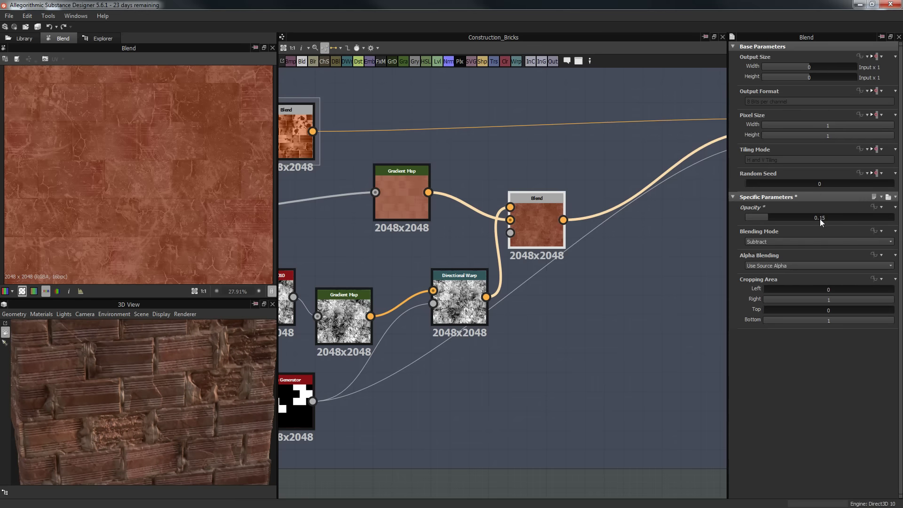
left_click_drag(772, 219, 763, 217)
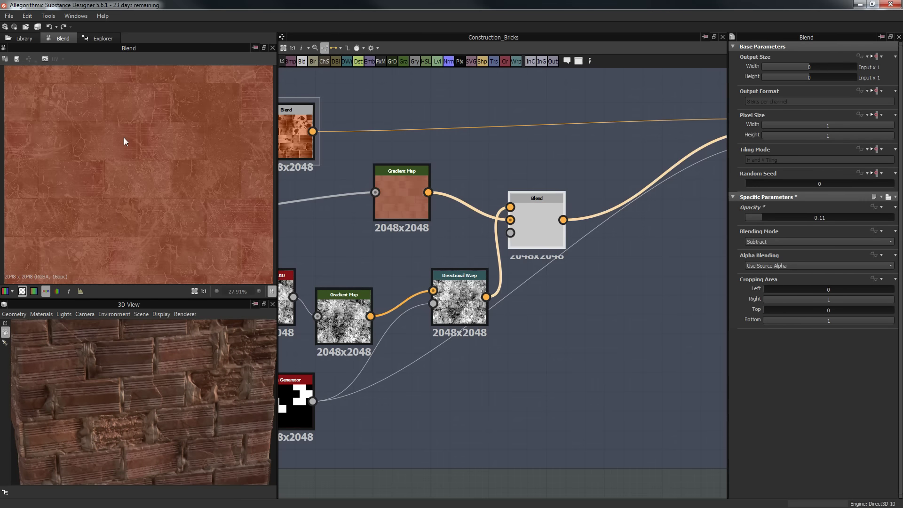
Inspect the brick and mortar colours in the 3D view, then undo the Subtract Blend's opacity change.
left_click_drag(165, 343, 146, 344)
left_click_drag(142, 377, 200, 371)
middle_click_drag(200, 371, 173, 392)
scroll(189, 383, "up", 6)
scroll(190, 383, "up", 5)
scroll(173, 393, "down", 5)
left_click_drag(165, 405, 129, 394)
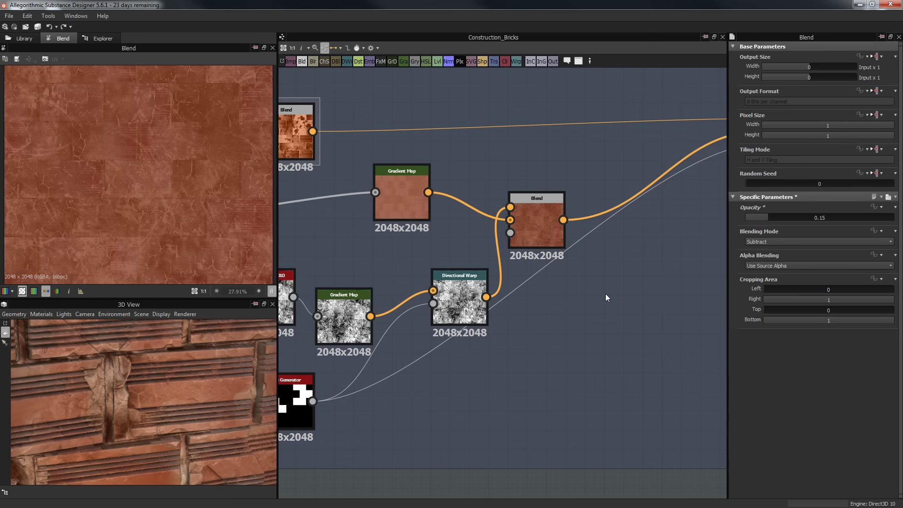
key("ctrl+z")
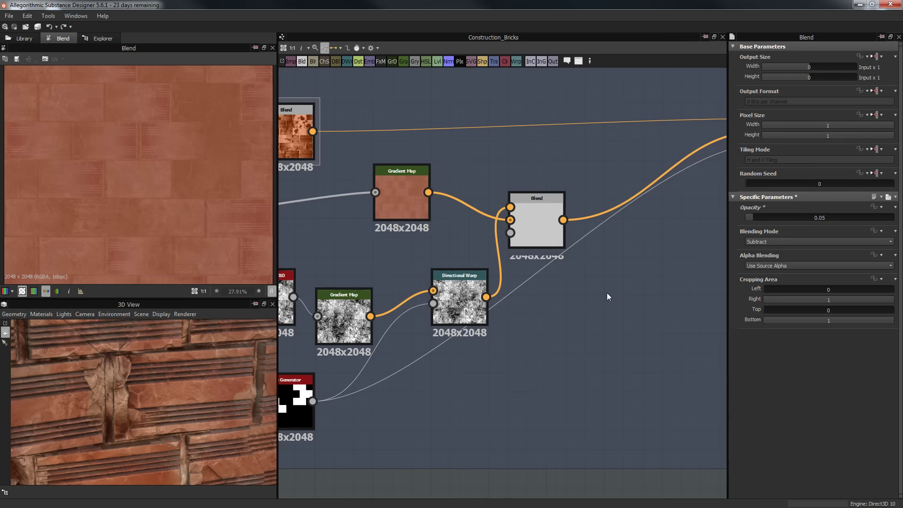
Preview the Color frame's final Copy Blend and trace its opacity mask back to the Tile Generator.
scroll(674, 282, "down", 3)
middle_click_drag(639, 287, 393, 300)
scroll(532, 254, "up", 2)
double_click(462, 195)
scroll(459, 252, "down", 3)
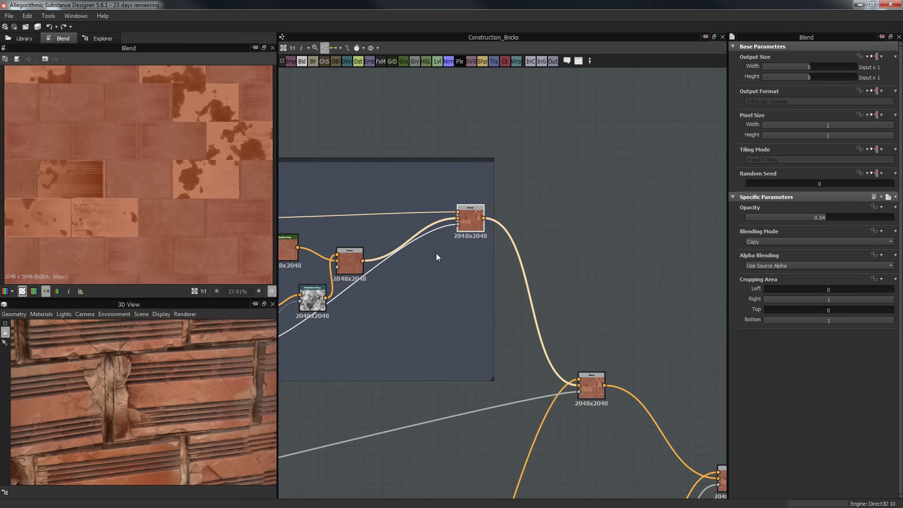
middle_click_drag(454, 235, 656, 165)
double_click(429, 279)
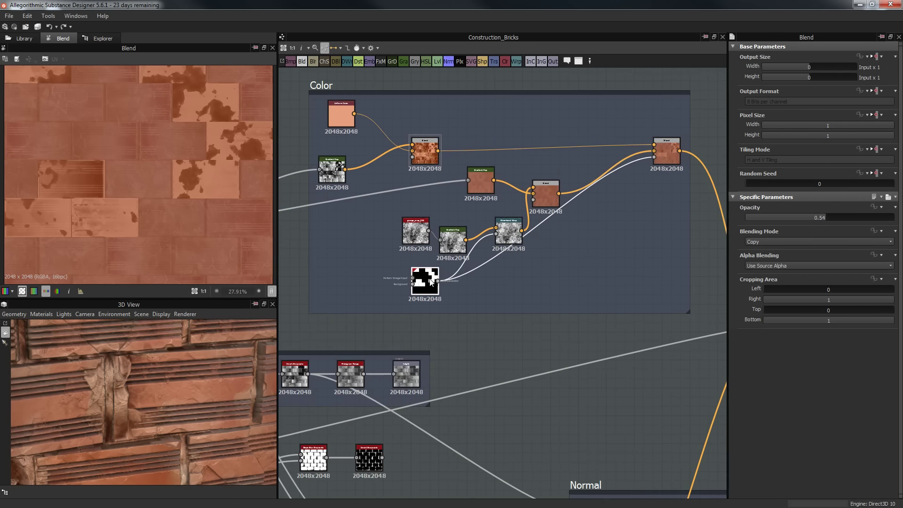
middle_click_drag(625, 207, 548, 167)
double_click(580, 153)
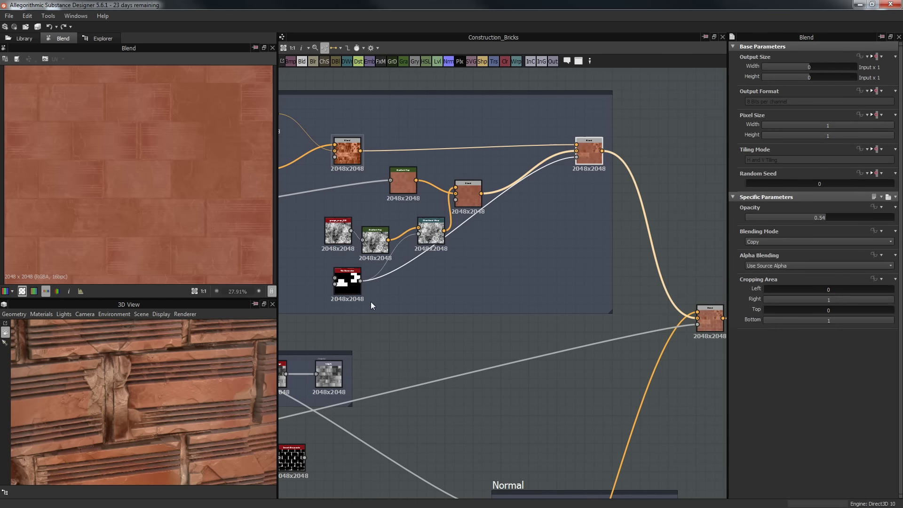
middle_click_drag(619, 292, 497, 221)
scroll(497, 221, "down", 1)
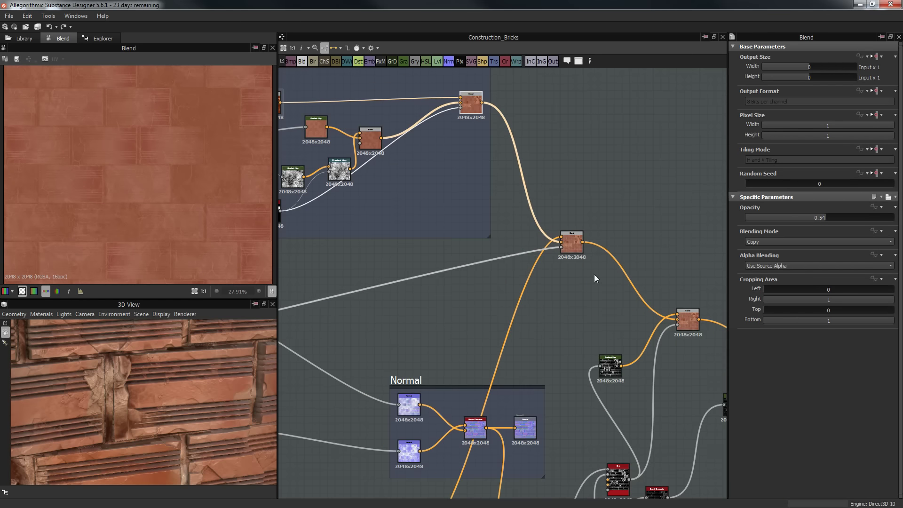
Preview the Copy Blend after the Color frame, trace its mask input, and examine the mortar colour between the bricks.
double_click(573, 245)
middle_click_drag(621, 252, 855, 168)
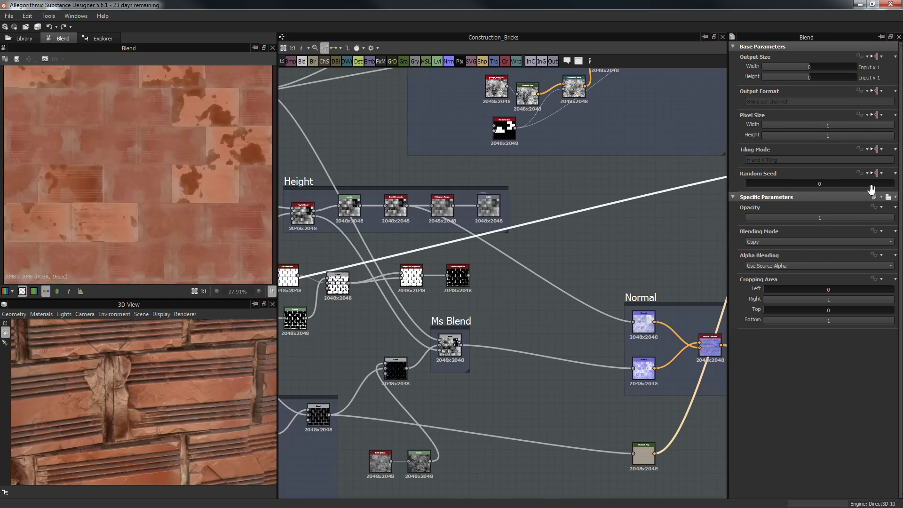
middle_click_drag(666, 225, 523, 212)
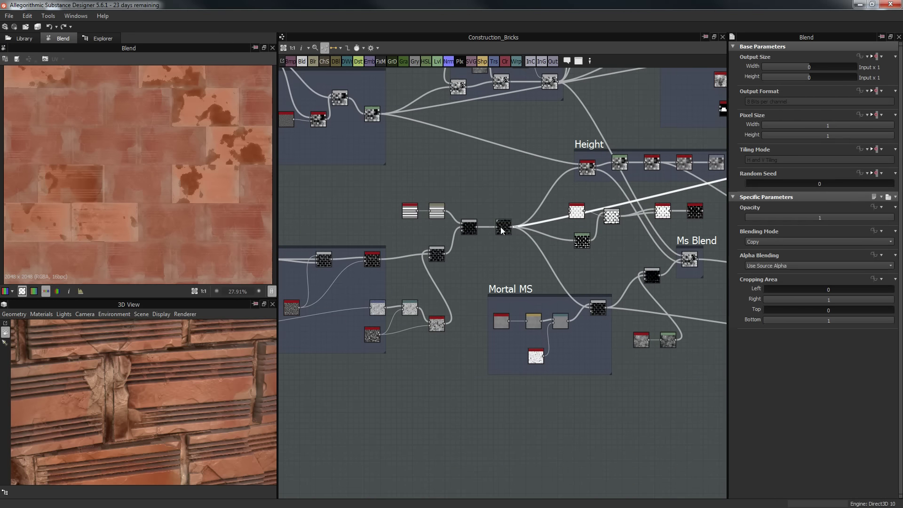
middle_click_drag(680, 207, 283, 231)
scroll(329, 150, "up", 3)
scroll(94, 152, "down", 3)
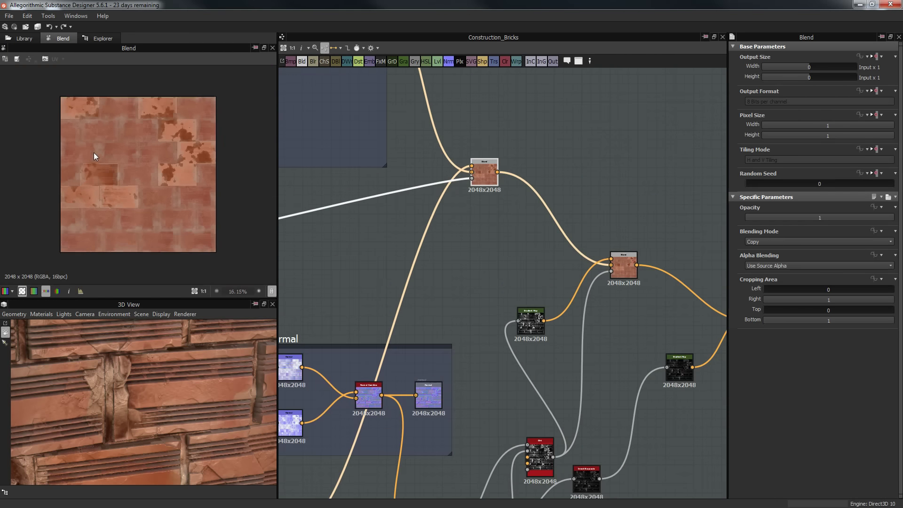
scroll(96, 90, "up", 1)
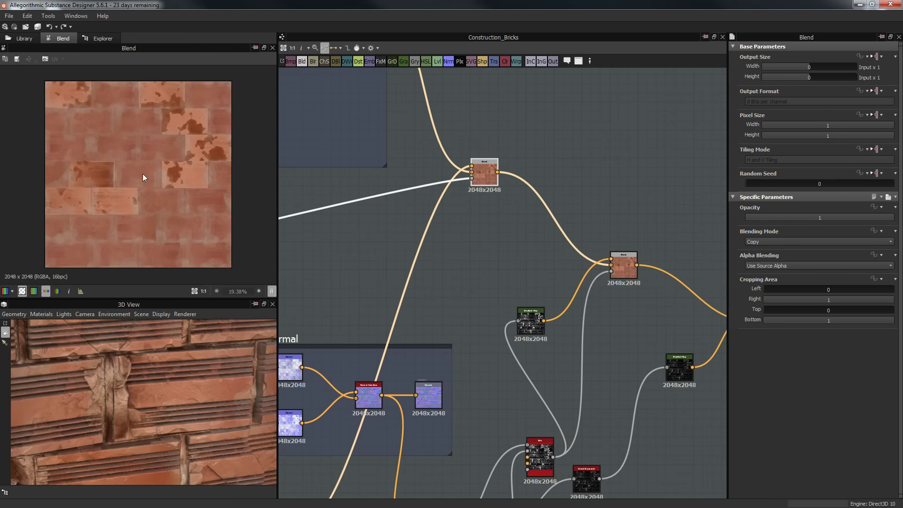
scroll(133, 168, "up", 6)
Preview the Gradient Map fed by the Dirt node and move it slightly closer to its Subtract Blend.
middle_click_drag(602, 228, 558, 130)
left_click(579, 175)
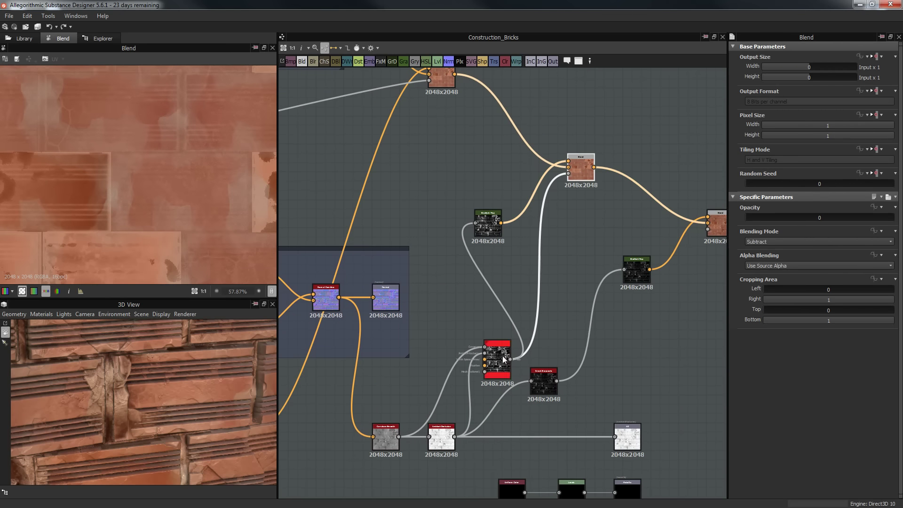
left_click(488, 222)
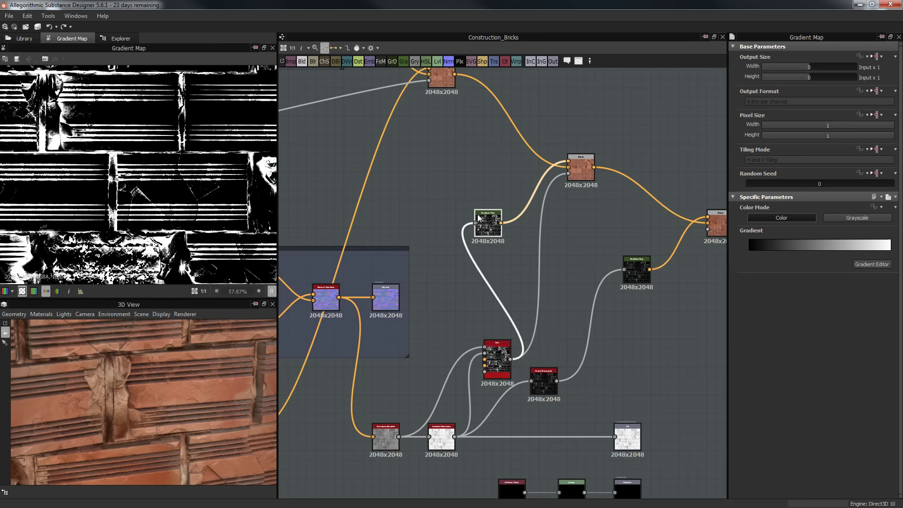
left_click_drag(488, 221, 500, 217)
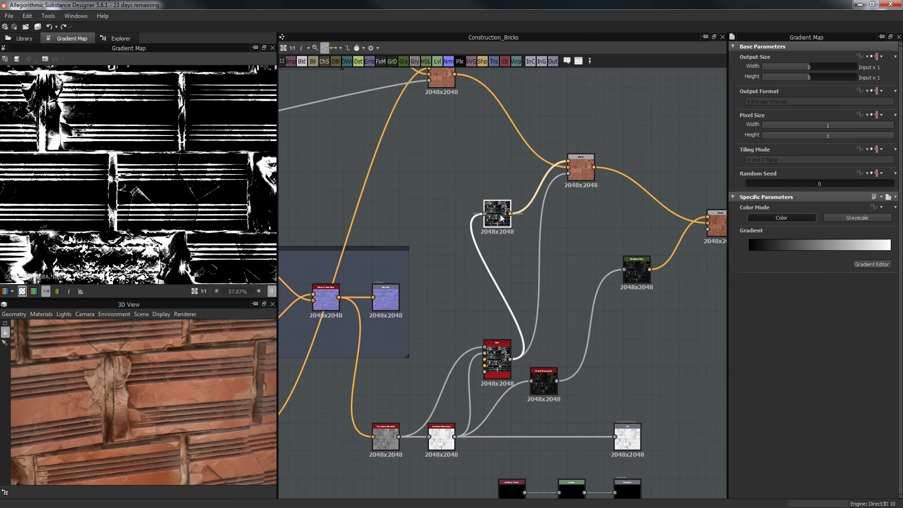
Try an opacity of 0.09 on the dirt Subtract Blend and check the effect in the 3D view.
left_click(584, 172)
left_click_drag(747, 215, 761, 215)
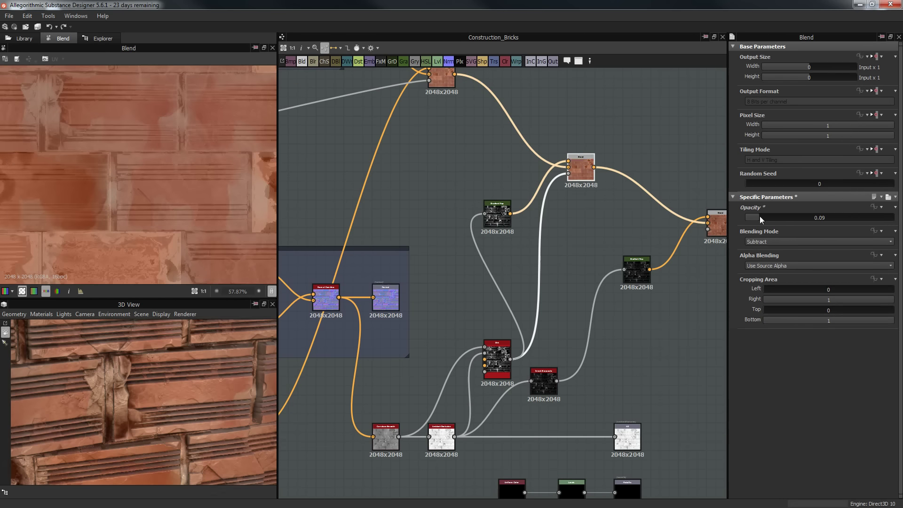
left_click_drag(188, 428, 170, 395)
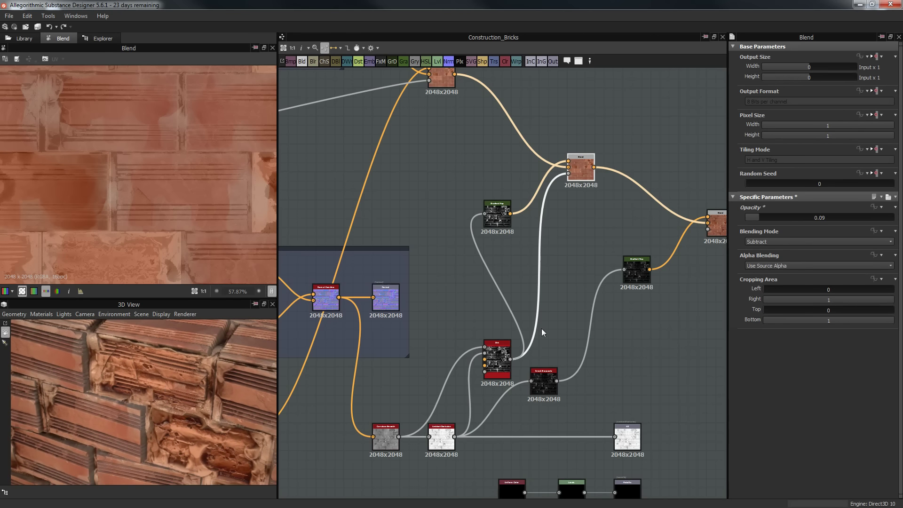
Change the dirt Blend's mode to Multiply, raise its opacity to 0.43, and inspect the brick surface up close.
left_click(771, 240)
left_click(769, 268)
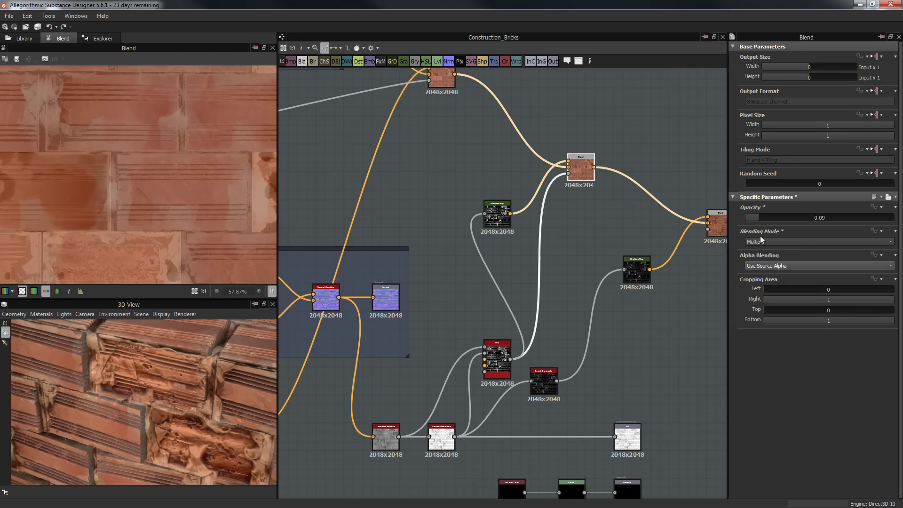
left_click_drag(777, 216, 809, 216)
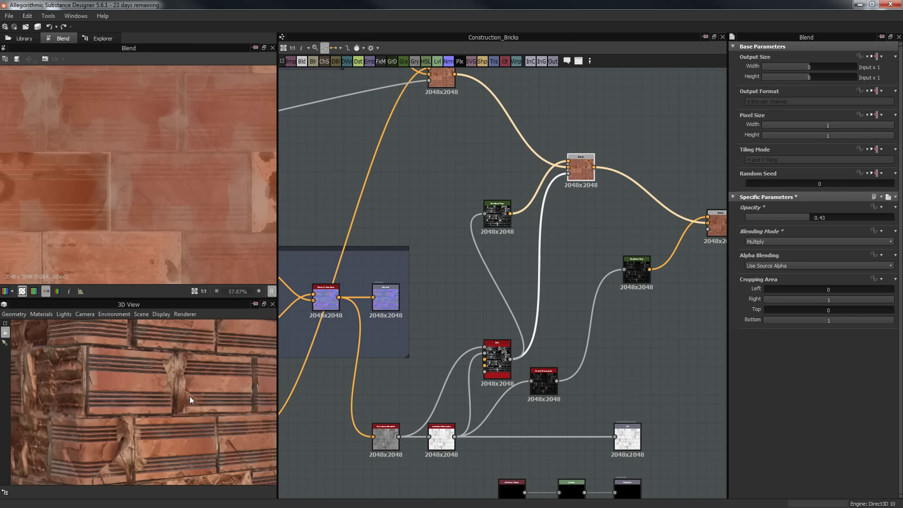
scroll(190, 397, "up", 5)
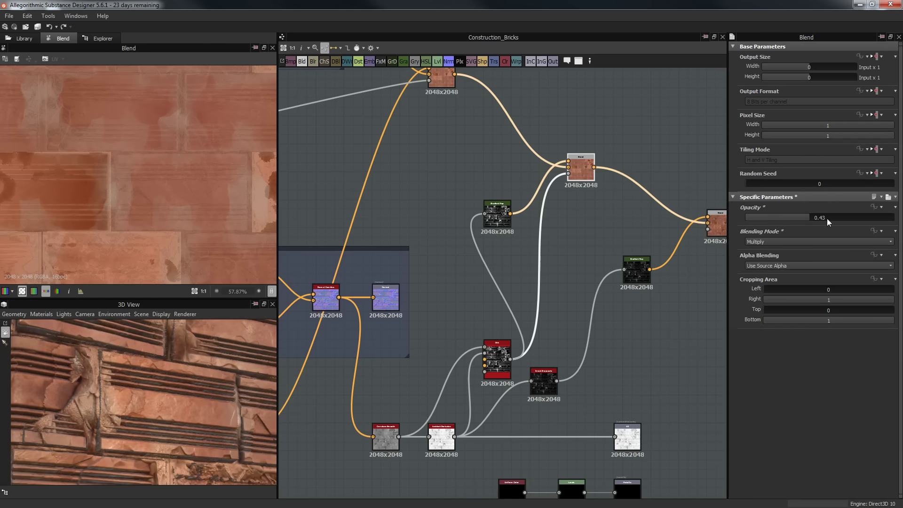
Try the Multiply Blend at opacity 1 in the 3D view, then set its opacity to 0.
left_click_drag(827, 219, 893, 217)
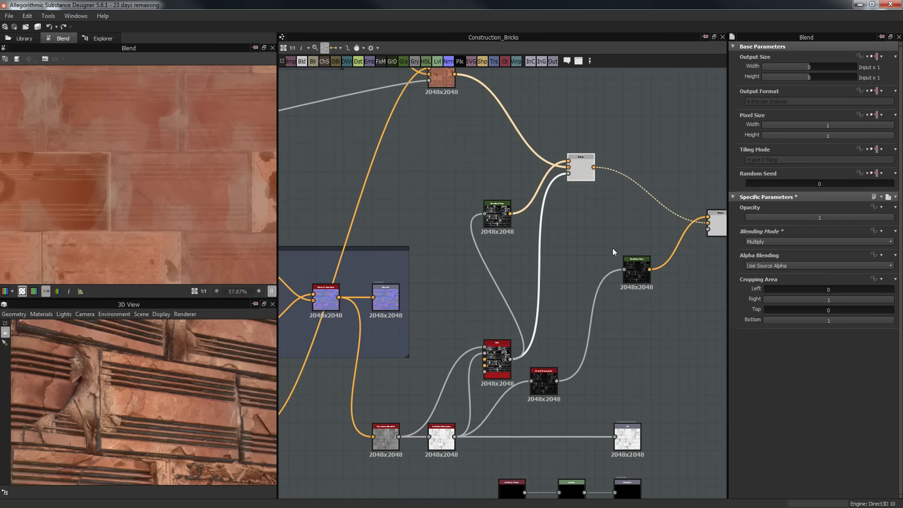
left_click_drag(205, 362, 202, 388)
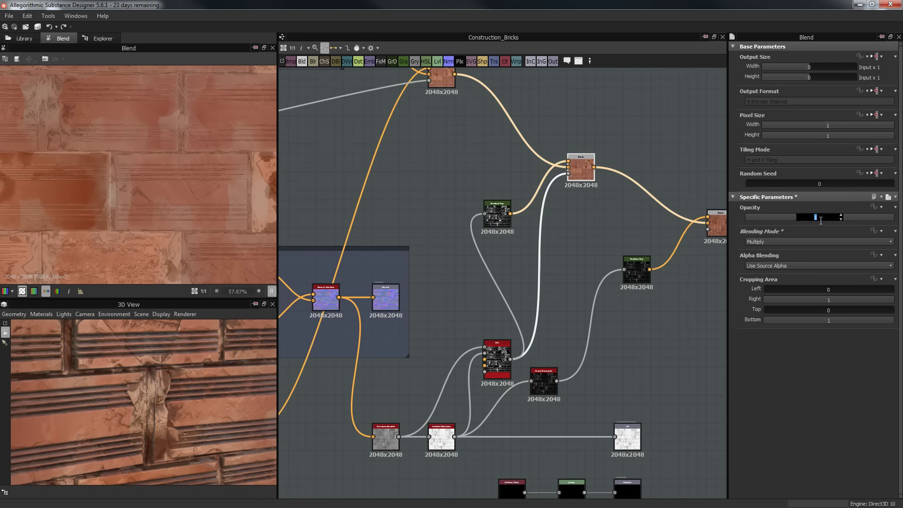
key("Return")
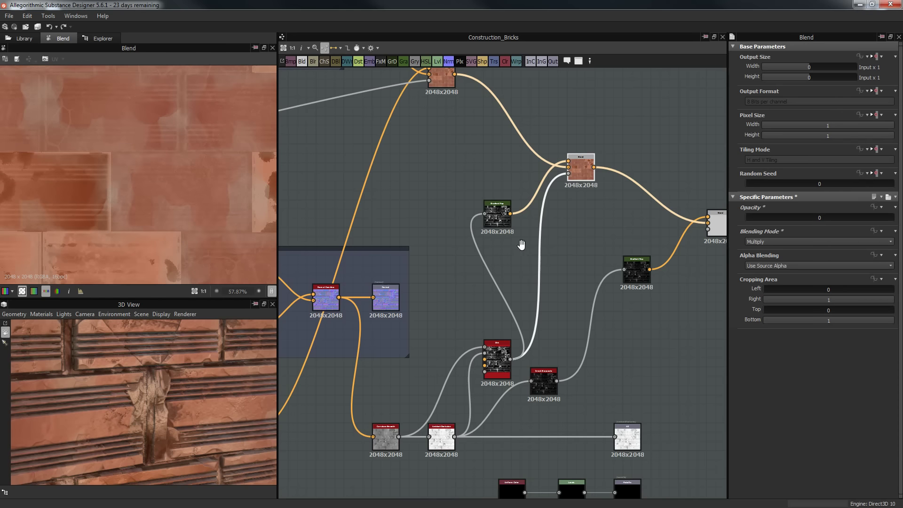
Preview the Gradient Map feeding the last Blend and select the Invert Grayscale node that supplies it.
middle_click_drag(500, 315, 433, 307)
scroll(541, 287, "up", 2)
left_click(583, 256)
double_click(584, 254)
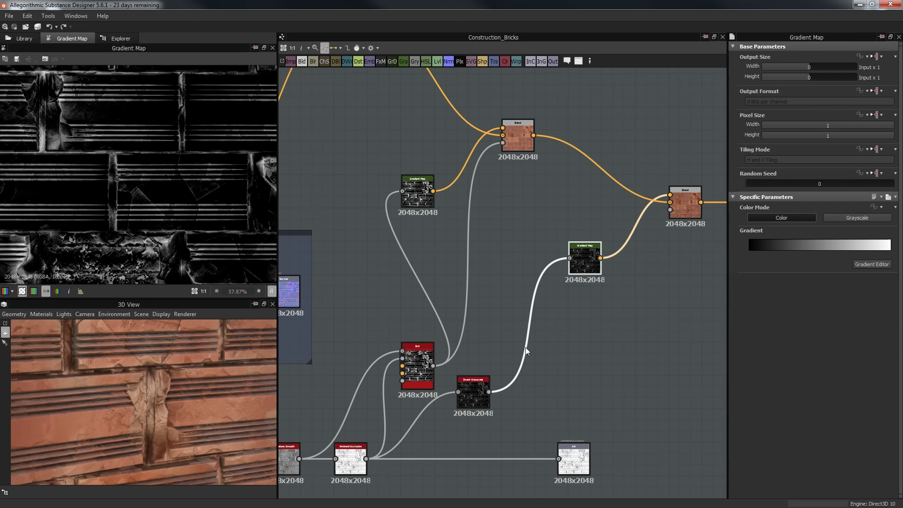
left_click(476, 397)
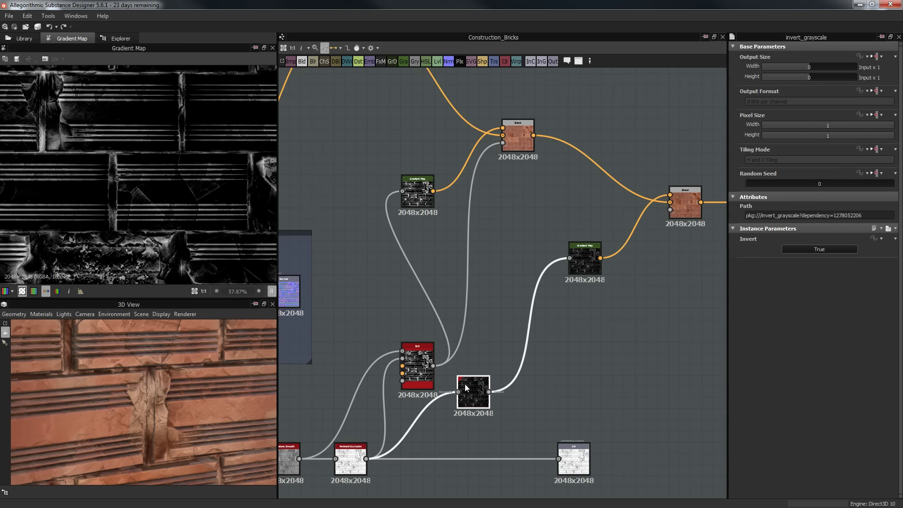
Preview the Dirt node and examine its mask across the bricks and mortar joints.
double_click(411, 385)
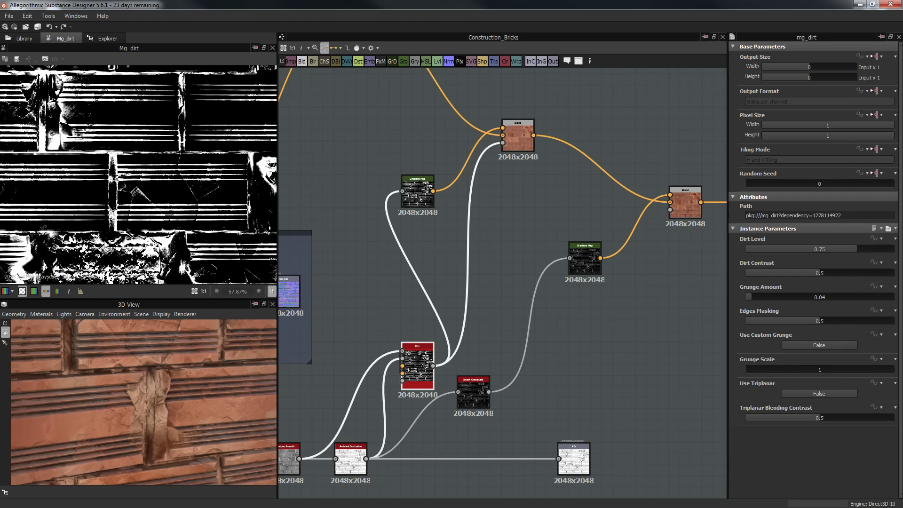
middle_click_drag(184, 160, 170, 105)
middle_click_drag(195, 222, 221, 194)
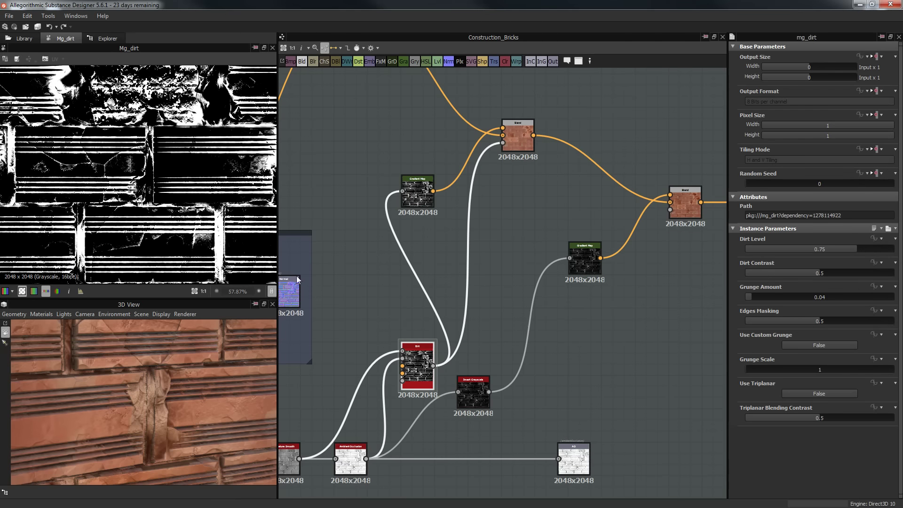
Compare the Ambient Occlusion node's output with the Invert Grayscale node connected to it.
middle_click_drag(477, 392, 466, 325)
double_click(465, 325)
middle_click_drag(453, 291, 525, 236)
double_click(408, 333)
double_click(541, 261)
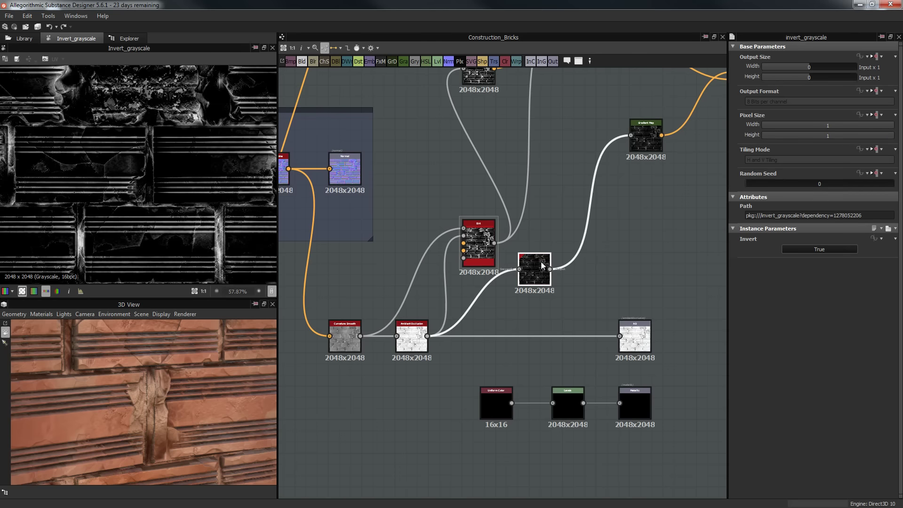
Preview the Ambient Occlusion node, its Invert Grayscale result, and select the Gradient Map that receives the inverted mask.
scroll(259, 256, "up", 2)
double_click(417, 326)
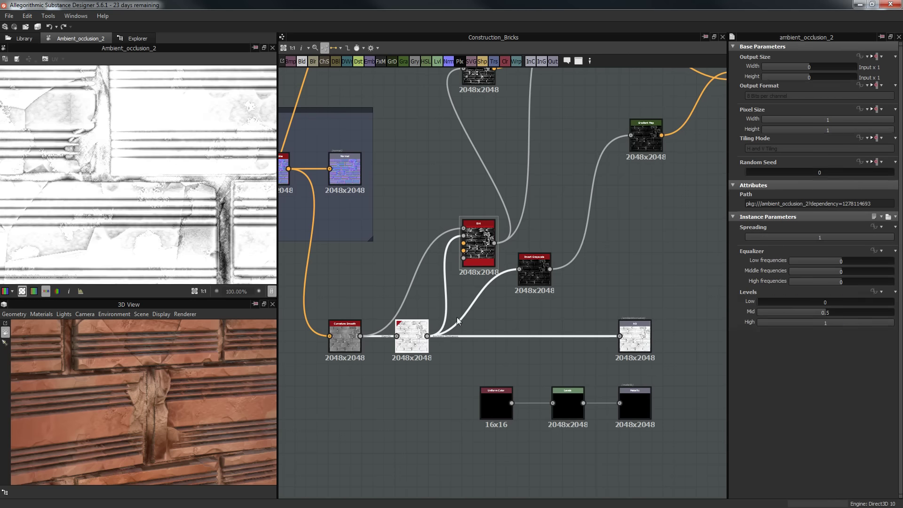
double_click(539, 269)
middle_click_drag(669, 169, 518, 276)
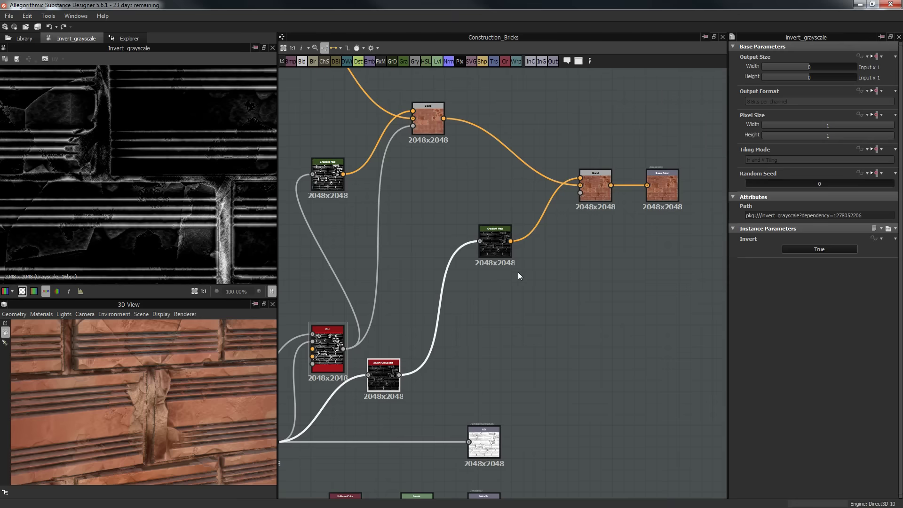
left_click(506, 247)
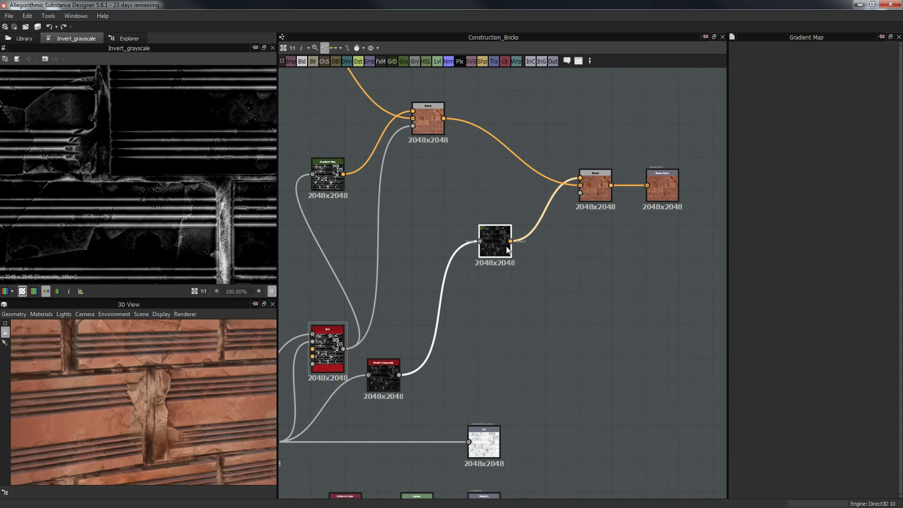
Preview the Subtract Blend before the Base Color output and examine the occlusion darkening along the brick joints.
double_click(597, 179)
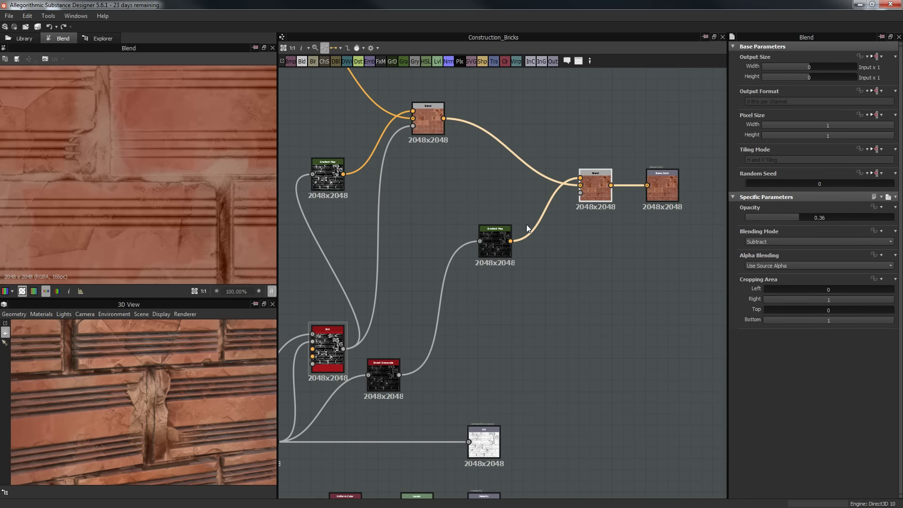
scroll(159, 213, "up", 1)
scroll(237, 203, "down", 2)
middle_click_drag(238, 205, 185, 185)
scroll(186, 185, "up", 3)
scroll(193, 205, "down", 8)
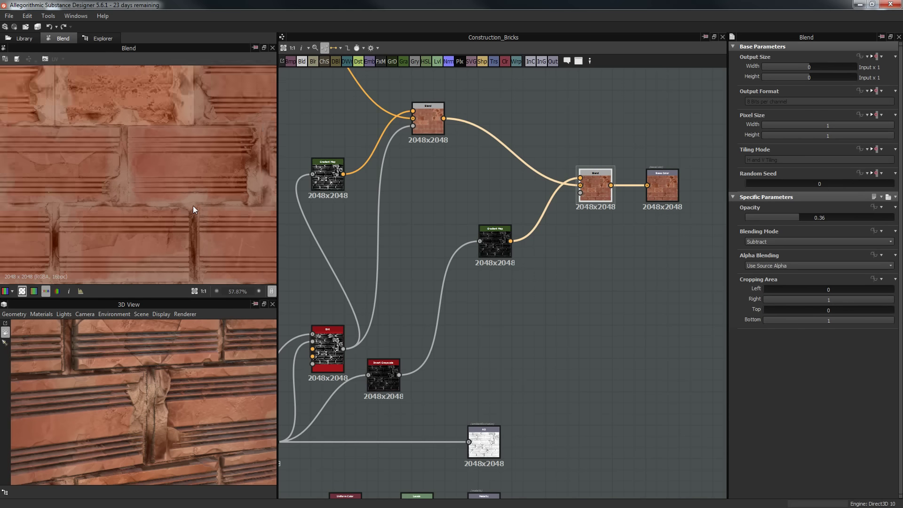
scroll(199, 216, "up", 2)
middle_click_drag(201, 207, 171, 262)
Preview the Base Color output and review its place in the overall node graph.
double_click(668, 185)
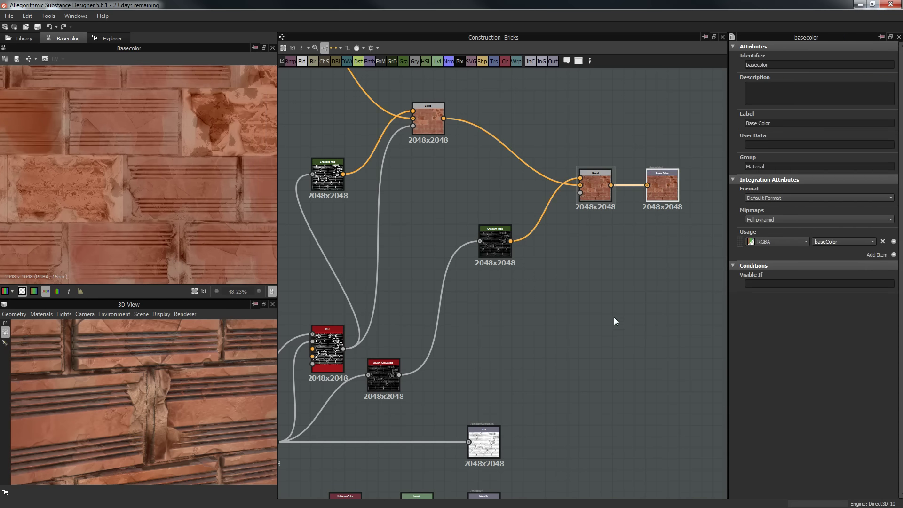
scroll(614, 317, "down", 3)
scroll(634, 248, "up", 2)
scroll(657, 267, "up", 2)
scroll(428, 265, "down", 8)
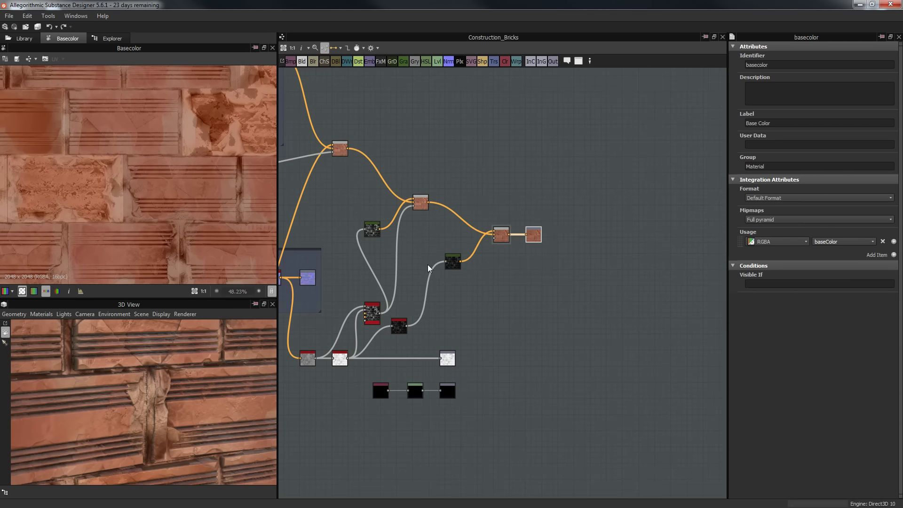
middle_click_drag(562, 278, 721, 277)
scroll(163, 347, "down", 4)
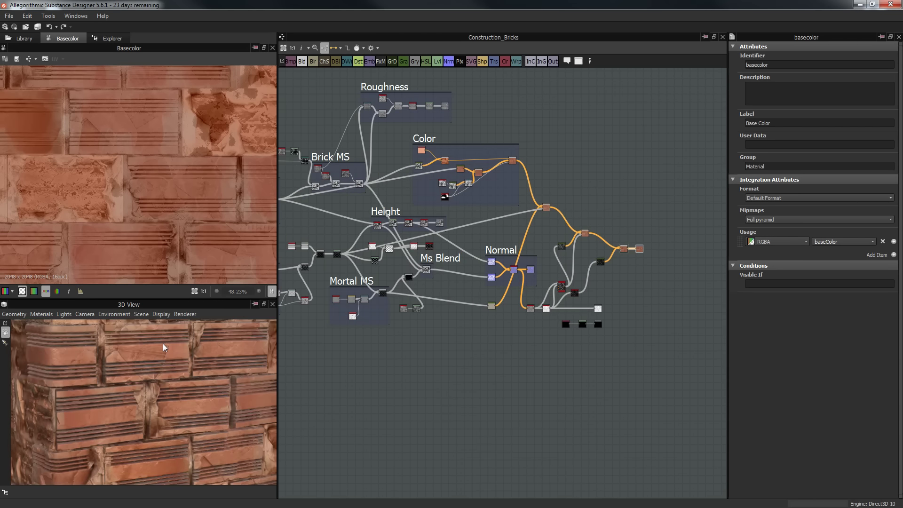
Maximize the 3D View and examine the brick material on the rounded cube from several angles and distances.
double_click(130, 306)
scroll(425, 266, "down", 6)
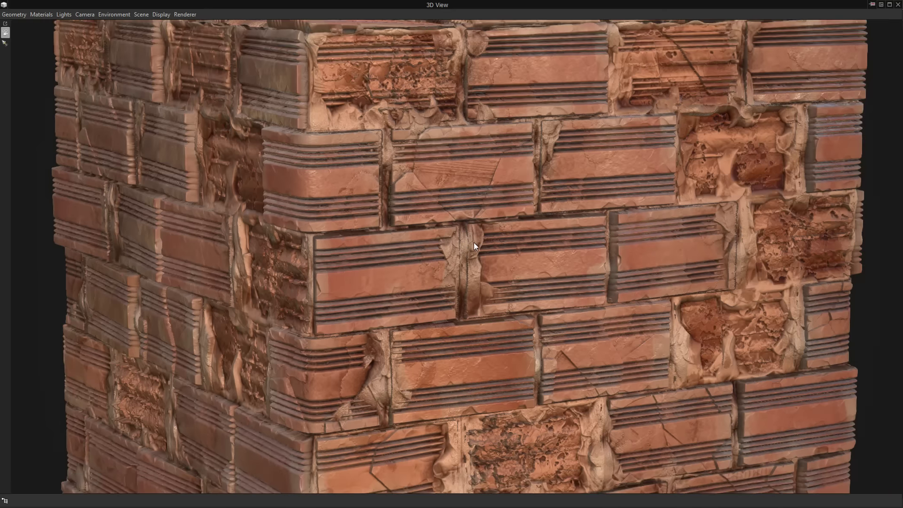
left_click_drag(477, 244, 621, 309)
right_click_drag(620, 308, 577, 312, "ctrl+shift")
left_click_drag(403, 233, 436, 151)
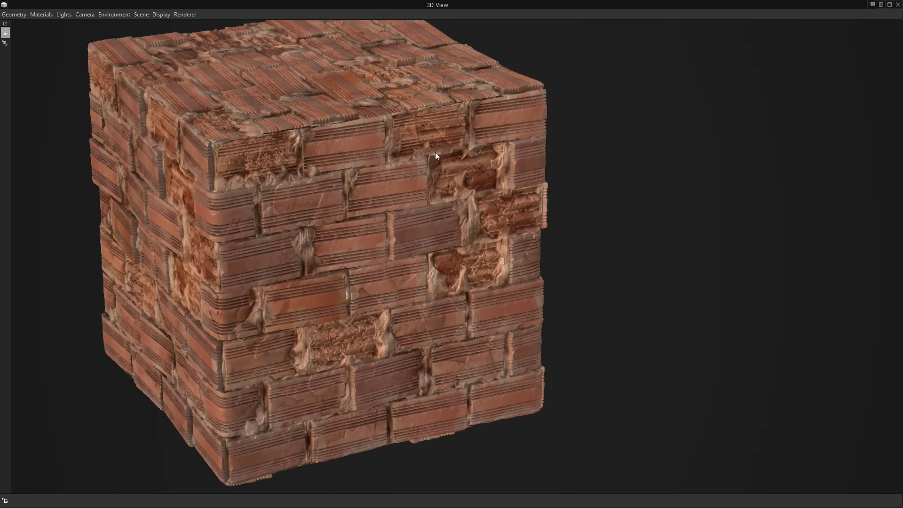
left_click_drag(299, 184, 530, 149)
left_click_drag(583, 166, 600, 112)
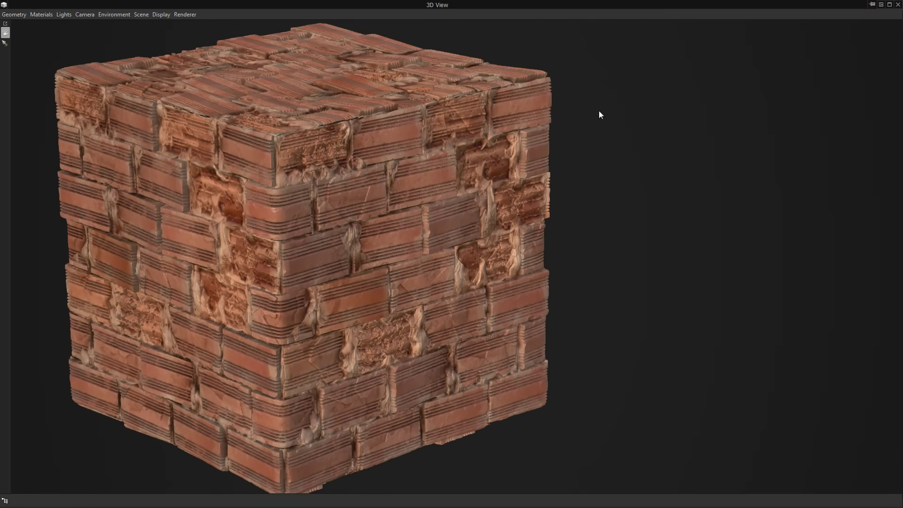
left_click_drag(459, 160, 469, 158)
left_click_drag(397, 191, 278, 125)
scroll(405, 185, "up", 3)
Switch the 3D preview mesh to Cylinder and inspect the brick material around the whole column.
left_click(23, 15)
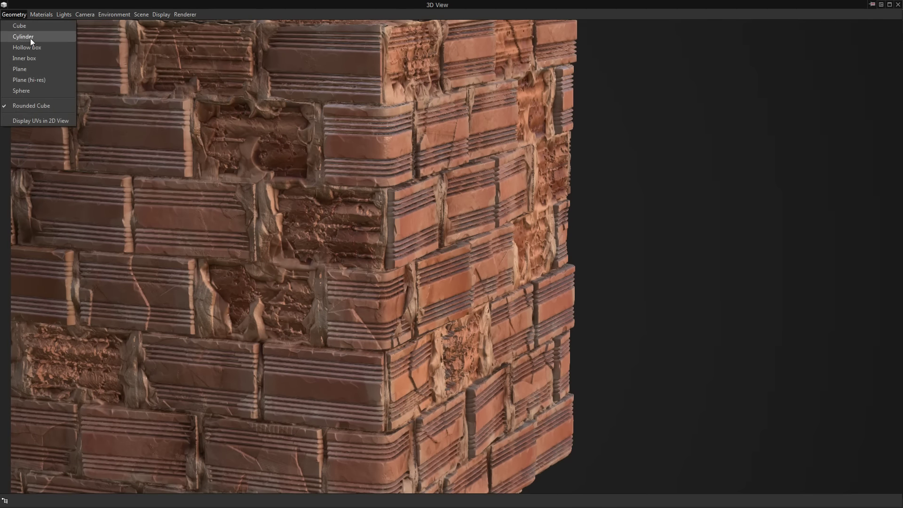
left_click(30, 38)
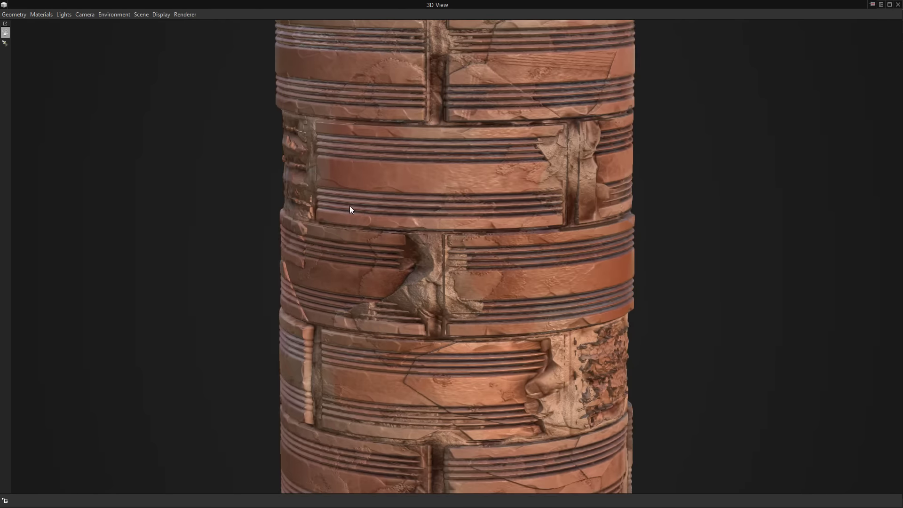
mouse_move(351, 209)
left_mouse_down()
mouse_move(140, 201)
mouse_move(562, 201)
left_mouse_up()
scroll(282, 199, "down", 4)
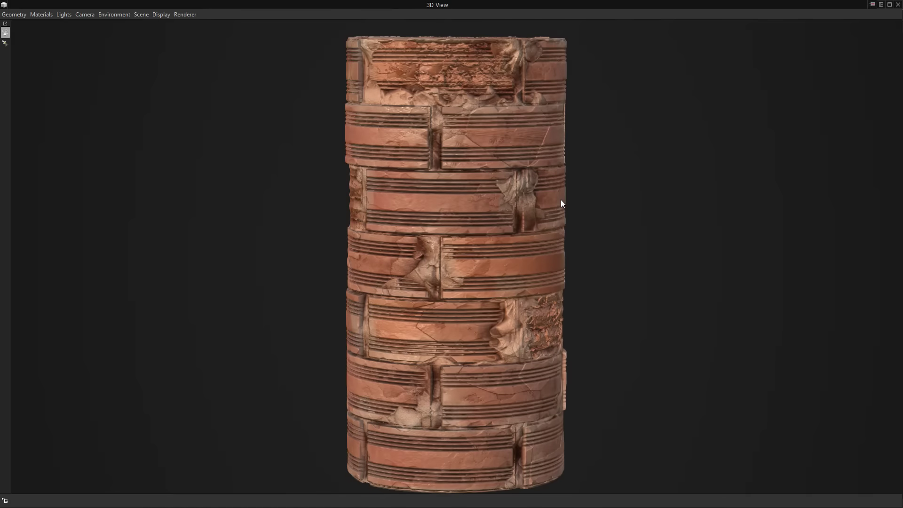
Switch the 3D preview mesh to Sphere and inspect the brick and mortar relief from several angles.
left_click(19, 14)
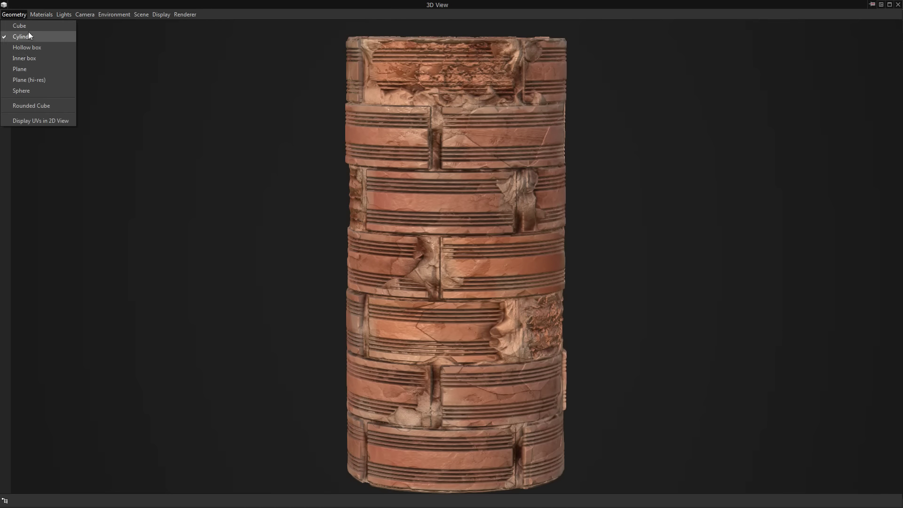
left_click(25, 90)
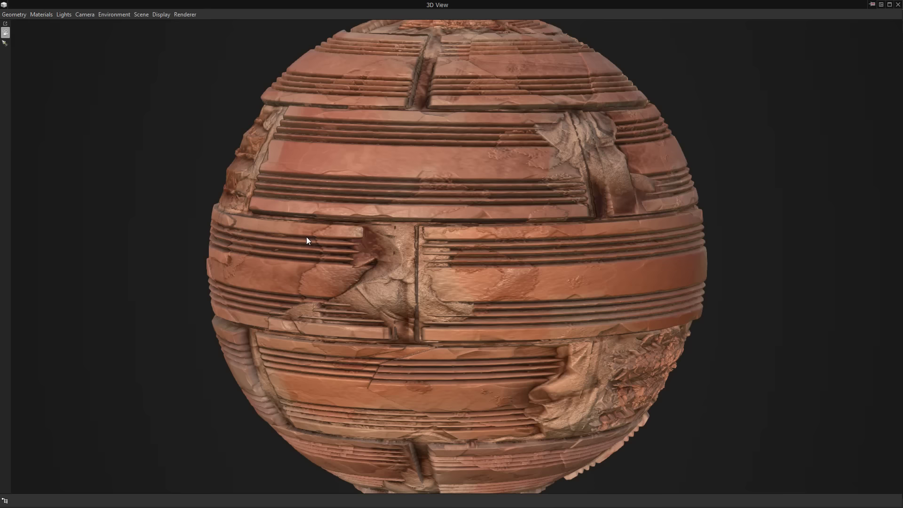
left_click_drag(308, 242, 454, 75)
scroll(473, 242, "down", 5)
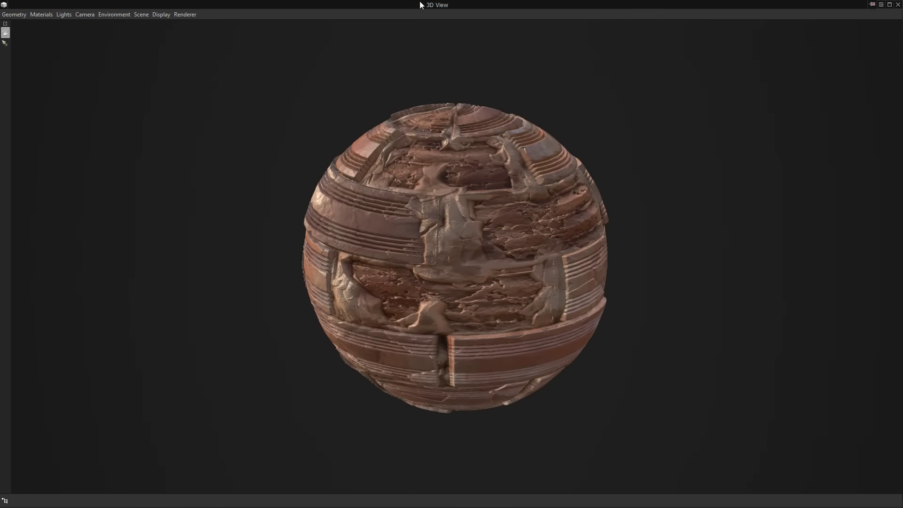
left_click_drag(430, 7, 402, 50)
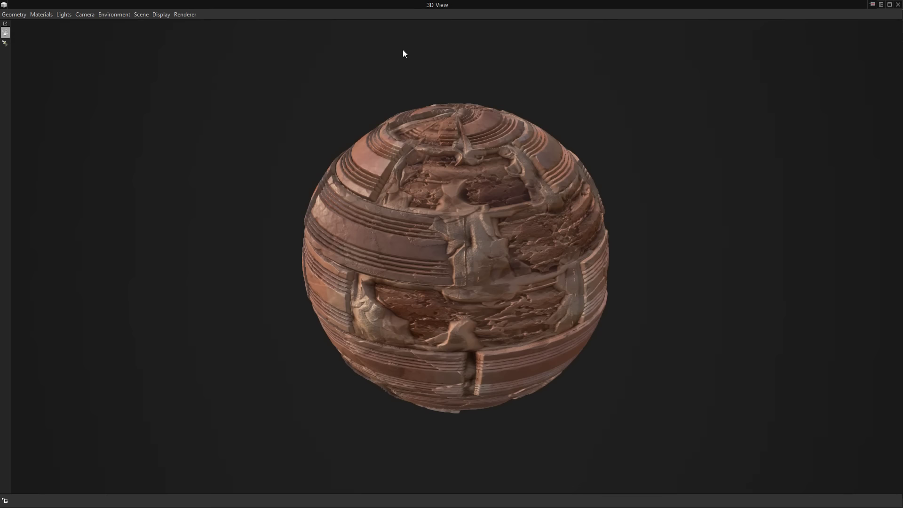
Set the 3D preview mesh back to Rounded Cube and check the bricks at its corner.
left_click(20, 14)
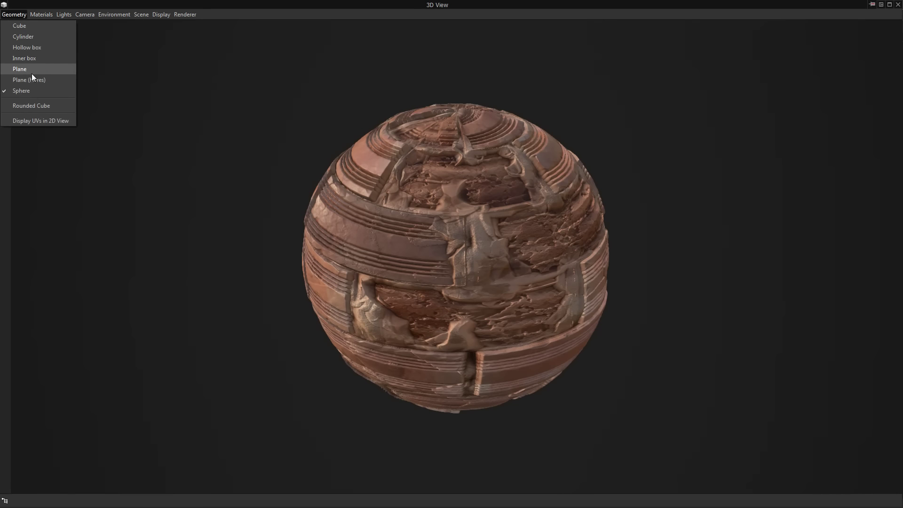
left_click(28, 109)
scroll(480, 216, "up", 4)
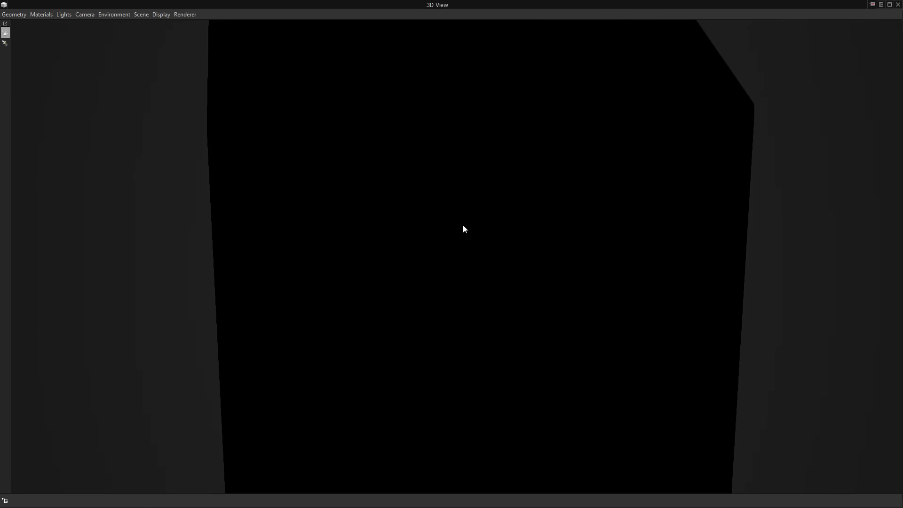
left_click_drag(458, 238, 491, 233)
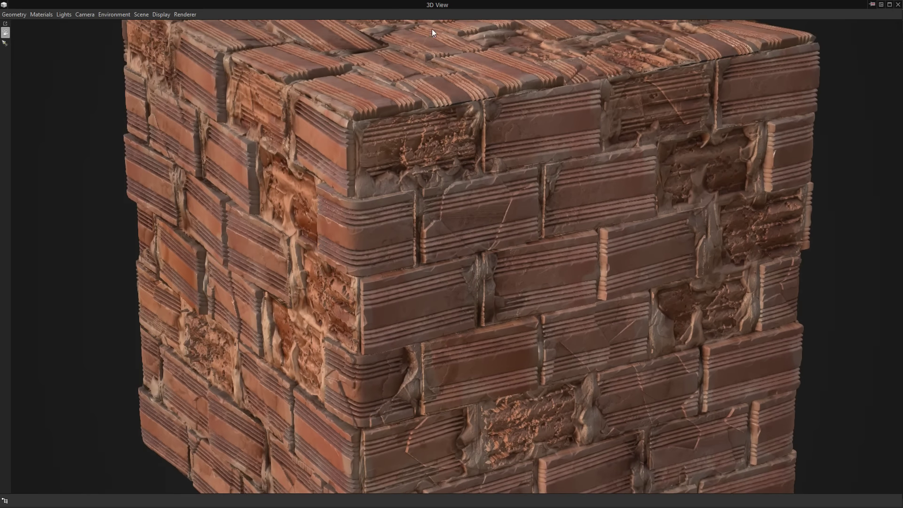
Restore the 3D View to its docked size and review the full graph alongside the textured cube.
double_click(439, 4)
scroll(494, 220, "down", 1)
middle_click_drag(410, 296, 451, 286)
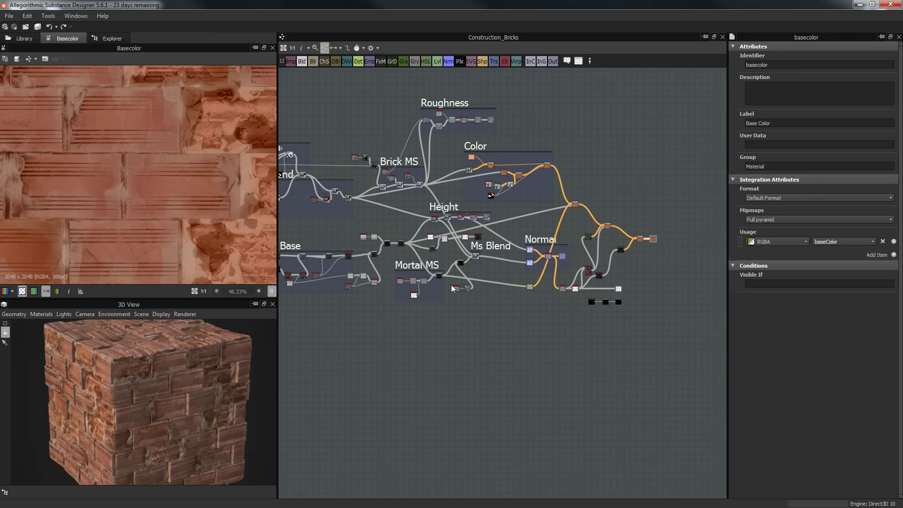
left_click_drag(231, 344, 228, 357)
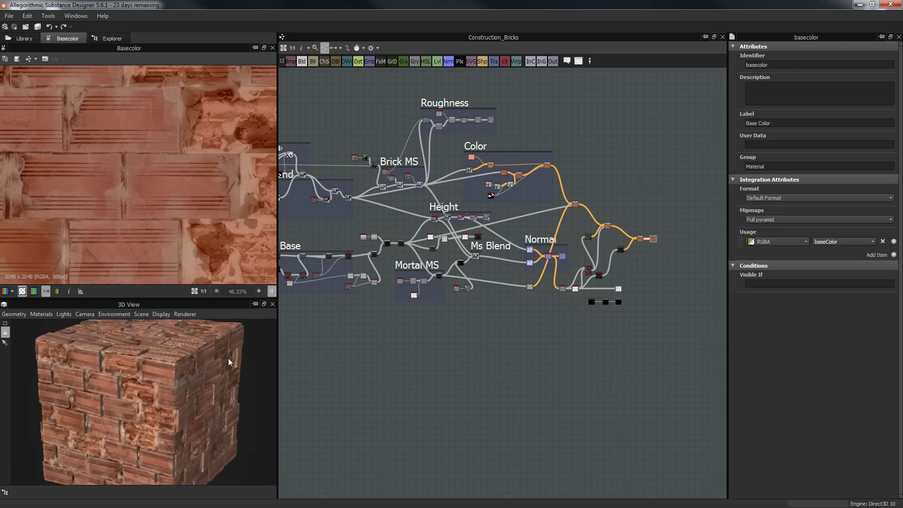